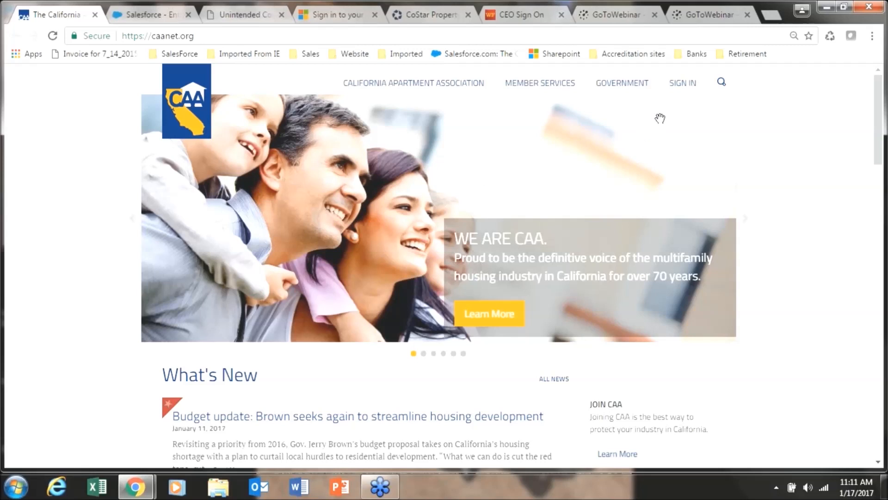
Sign in to the California Apartment Association account and launch formsRus from MY ACCOUNT > Online Forms
click(682, 82)
key(Return)
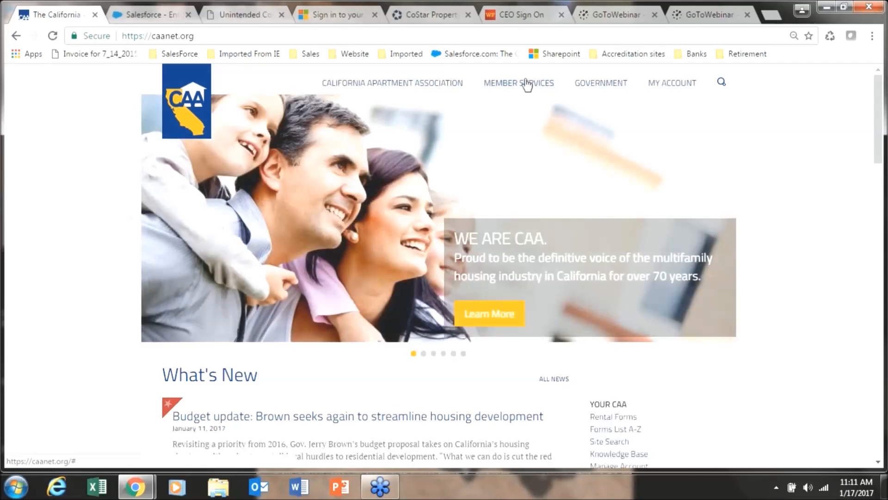
mouse_move(527, 86)
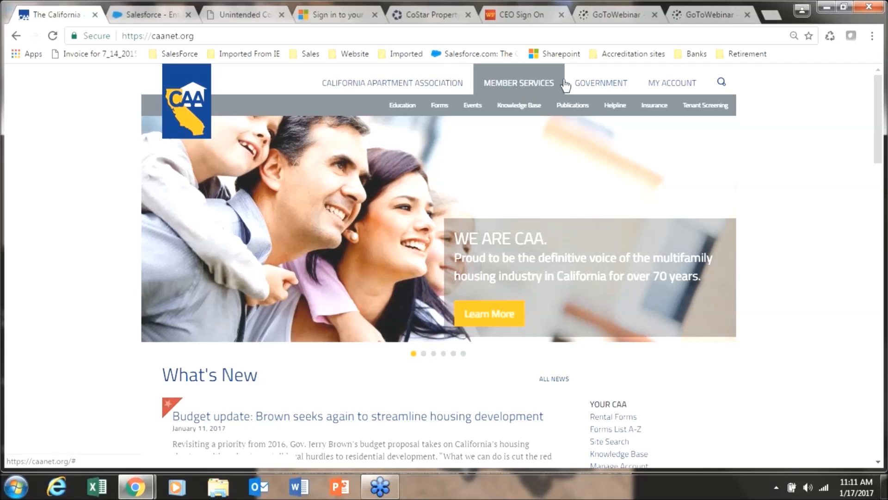
mouse_move(656, 87)
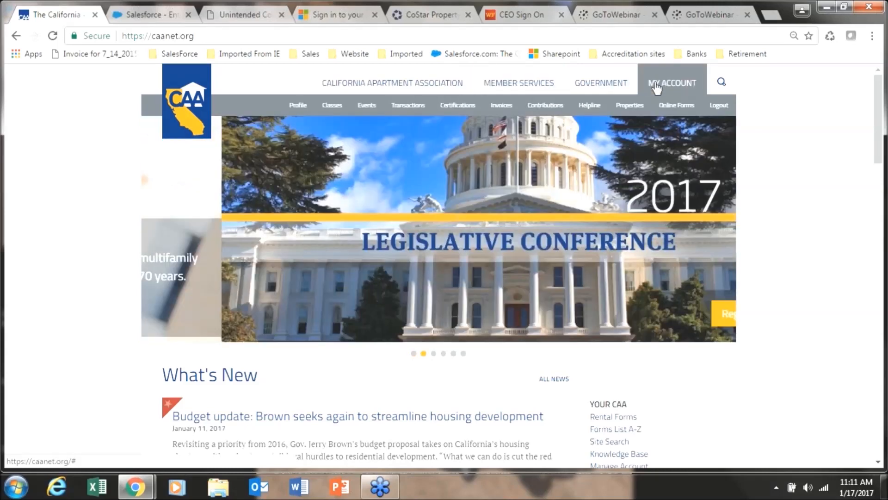
click(681, 110)
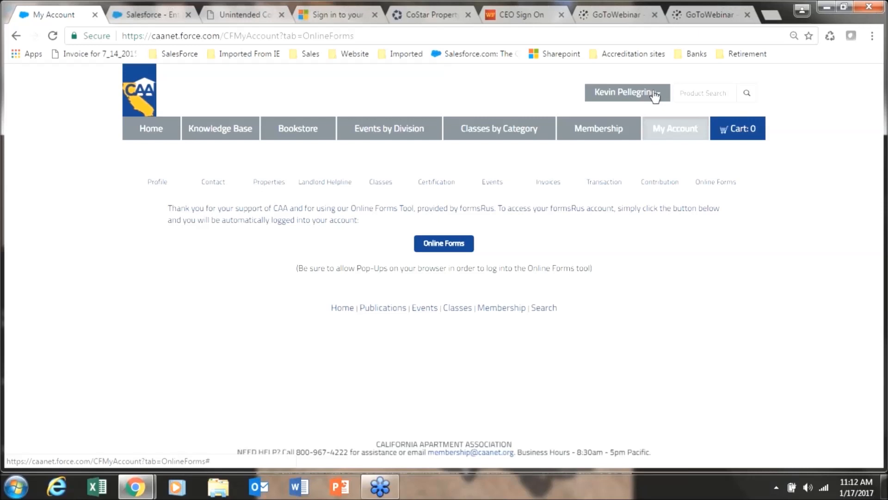
click(442, 249)
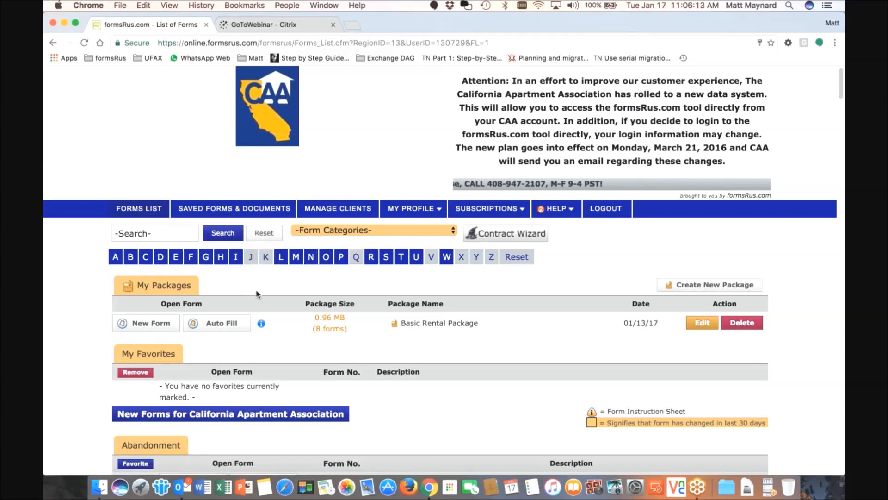
Scroll through every Forms List section, then drop down the Form Categories list
scroll(257, 294, down, 2)
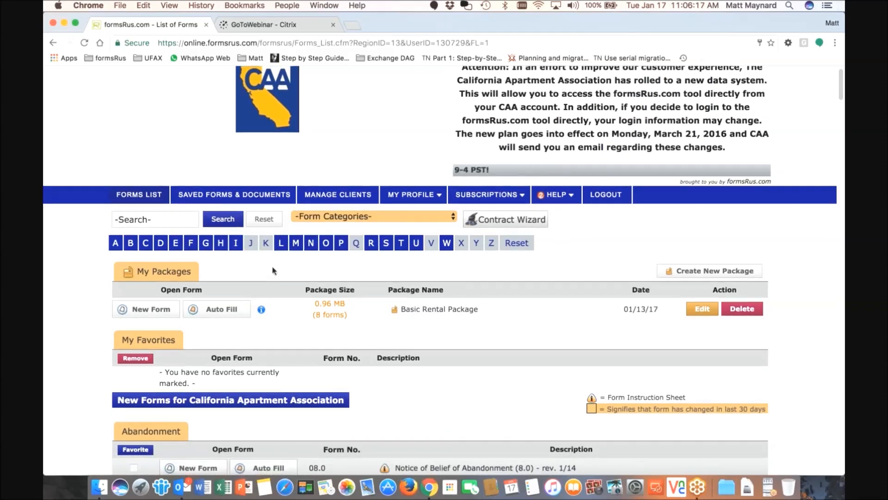
scroll(273, 270, down, 5)
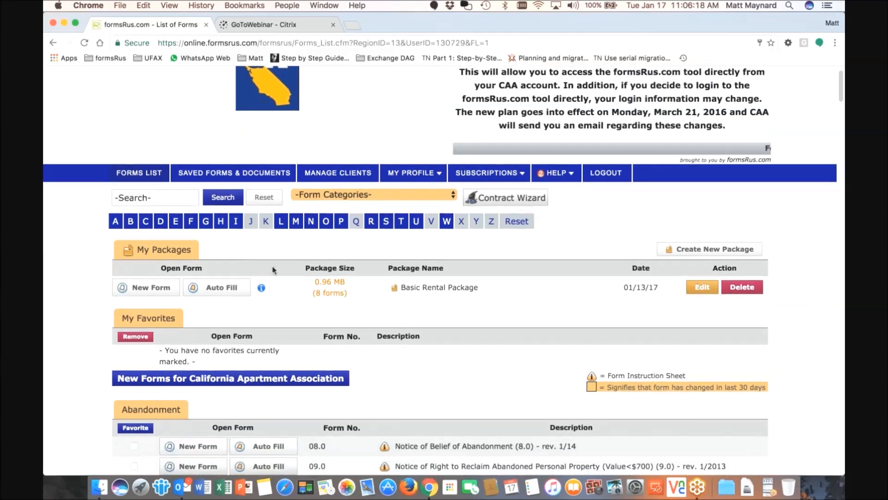
scroll(274, 271, down, 8)
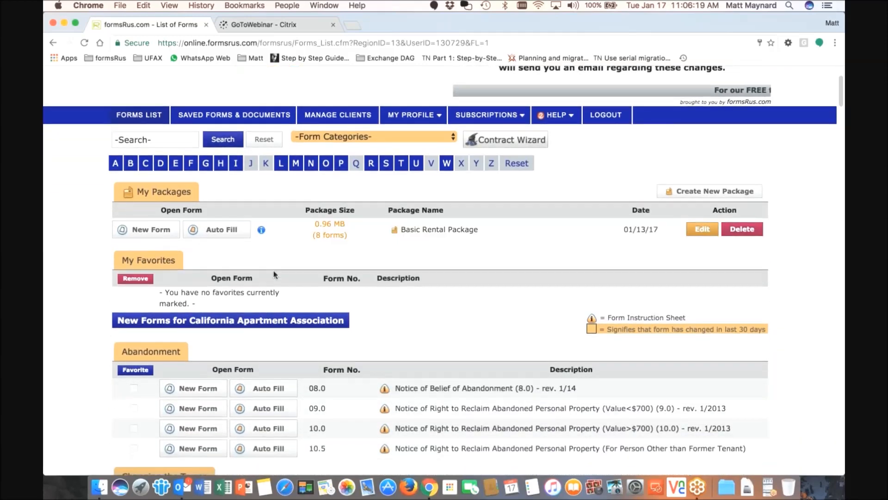
scroll(274, 276, down, 5)
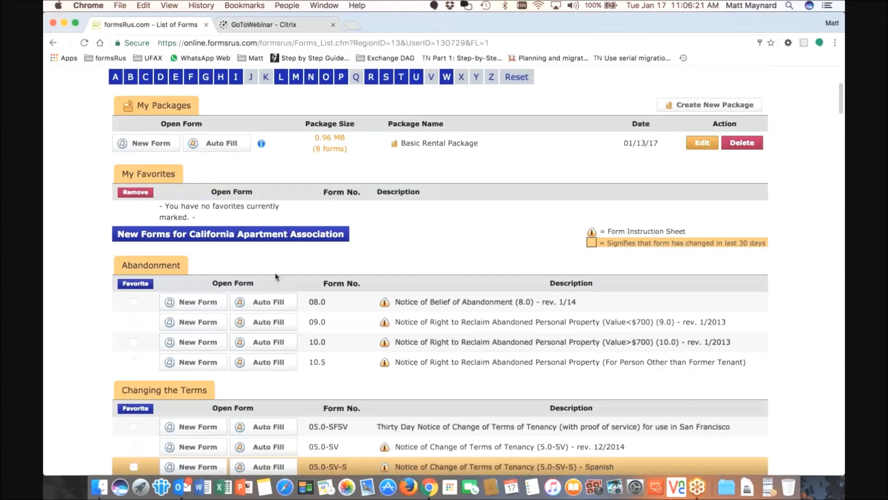
scroll(275, 276, down, 8)
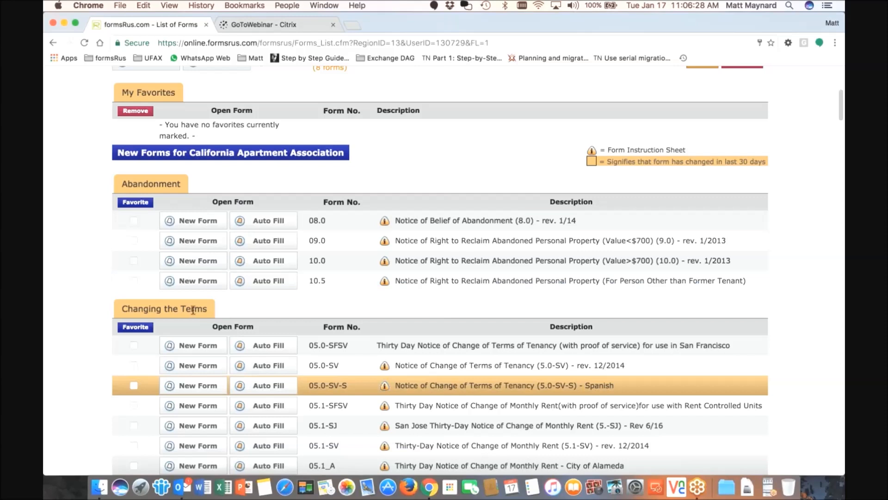
scroll(193, 309, down, 1)
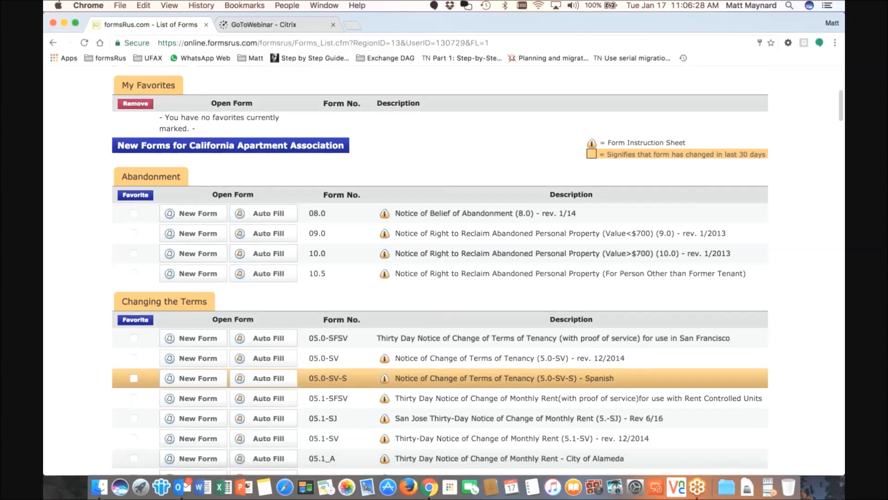
scroll(212, 346, down, 10)
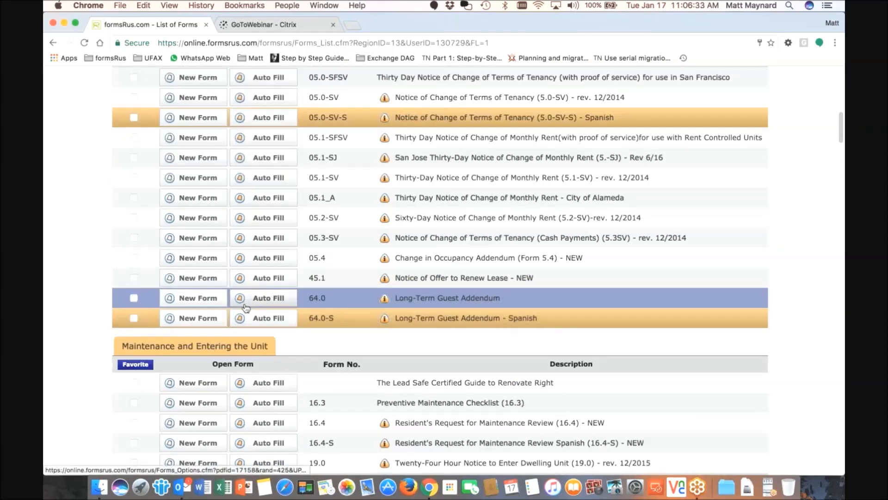
scroll(245, 308, down, 5)
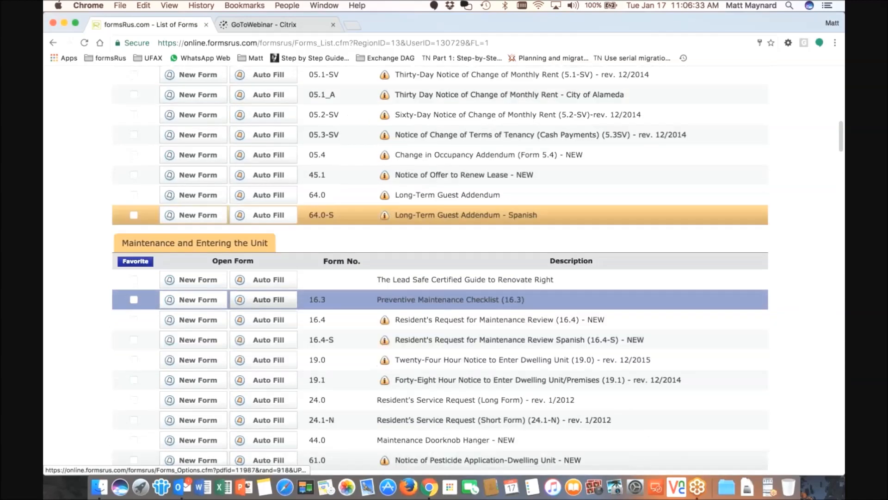
scroll(259, 308, down, 10)
scroll(259, 318, down, 3)
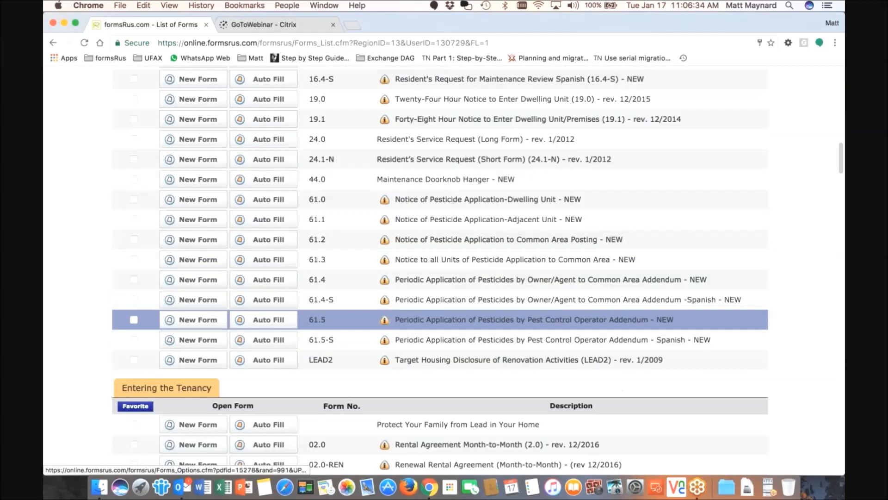
scroll(259, 319, down, 15)
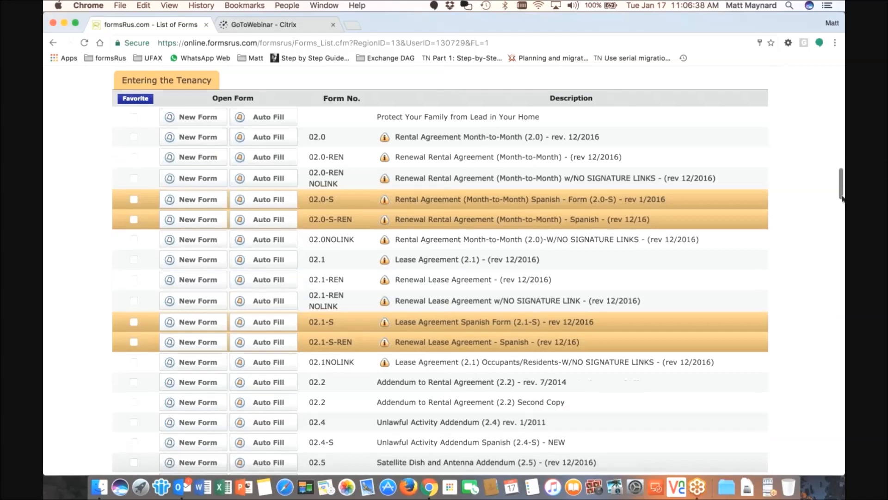
drag(842, 198, 832, 79)
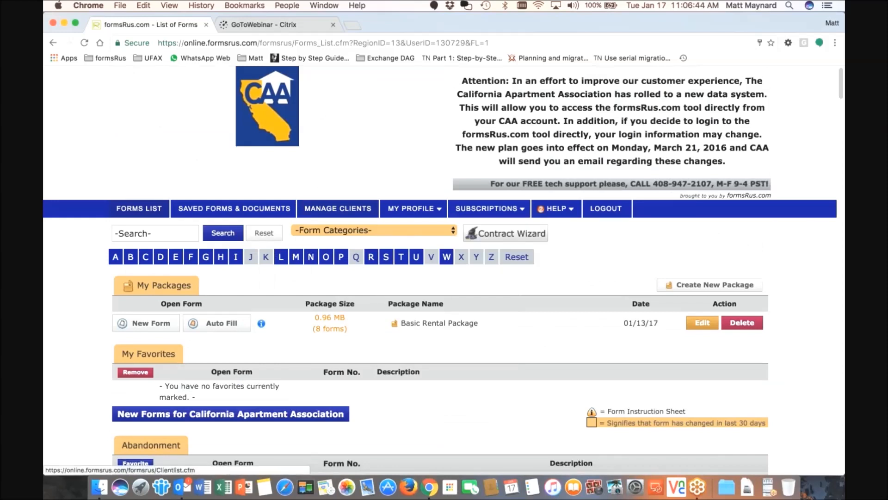
click(354, 231)
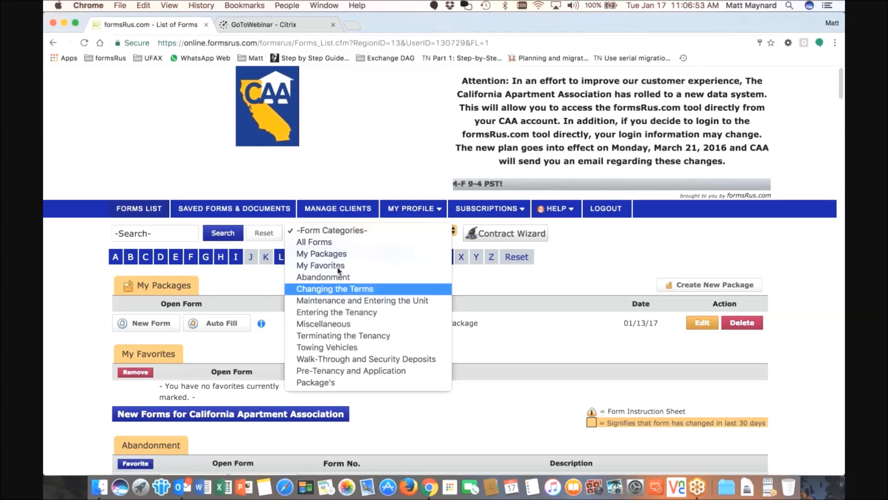
Filter to the Terminating the Tenancy category, review its forms, then reset to all forms
click(351, 336)
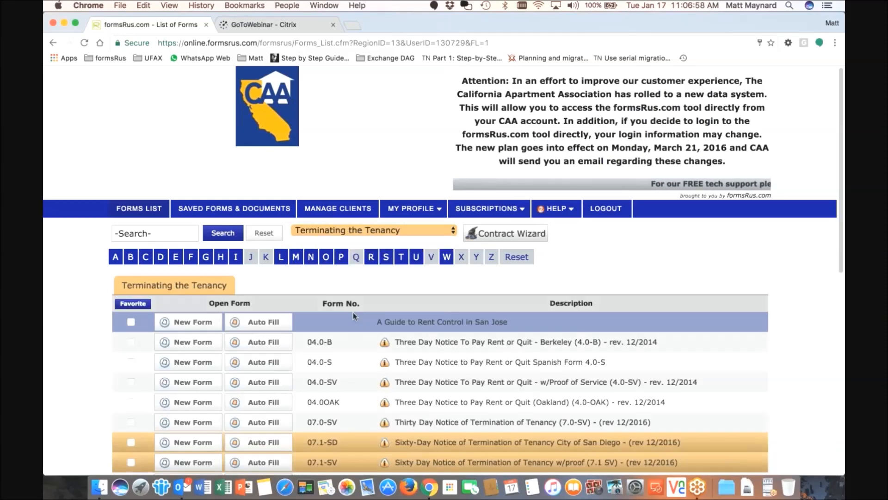
scroll(354, 313, down, 3)
scroll(353, 317, down, 2)
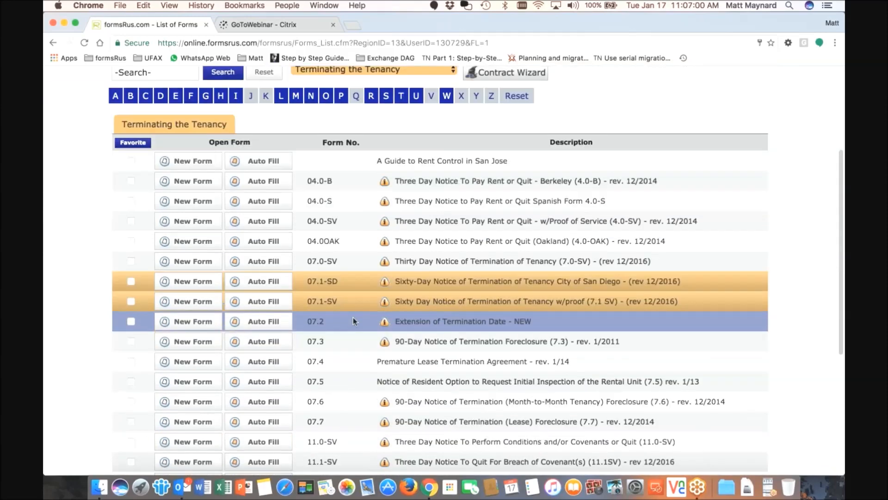
scroll(353, 321, up, 5)
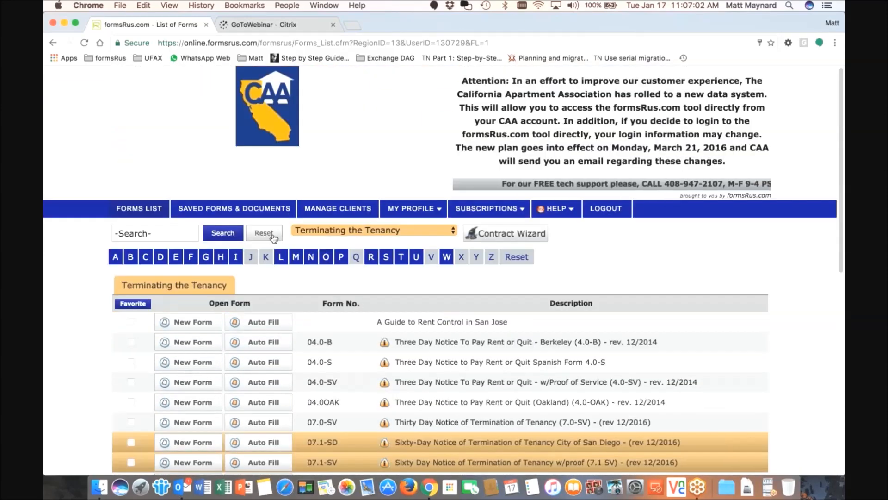
click(263, 233)
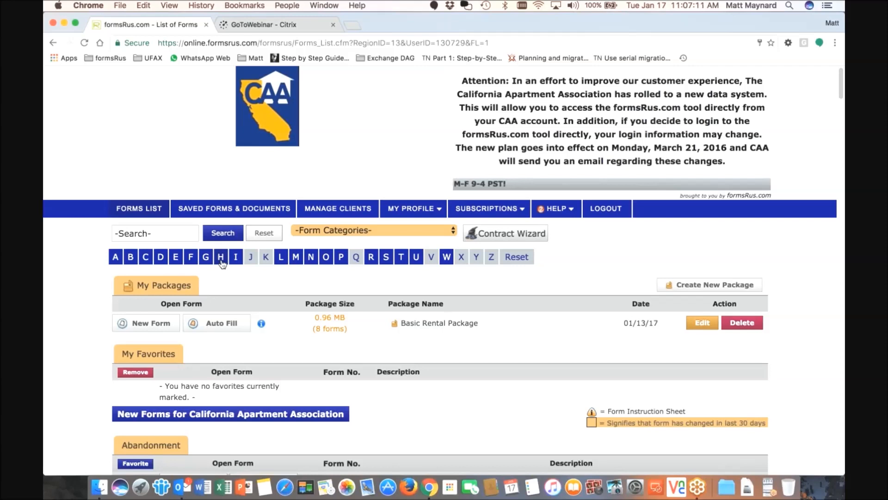
click(281, 259)
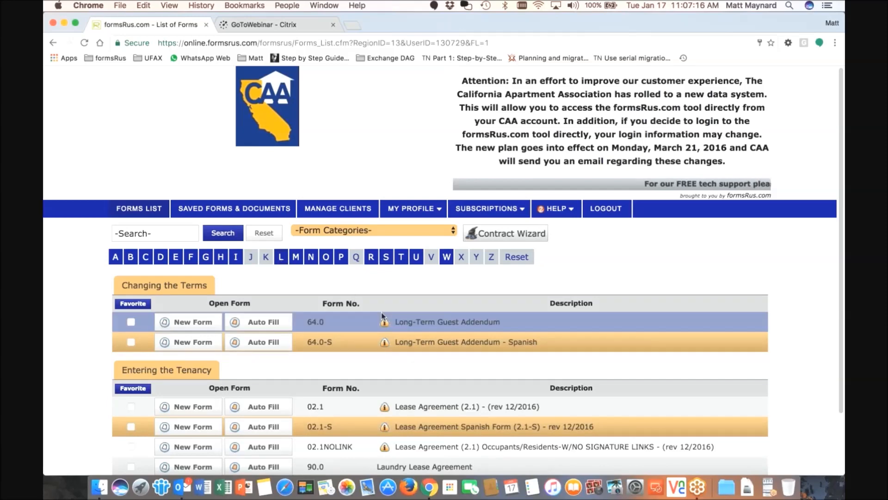
scroll(383, 316, down, 1)
scroll(384, 316, down, 3)
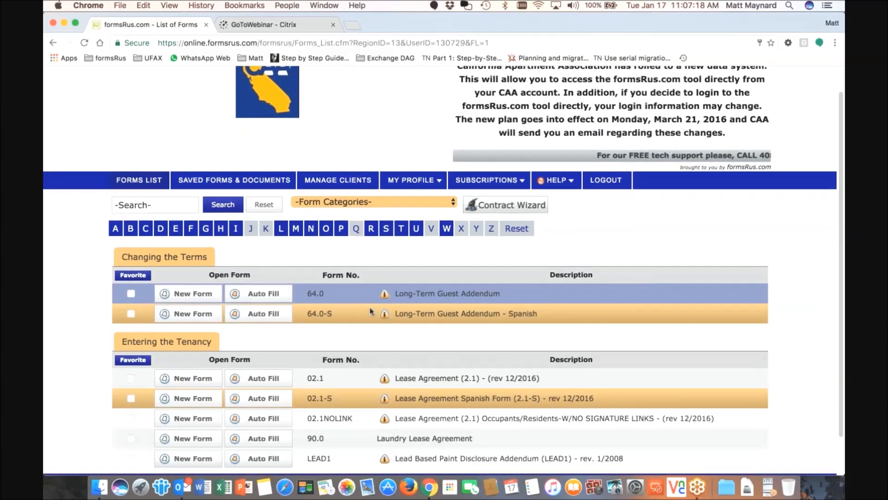
scroll(370, 310, down, 5)
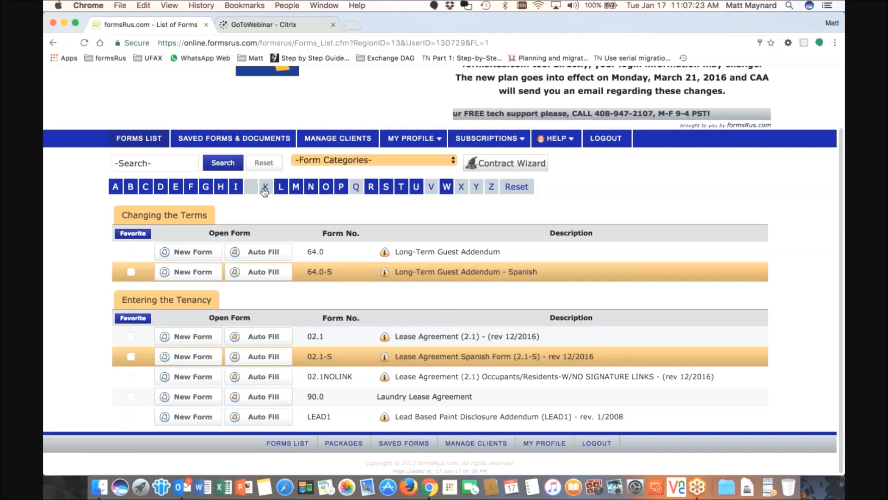
click(166, 162)
text(le)
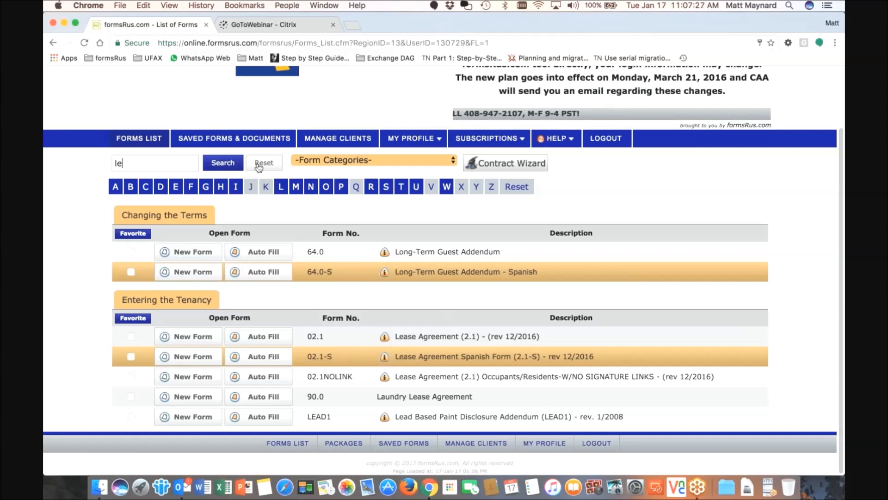
click(263, 163)
click(160, 162)
text(lease)
key(Return)
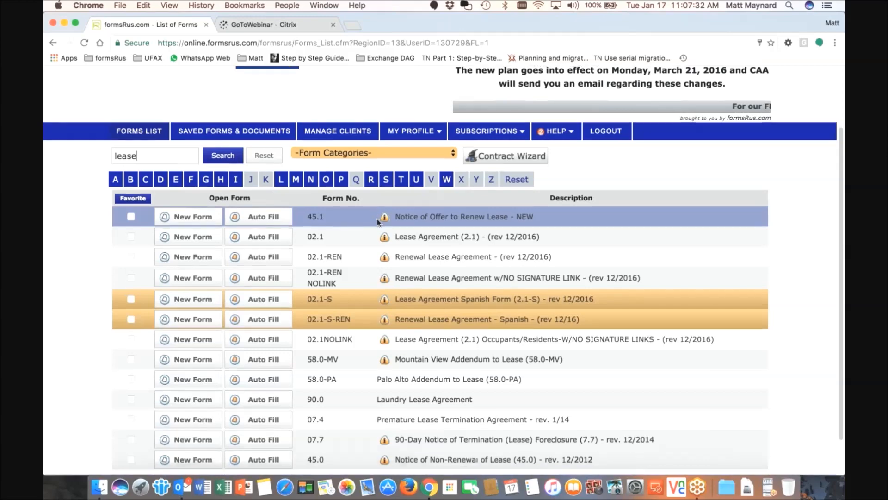
scroll(376, 221, down, 1)
scroll(375, 221, down, 1)
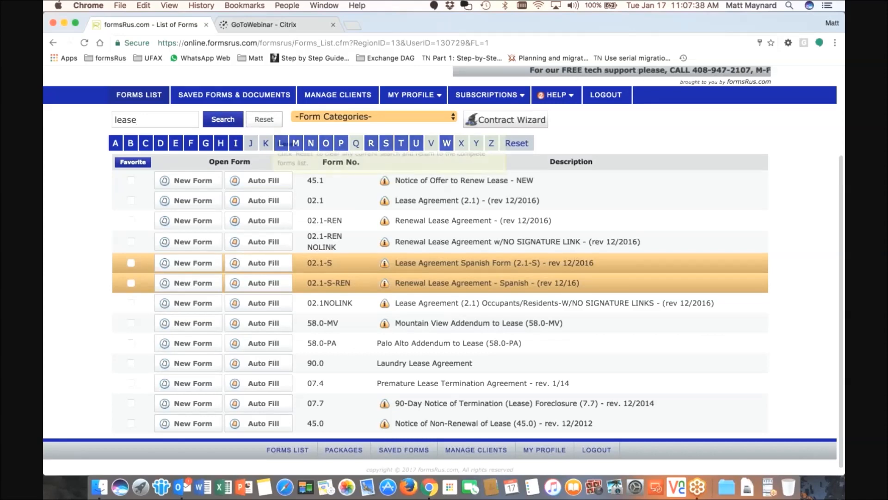
click(264, 120)
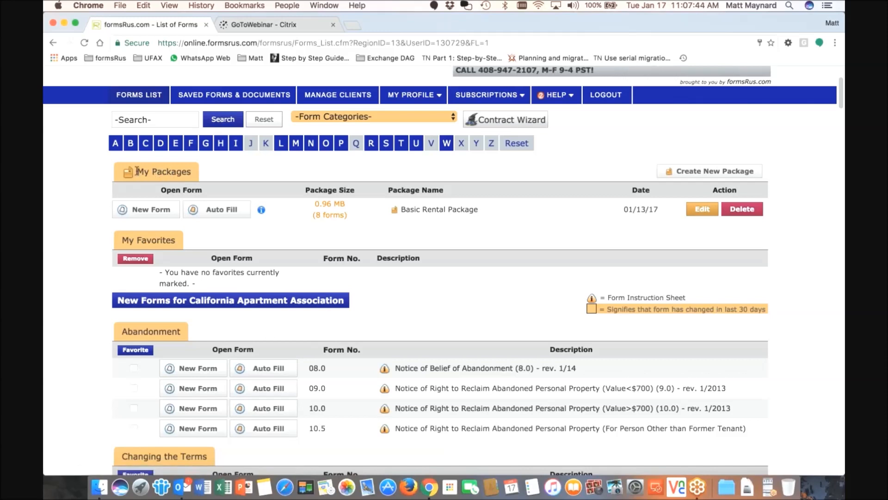
Highlight the Favorites label, then go to the Saved Forms & Documents page
double_click(177, 240)
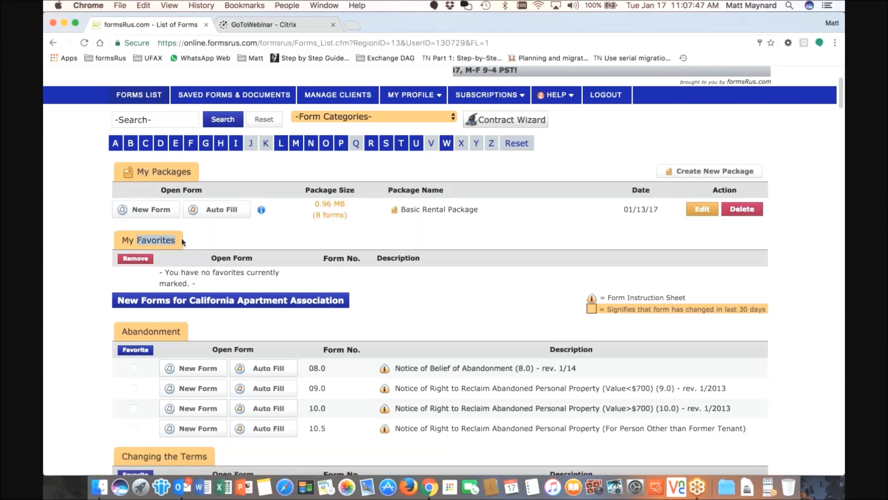
scroll(184, 241, up, 1)
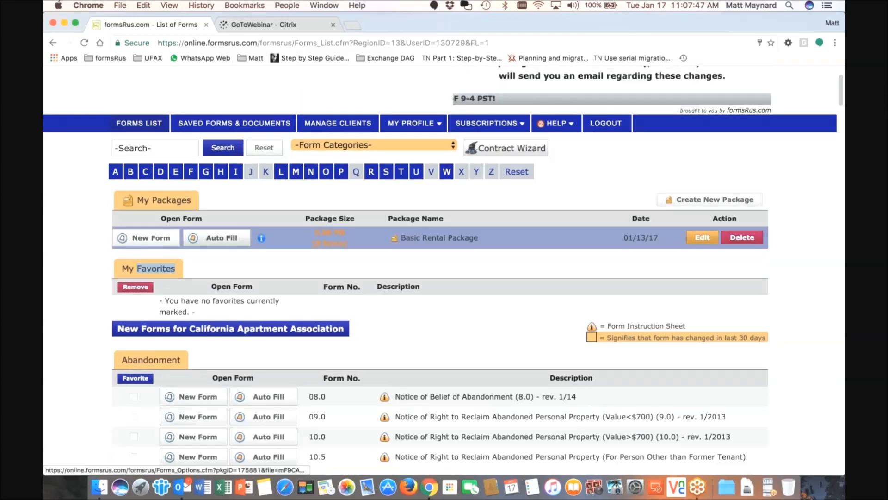
scroll(203, 238, up, 1)
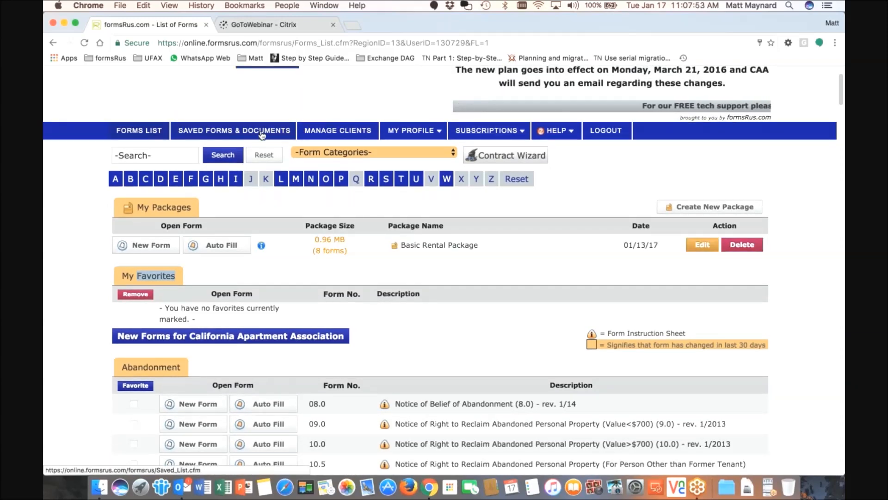
mouse_move(262, 135)
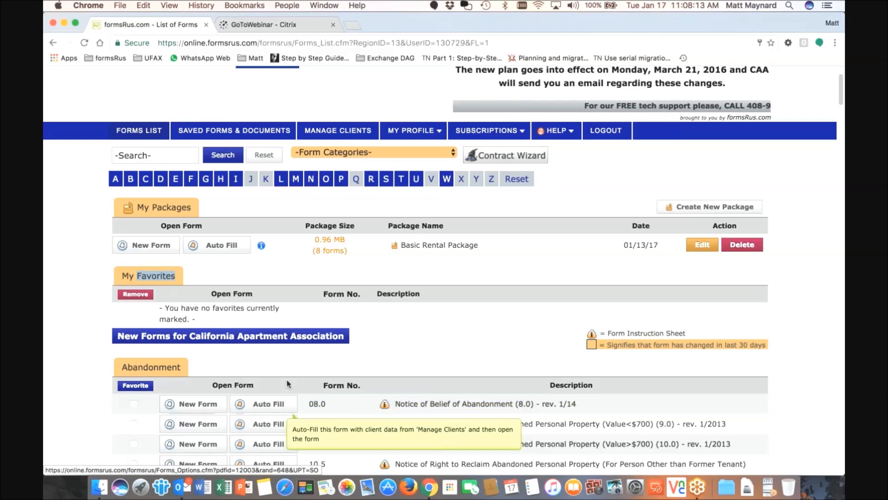
click(263, 133)
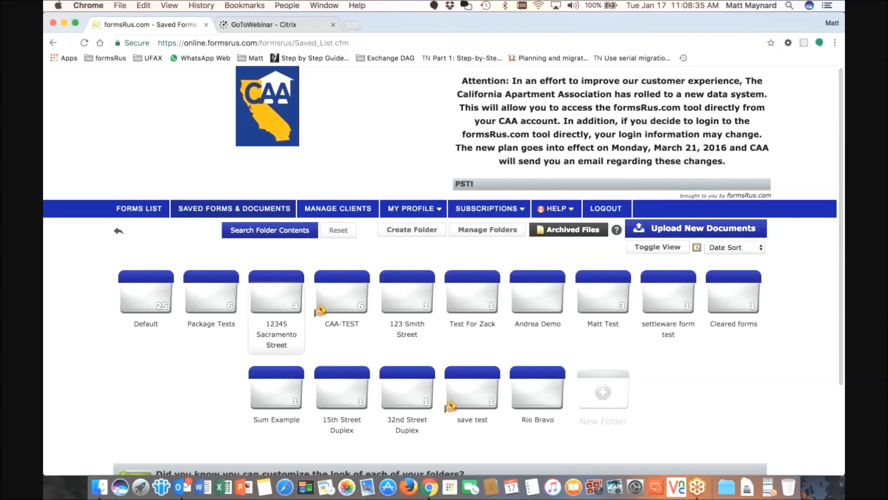
click(157, 302)
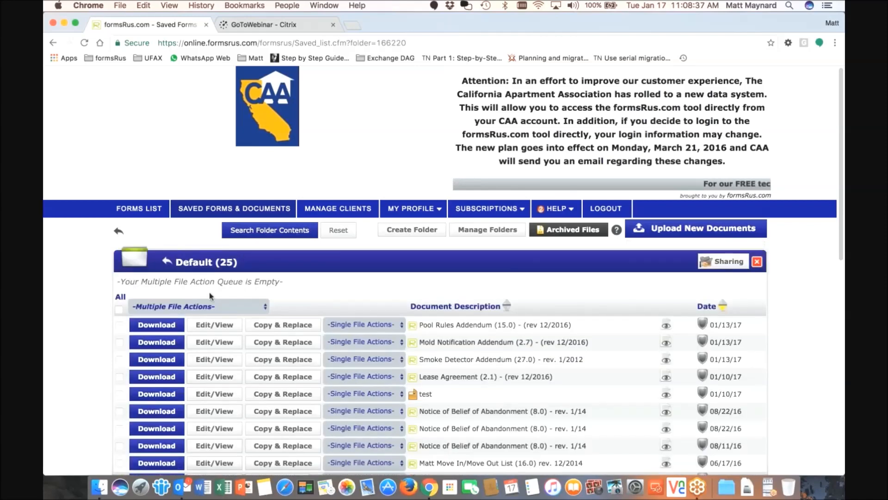
scroll(210, 296, down, 1)
scroll(326, 314, down, 5)
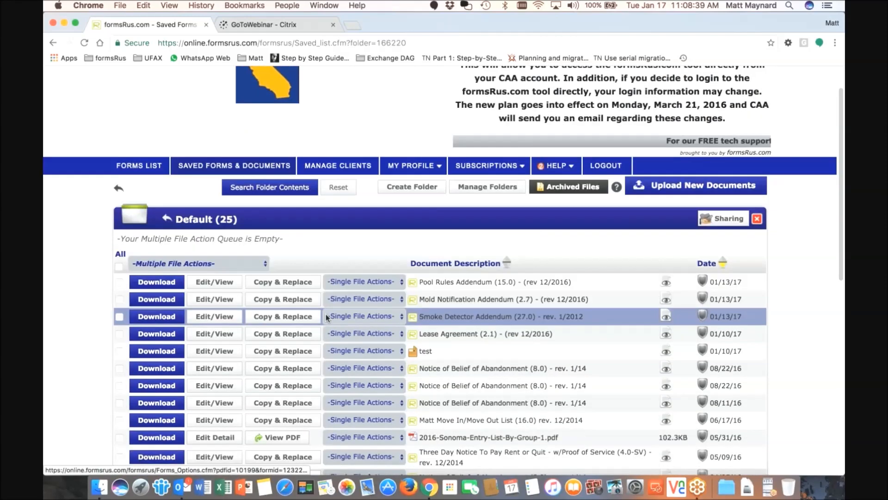
scroll(439, 308, down, 2)
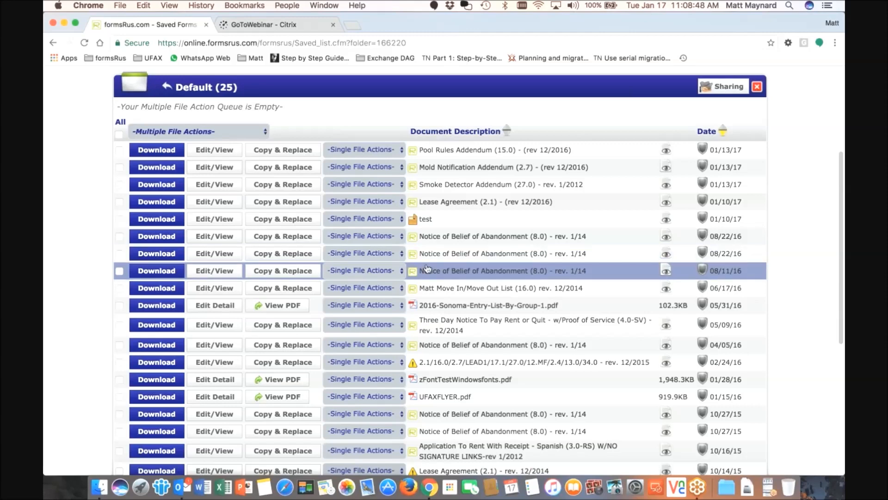
scroll(428, 269, up, 1)
scroll(681, 183, up, 5)
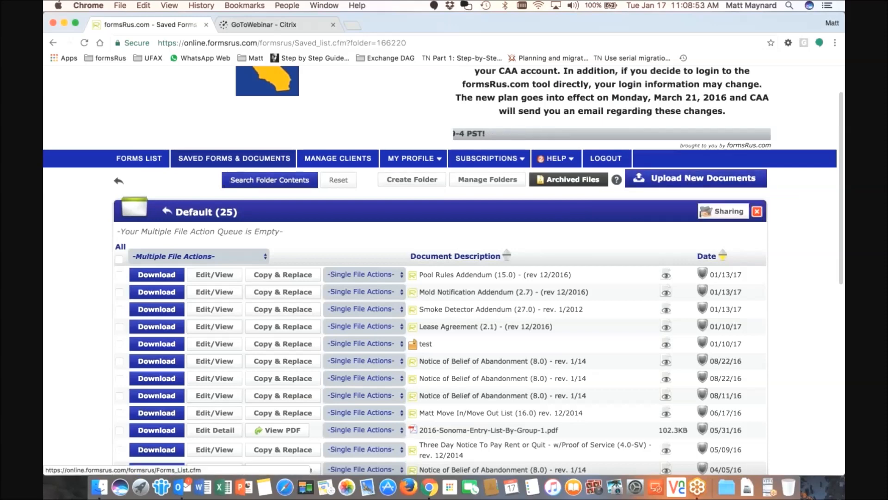
click(118, 184)
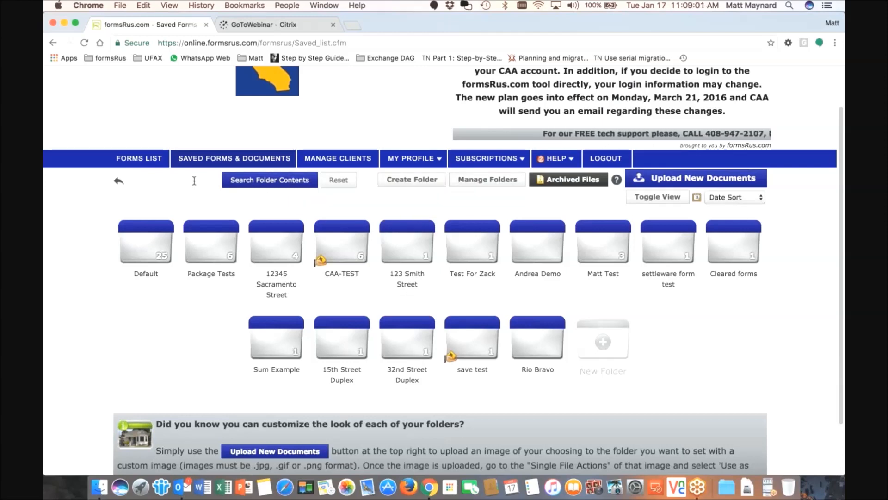
Open Manage Clients, look over the client list, then switch to the Property List
click(350, 159)
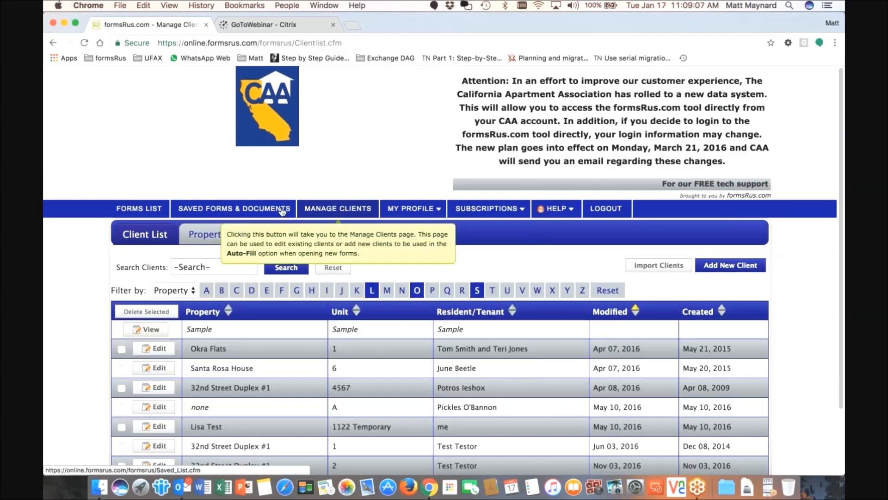
mouse_move(264, 213)
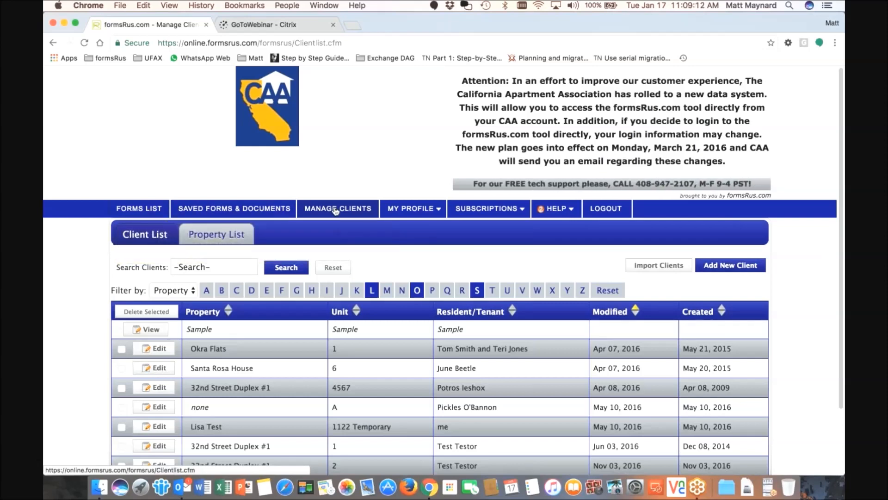
mouse_move(336, 211)
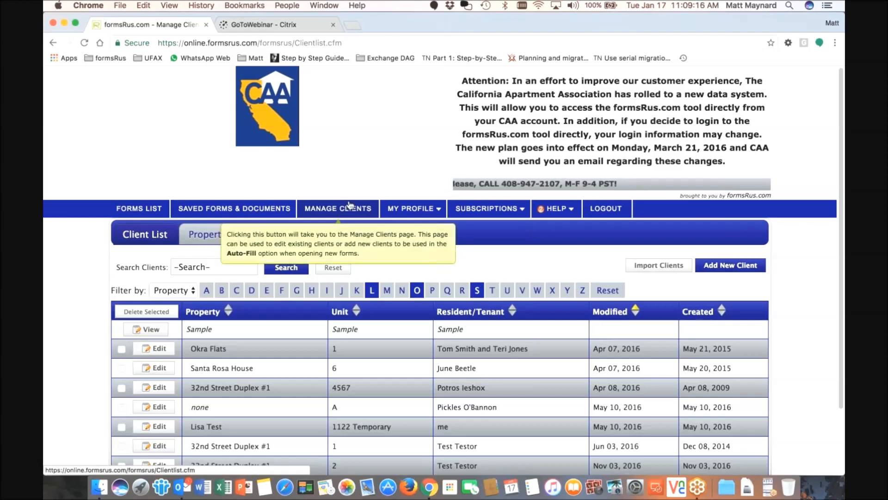
scroll(350, 205, down, 1)
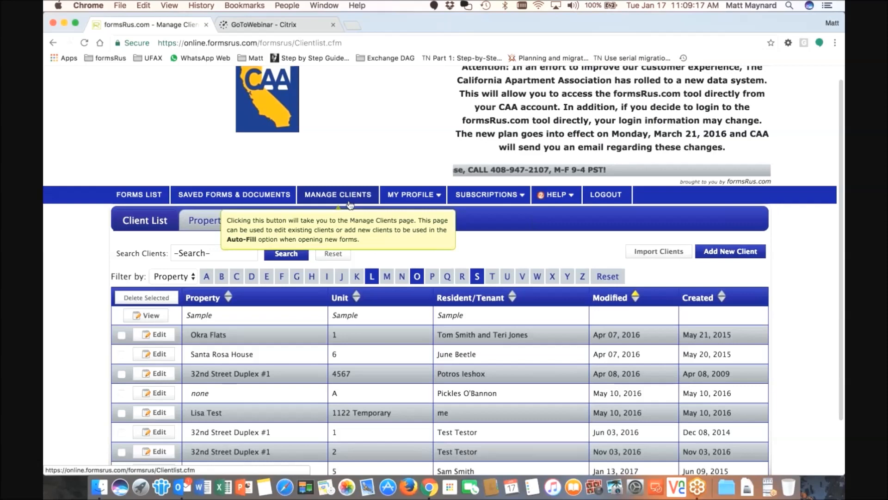
scroll(301, 243, down, 1)
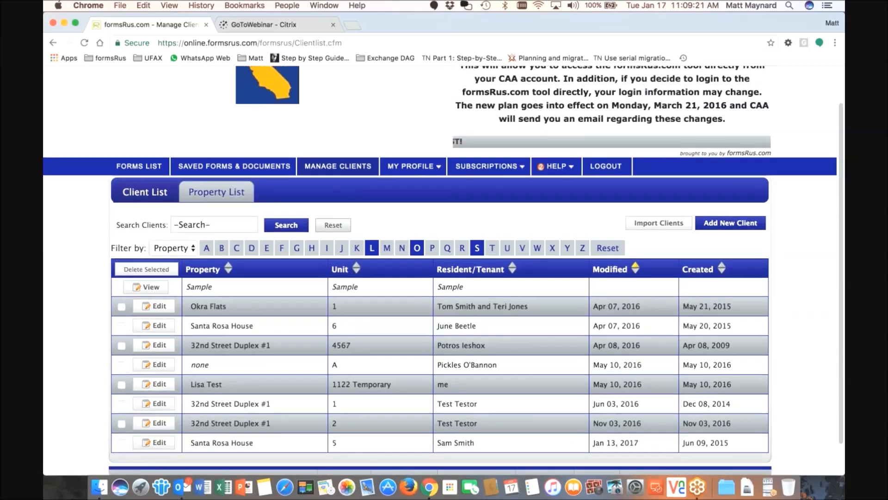
scroll(340, 234, up, 2)
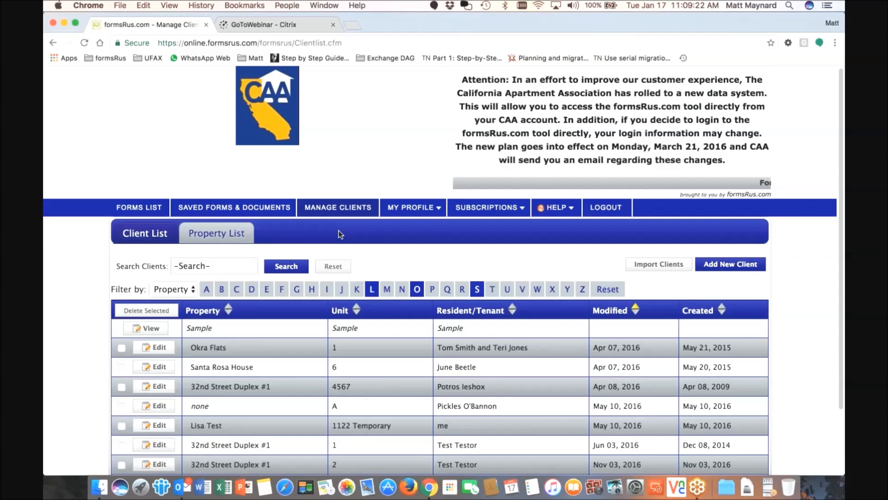
scroll(340, 234, down, 3)
click(217, 192)
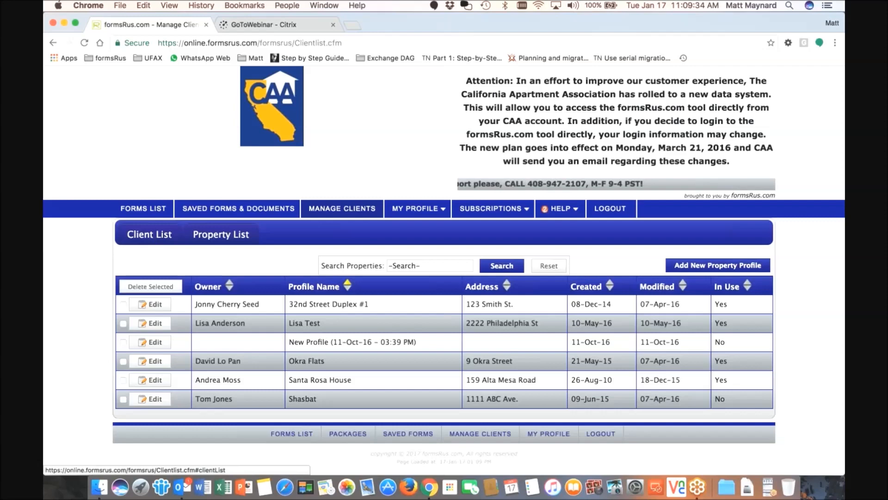
Return to the Client List and scroll through the clients, such as Okra Flats and Santa Rosa House
click(149, 234)
scroll(270, 256, down, 1)
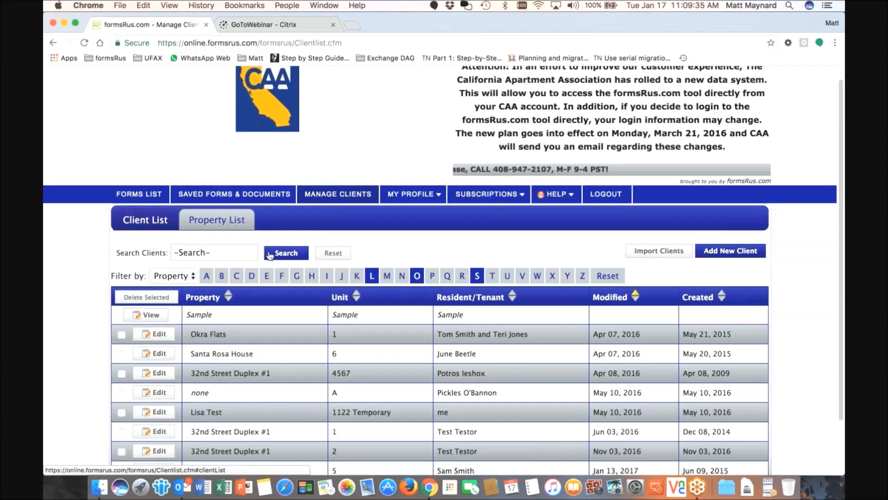
scroll(269, 255, down, 1)
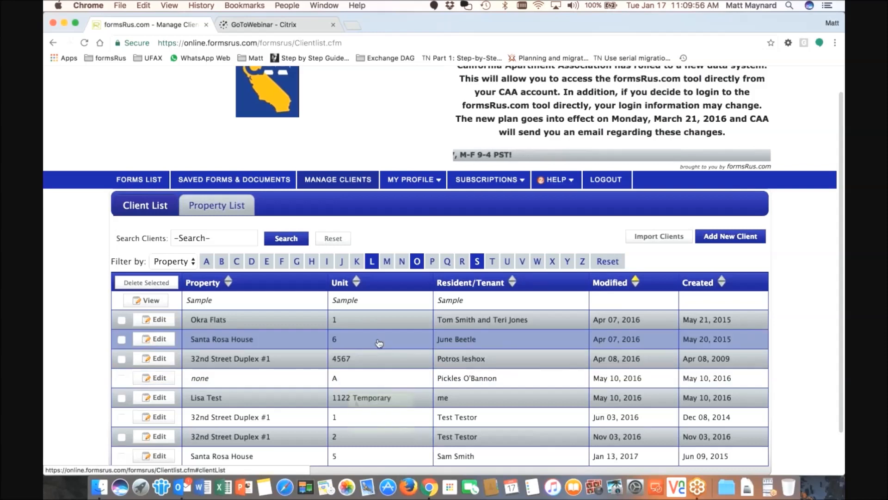
scroll(380, 343, down, 1)
scroll(380, 230, up, 1)
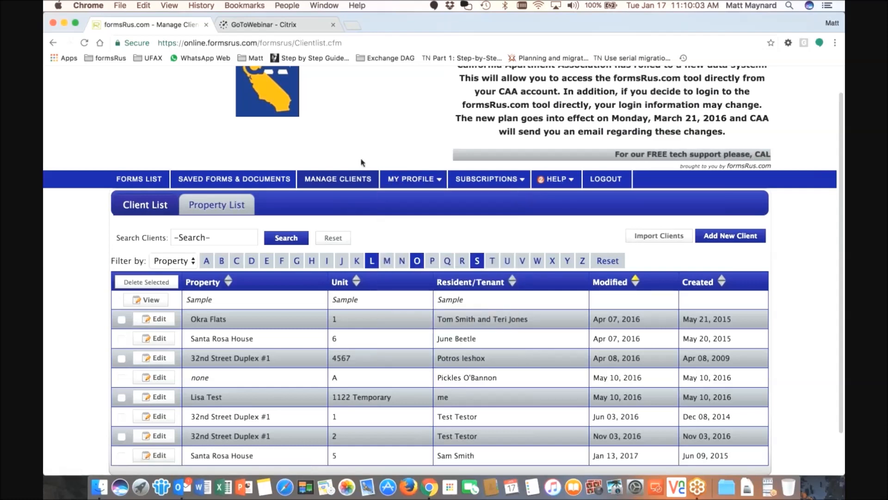
mouse_move(413, 181)
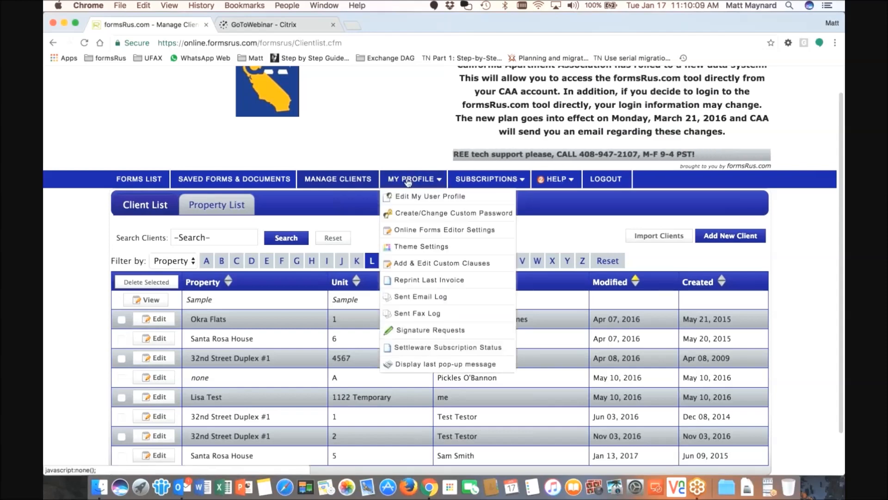
Go back to the Forms List and open My Profile > Edit My User Profile
click(149, 180)
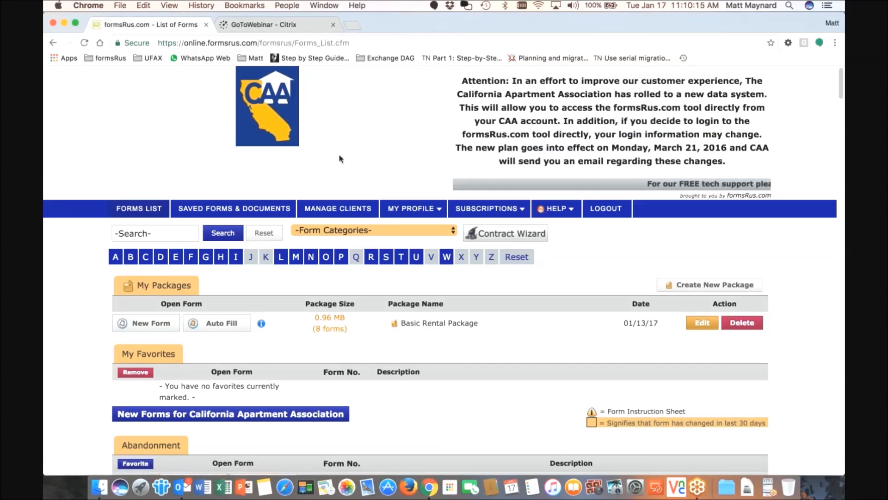
mouse_move(409, 214)
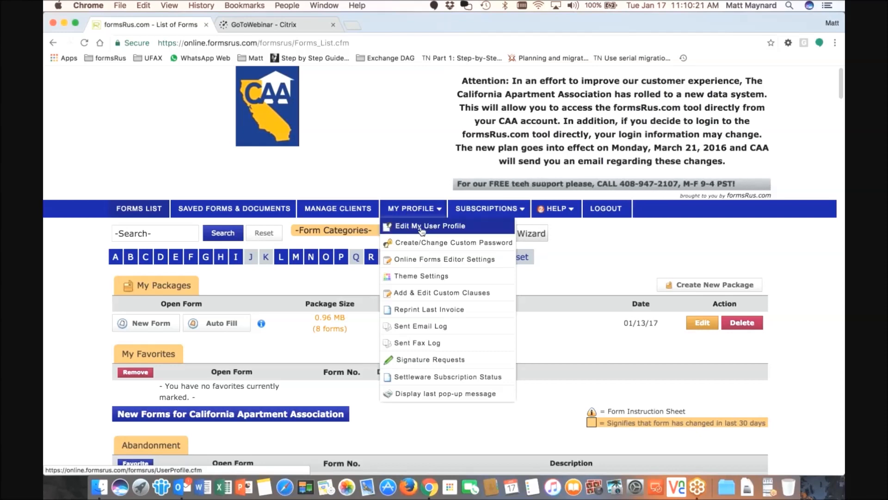
click(422, 227)
Review the name, company, street address and e-mail fields, then save with Update Profile
scroll(422, 232, down, 5)
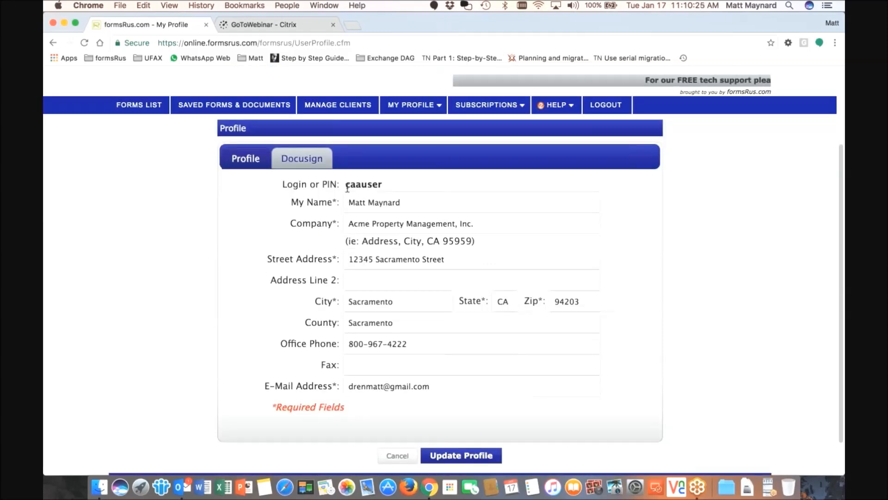
click(408, 202)
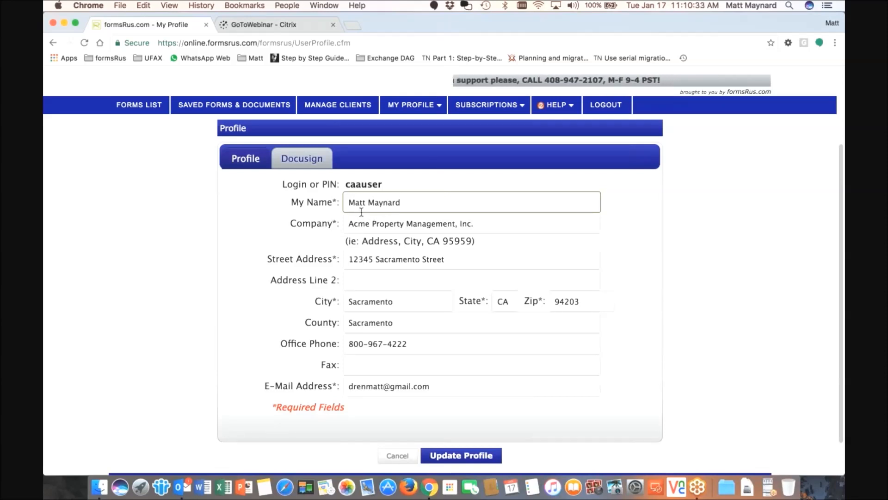
drag(347, 223, 491, 225)
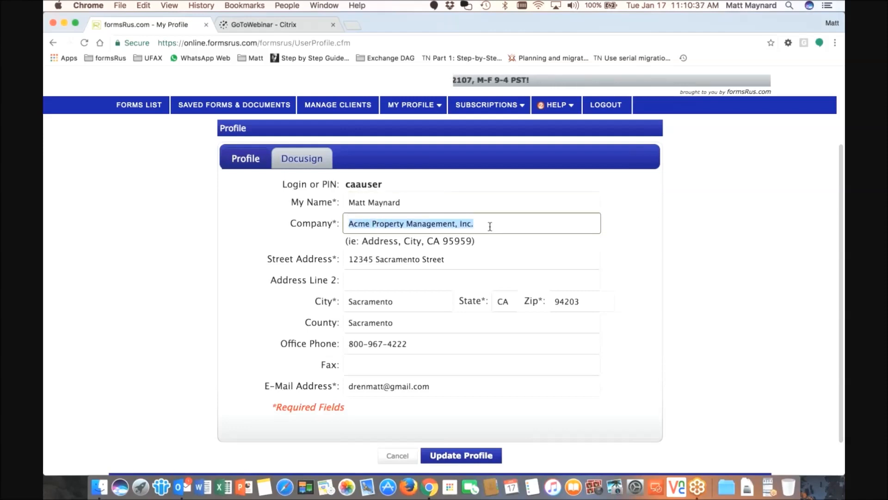
click(373, 260)
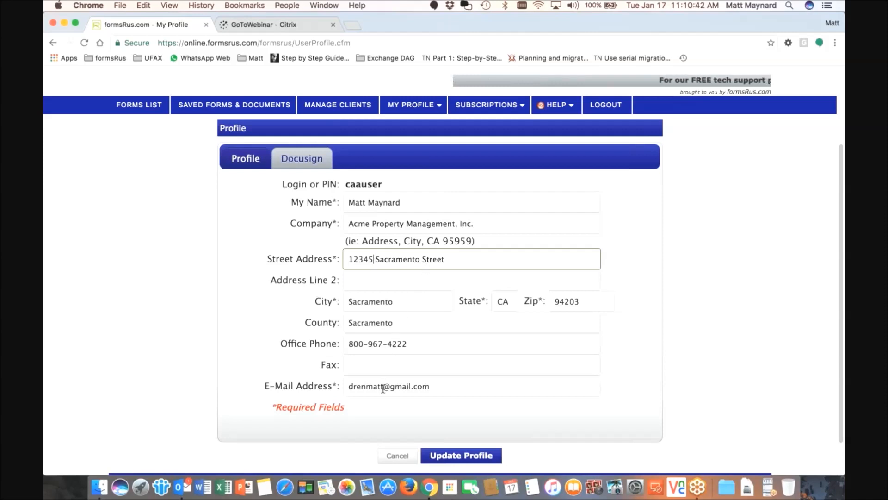
click(432, 386)
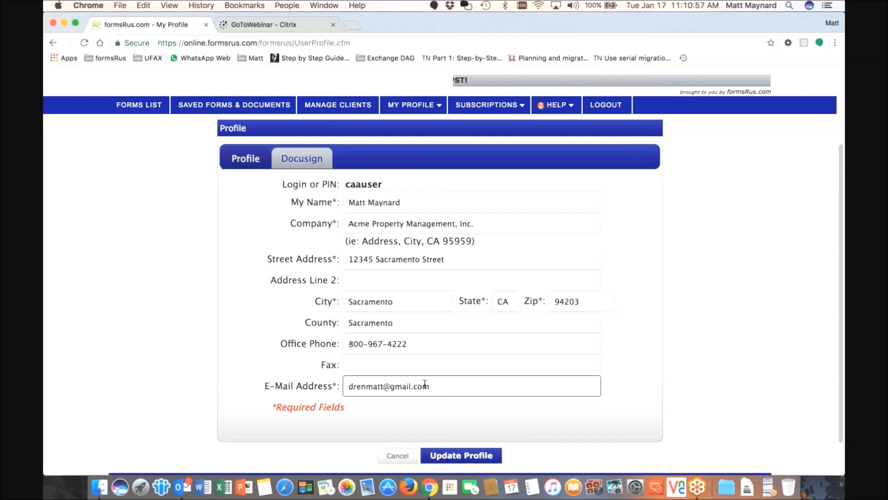
drag(349, 387, 426, 391)
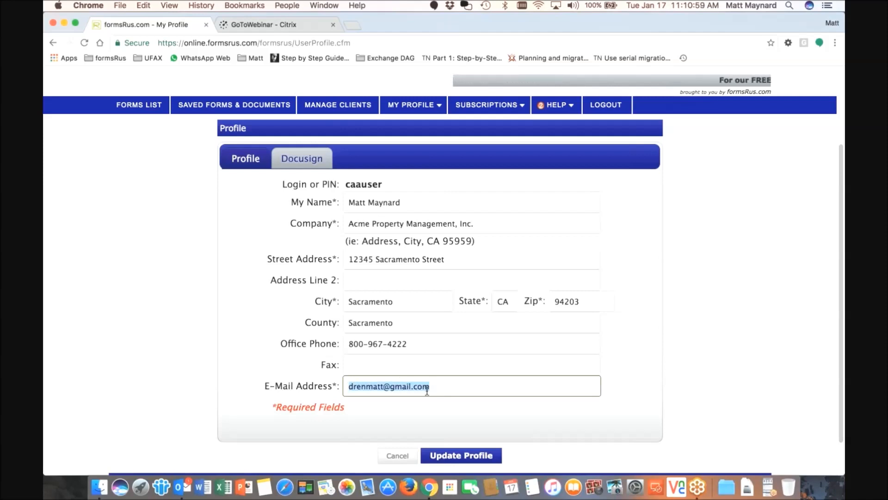
mouse_move(397, 106)
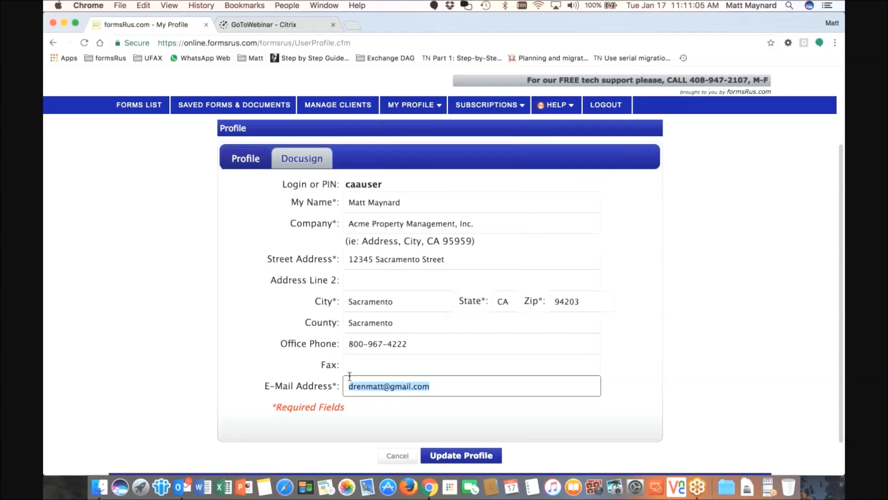
click(462, 456)
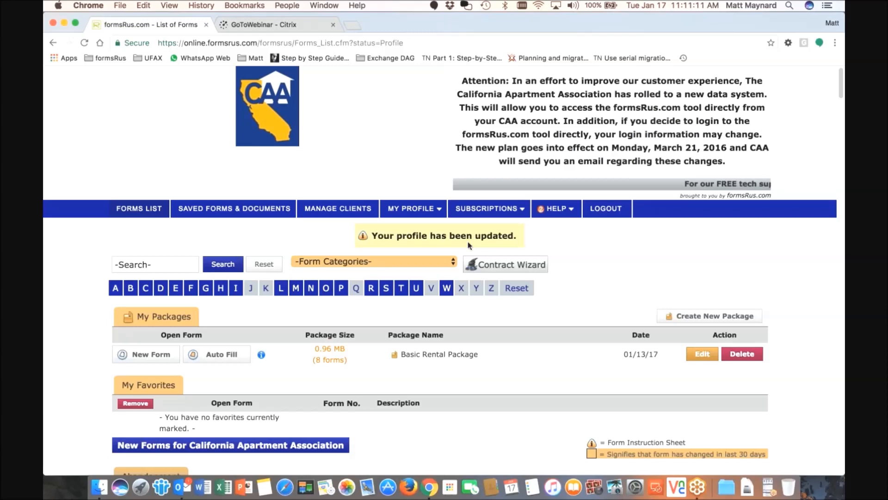
Reopen the user profile, view the Docusign login section, then return to the Profile tab
mouse_move(411, 208)
click(407, 224)
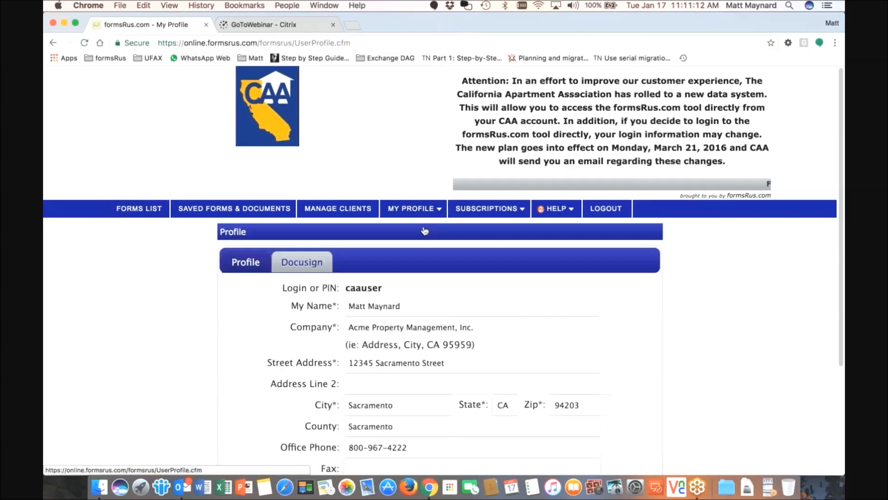
click(304, 264)
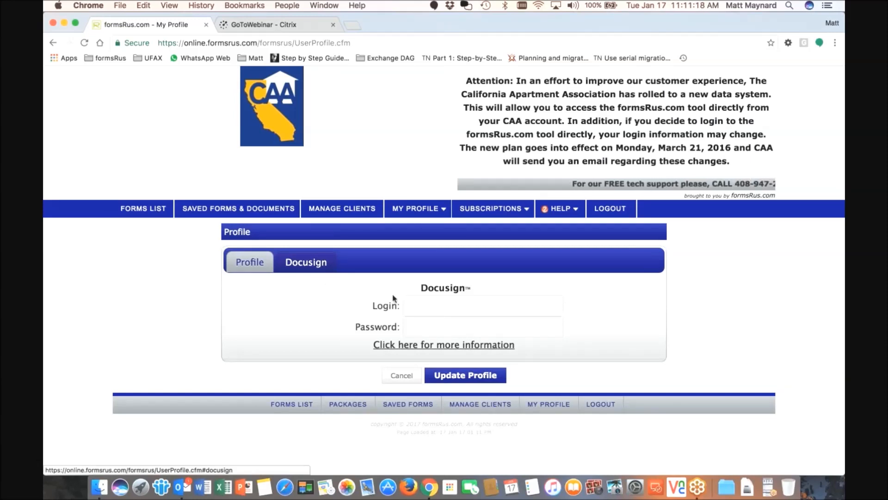
click(409, 305)
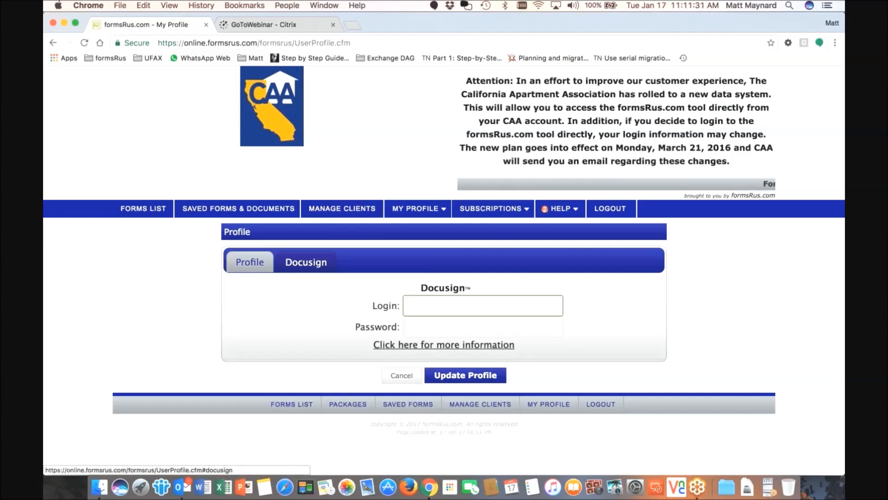
click(252, 267)
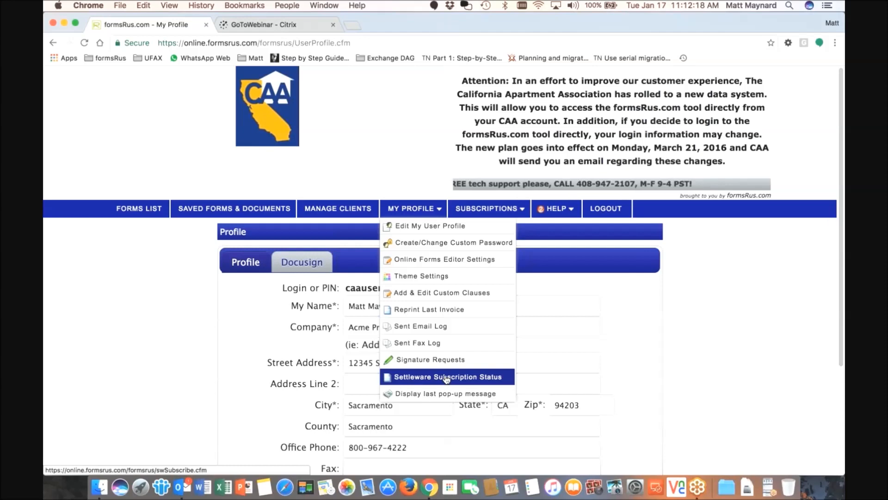
mouse_move(488, 209)
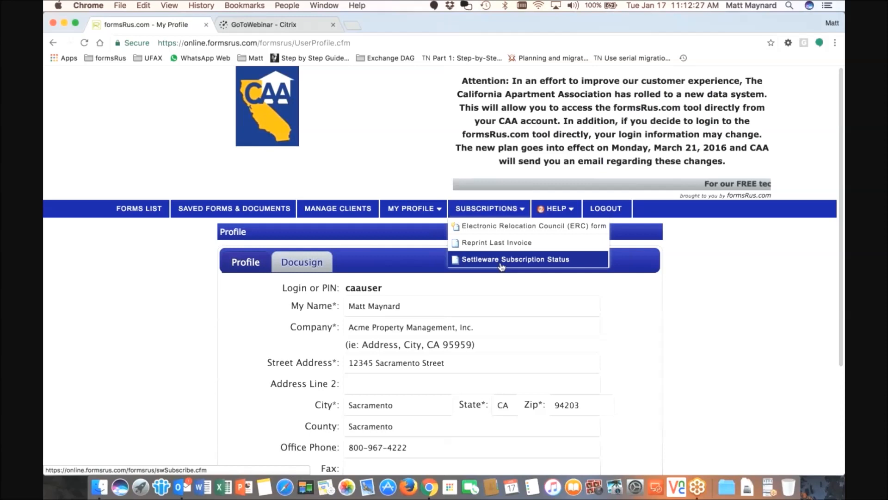
mouse_move(412, 206)
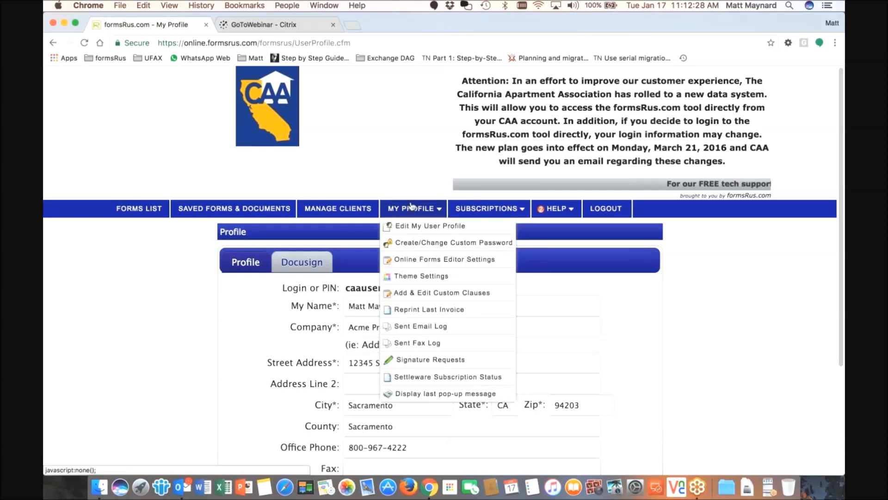
In Theme Settings, try the Harvest and Grays themes, then switch back to Navy and save
click(427, 278)
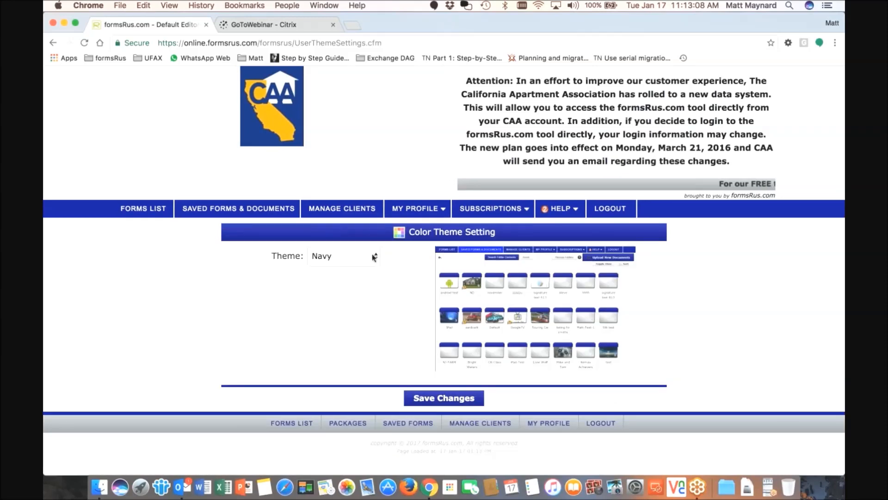
click(375, 254)
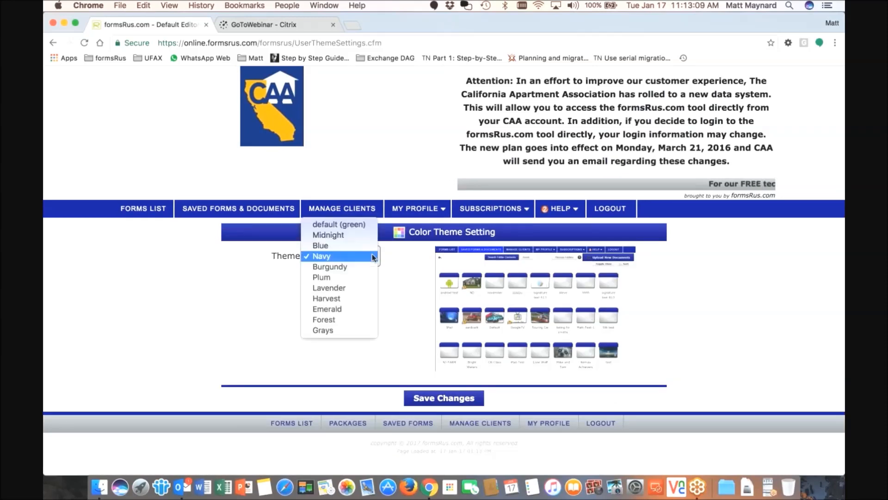
click(333, 299)
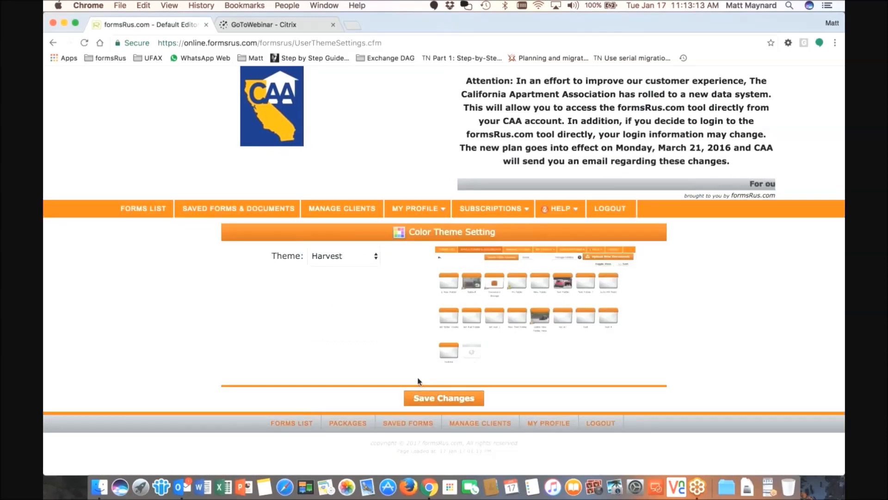
click(376, 256)
click(342, 280)
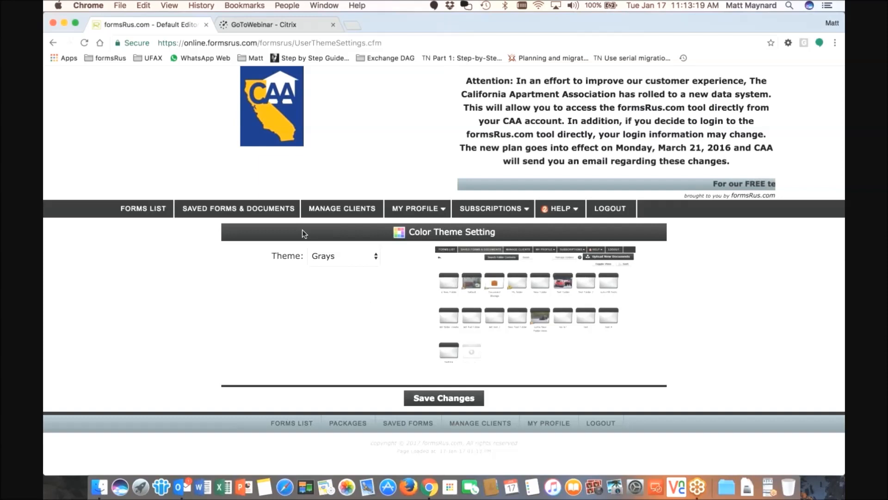
click(375, 259)
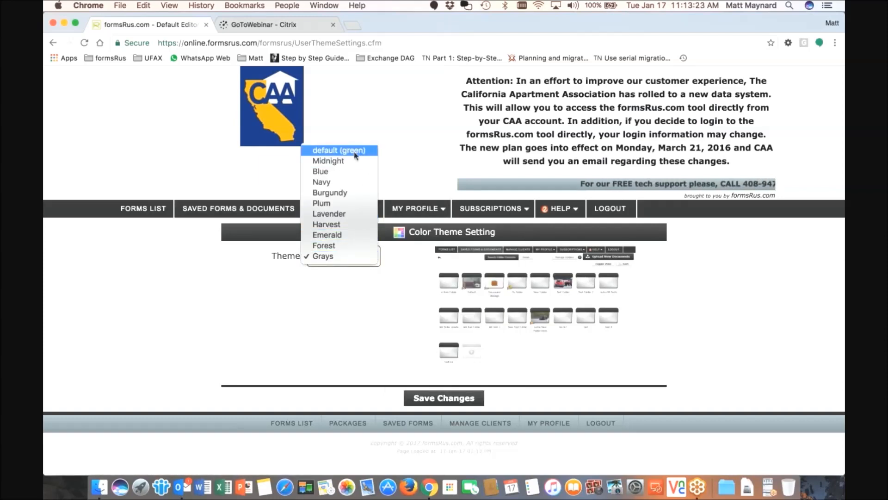
click(344, 181)
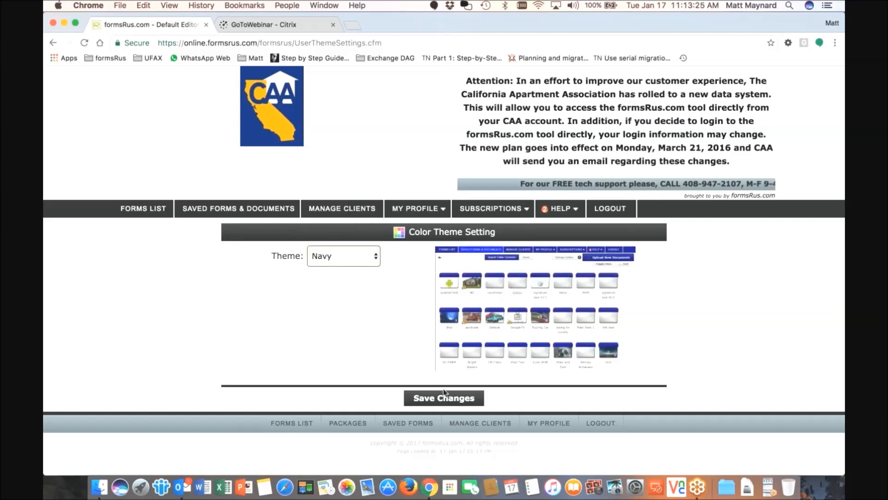
click(442, 398)
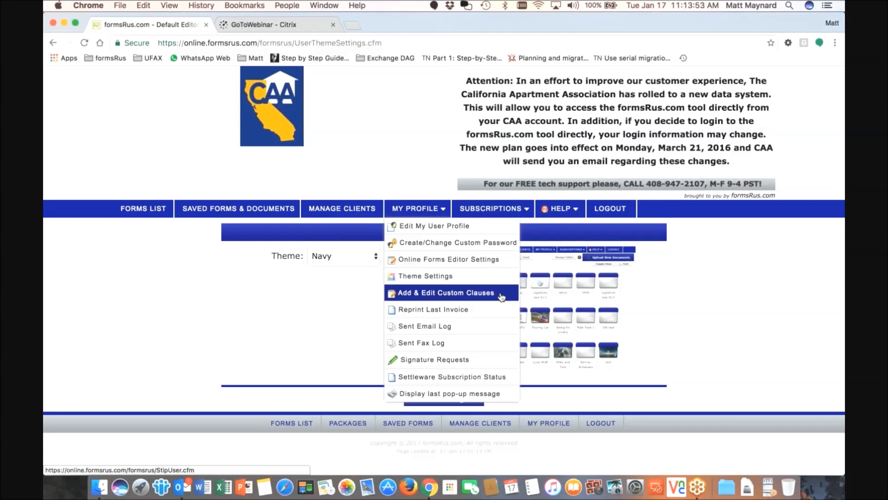
Open Add & Edit Custom Clauses, showing clause 100 'marctest', and start a new clause
click(467, 298)
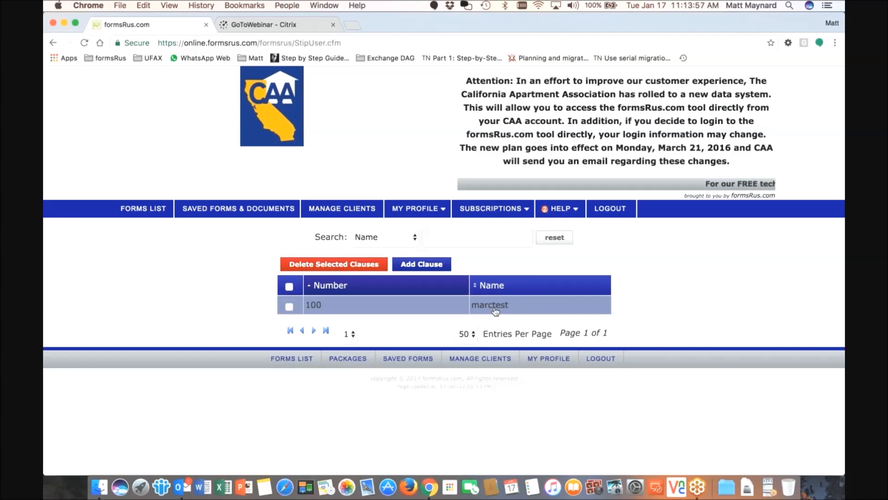
click(421, 265)
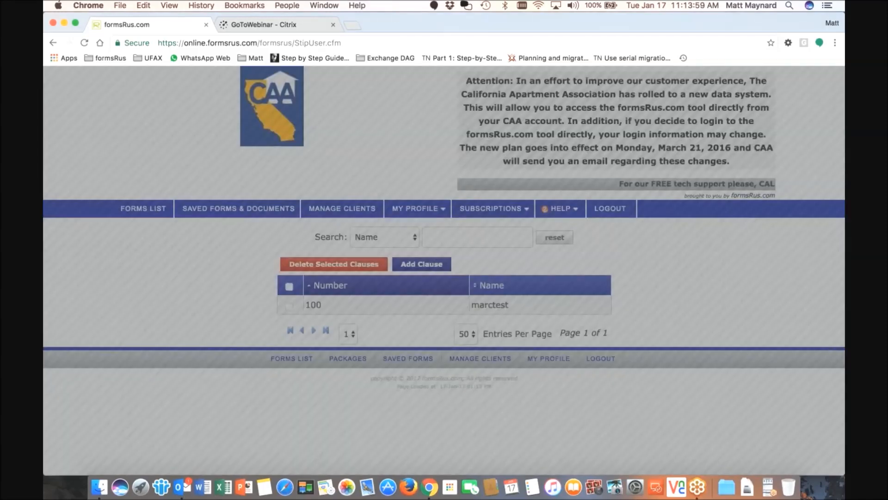
Add clause number 1, 'Rental Rules Clause', with text describing additional tenancy rules
text(1)
key(Tab)
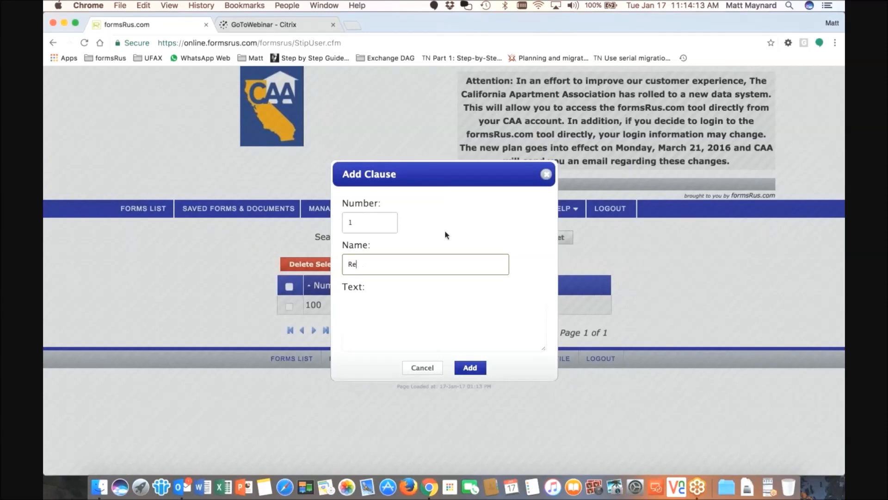
text(Rental Rules Clause)
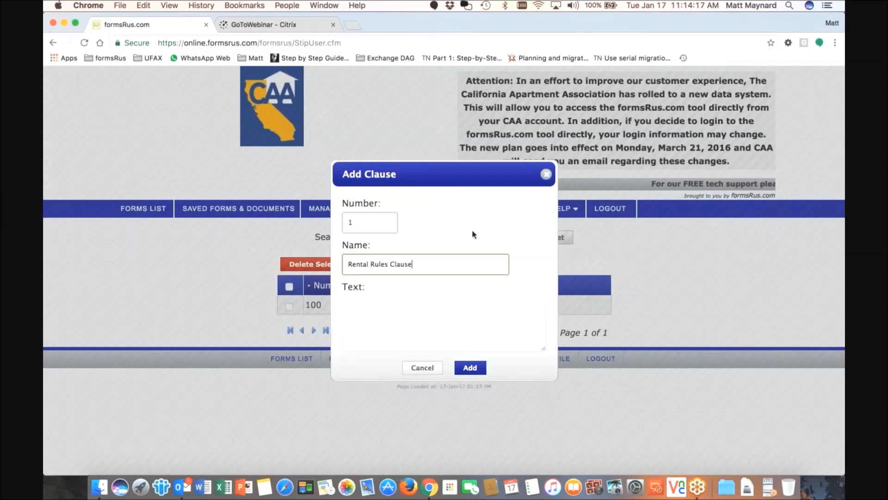
click(411, 316)
text(Here )
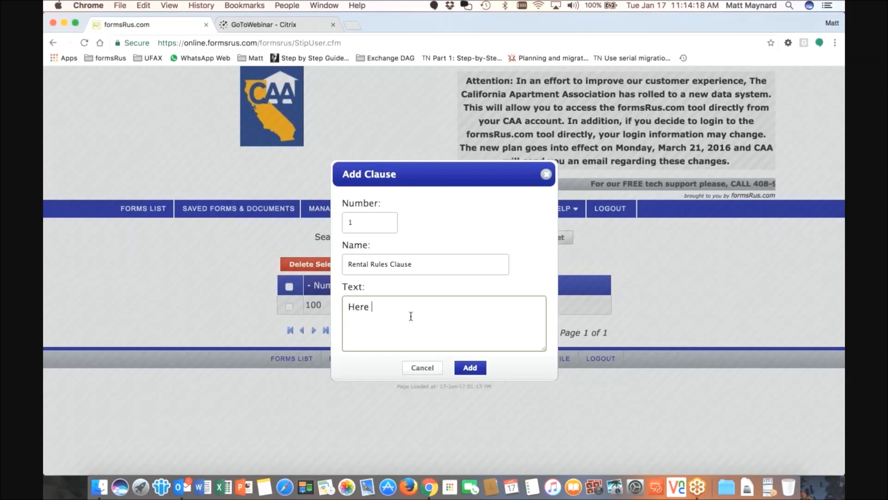
text(are the additi)
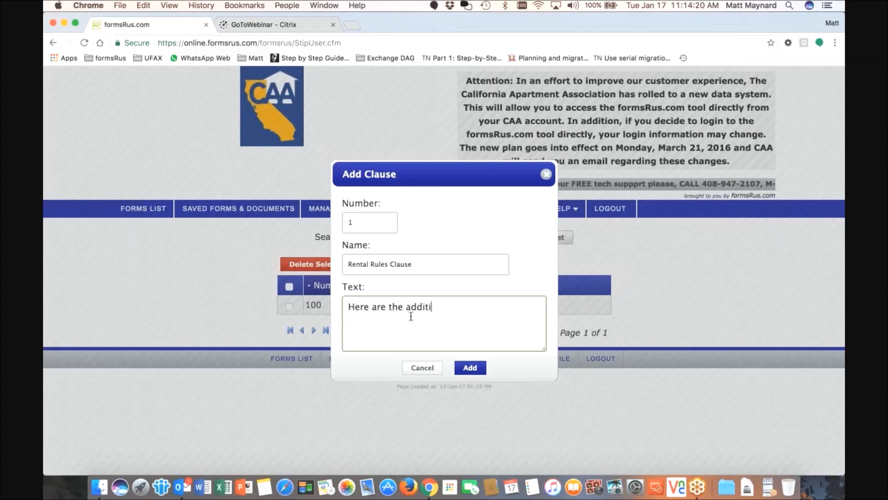
text(onal rules to my )
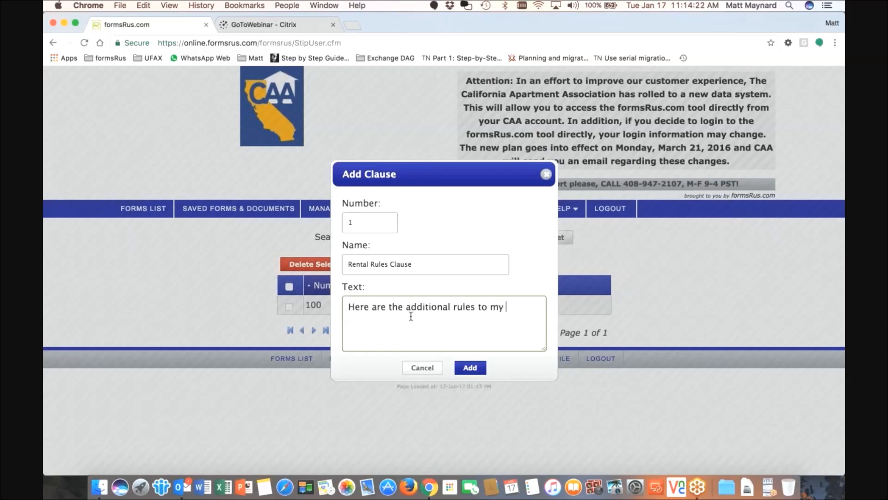
text(tenancy)
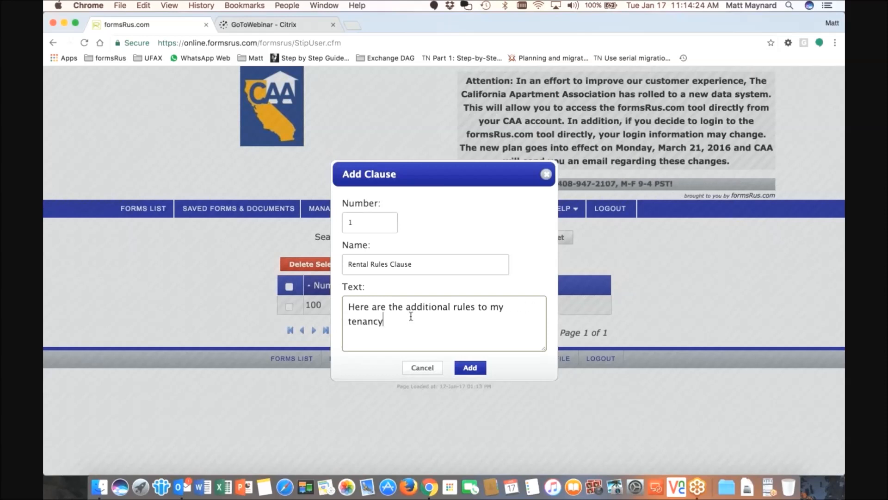
text(...blah, blah blah.)
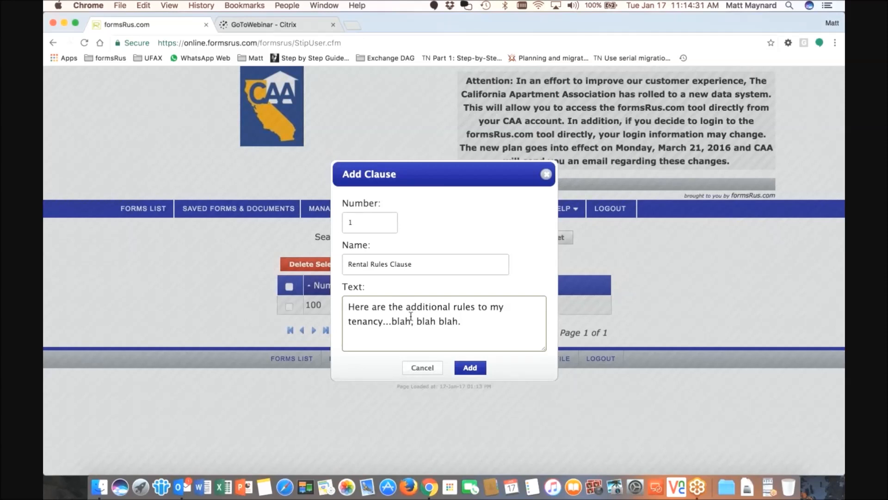
click(470, 369)
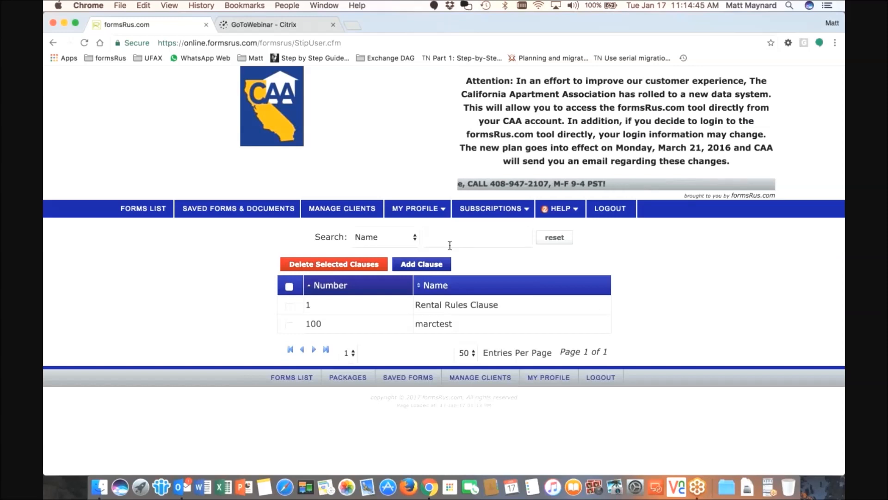
Open the MY PROFILE menu from the navigation bar above the clause list
click(430, 211)
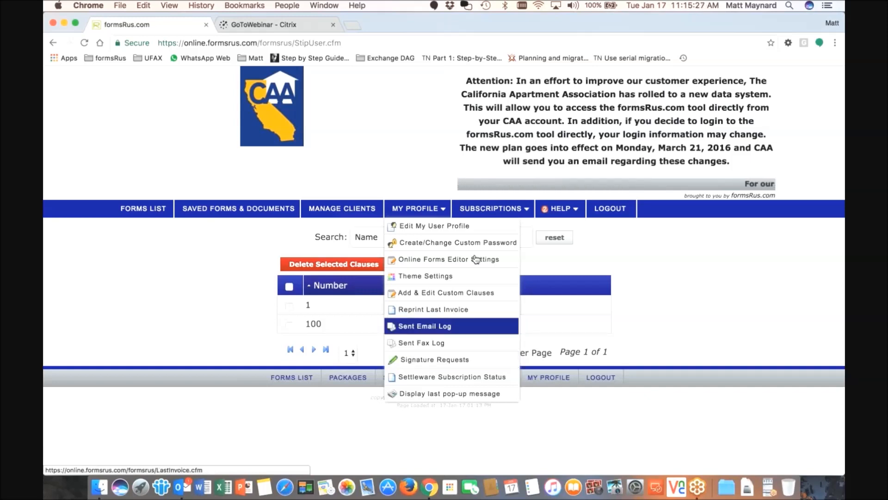
mouse_move(481, 215)
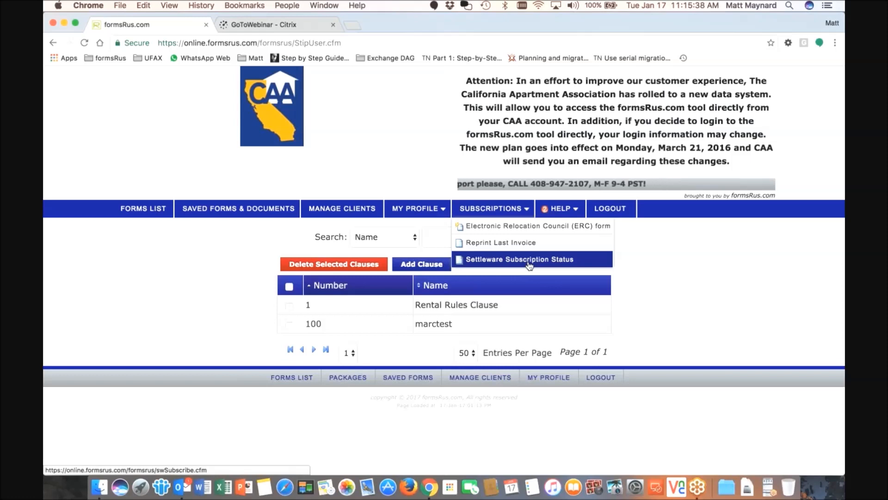
Choose Frequently Asked Questions from the HELP menu to show the Online FAQ
mouse_move(570, 208)
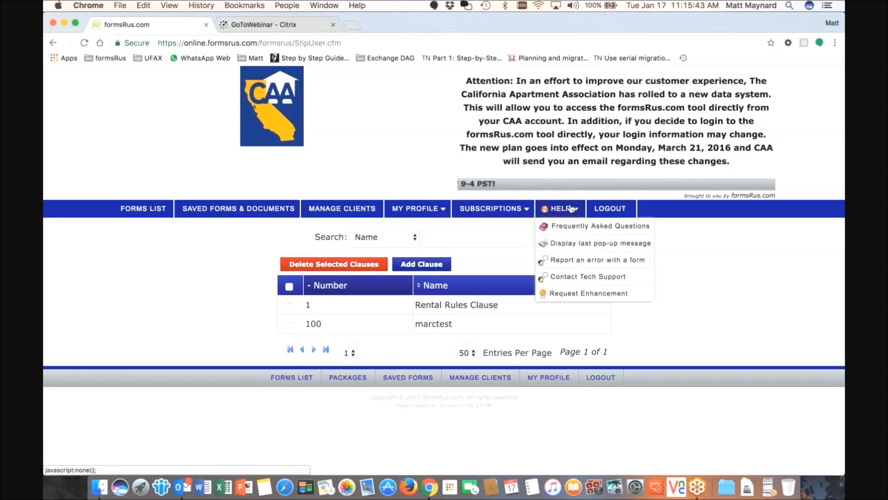
click(596, 232)
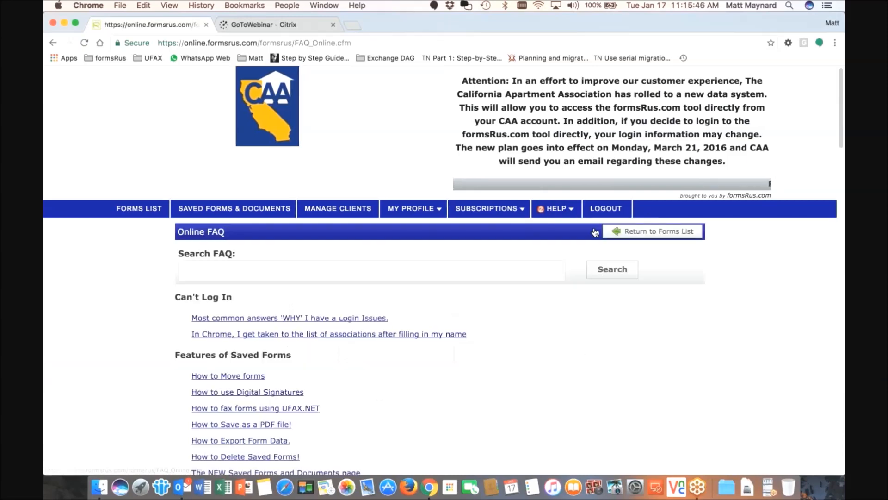
Find and open the 'How to use Digital Signatures' FAQ article
scroll(421, 279, down, 1)
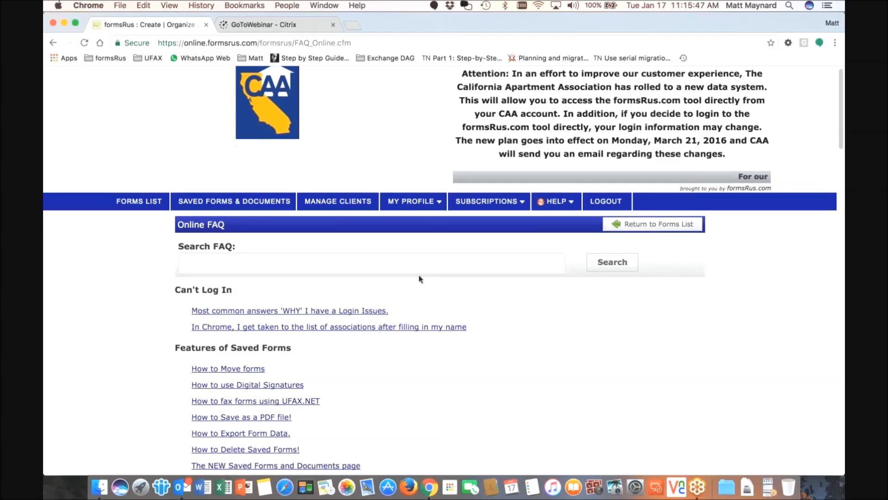
scroll(421, 278, down, 2)
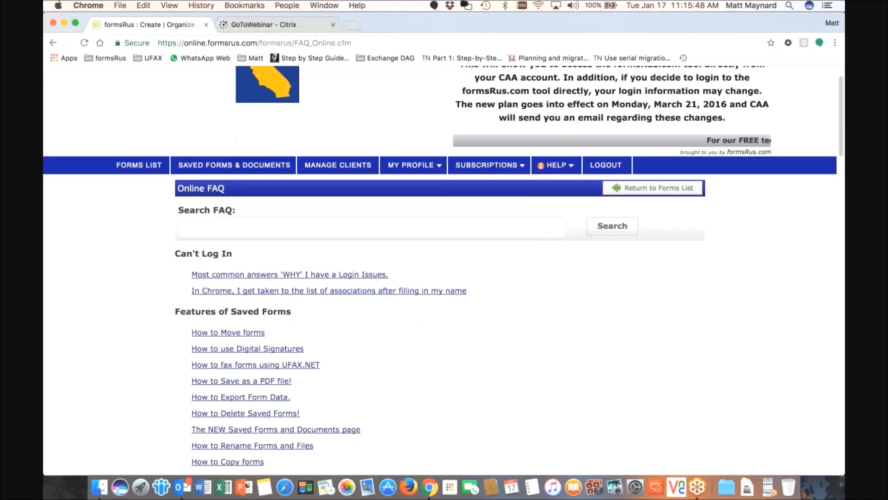
scroll(229, 322, down, 5)
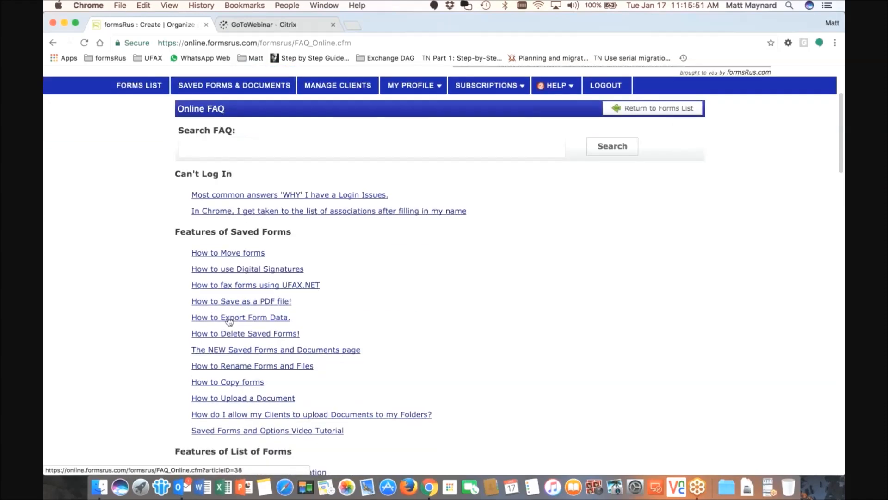
scroll(229, 322, up, 5)
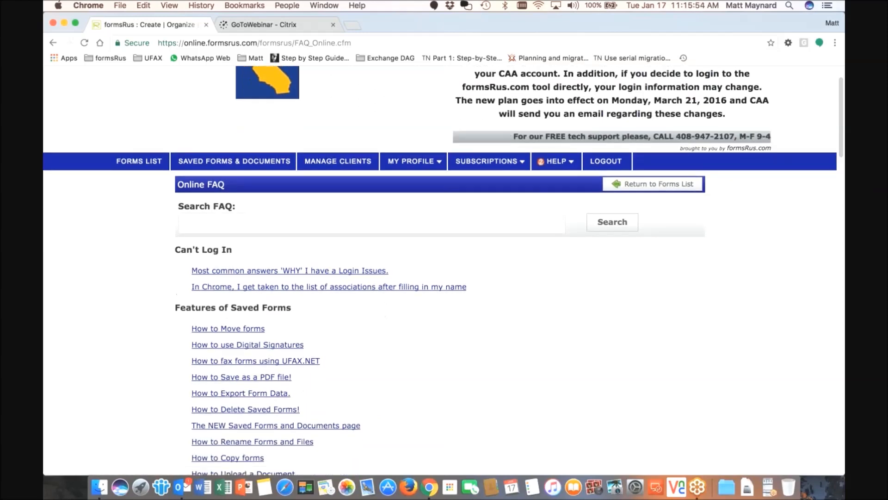
click(273, 346)
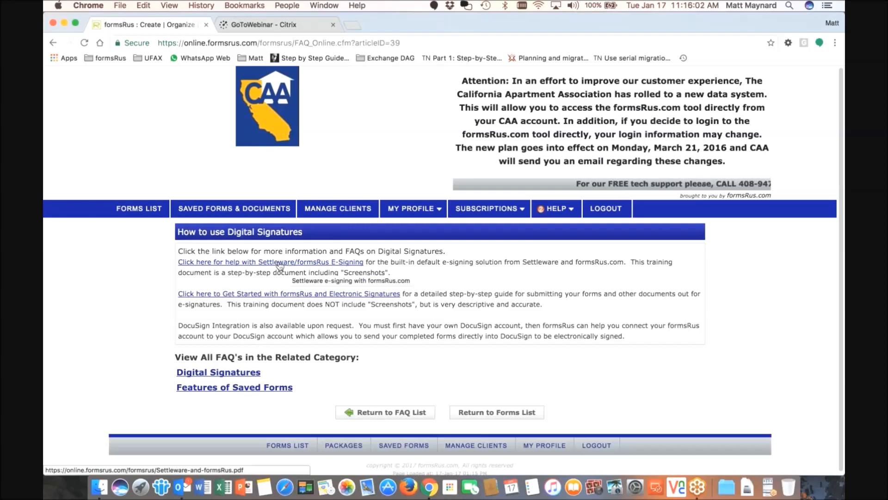
View the Settleware e-signing guide PDF, then go back to the digital signatures article
click(280, 263)
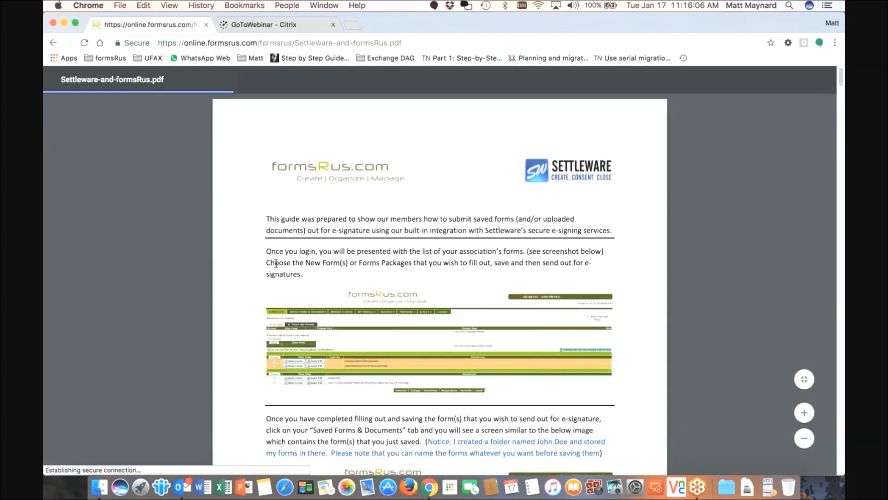
scroll(334, 230, down, 6)
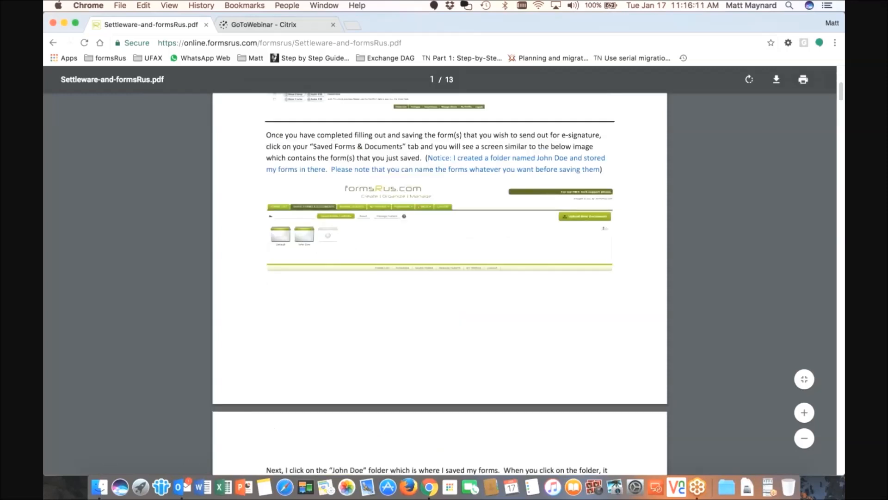
click(53, 43)
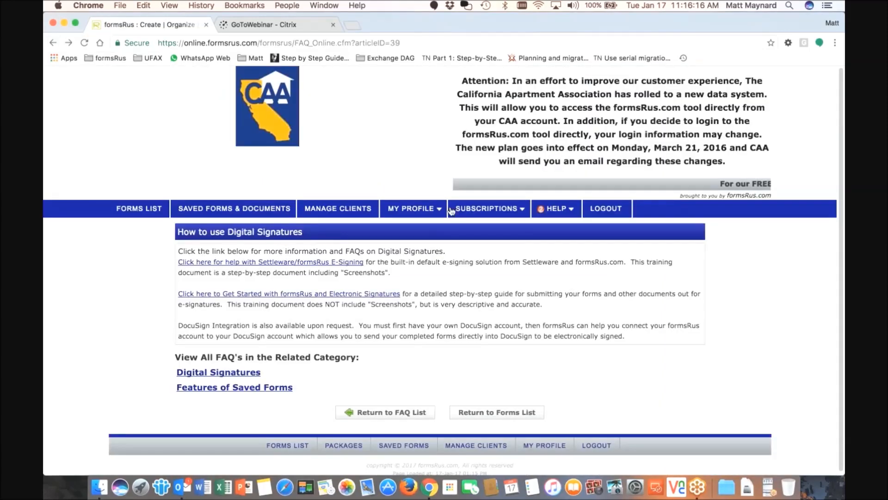
Search the Online FAQ for 'video', browse the tutorial results, then clear the search
click(562, 224)
click(299, 269)
text(video)
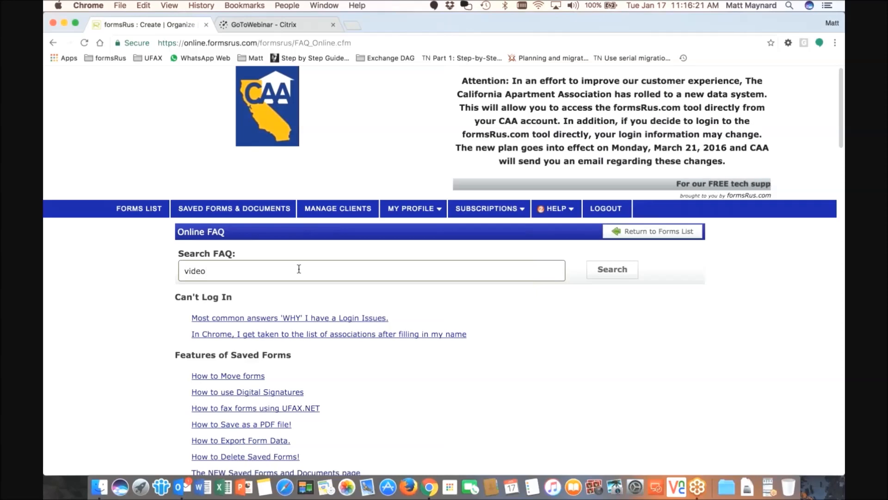
key(Return)
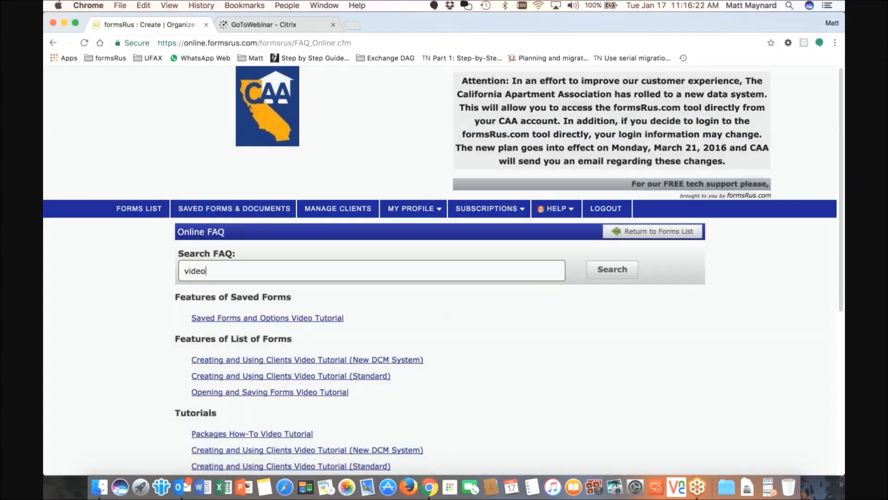
scroll(300, 272, down, 1)
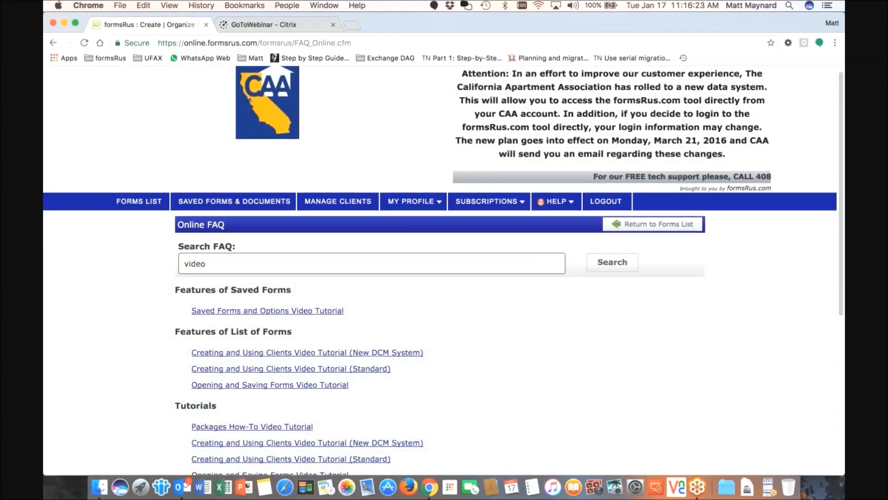
scroll(284, 296, down, 5)
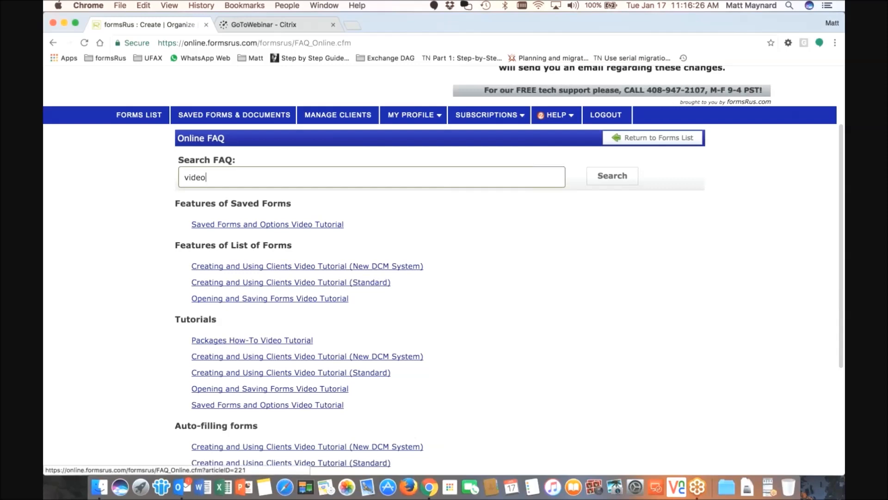
scroll(285, 291, down, 1)
scroll(287, 298, down, 4)
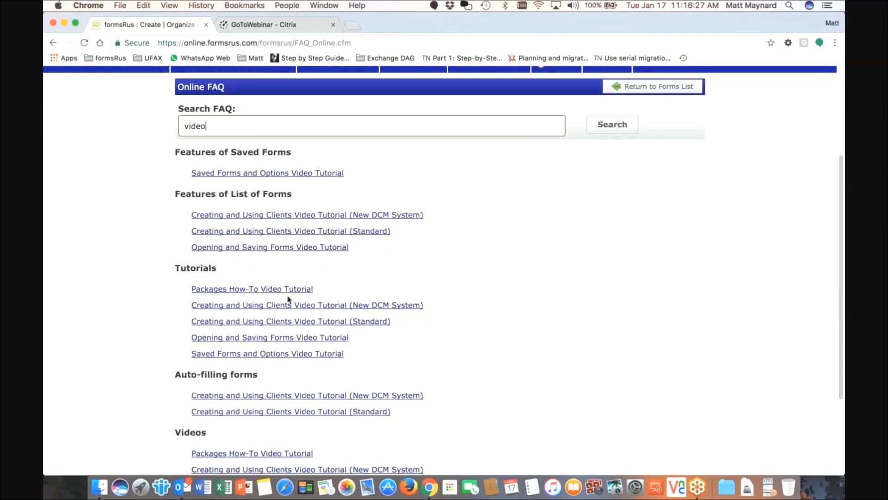
scroll(290, 301, down, 2)
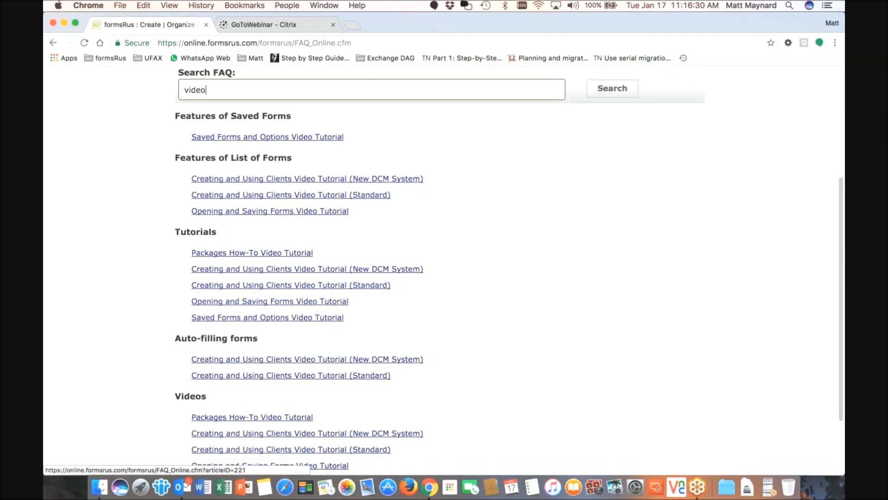
scroll(291, 303, down, 4)
scroll(291, 305, up, 14)
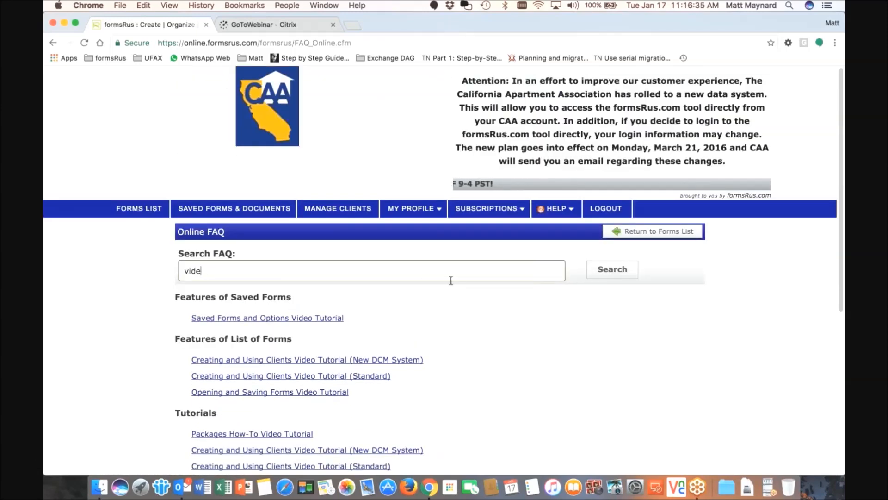
key(Return)
mouse_move(558, 209)
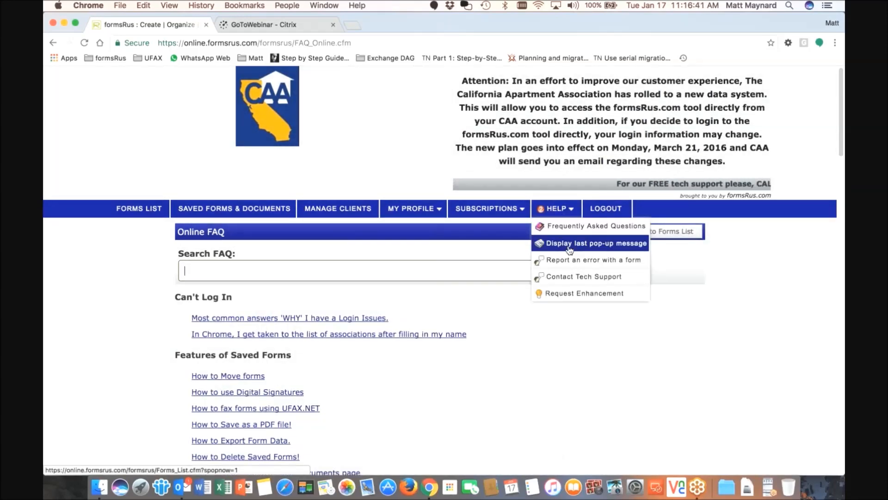
Redisplay the New Site Information notice, close it, reopen it, and choose 'Dont show again'
click(570, 248)
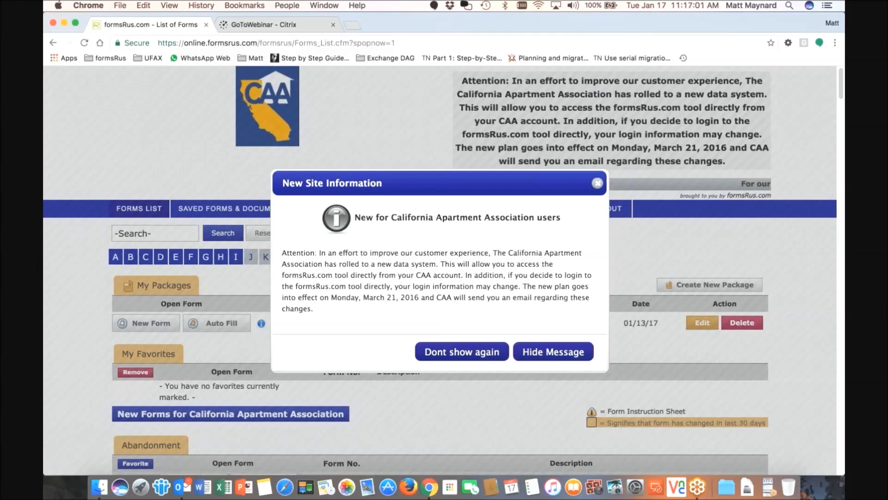
click(481, 356)
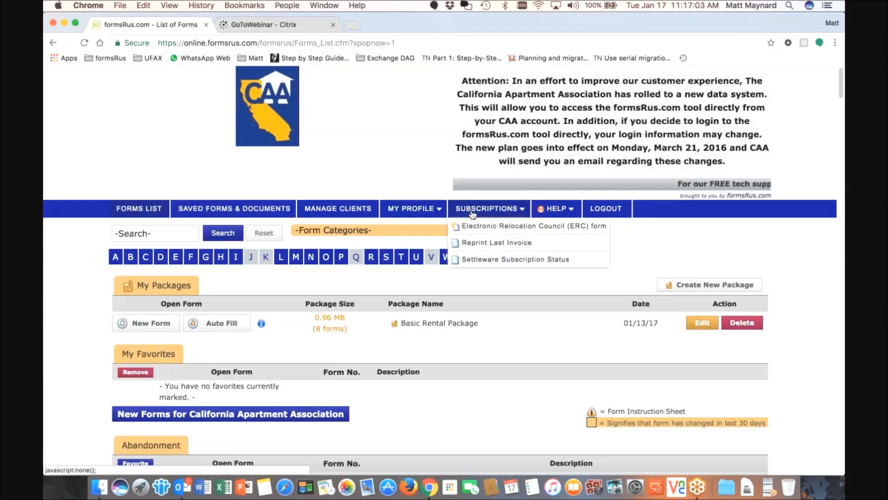
mouse_move(552, 212)
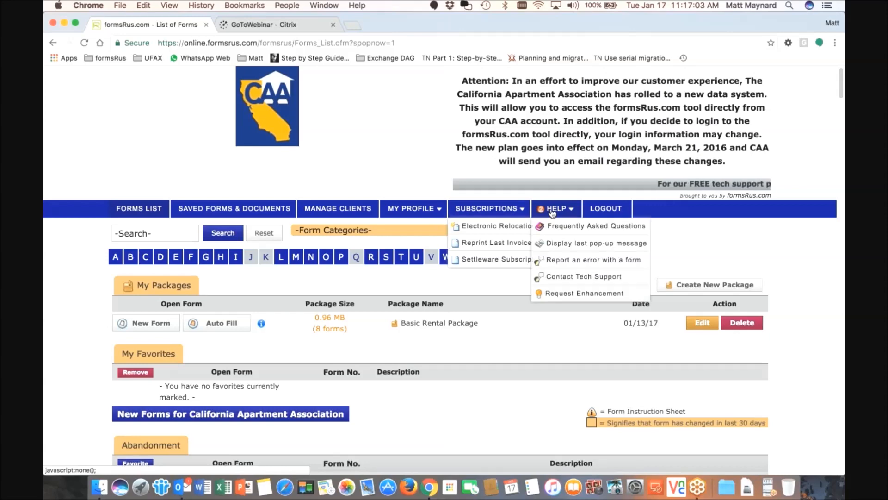
click(572, 251)
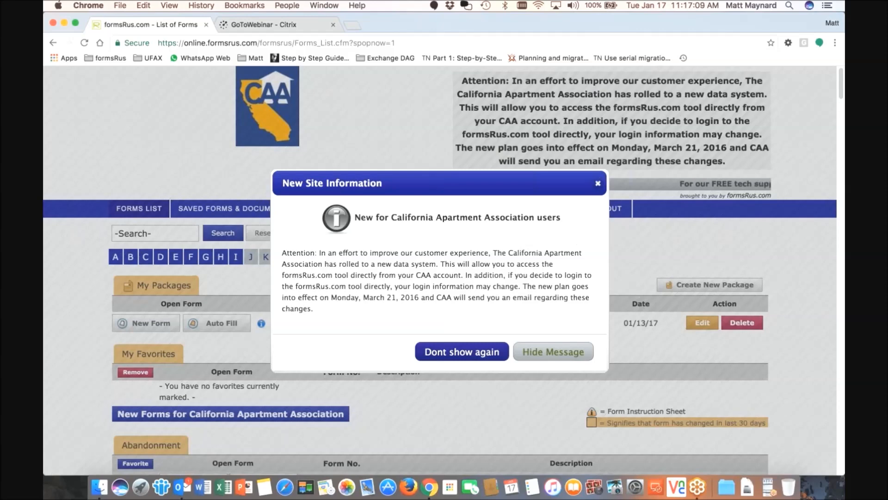
click(463, 352)
mouse_move(567, 211)
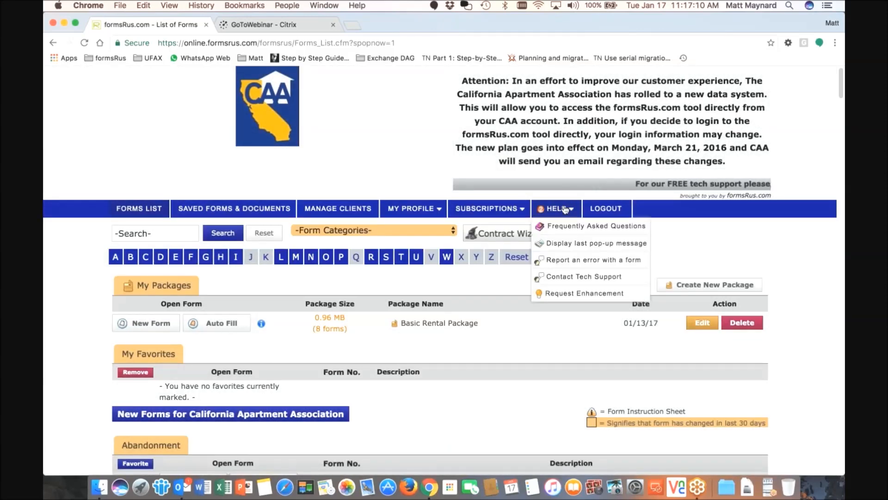
Open Report a Form Error and select Lease Agreement (2.1) - (rev 12/2016) as the faulty form
click(592, 260)
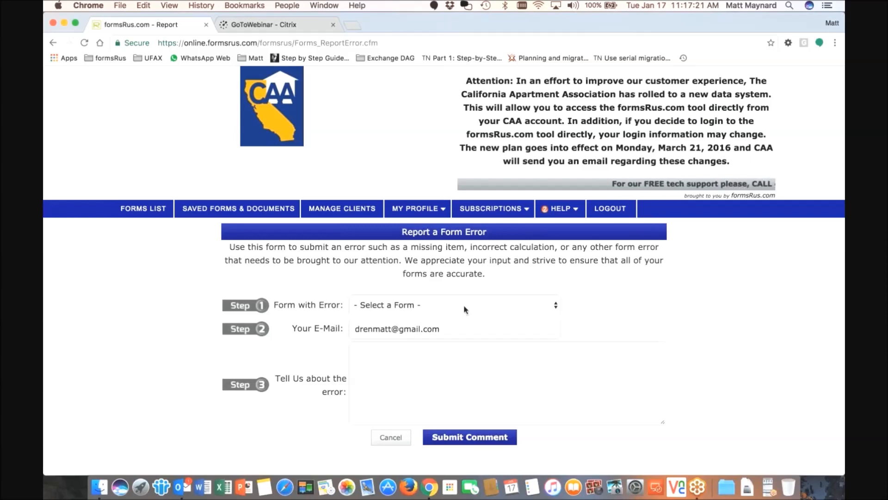
click(463, 304)
scroll(454, 359, down, 1)
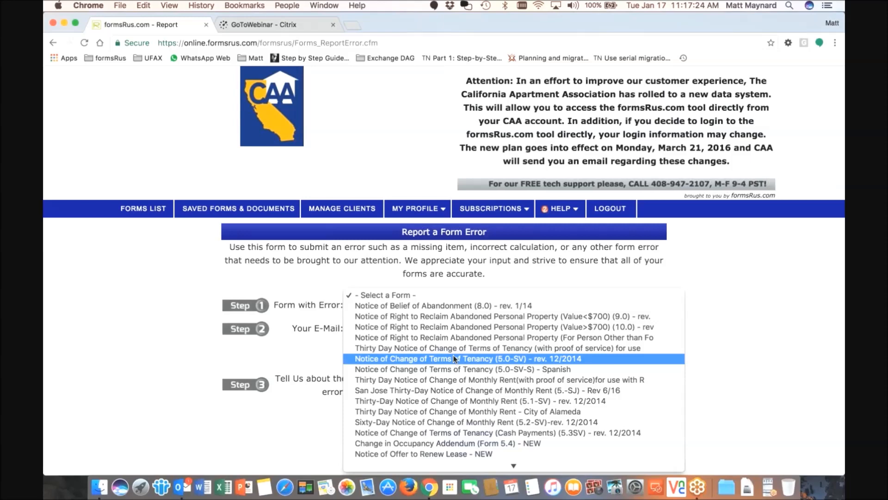
scroll(454, 357, down, 1)
scroll(454, 357, down, 2)
scroll(455, 359, down, 5)
scroll(457, 366, down, 2)
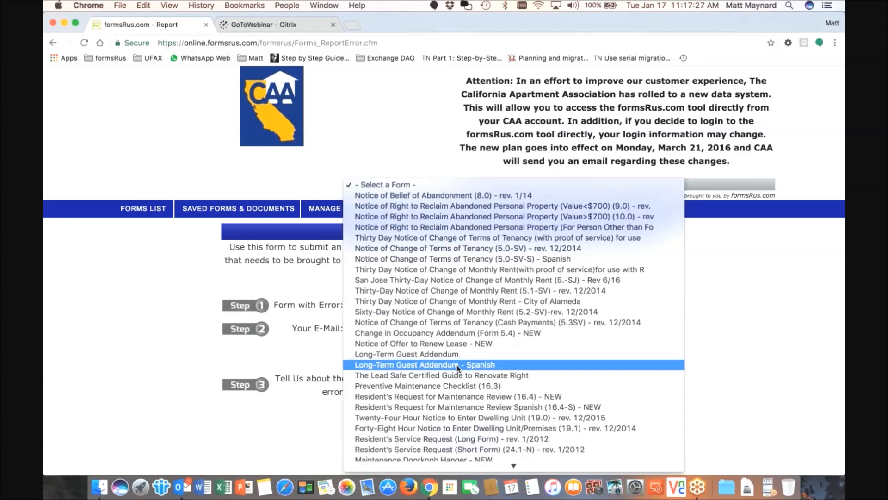
scroll(457, 370, down, 15)
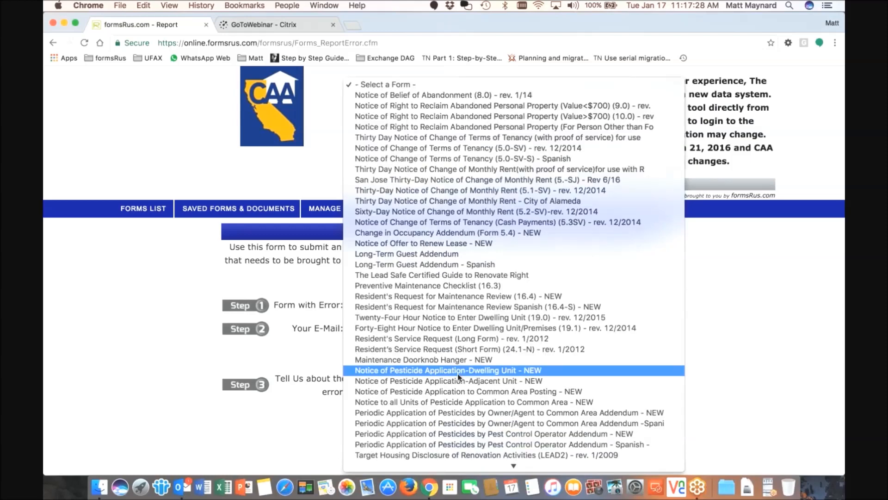
click(437, 392)
Type an error description about 'tenant' being misspelled on page 3, then delete it
click(396, 363)
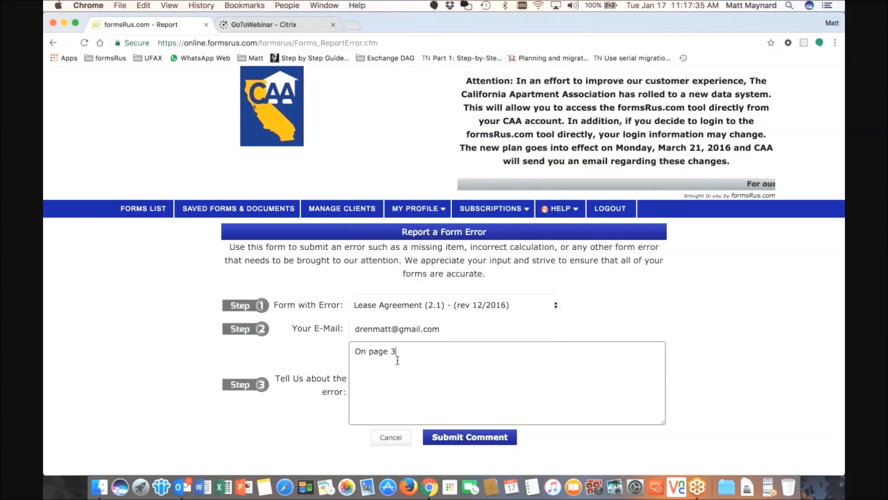
text(On page 3, the )
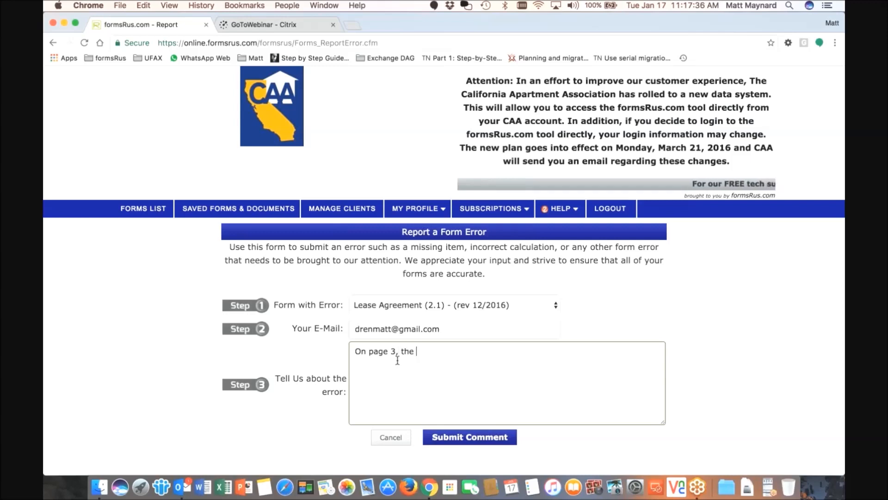
text(3mnd dfdsfdsffthe word)
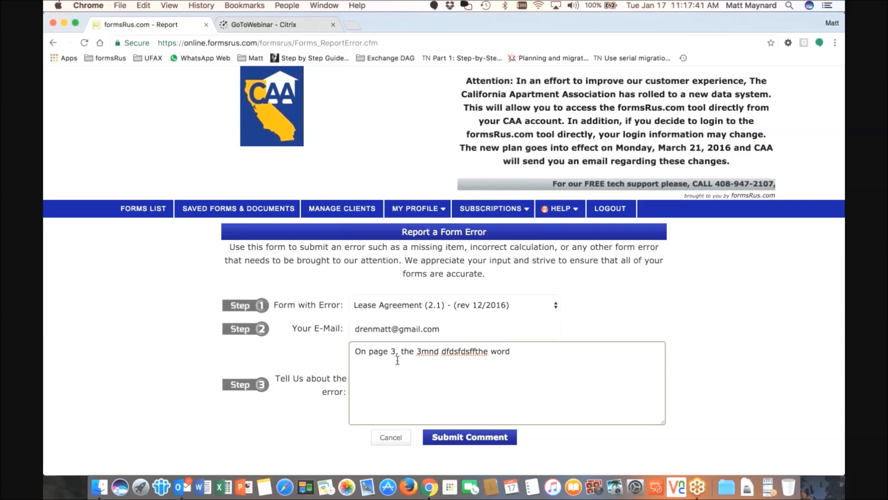
text( se)
key(BackSpace)
key(BackSpace)
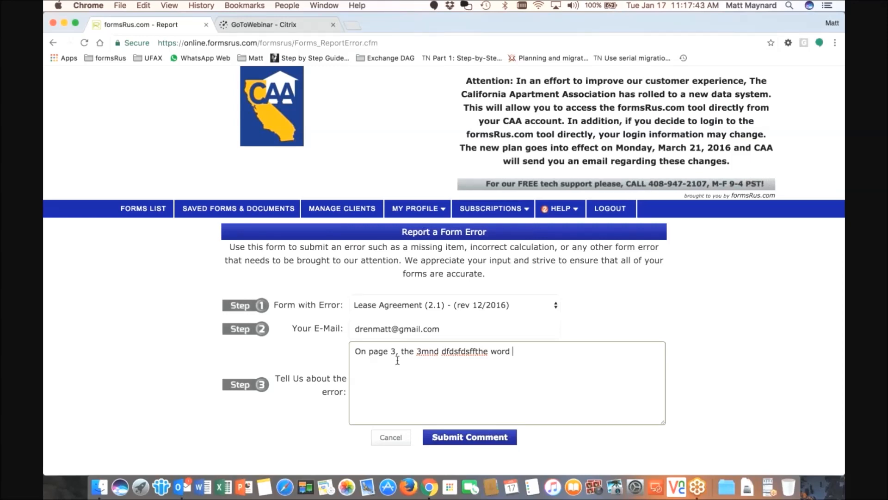
text(tenant is )
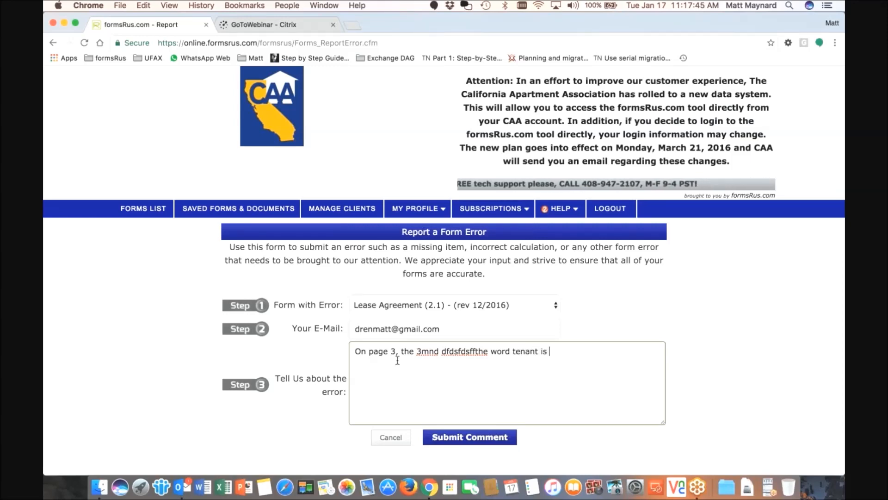
text(spelled )
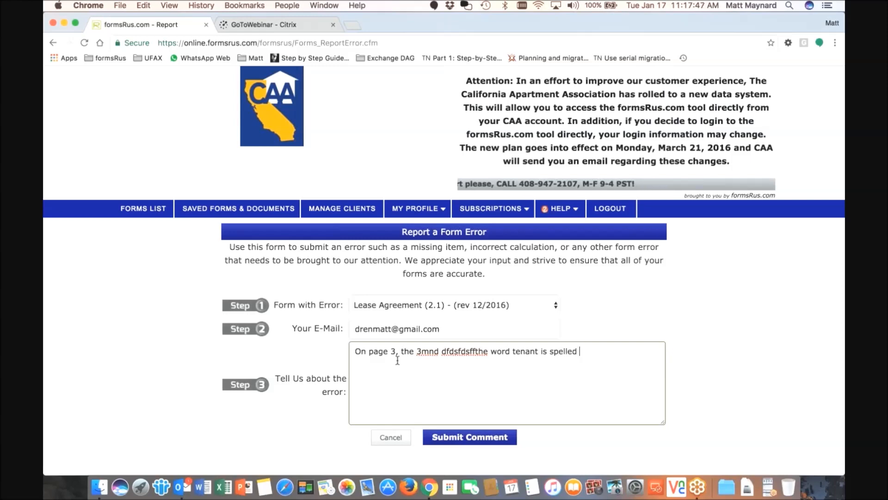
text(incorrectly.)
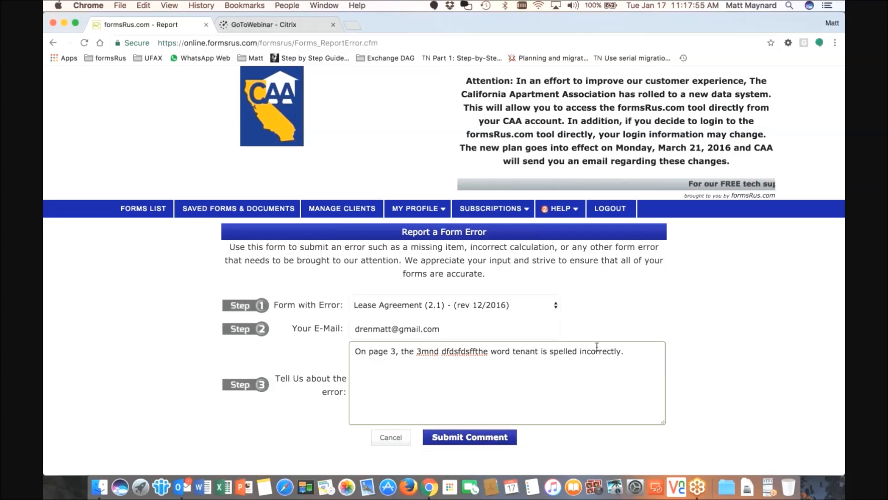
drag(524, 353, 353, 352)
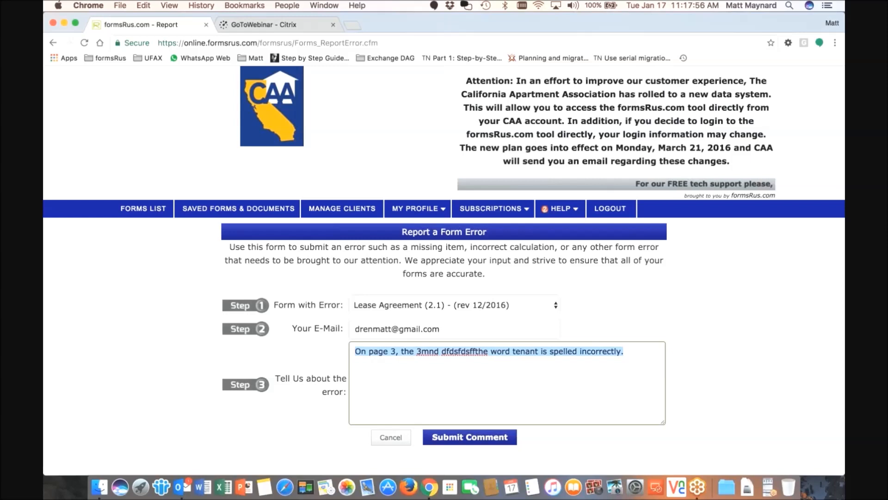
key(BackSpace)
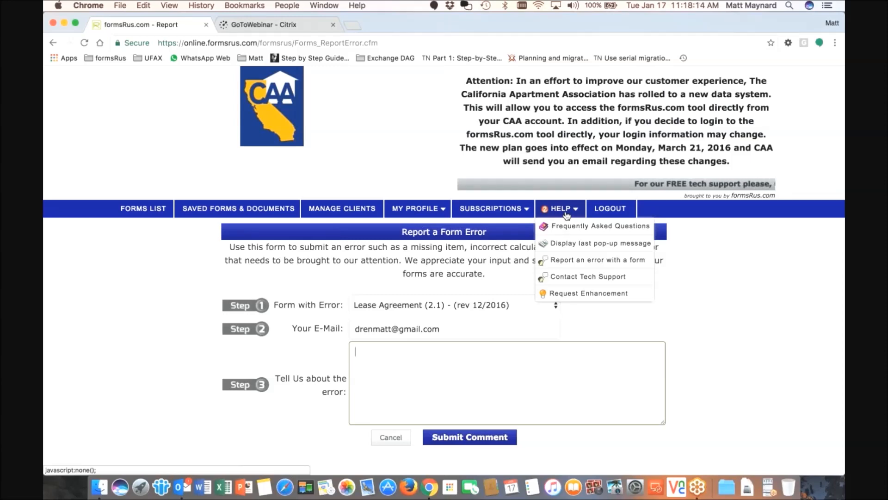
Enter subject 'Hey how do I fax a document to a client' and begin the message 'Please call'
click(591, 277)
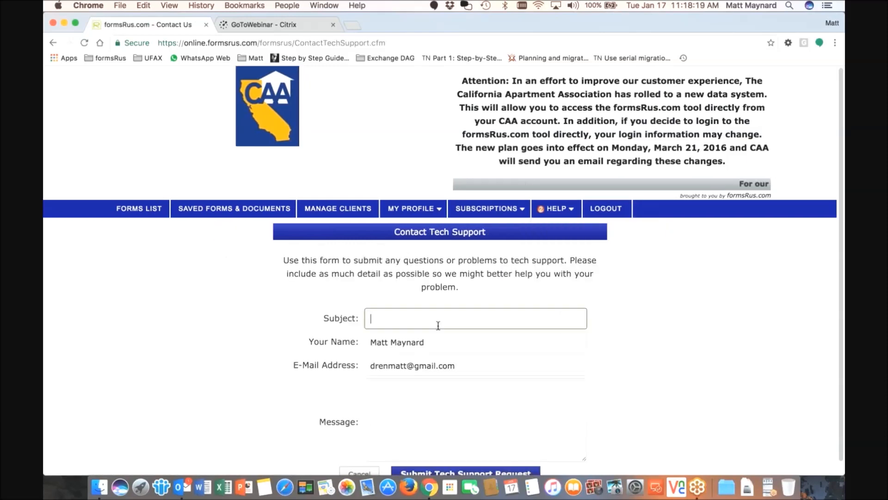
scroll(438, 325, down, 1)
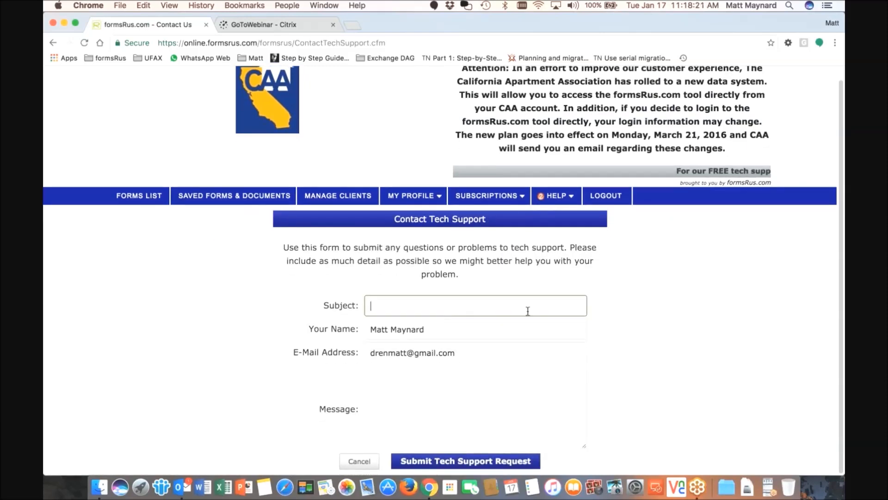
text(Hey )
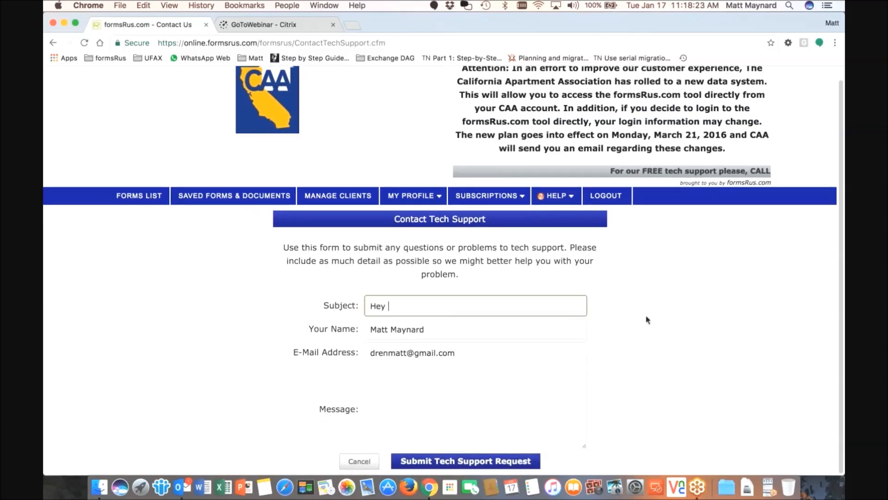
text(how do I )
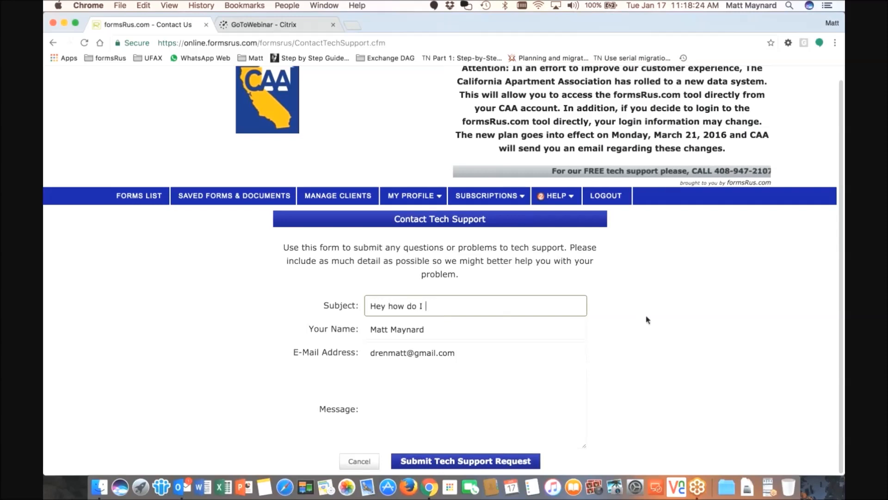
text(fax a document)
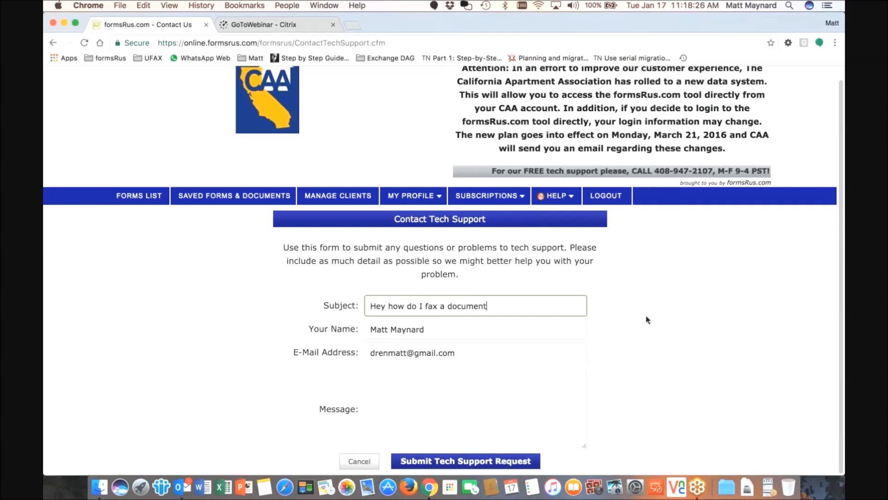
text( to a client)
click(489, 406)
text(Ple)
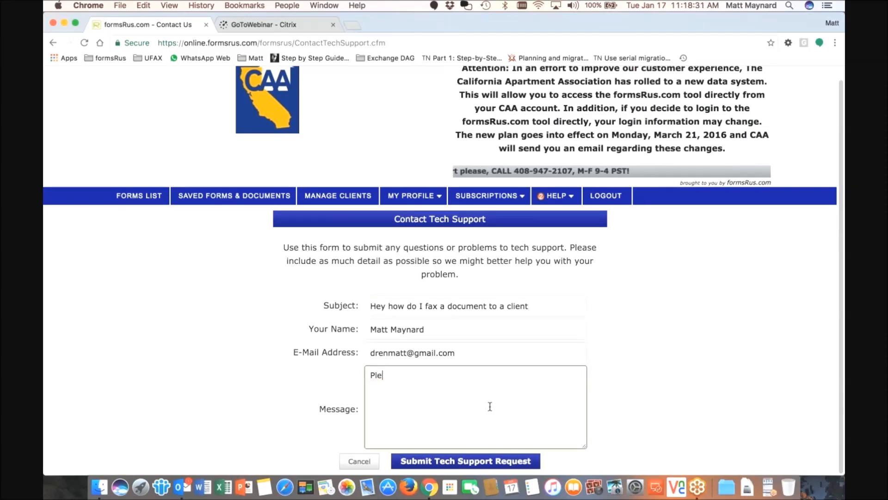
text(ase call me at)
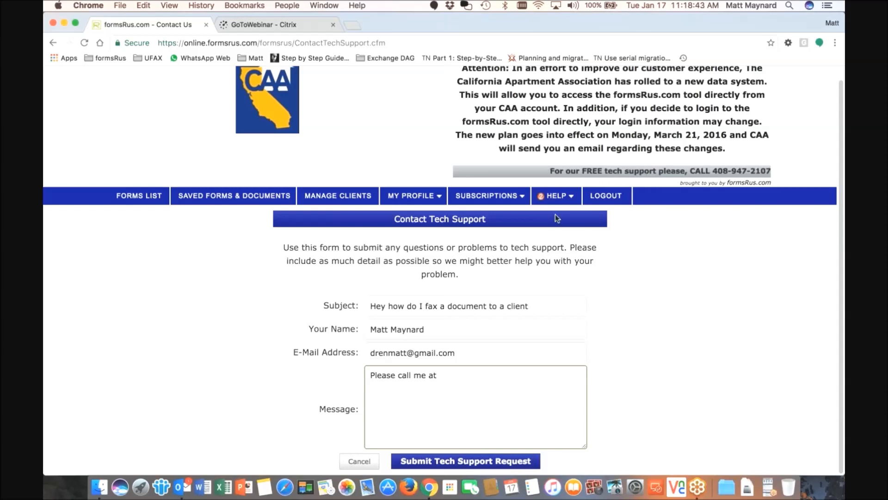
mouse_move(559, 198)
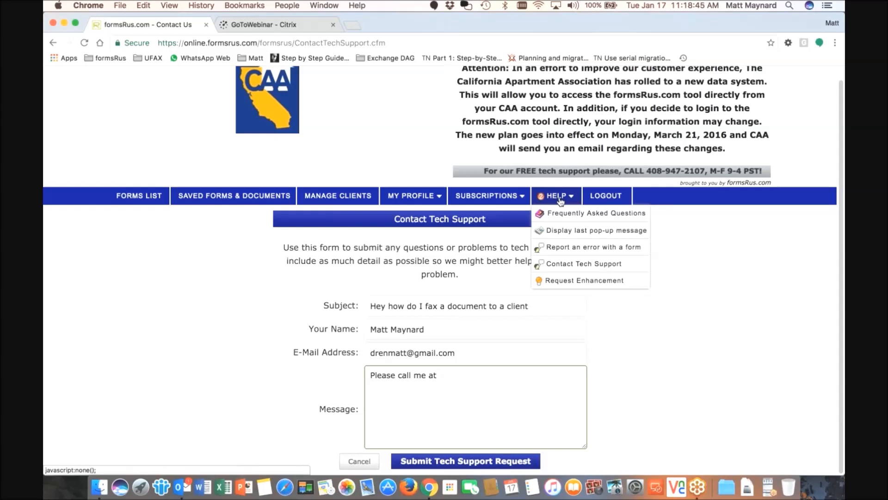
Browse the Request System Enhancement page, then go back to the Forms List
click(584, 281)
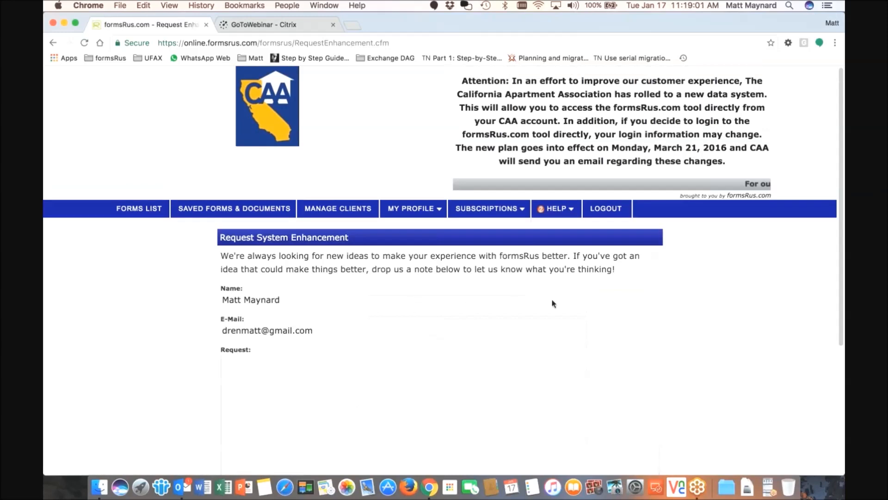
scroll(554, 304, down, 1)
scroll(551, 303, down, 3)
click(496, 317)
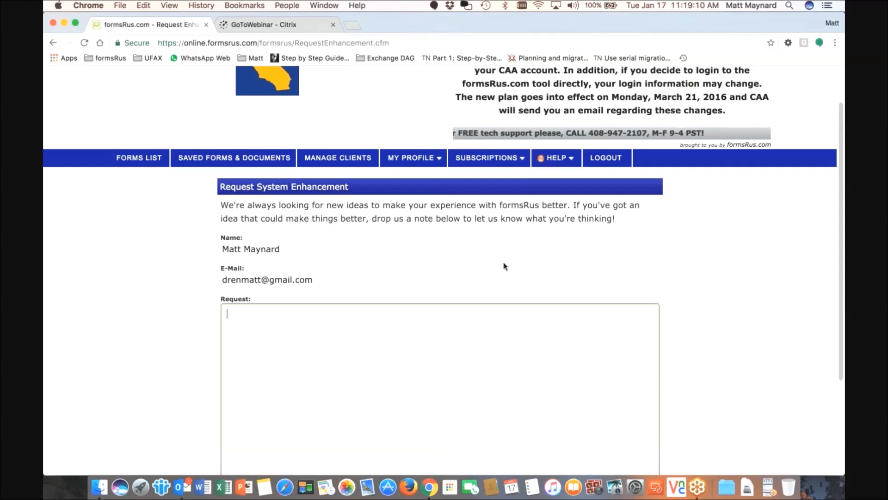
scroll(504, 265, down, 1)
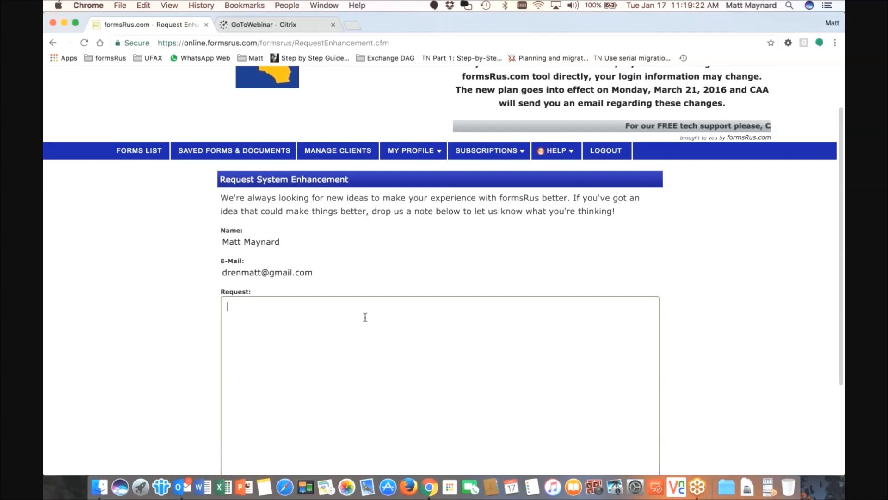
scroll(397, 279, down, 5)
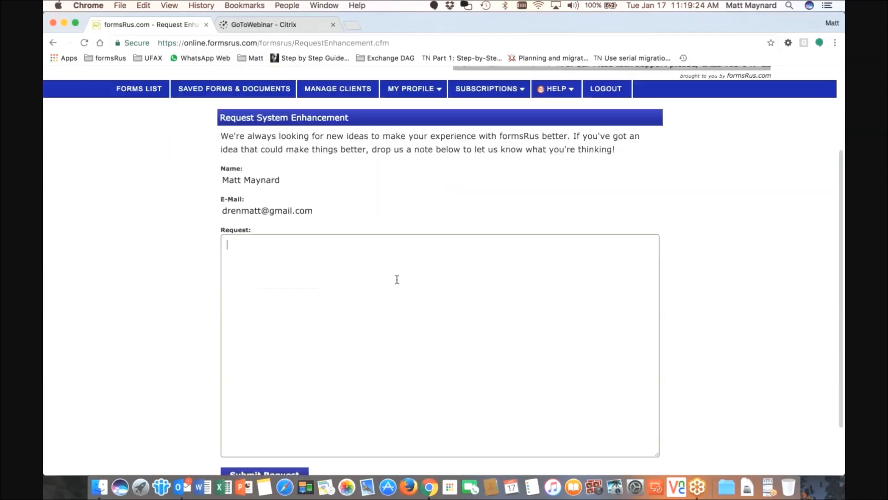
scroll(396, 280, up, 7)
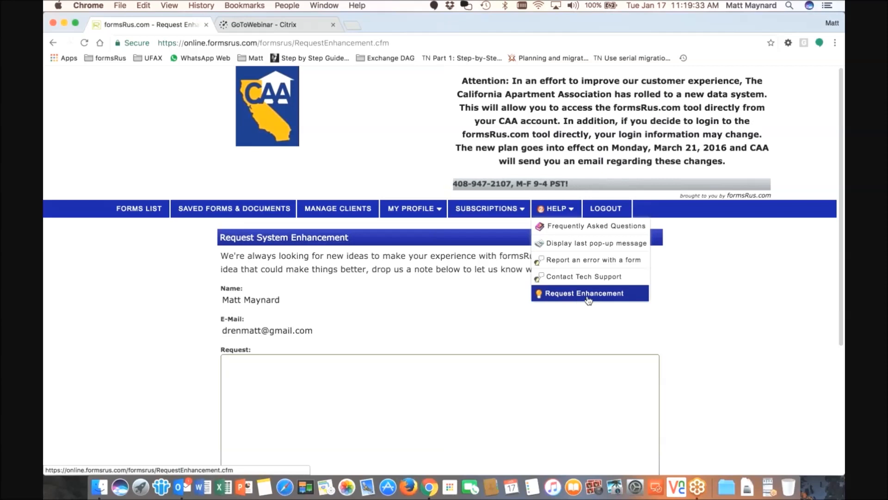
click(586, 296)
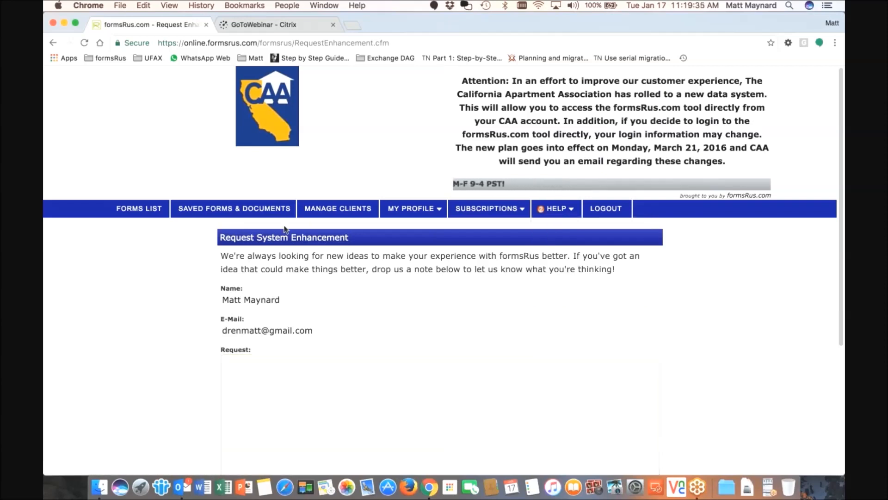
click(195, 204)
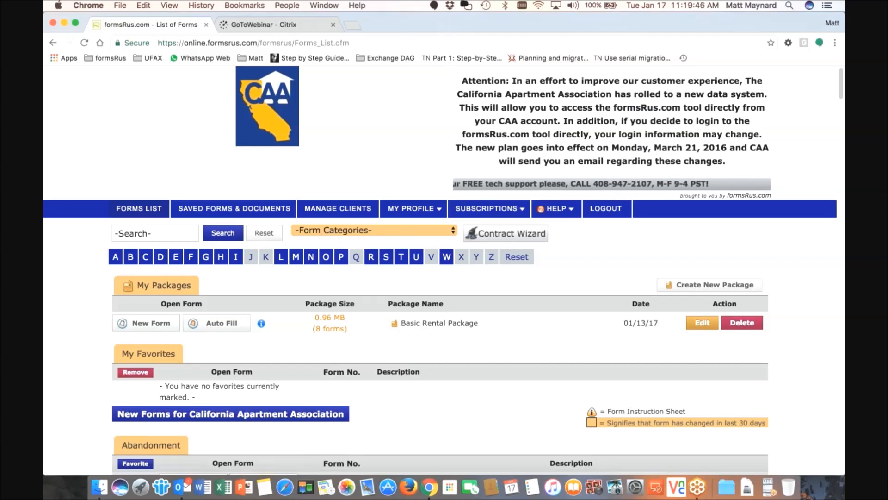
click(311, 258)
click(160, 235)
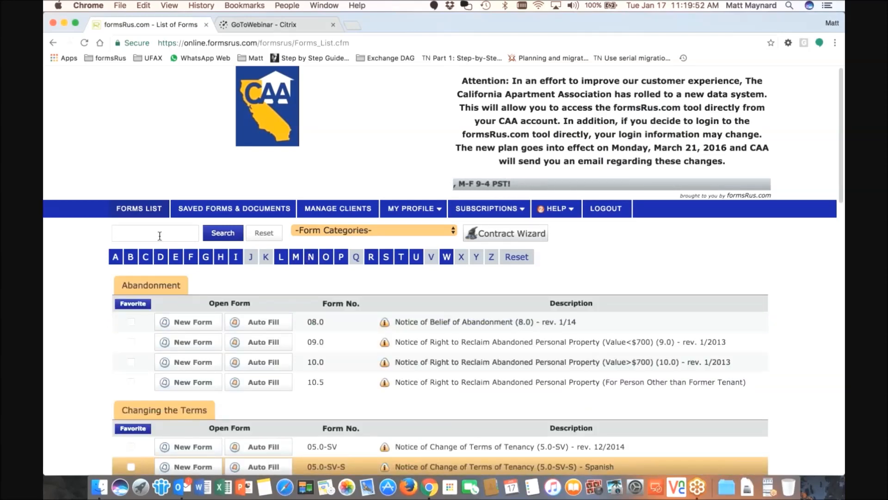
click(152, 208)
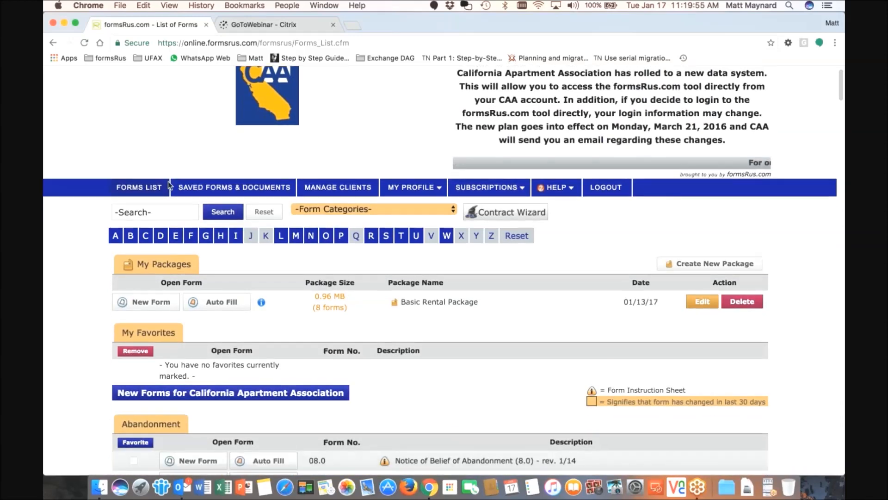
scroll(168, 192, down, 3)
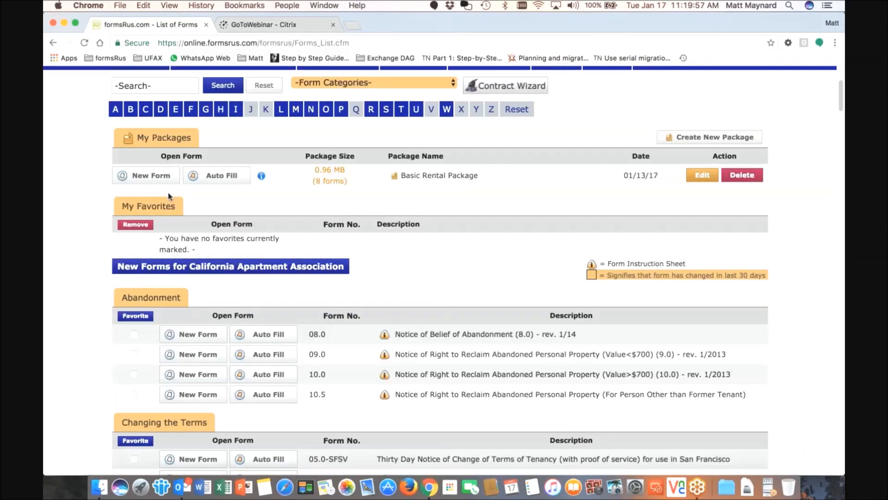
scroll(168, 260, down, 4)
scroll(167, 262, up, 6)
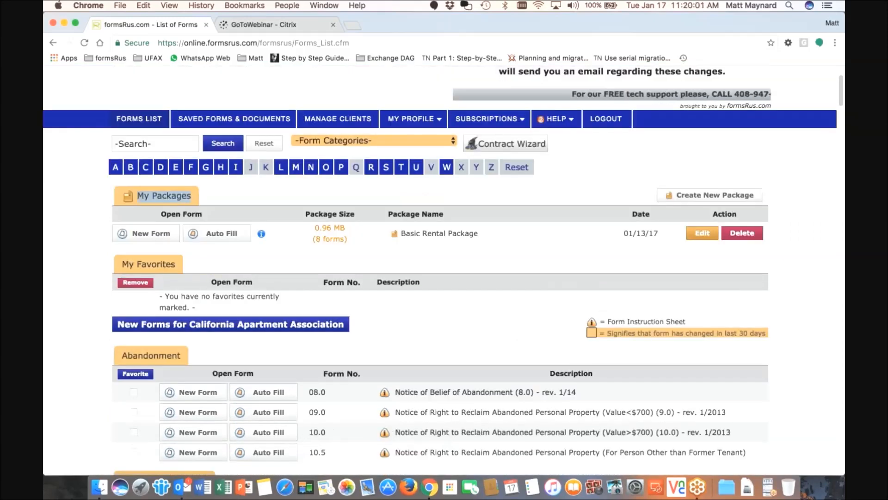
triple_click(168, 261)
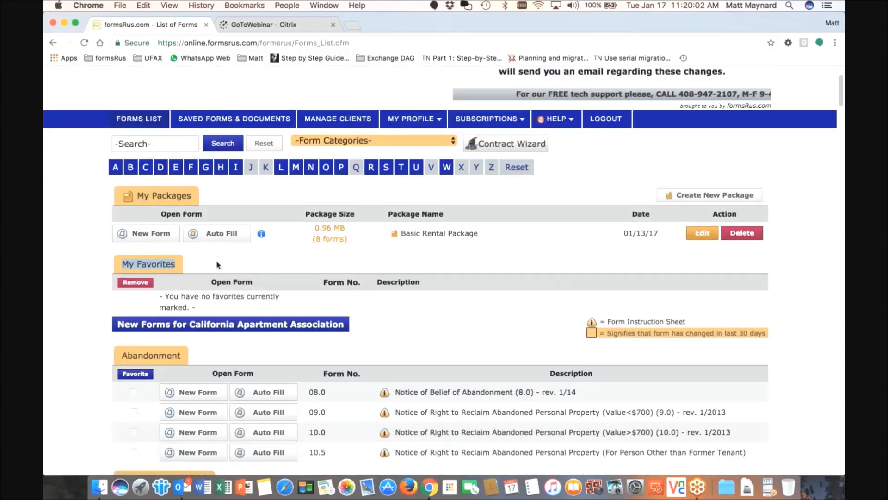
scroll(237, 203, up, 3)
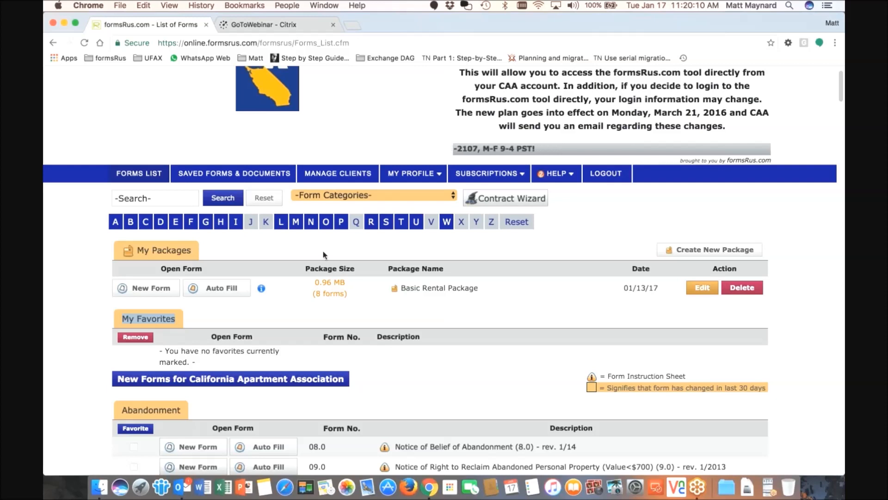
scroll(301, 254, down, 2)
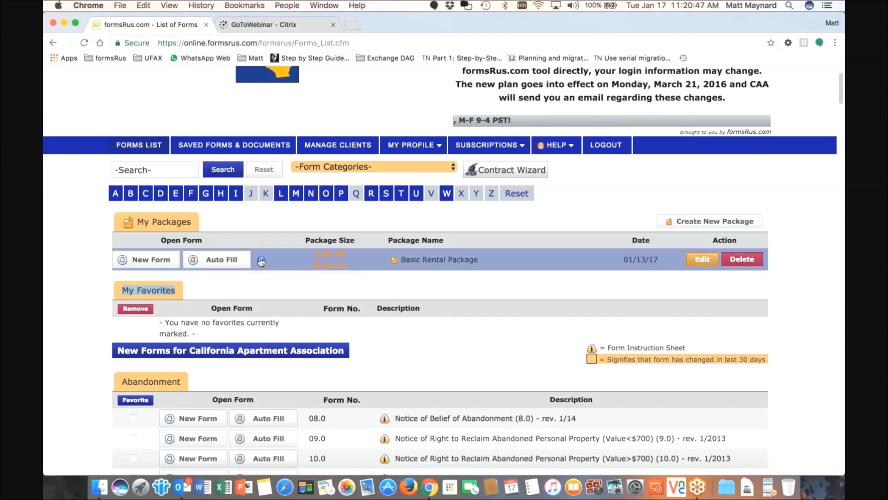
mouse_move(262, 262)
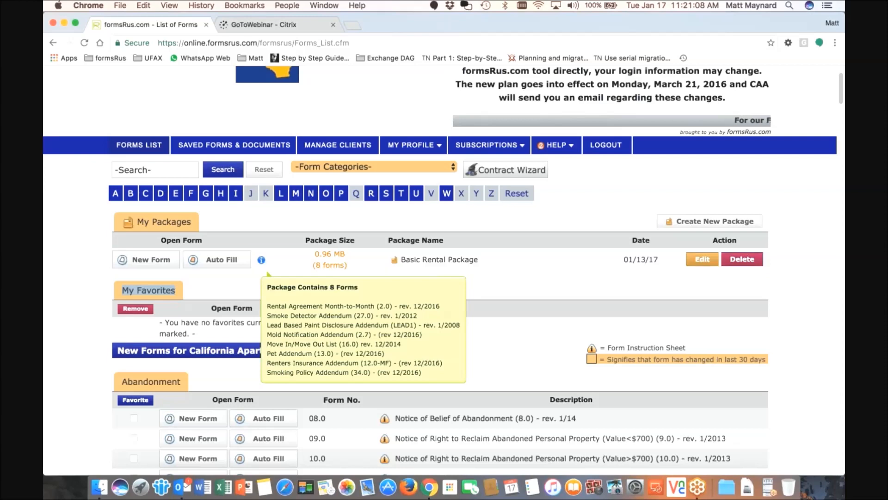
Open a blank Basic Rental Package and put placeholder text in the agent fields, including the delivery address
click(146, 262)
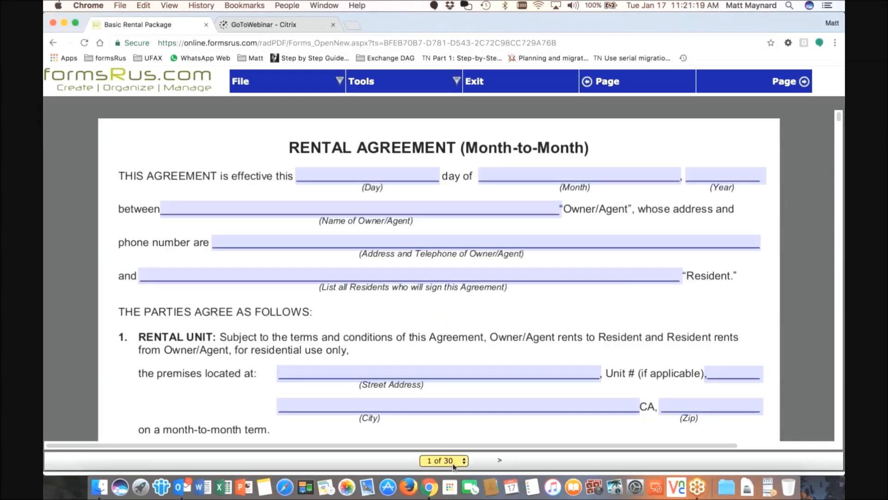
scroll(416, 318, down, 10)
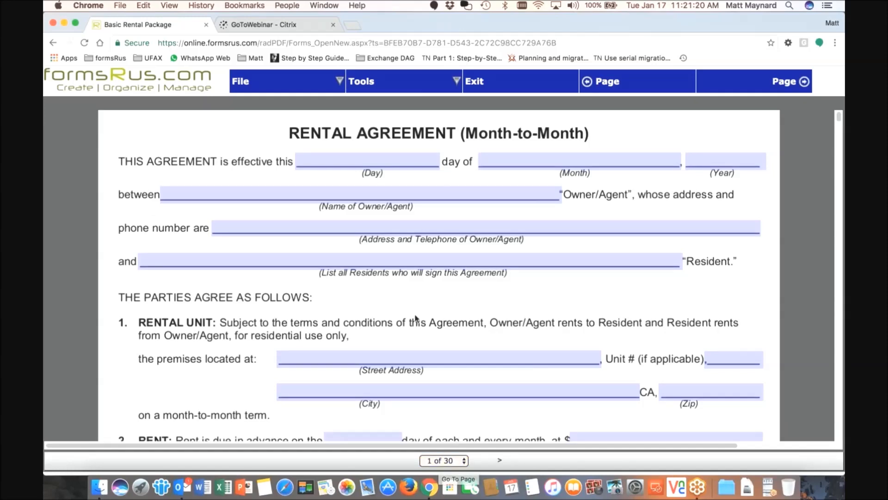
scroll(415, 327, down, 20)
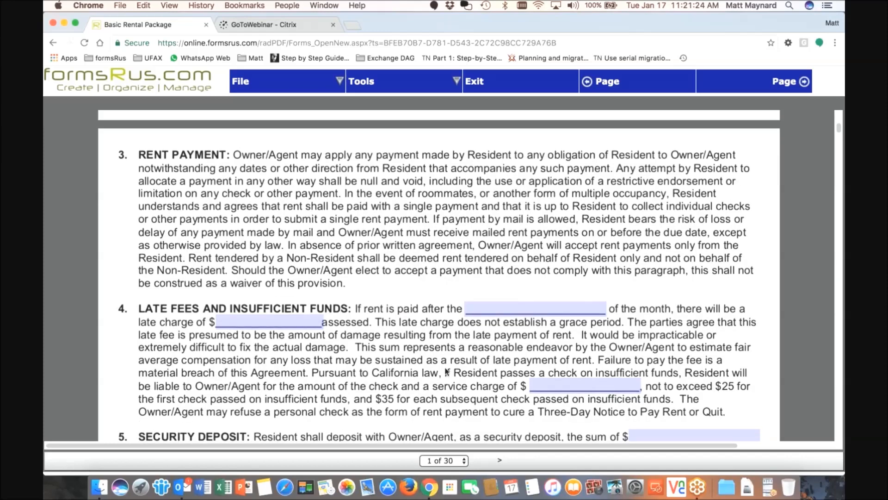
scroll(445, 369, down, 10)
scroll(445, 363, down, 10)
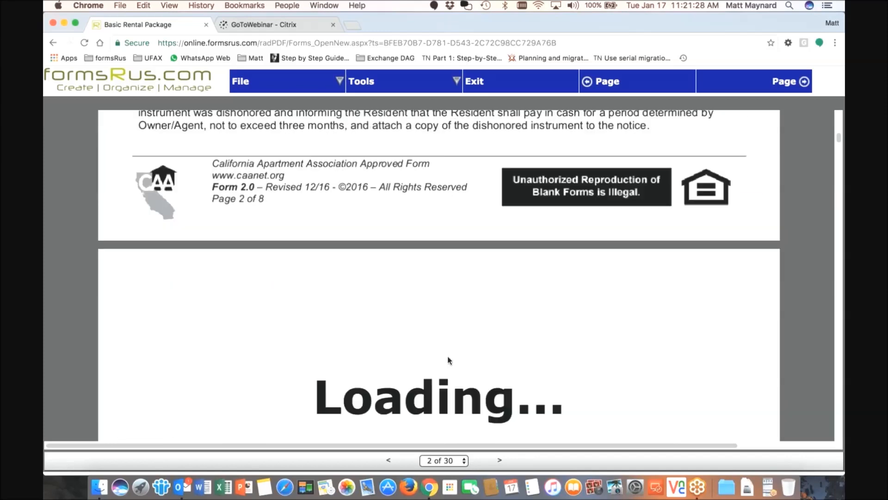
scroll(448, 360, down, 4)
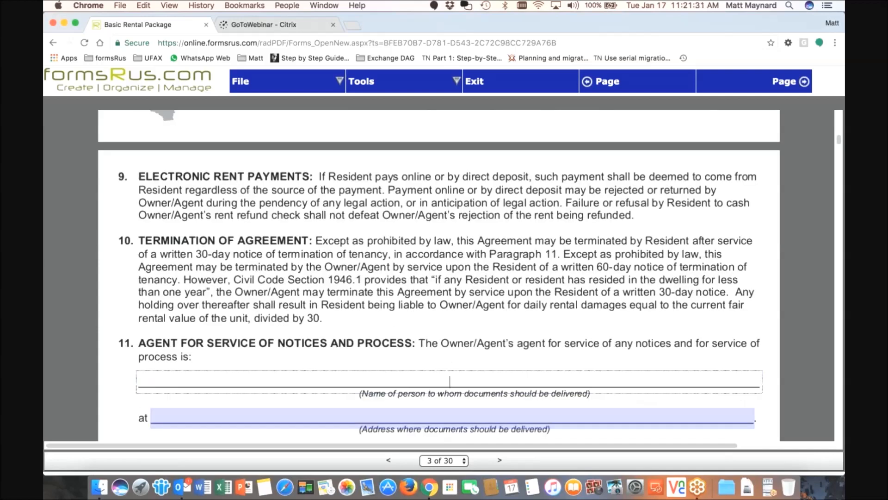
text(fdsfdsfsdfds)
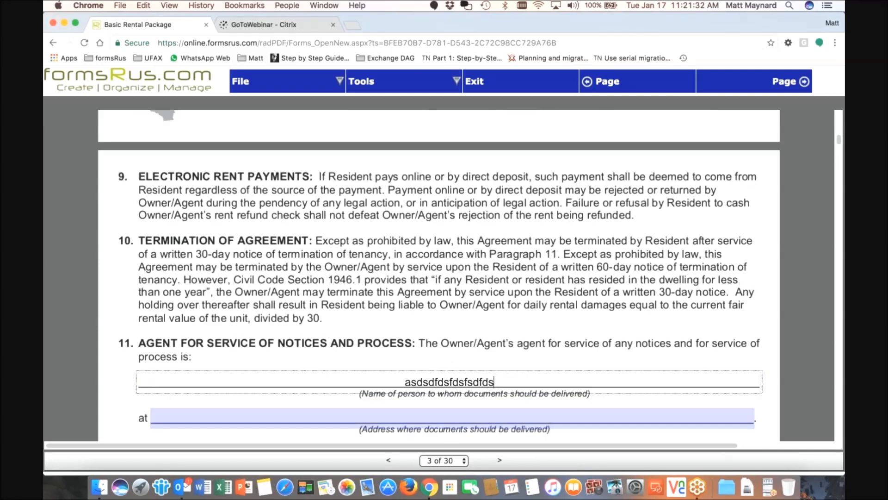
click(421, 416)
text(sdsdfsdfasd)
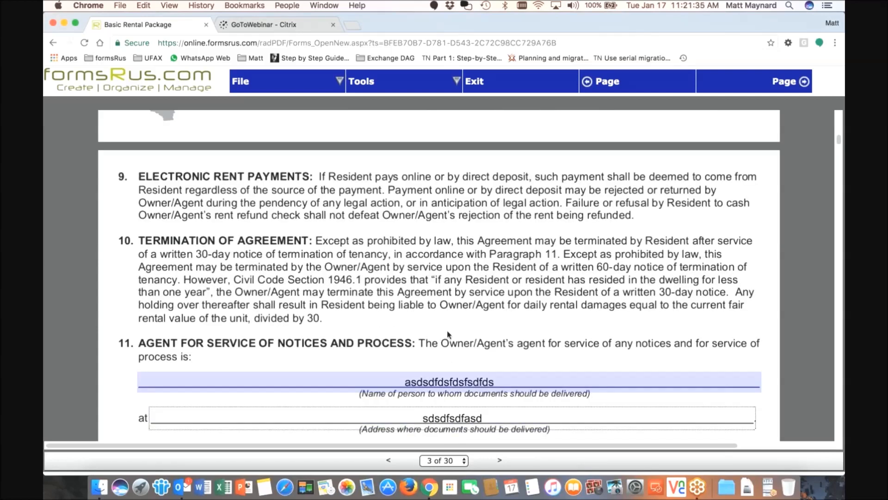
Type placeholder entries into several occupant Name and Birthdate fields on page 3
key(Tab)
text(df)
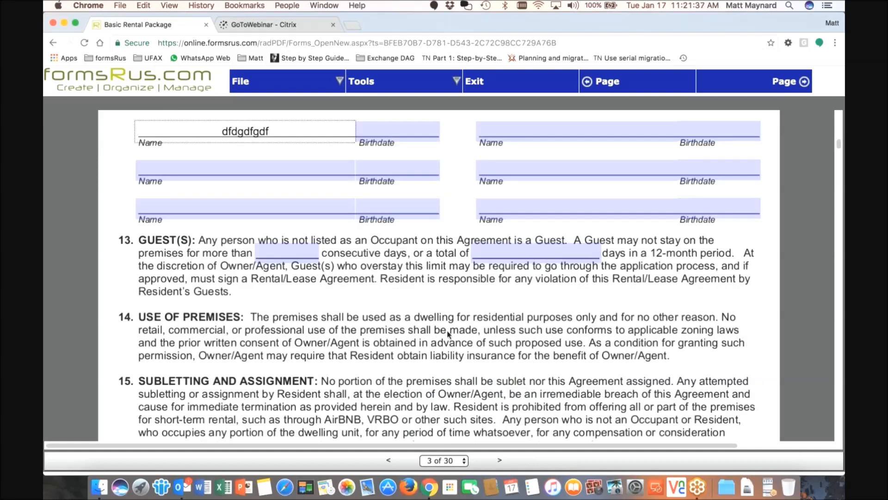
key(Tab)
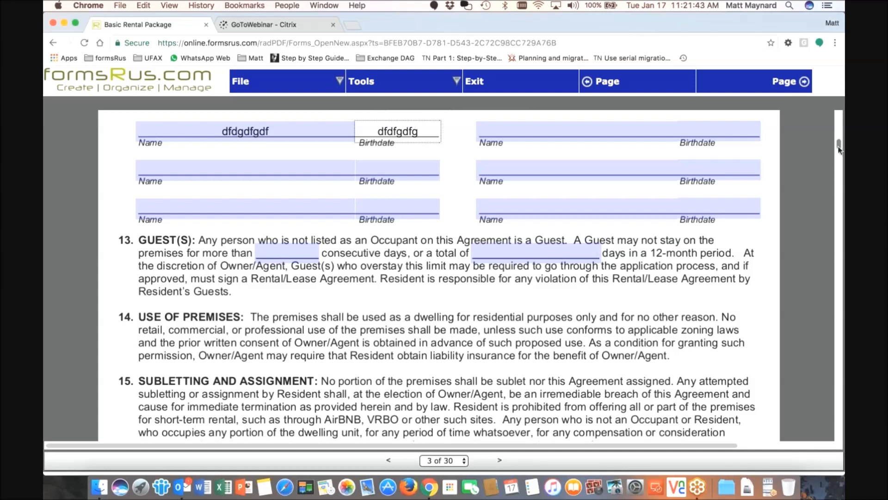
key(Tab)
text(sdfsdf)
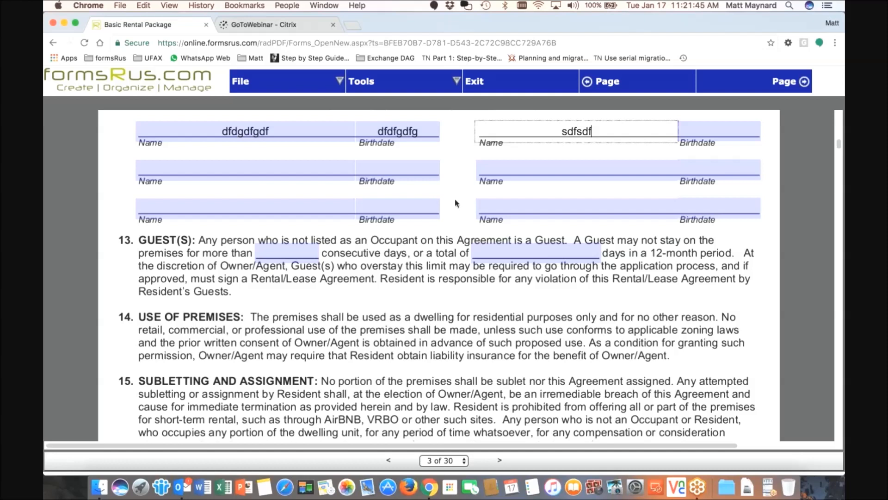
key(Tab)
text(sdfsdf)
key(Tab)
text(sdfsdf)
key(Tab)
text(sdfdsf)
key(Tab)
text(sdfsdf)
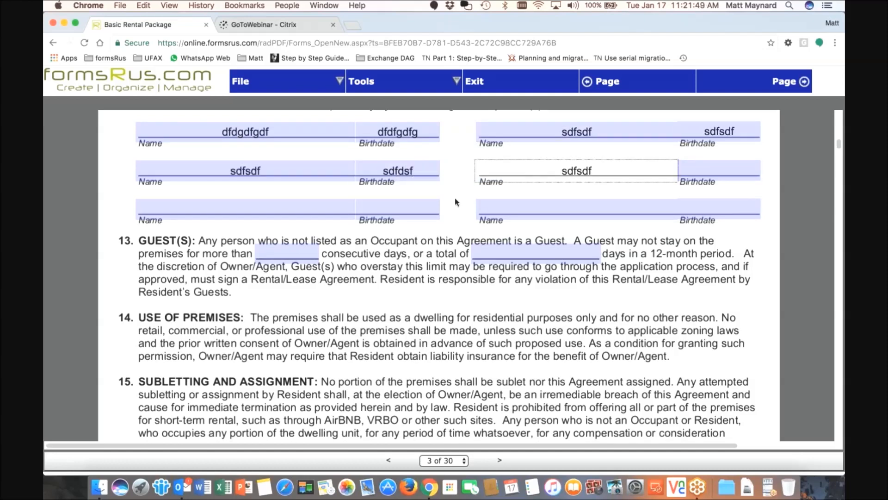
scroll(454, 207, down, 1)
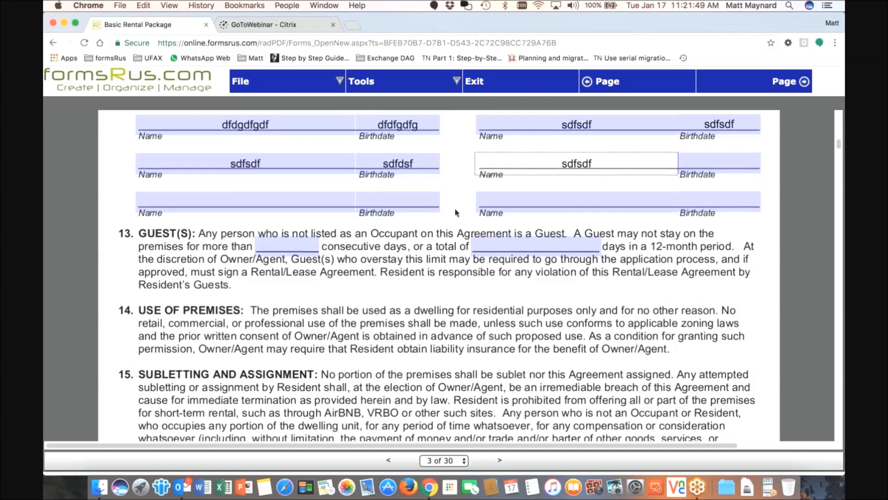
Jump to page 30 of 30, look over the signature page, then go back to the forms list
scroll(451, 324, down, 3)
click(445, 460)
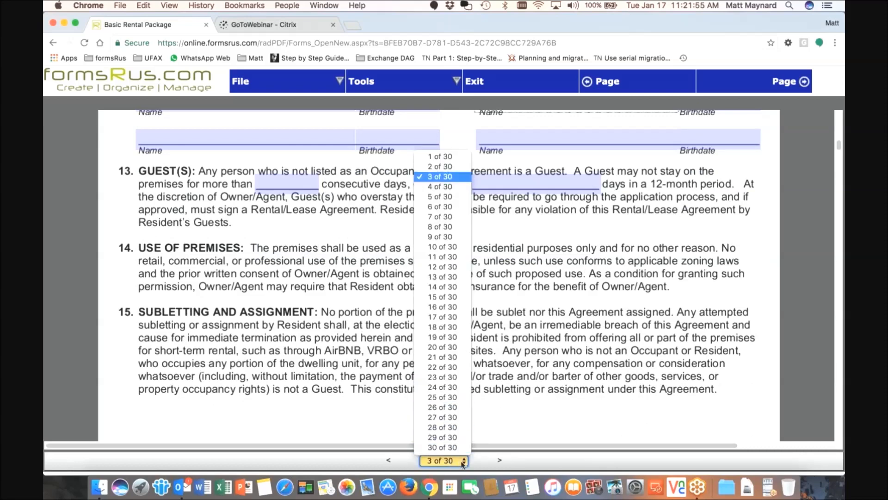
click(444, 447)
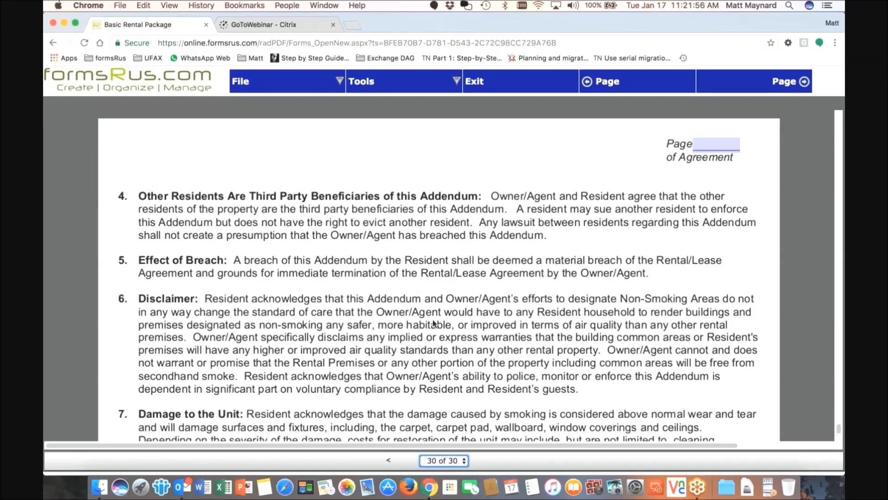
scroll(433, 322, down, 10)
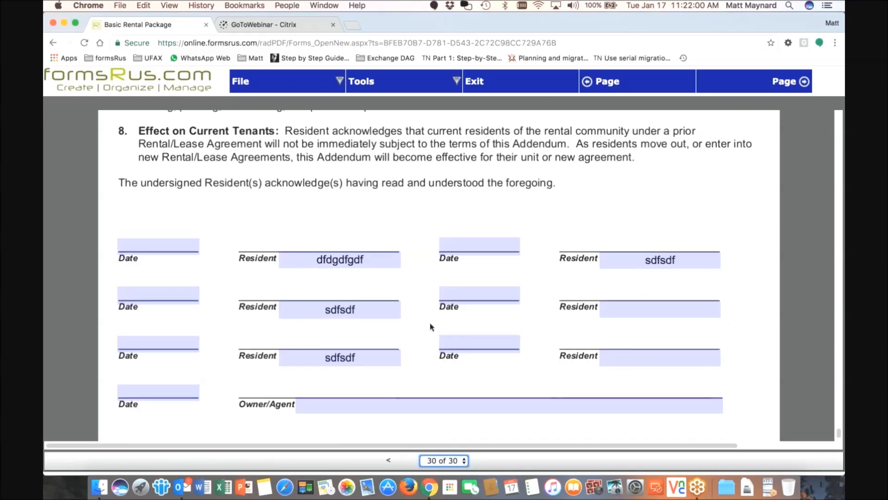
scroll(430, 327, up, 4)
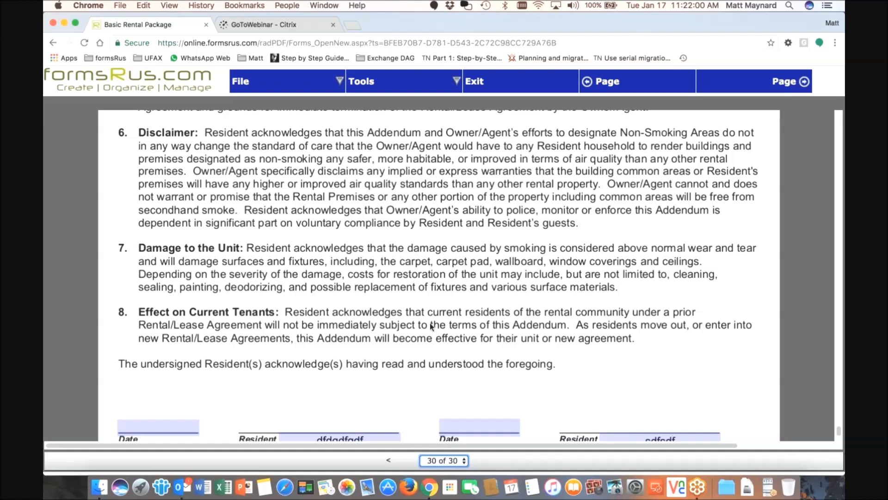
scroll(429, 323, up, 15)
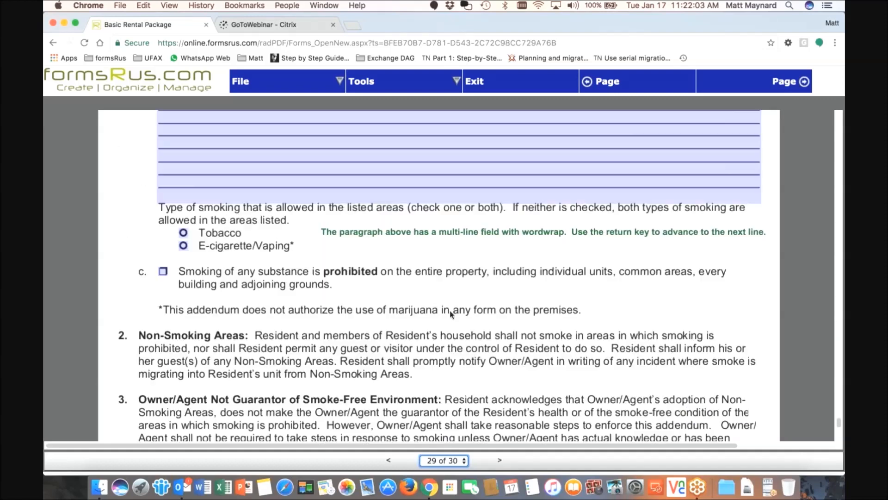
click(53, 43)
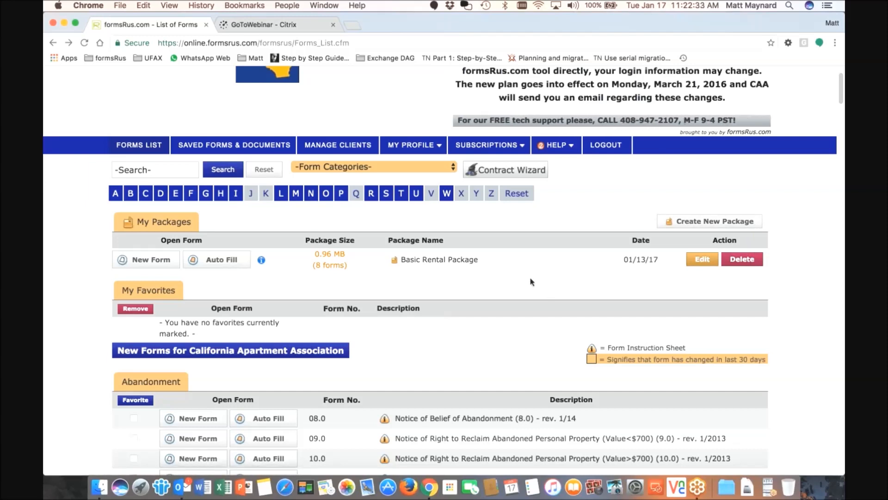
Edit the Basic Rental Package and drag rows to reorder 02.0, 16.0, LEAD1 and 12.0-MF
click(701, 262)
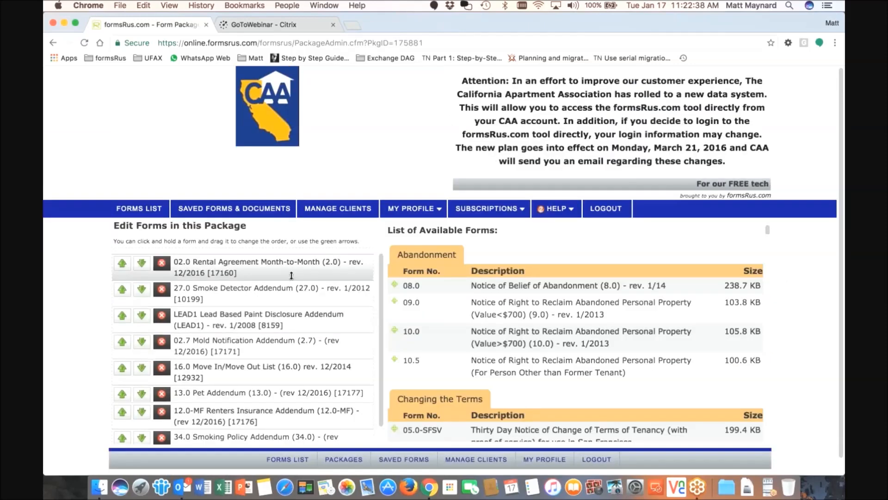
drag(196, 230, 296, 229)
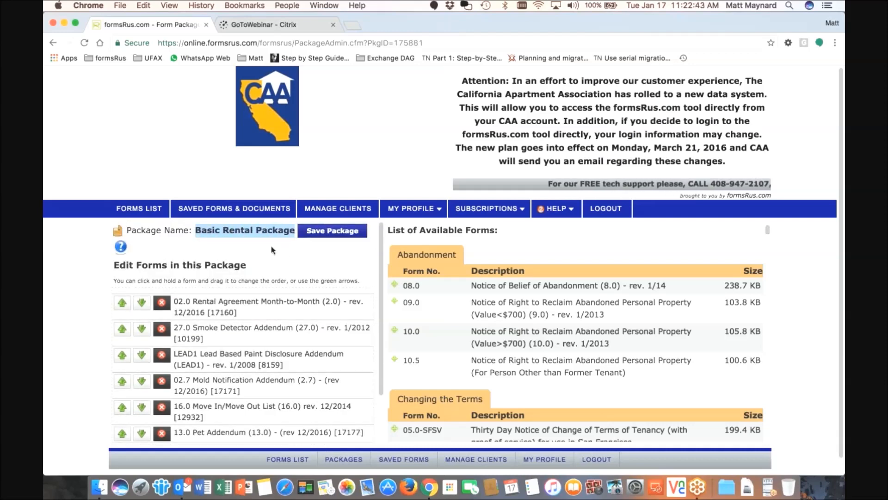
scroll(267, 255, down, 2)
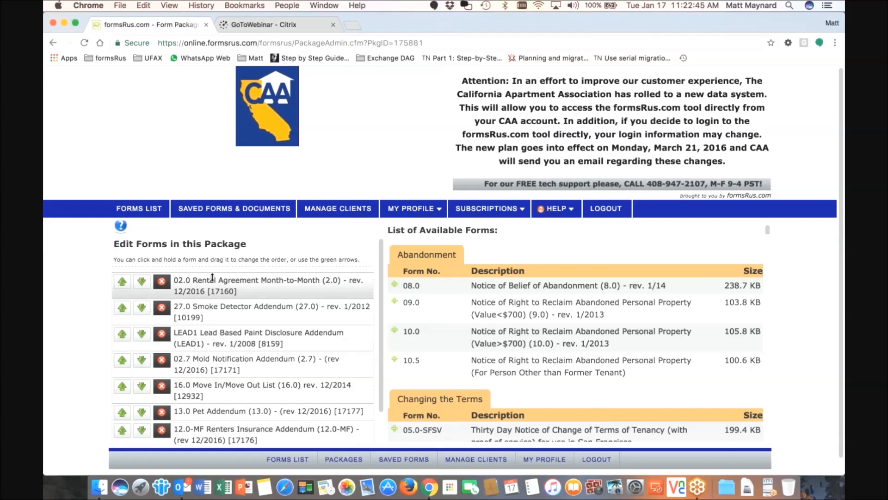
scroll(212, 278, down, 3)
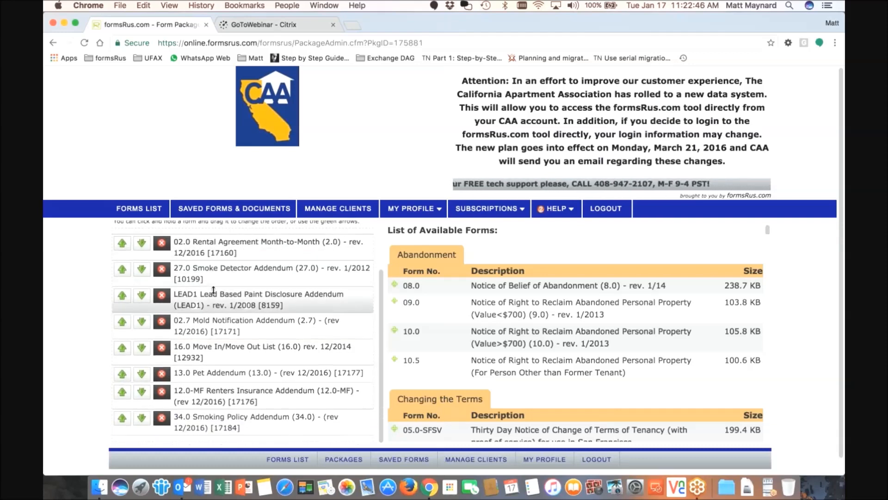
scroll(214, 296, up, 3)
drag(214, 280, 210, 338)
drag(207, 380, 211, 333)
drag(213, 303, 213, 382)
drag(220, 419, 223, 374)
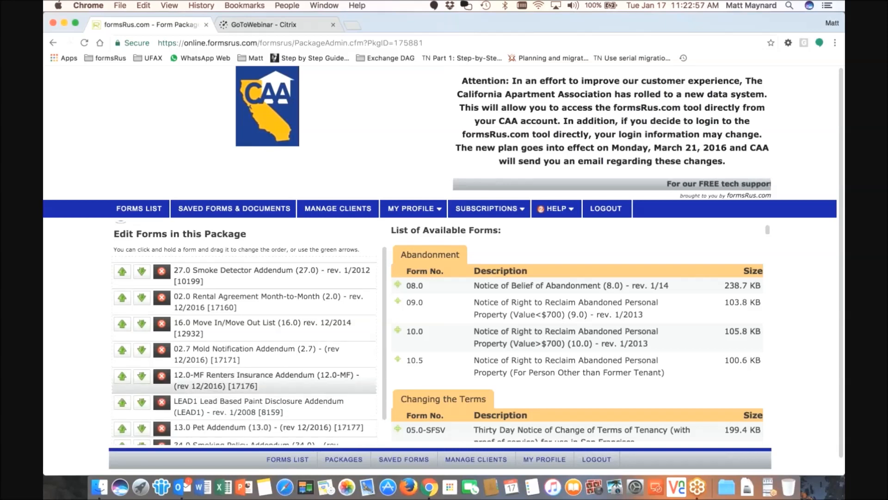
Move 12.0-MF Renters Insurance Addendum to the top of the package and review the list
click(122, 376)
click(122, 350)
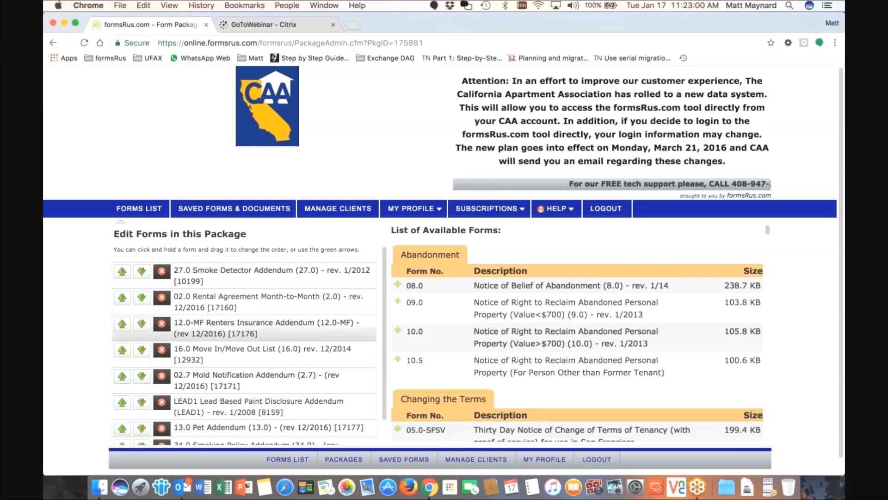
click(122, 324)
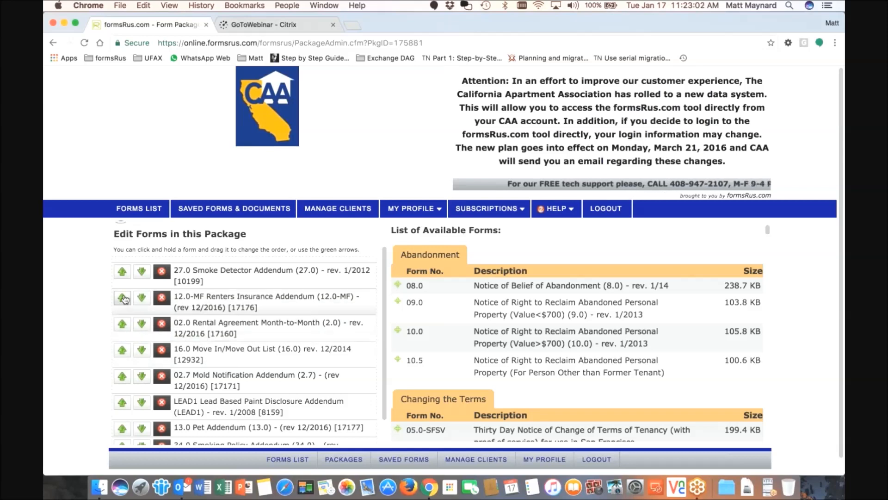
click(122, 299)
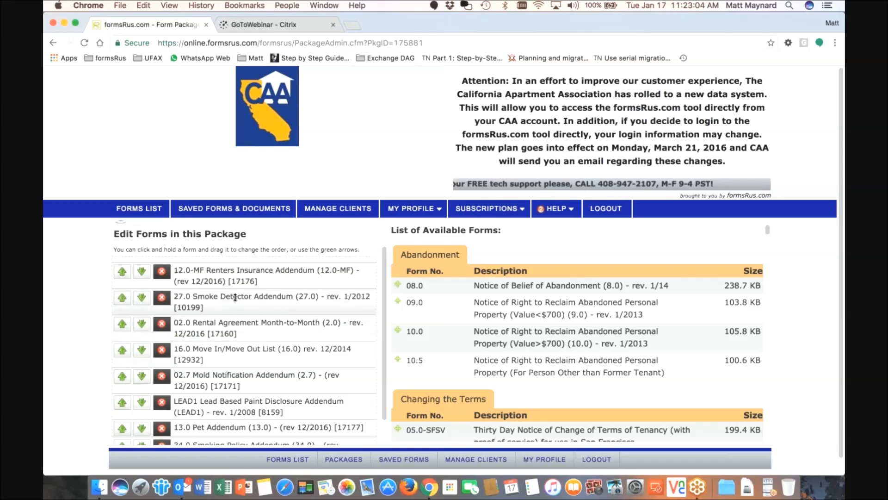
scroll(233, 299, down, 1)
scroll(233, 298, up, 1)
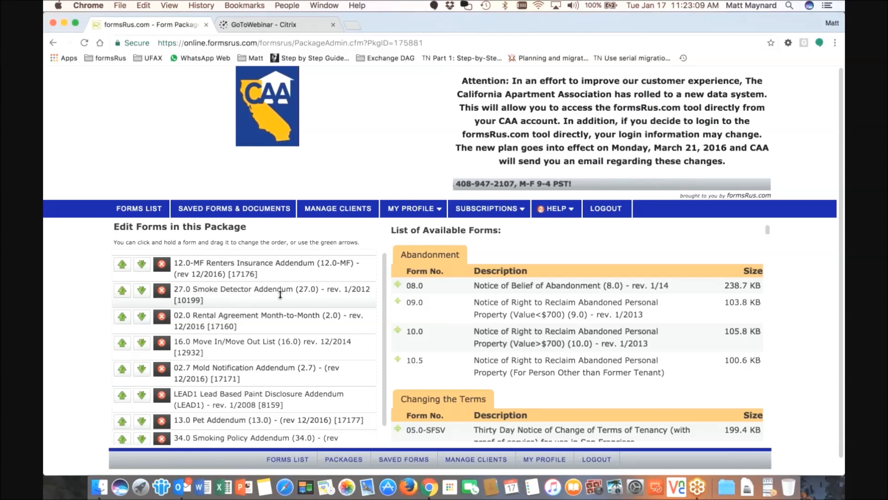
scroll(280, 294, down, 1)
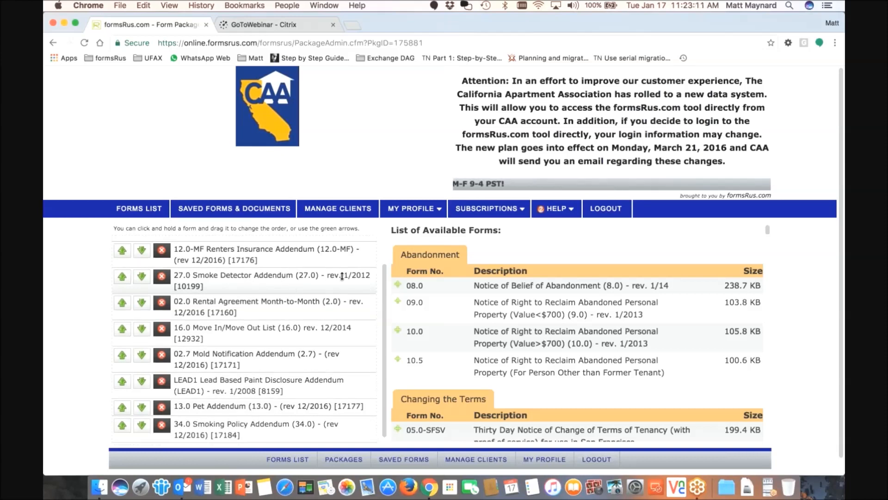
scroll(432, 287, down, 1)
scroll(433, 287, up, 1)
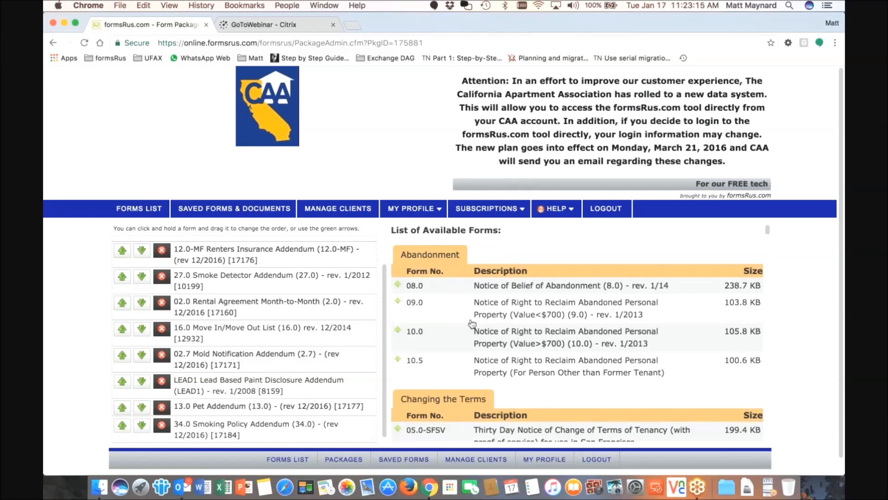
scroll(471, 324, down, 5)
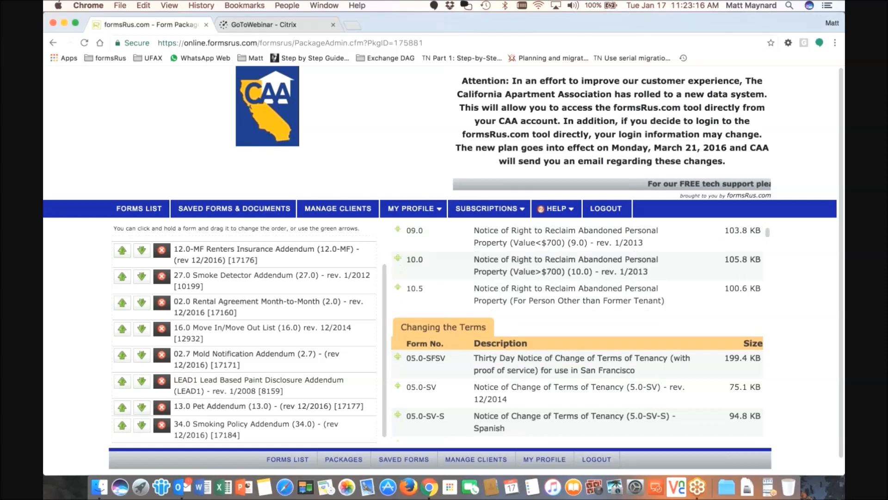
scroll(451, 348, down, 1)
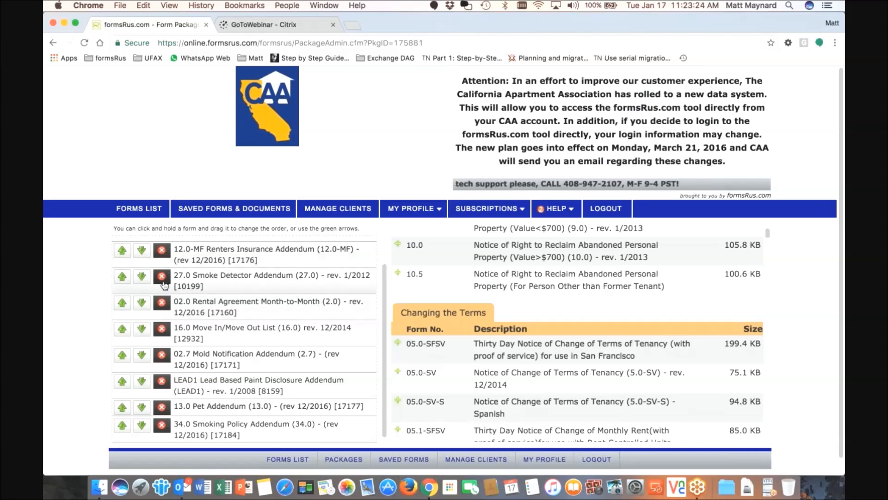
scroll(210, 288, down, 1)
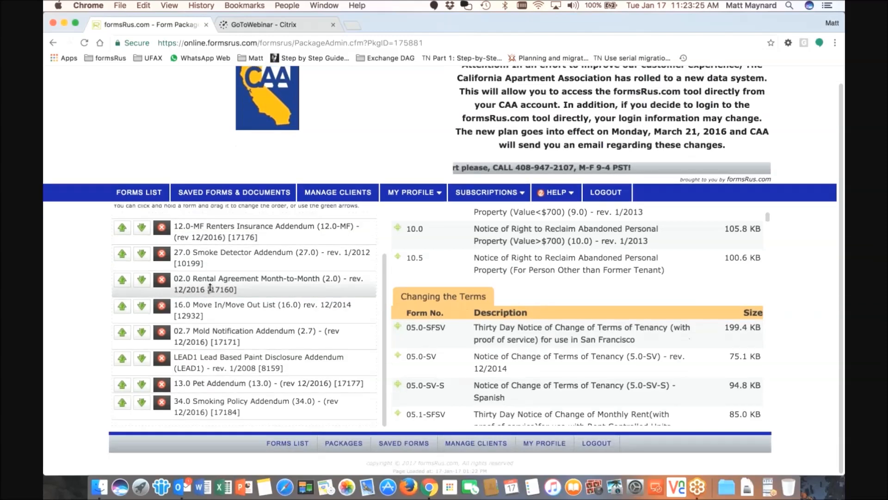
scroll(210, 287, up, 3)
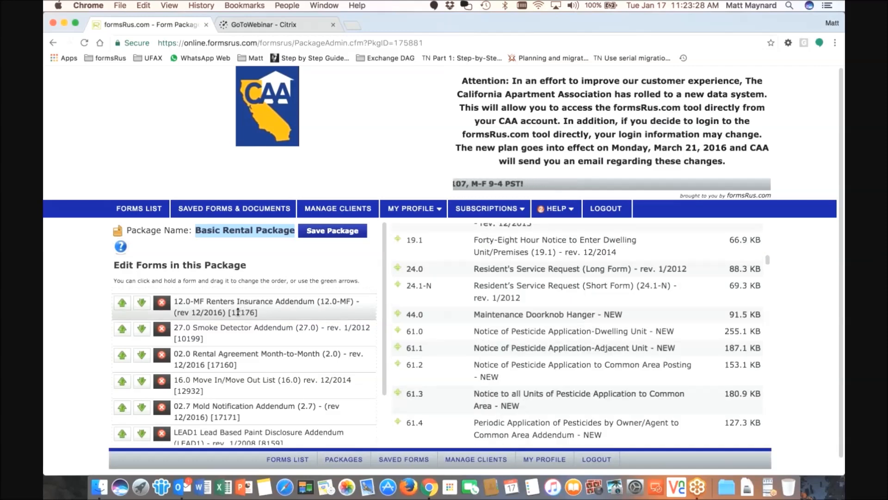
Save the reordered package, check its 8 forms, and start a new package
click(324, 235)
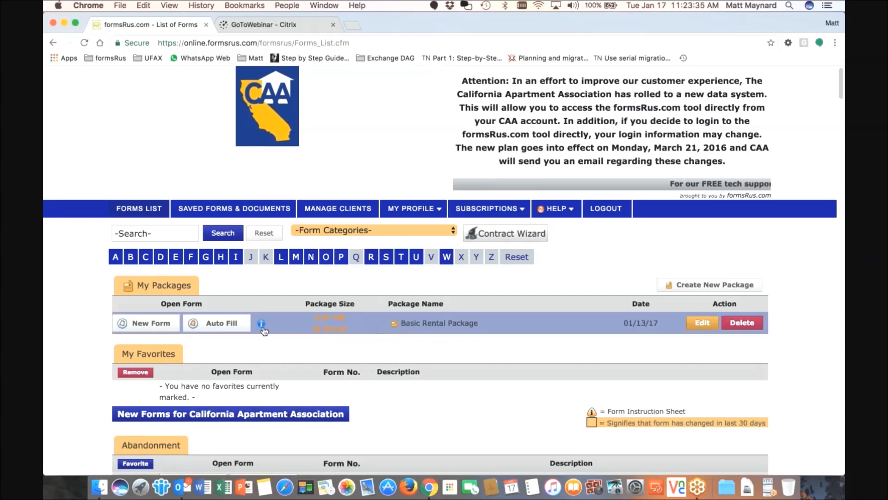
mouse_move(261, 326)
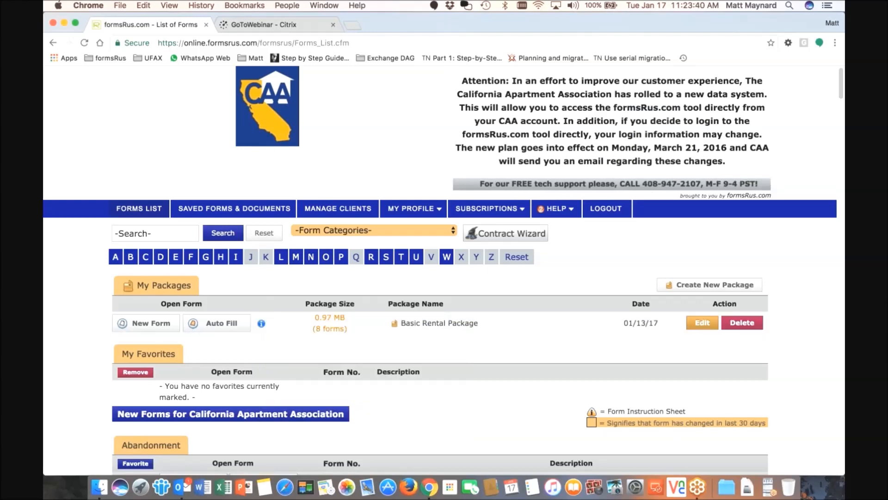
click(692, 289)
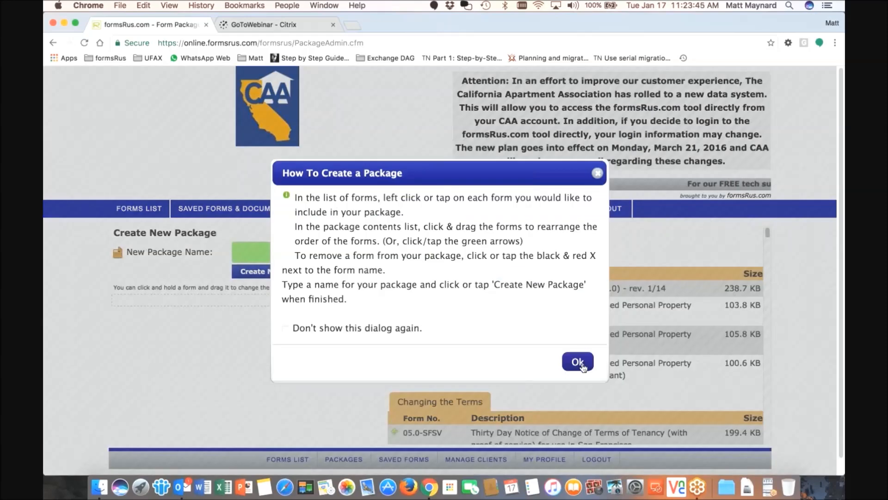
Dismiss the instructions and type the package name, inserting 'Lease' before 'Termination' and trimming 'My'
click(577, 361)
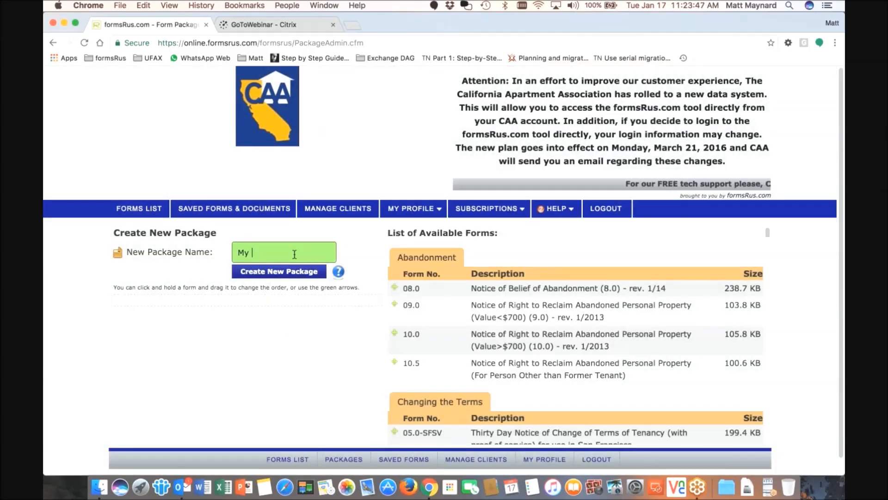
text(My Termination Package)
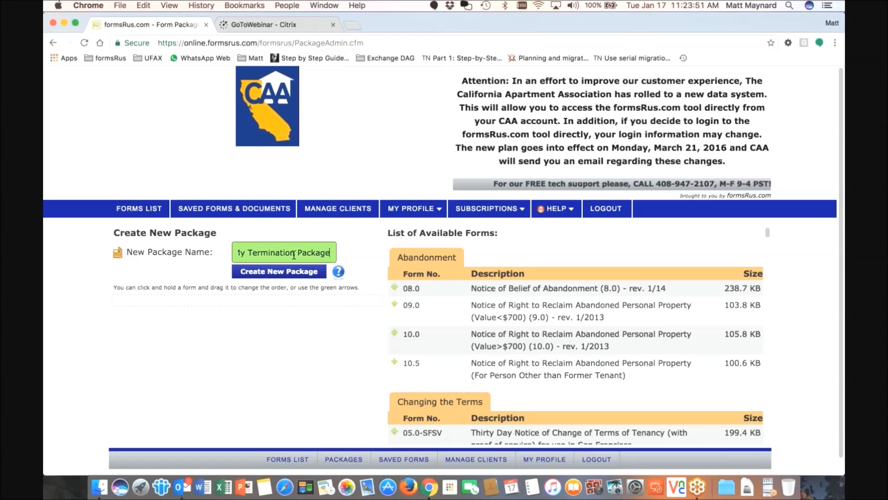
click(249, 252)
text(Lease)
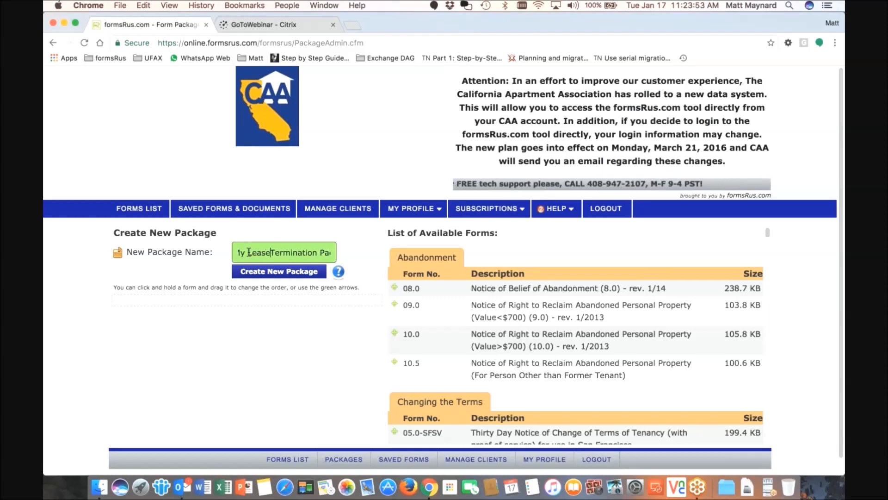
key(BackSpace)
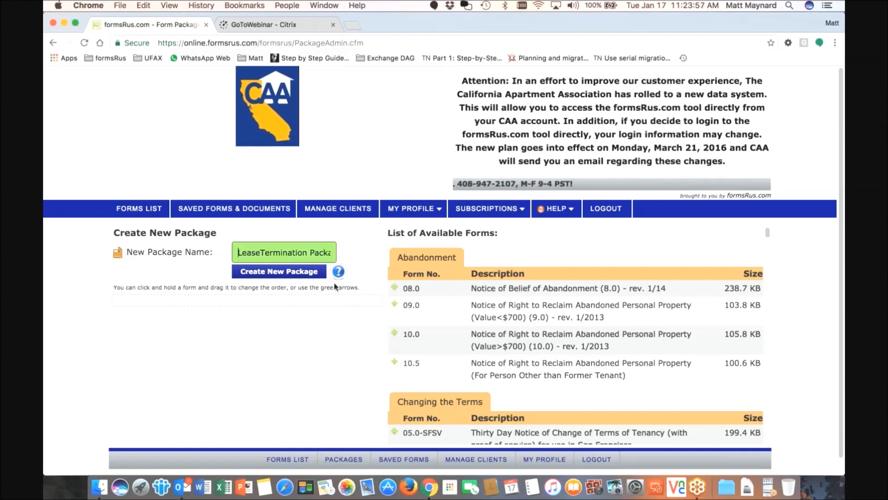
scroll(481, 294, down, 2)
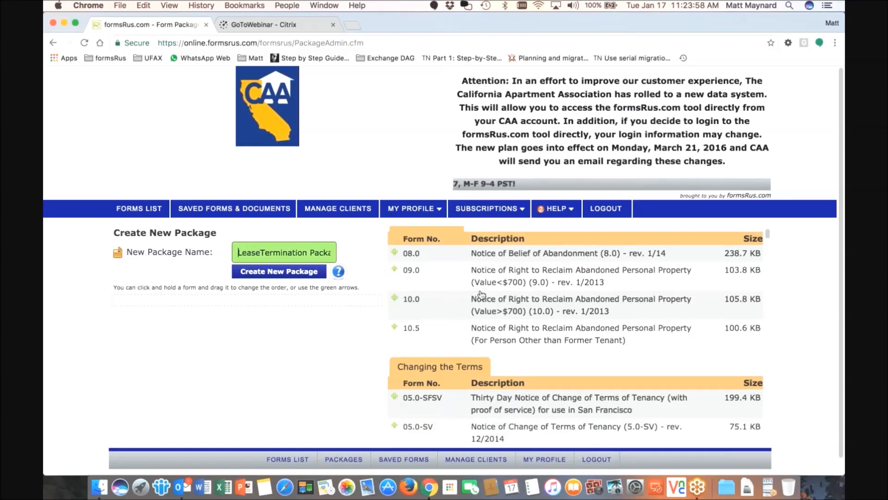
Add forms 05.0-SV and 05.1-SJ to the new package
scroll(481, 293, down, 3)
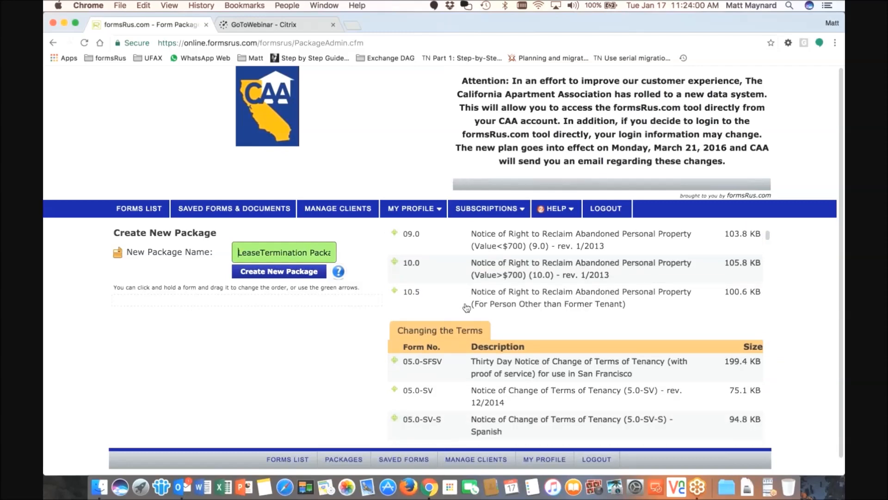
scroll(395, 352, down, 1)
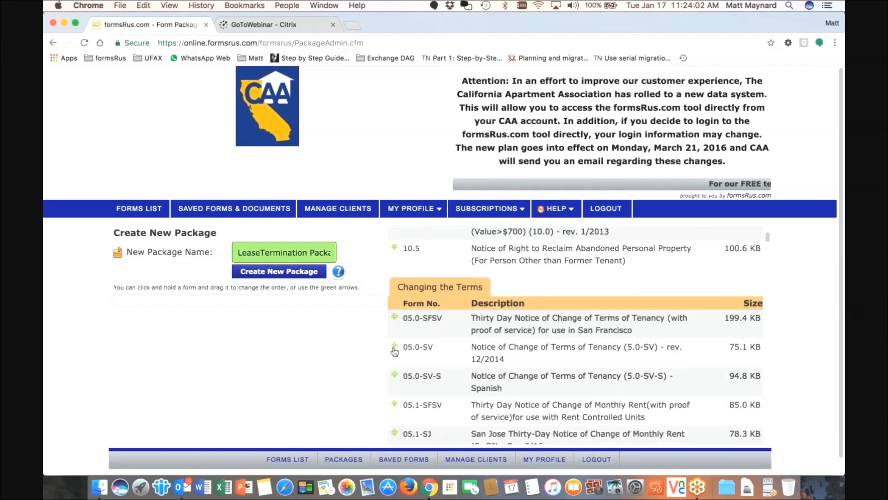
click(395, 347)
click(393, 406)
Add forms 37.0, 37.0-S, 04.0-S and 07.0-SV to the package
scroll(413, 364, down, 10)
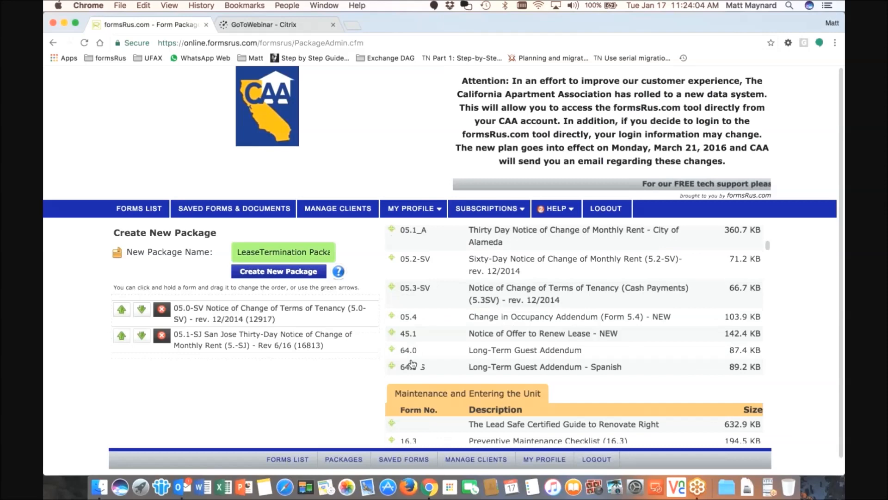
scroll(413, 364, down, 15)
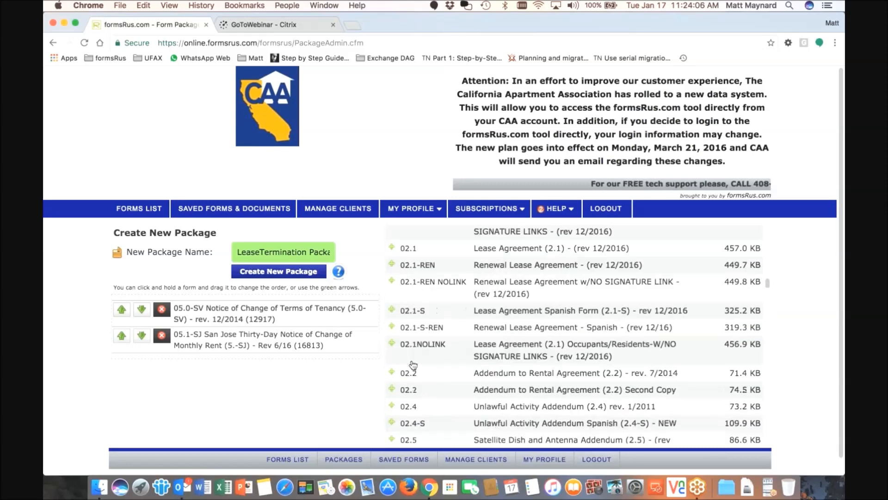
scroll(414, 366, up, 5)
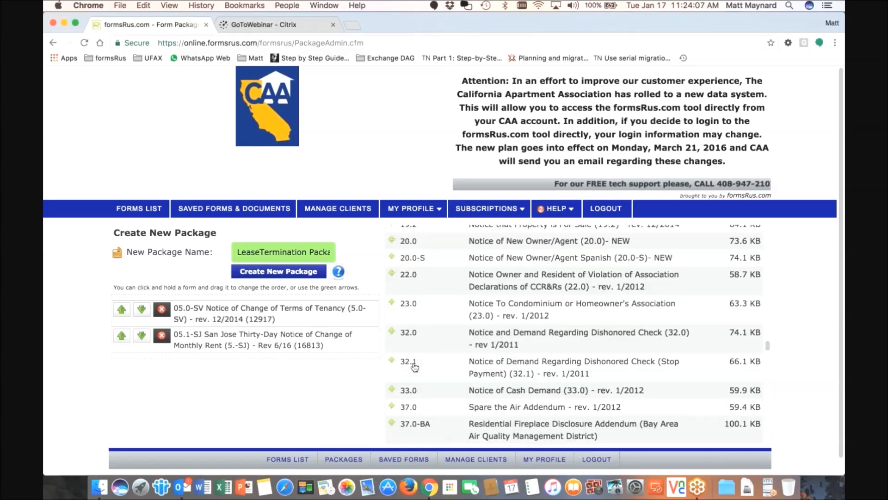
scroll(414, 366, up, 5)
scroll(415, 366, down, 5)
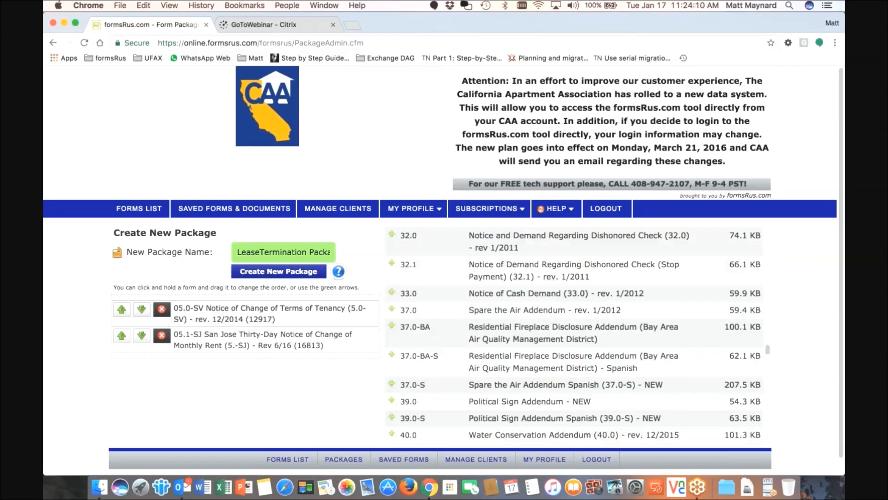
click(392, 308)
click(393, 366)
scroll(402, 363, down, 10)
click(392, 305)
click(392, 362)
scroll(245, 334, down, 1)
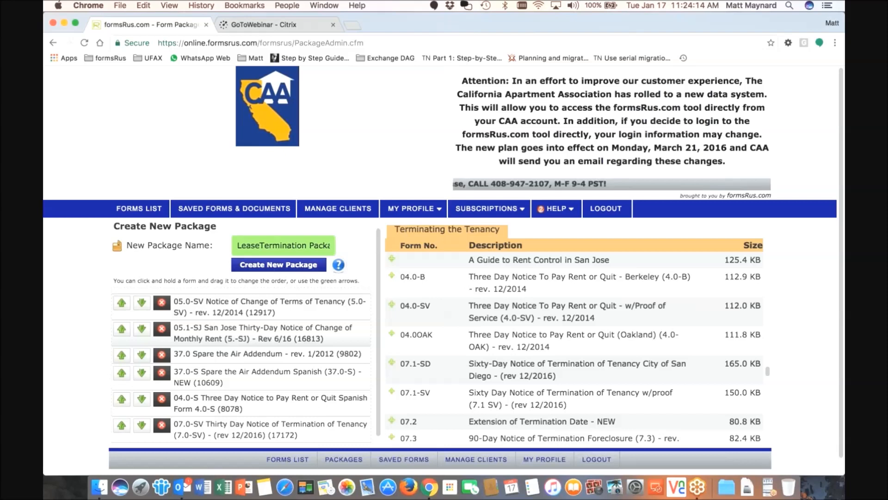
scroll(263, 334, down, 1)
scroll(263, 334, down, 1)
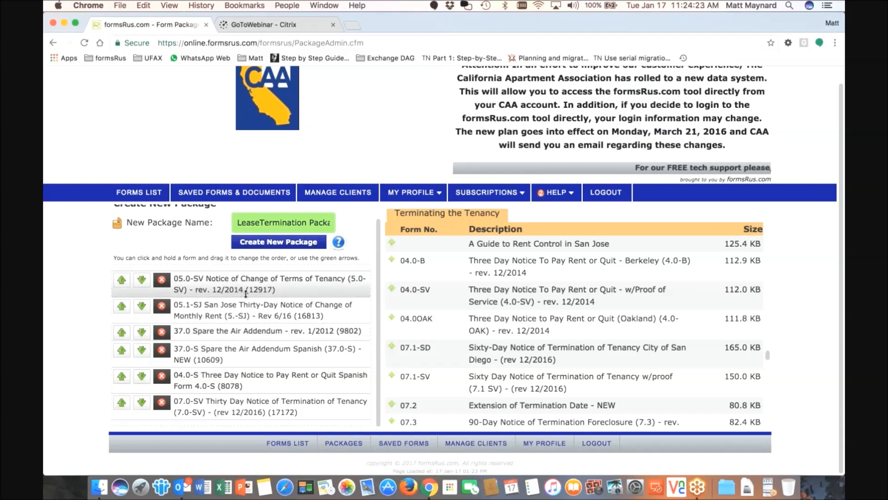
Save the LeaseTermination Package and check its My Packages row: 6 forms, 408.5 KB
click(267, 246)
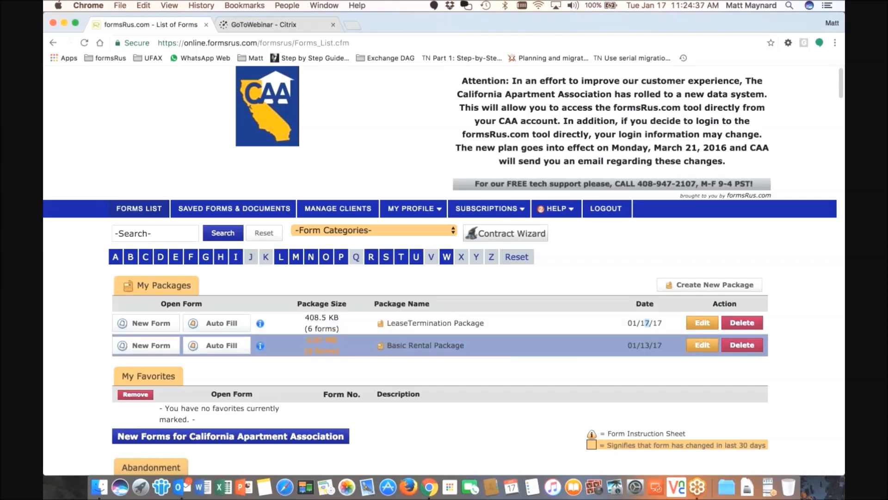
scroll(647, 310, down, 2)
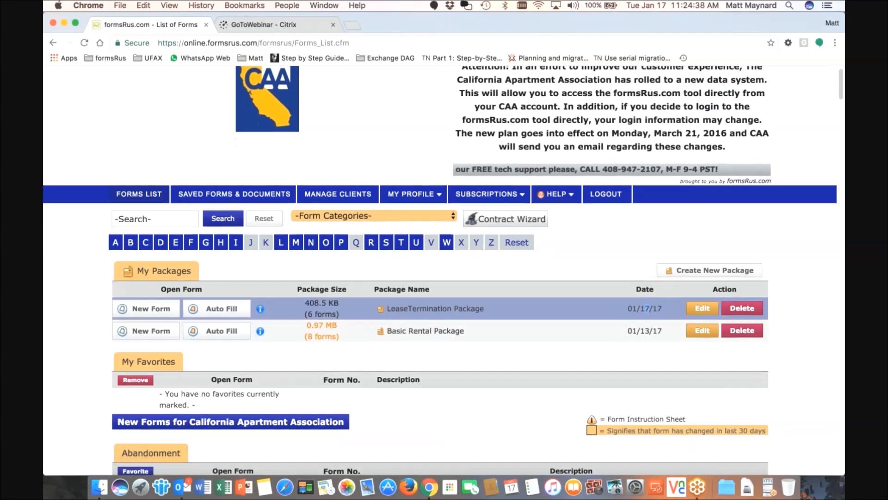
scroll(646, 308, down, 2)
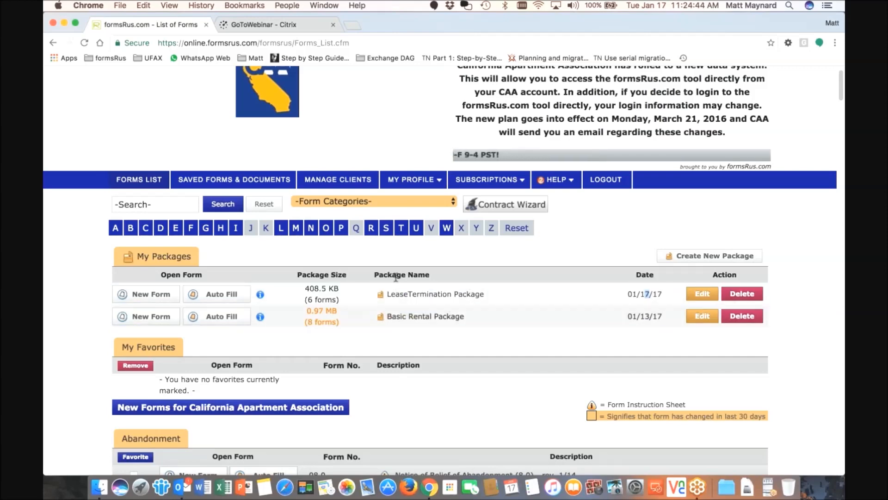
scroll(446, 301, down, 2)
scroll(446, 278, down, 5)
scroll(647, 201, down, 2)
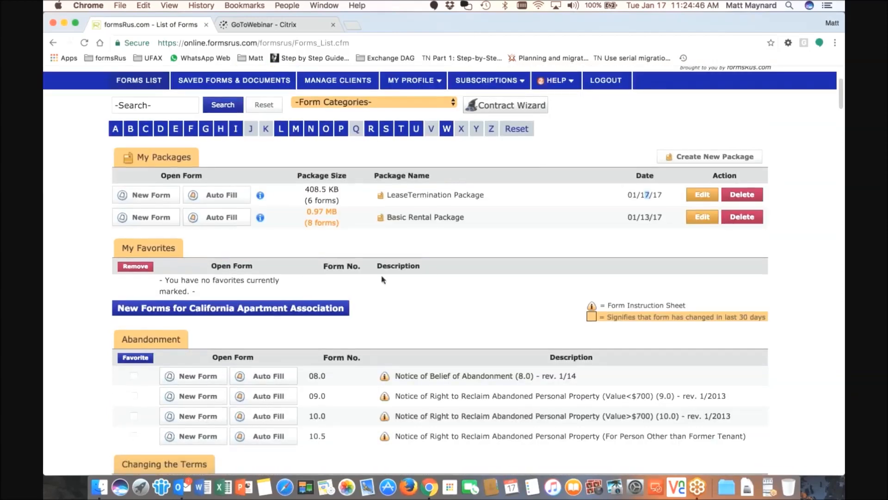
drag(120, 220, 180, 218)
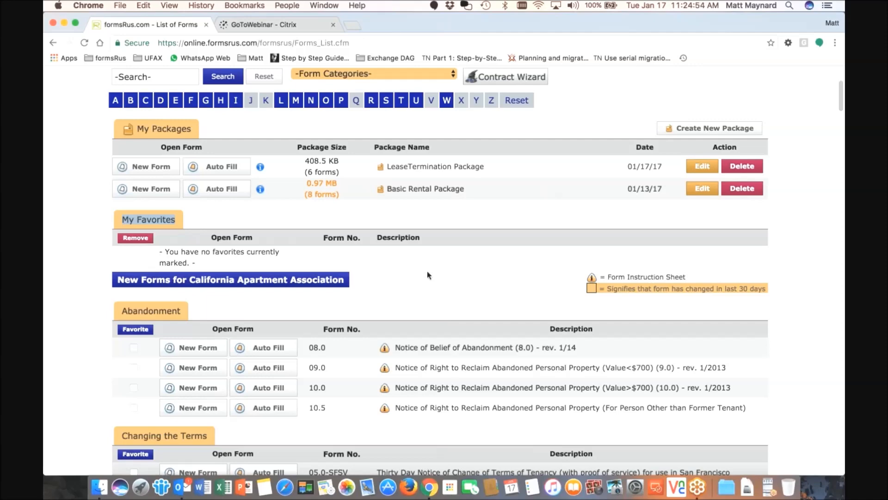
Tick the Favorite boxes for 02.0 Rental Agreement and 02.1 Lease Agreement
scroll(446, 273, down, 10)
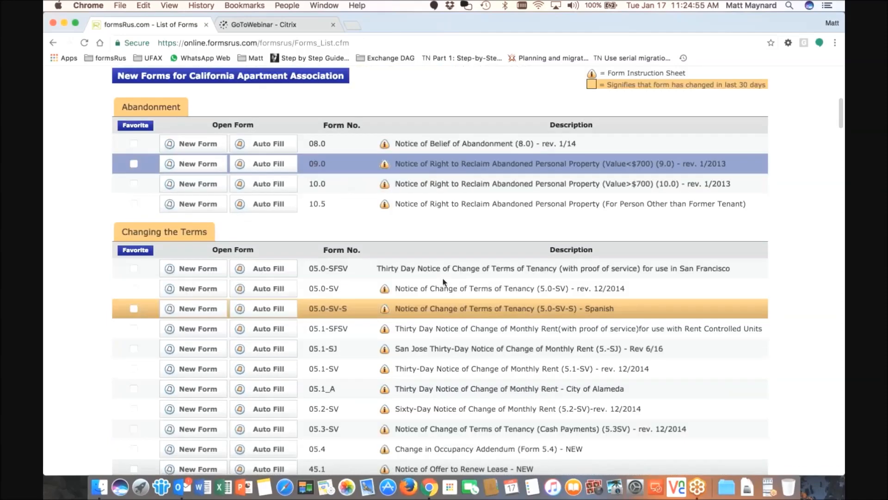
scroll(443, 278, down, 14)
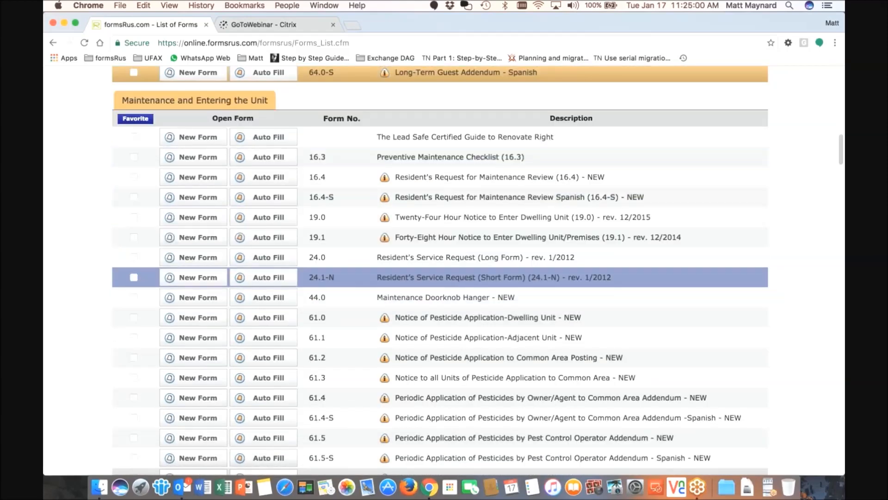
scroll(446, 273, down, 1)
scroll(447, 273, down, 9)
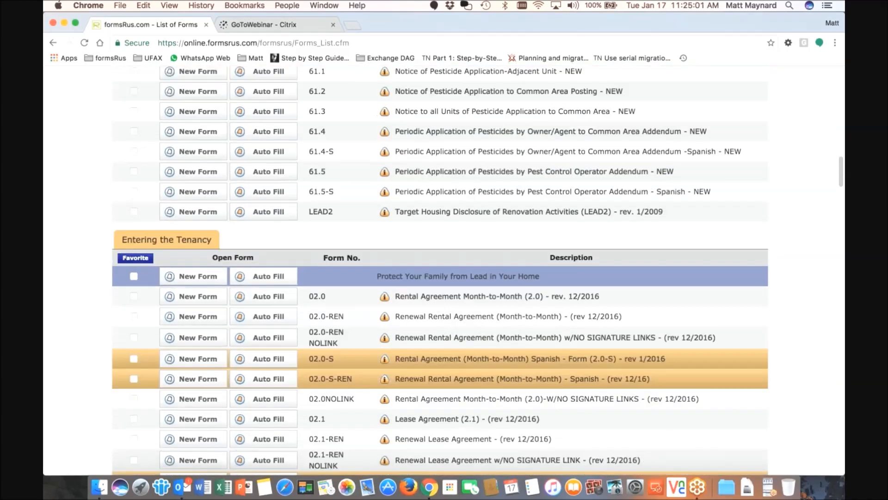
scroll(134, 278, down, 5)
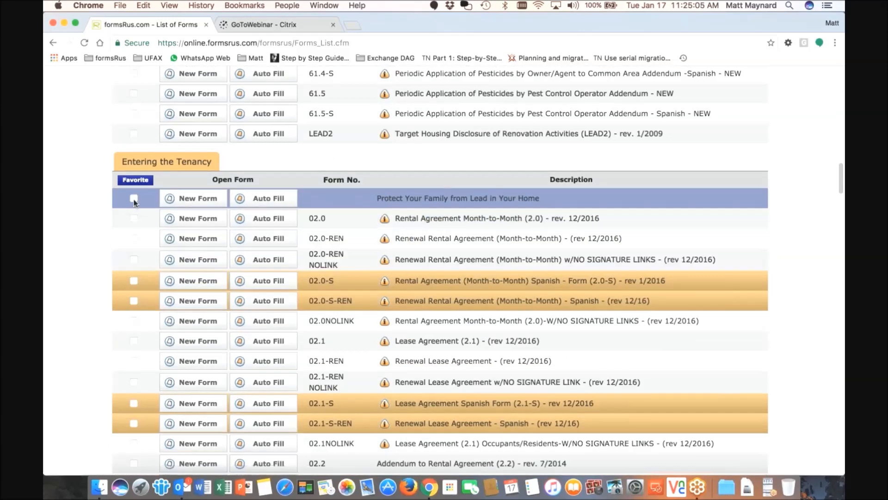
click(134, 218)
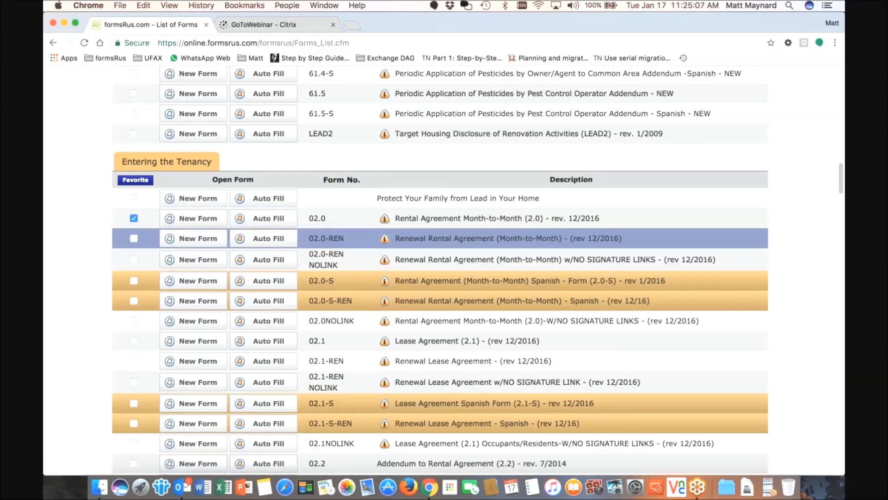
click(134, 340)
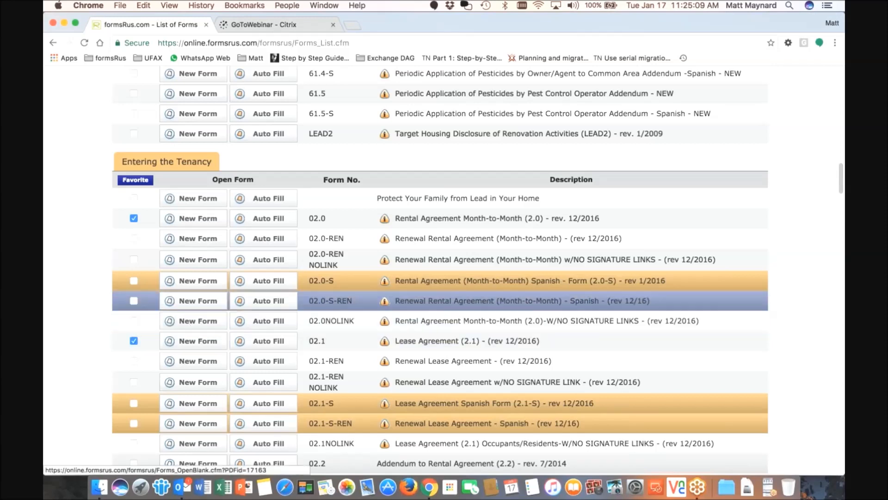
Add the checked forms, including 27.0 Smoke Detector Addendum, to My Favorites
scroll(440, 271, down, 1)
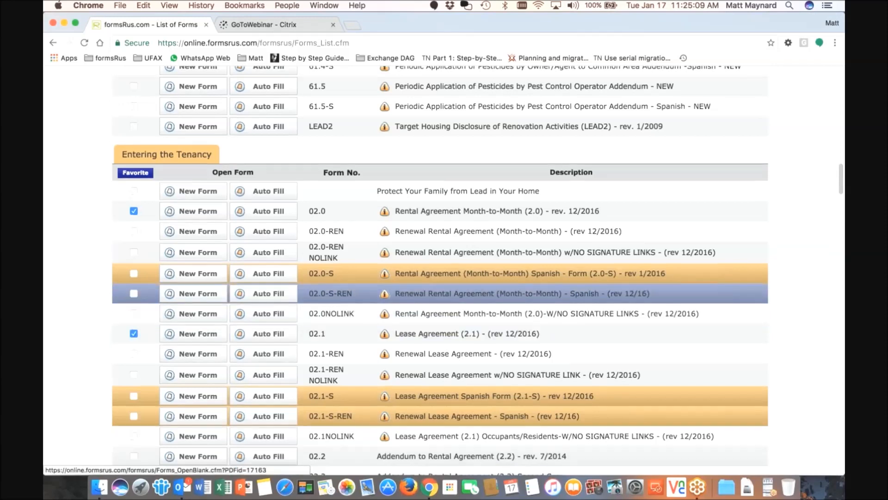
scroll(298, 227, down, 15)
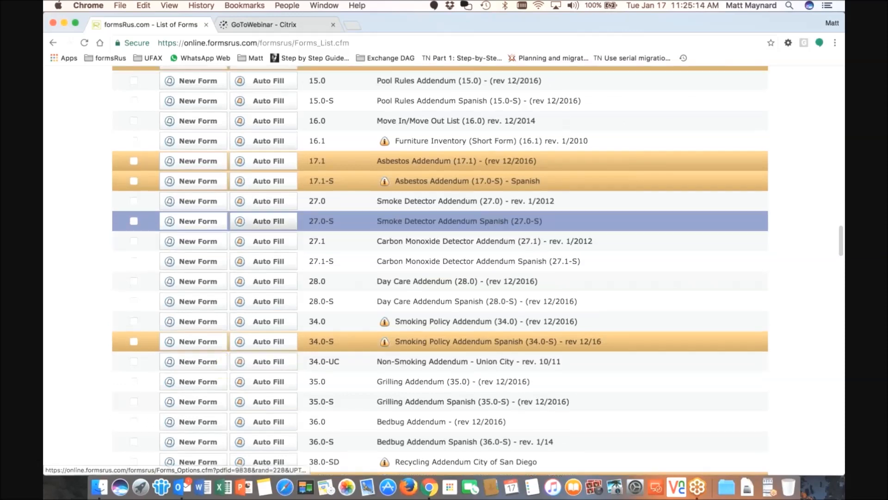
scroll(241, 337, down, 1)
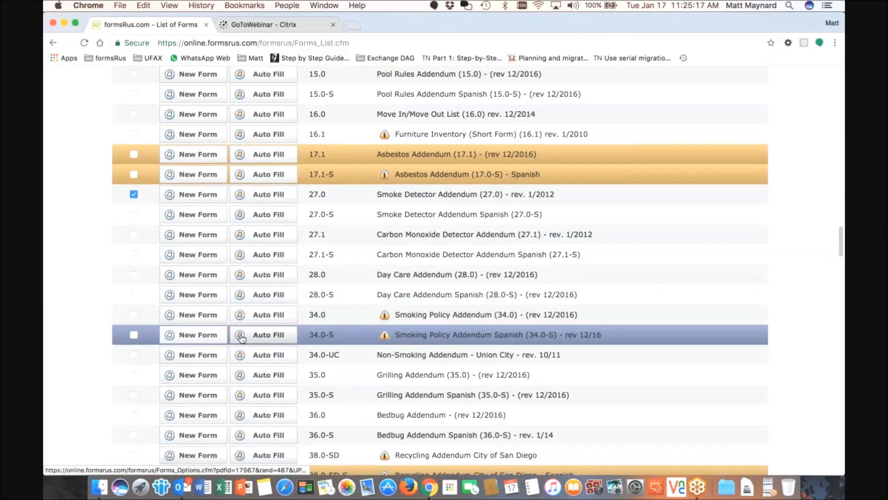
scroll(242, 339, down, 1)
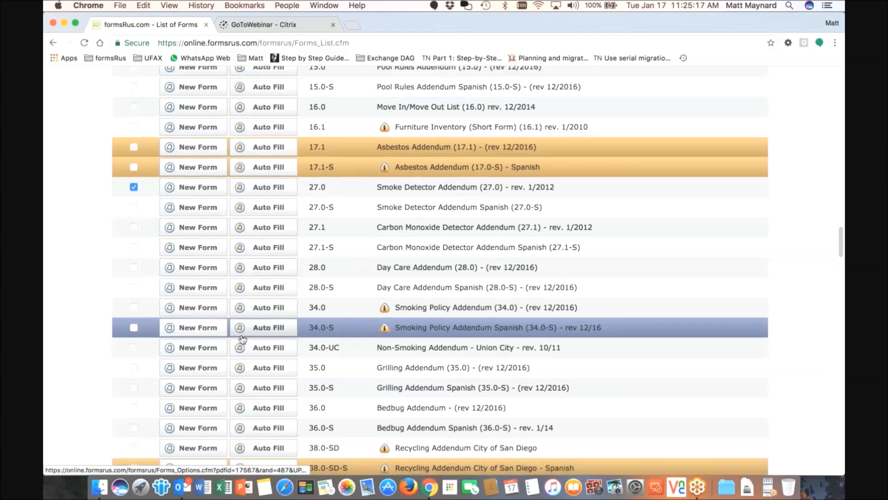
scroll(243, 339, down, 3)
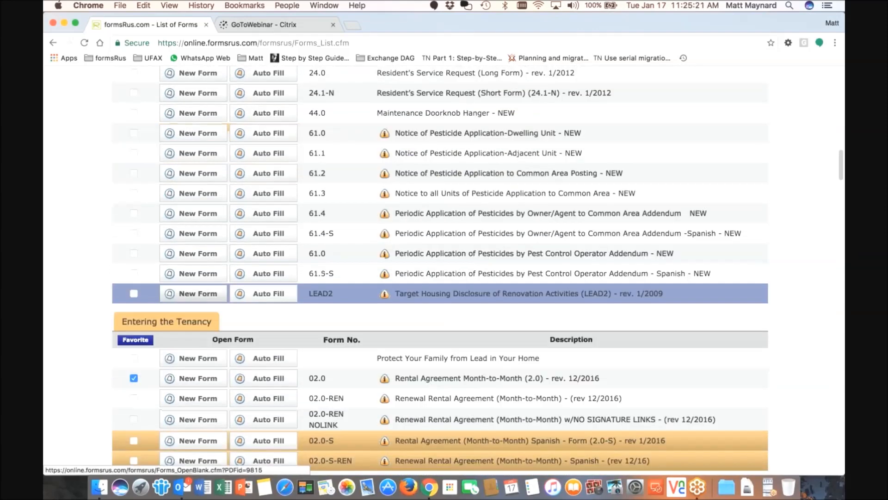
scroll(243, 339, down, 2)
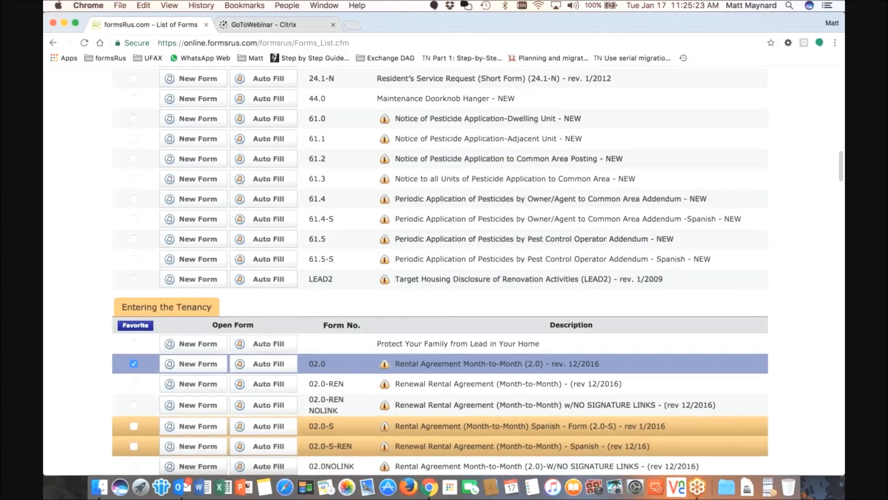
scroll(154, 337, down, 5)
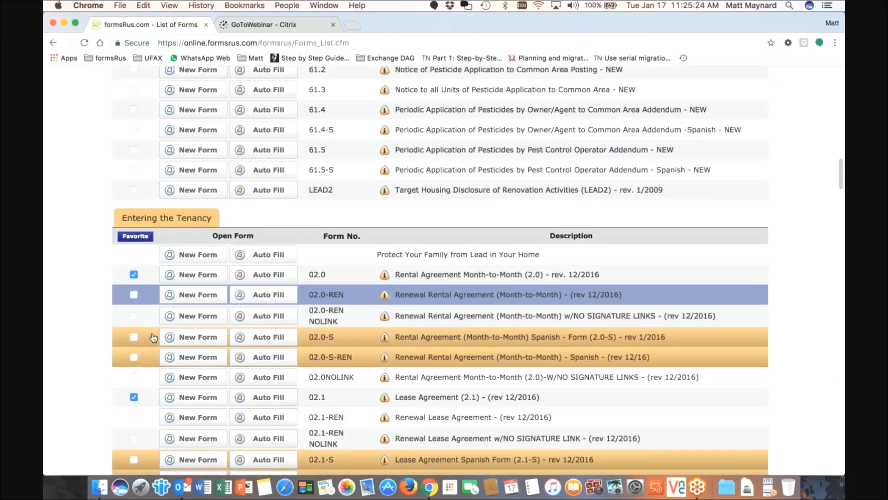
scroll(153, 337, down, 2)
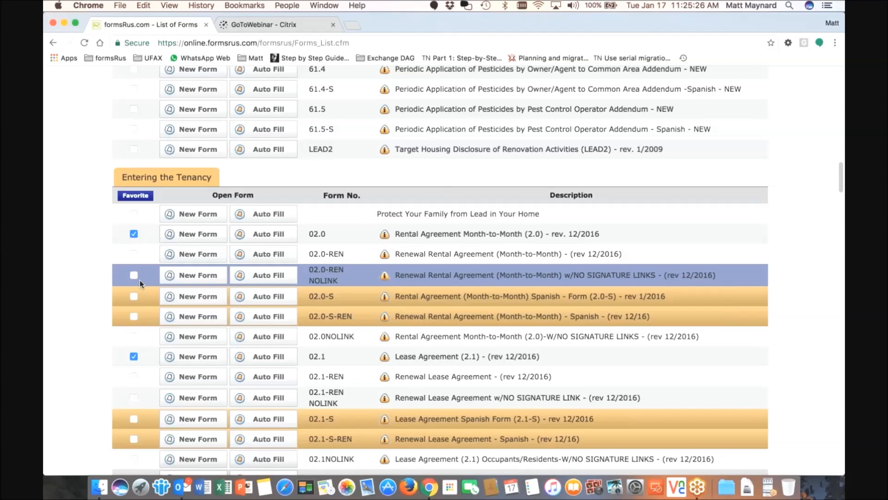
scroll(140, 280, down, 9)
scroll(134, 287, up, 7)
scroll(134, 279, up, 2)
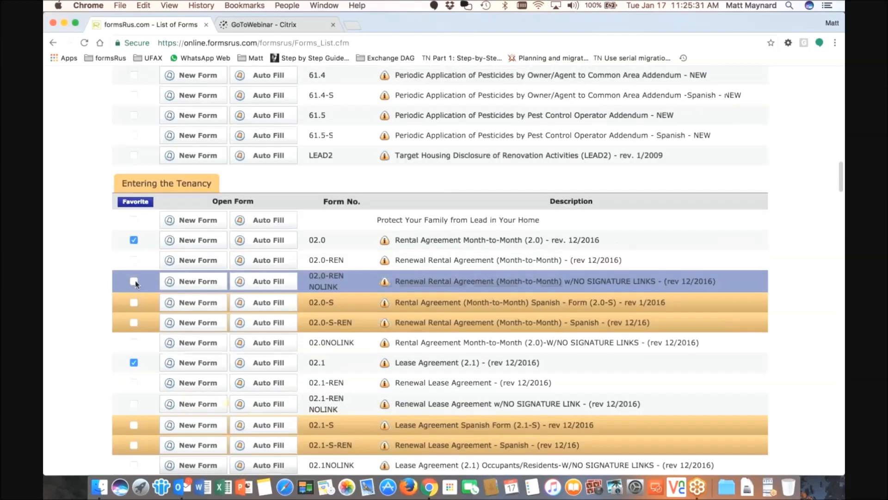
click(135, 204)
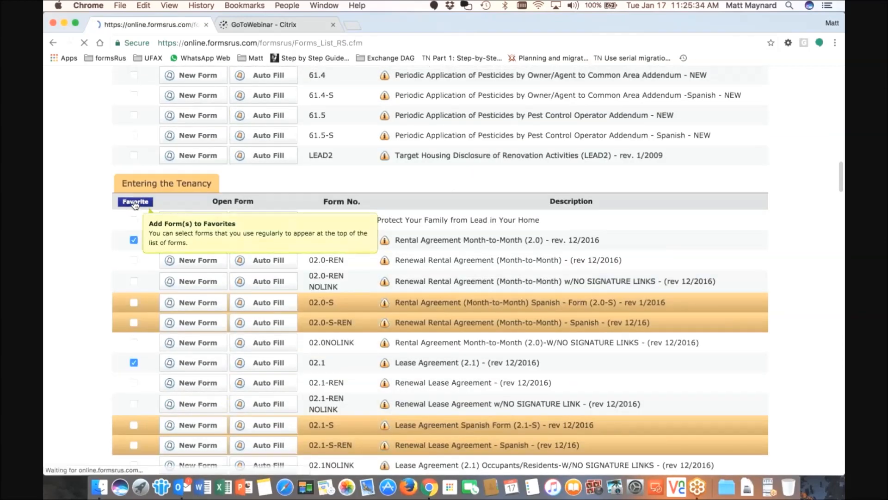
scroll(199, 258, down, 5)
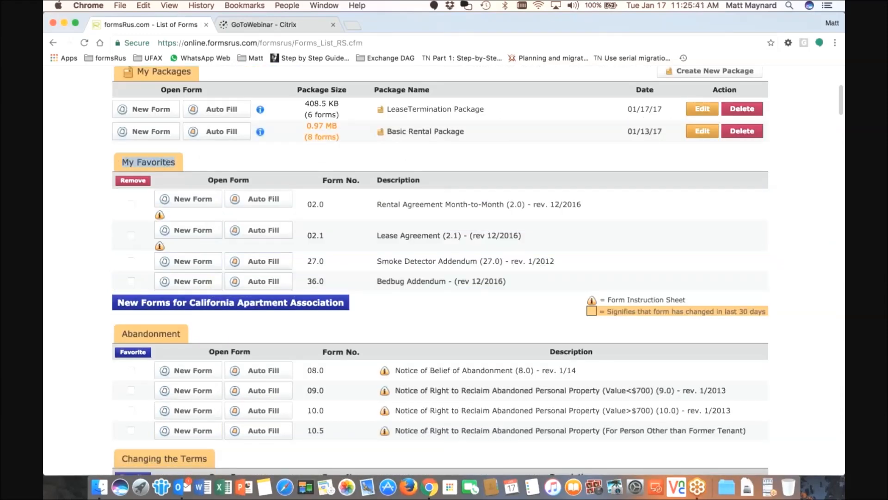
scroll(153, 162, up, 4)
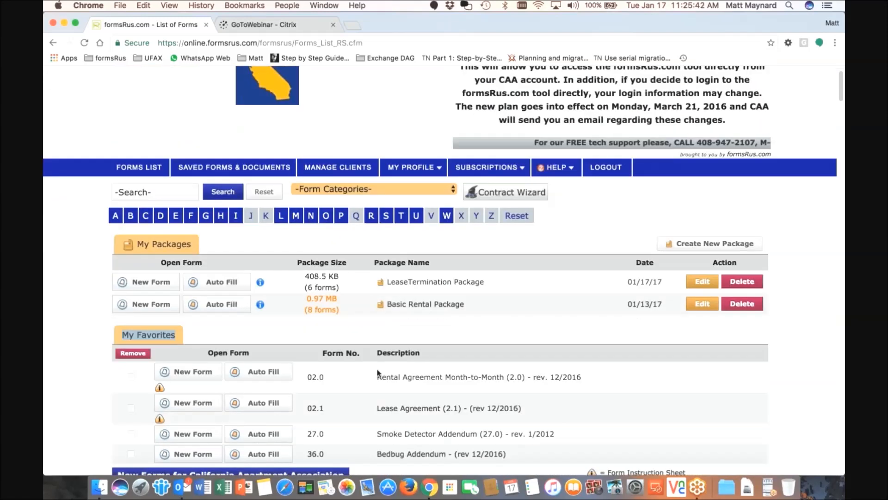
scroll(385, 355, down, 1)
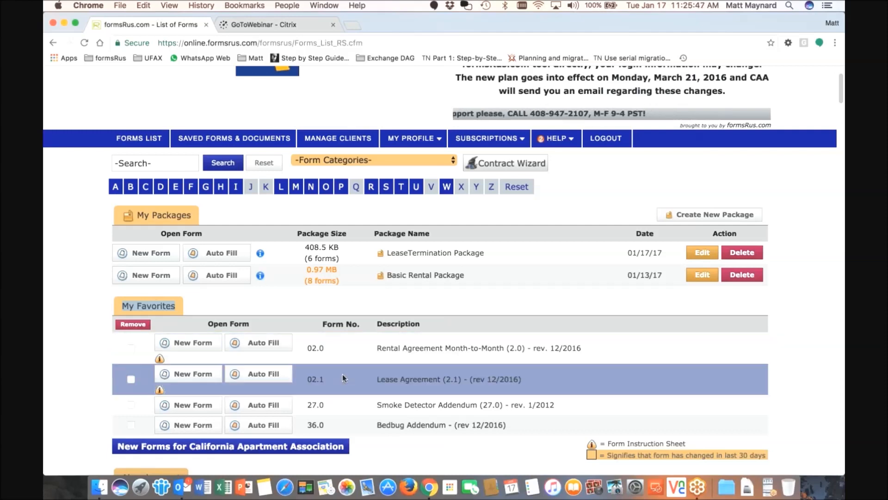
scroll(342, 374, down, 1)
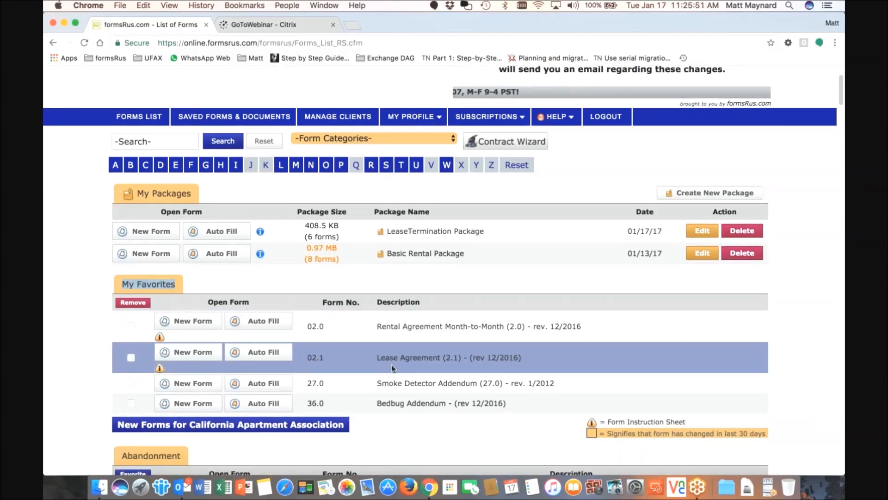
scroll(391, 364, up, 1)
scroll(392, 365, down, 1)
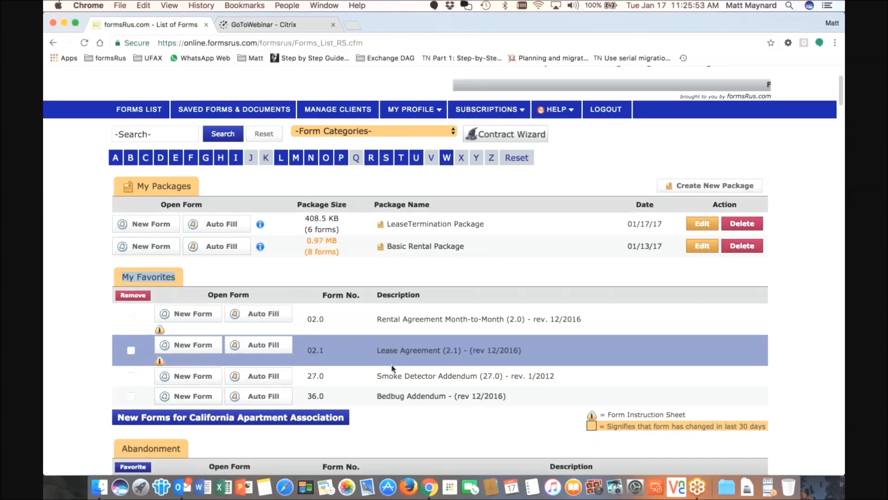
scroll(381, 368, down, 1)
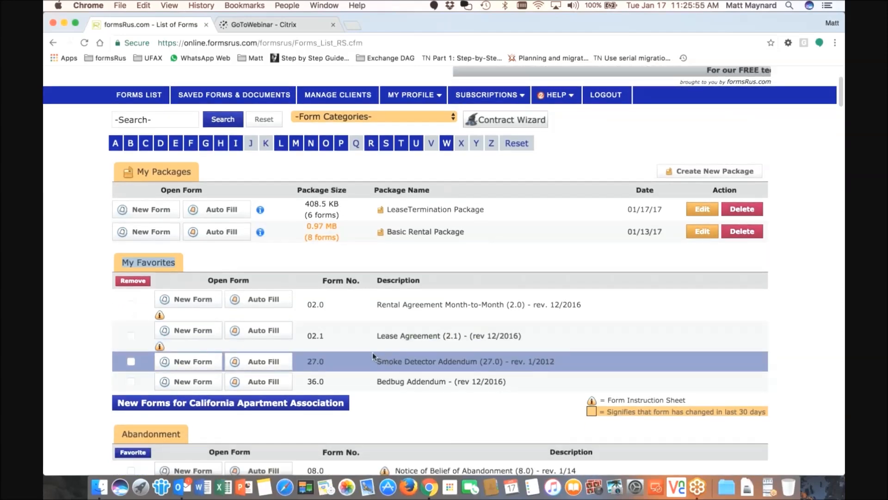
scroll(373, 355, up, 5)
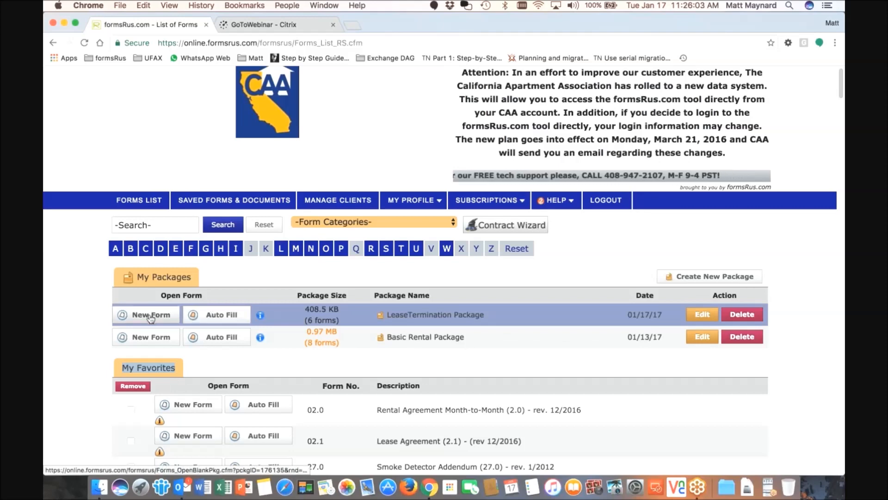
scroll(161, 319, down, 3)
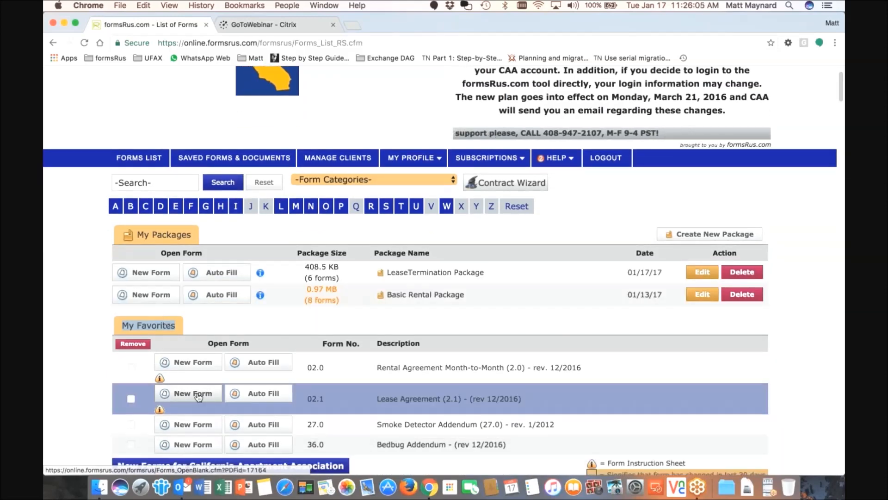
Open a new blank Lease Agreement 02.1 and view its saving options
click(194, 394)
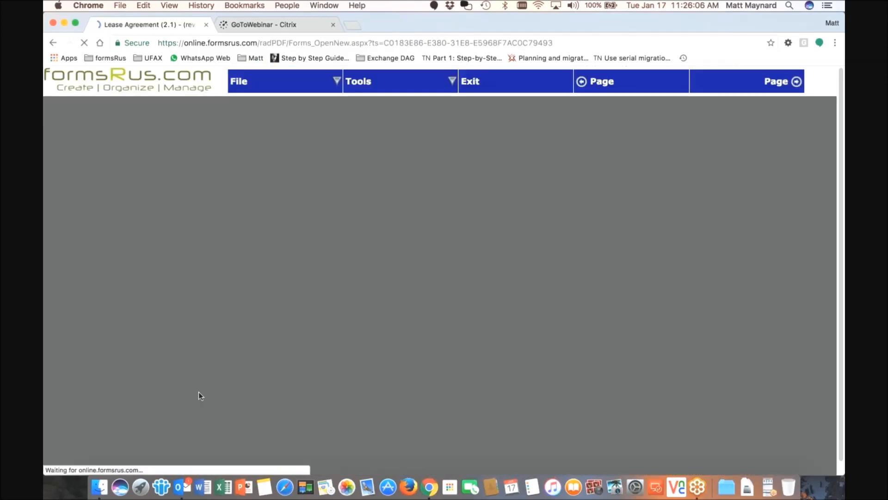
scroll(305, 330, down, 2)
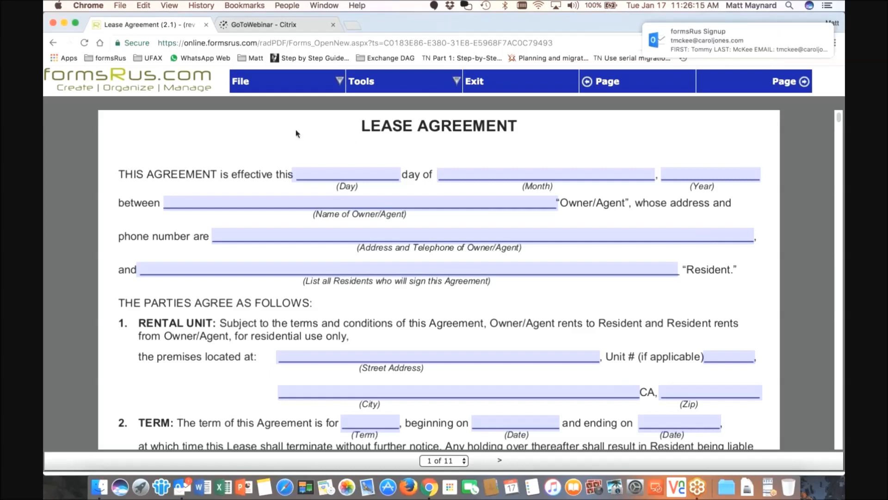
click(242, 82)
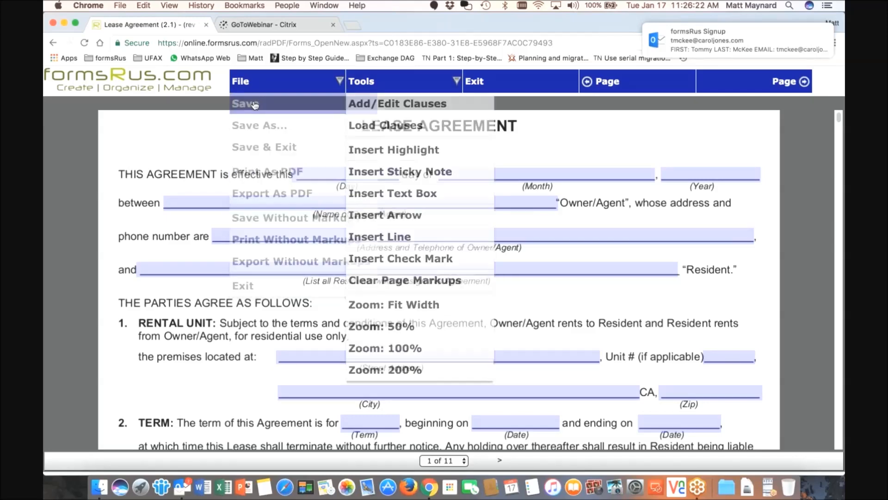
Put test text in the Day, Month, owner address and Resident fields, then Save & Exit
click(391, 174)
text(sd)
click(477, 176)
text(dsfsdf)
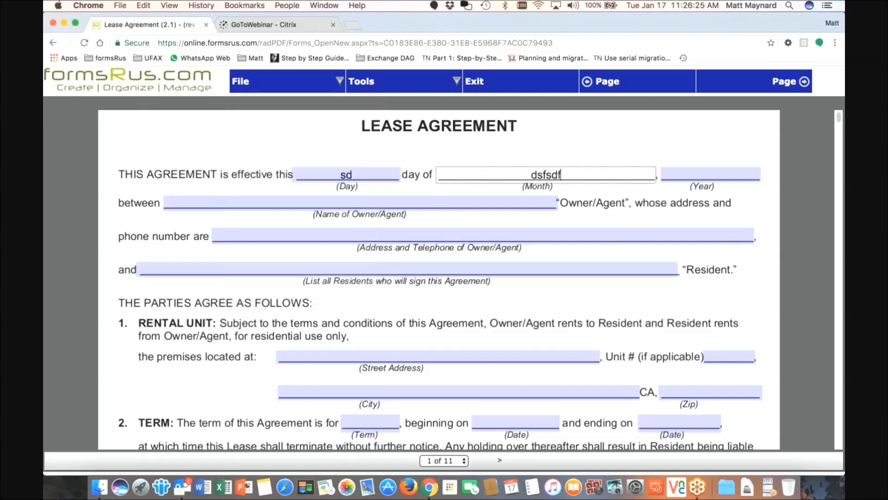
click(420, 236)
text(ddsfsdf)
click(417, 269)
text(sf)
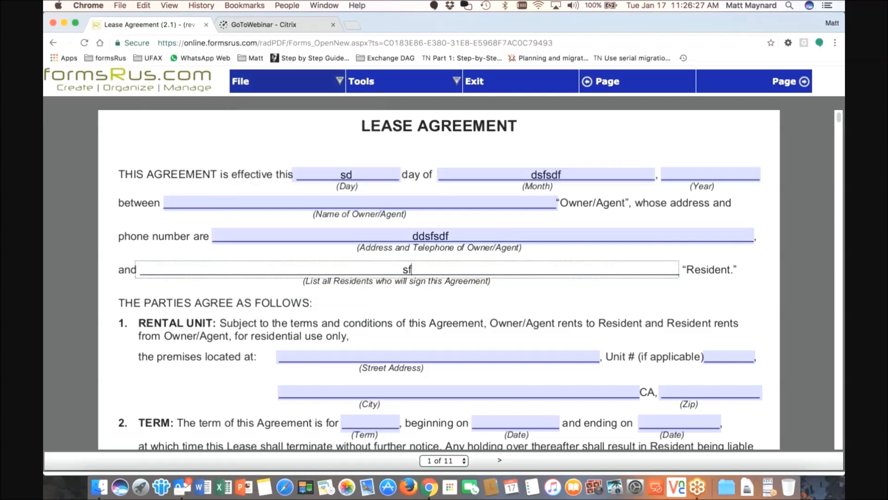
mouse_move(264, 82)
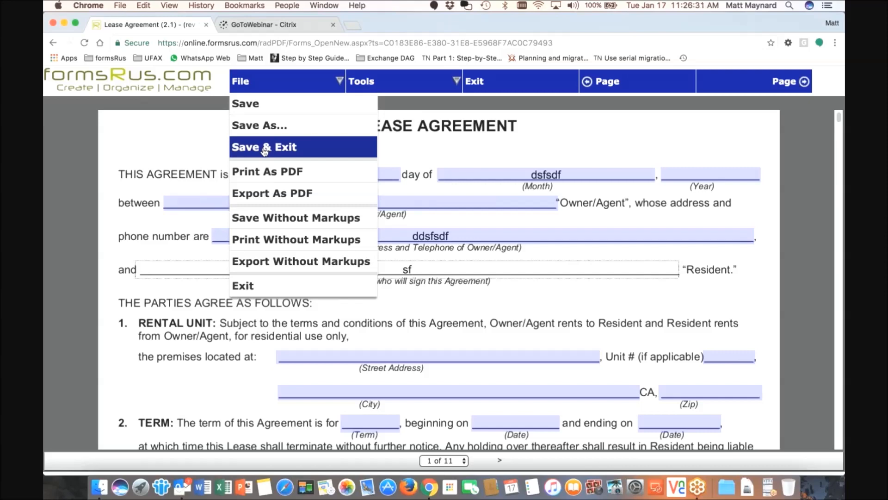
click(264, 148)
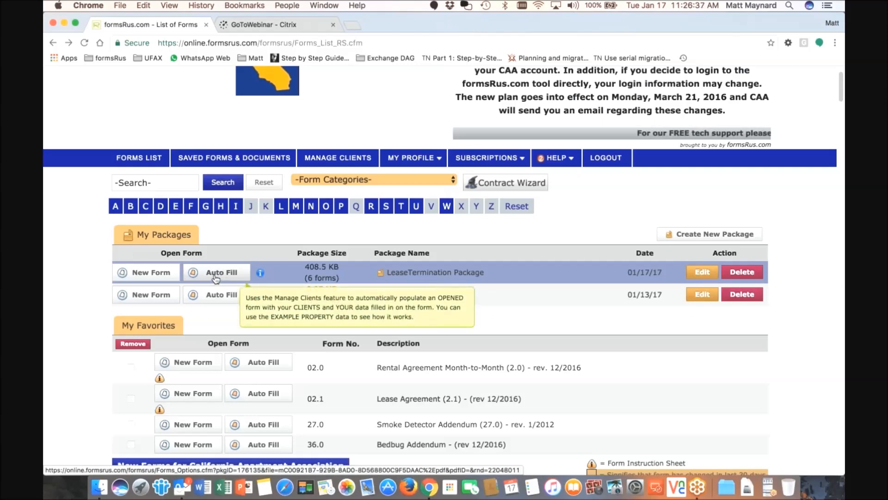
Auto-fill the LeaseTermination Package with the selected duplex client's details
click(215, 276)
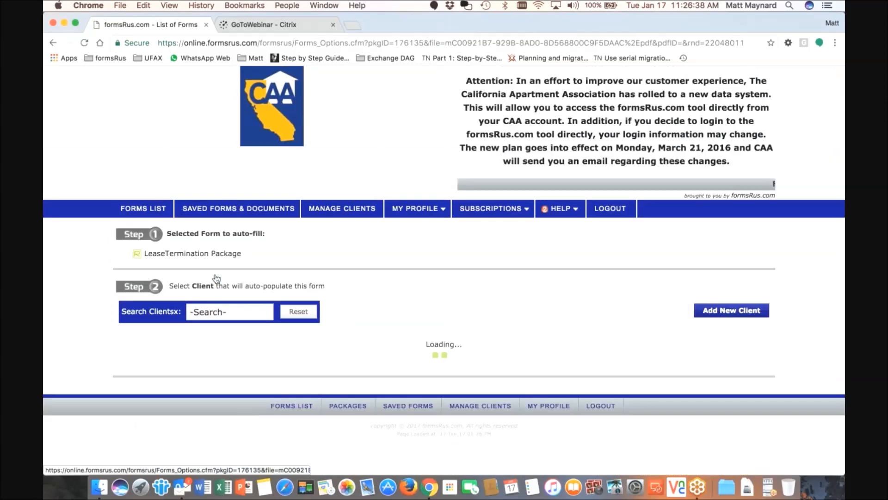
scroll(297, 246, down, 1)
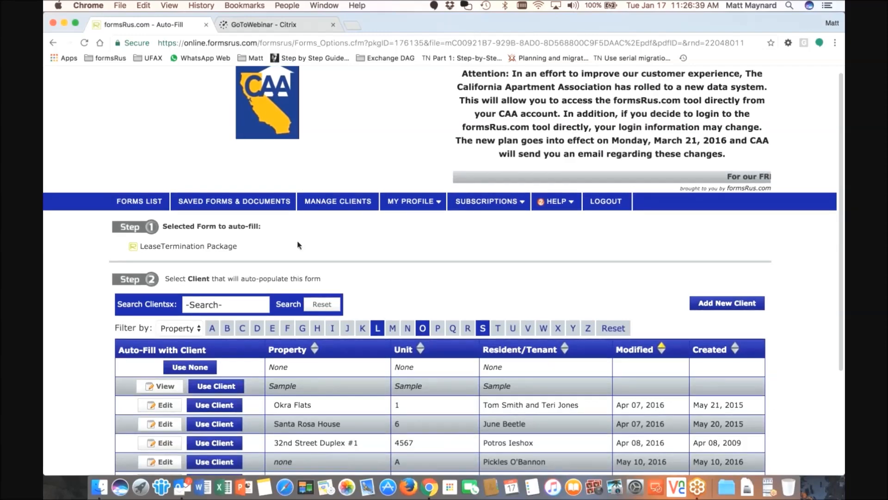
scroll(346, 212, down, 2)
scroll(340, 223, down, 8)
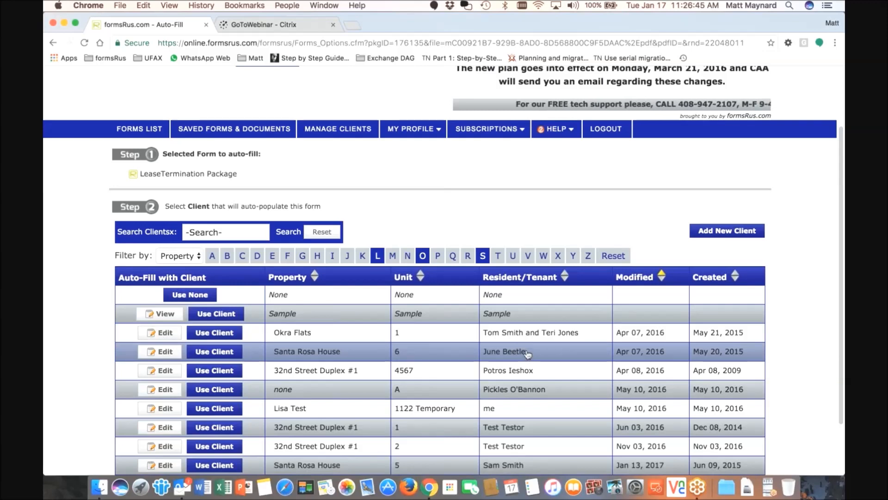
scroll(527, 354, down, 1)
scroll(527, 354, down, 2)
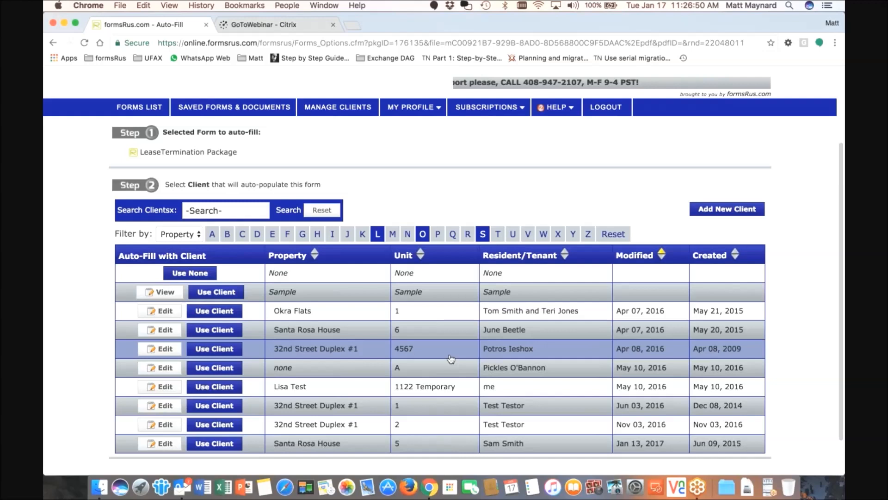
click(225, 352)
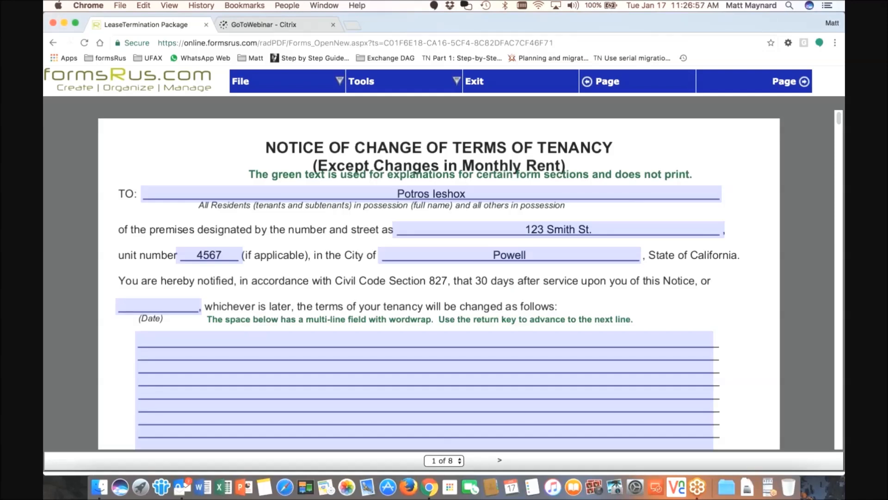
Check the auto-filled unit number 4567 and scroll through the package pages
click(236, 256)
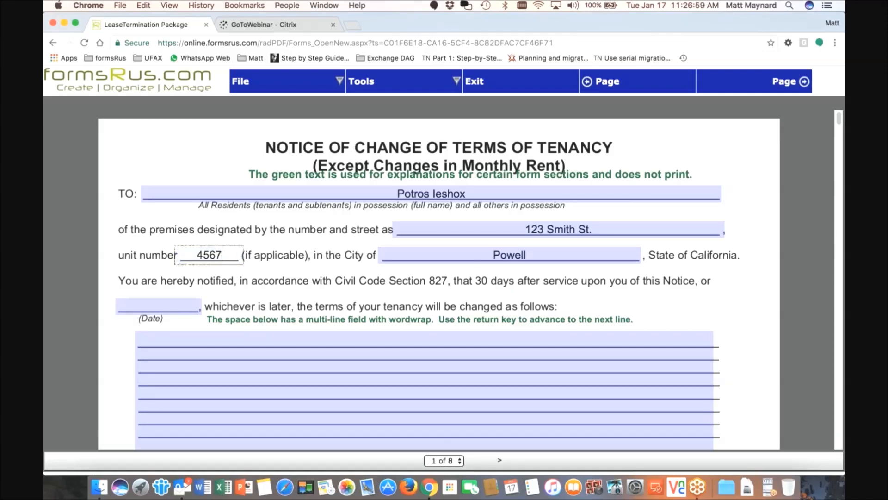
scroll(440, 277, down, 2)
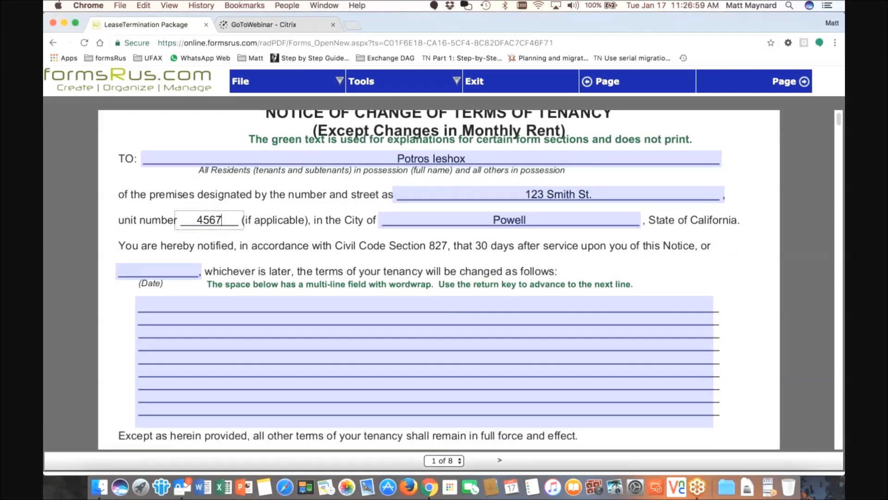
scroll(501, 263, down, 10)
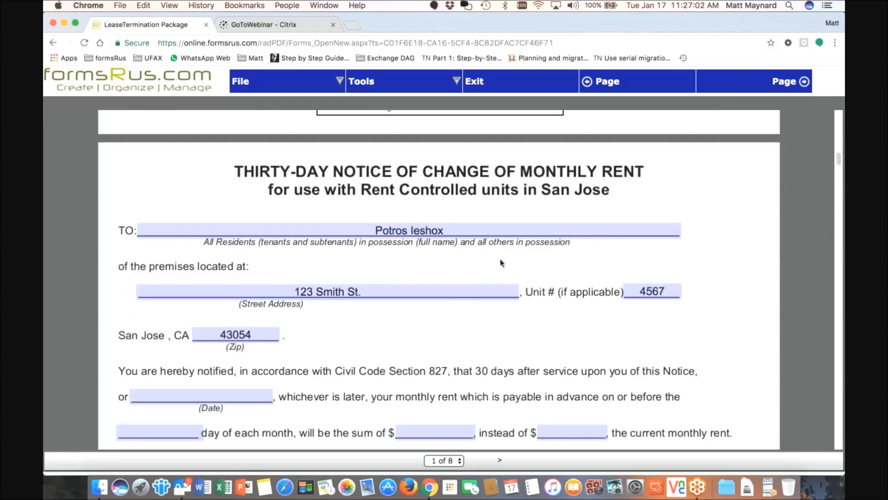
scroll(501, 263, down, 10)
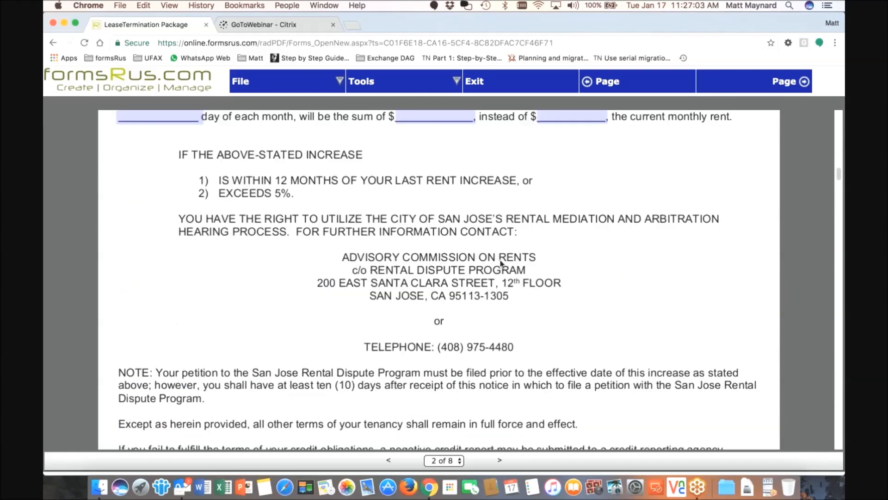
scroll(501, 263, down, 20)
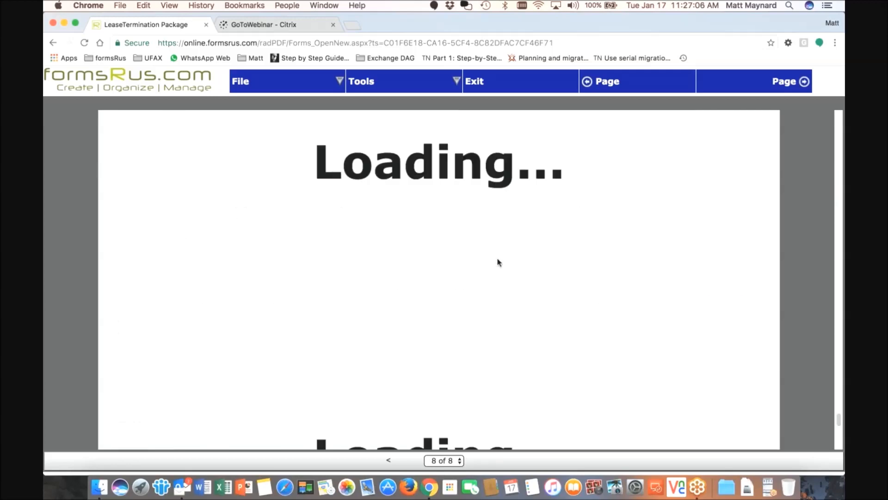
scroll(499, 261, up, 1)
scroll(500, 261, down, 4)
scroll(500, 259, up, 8)
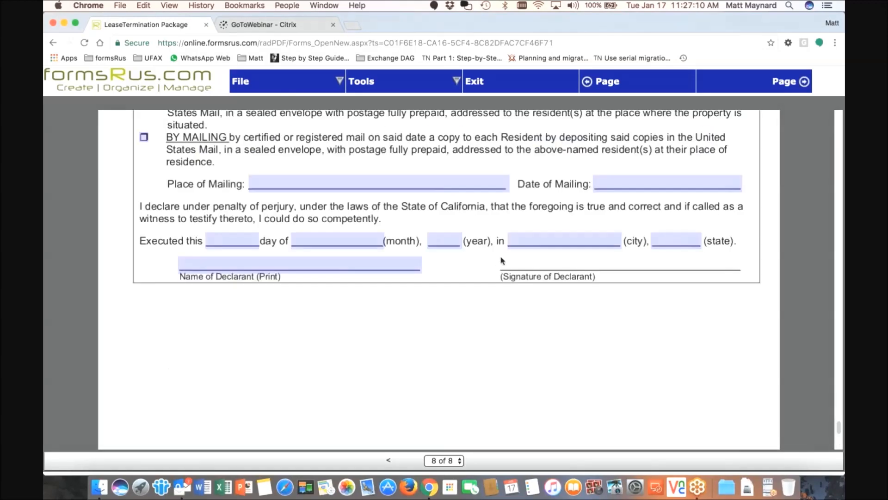
scroll(502, 261, up, 3)
scroll(502, 261, up, 10)
Select the auto-filled Owner/Agent name, then return to the top of the notice
click(605, 391)
drag(643, 393, 542, 392)
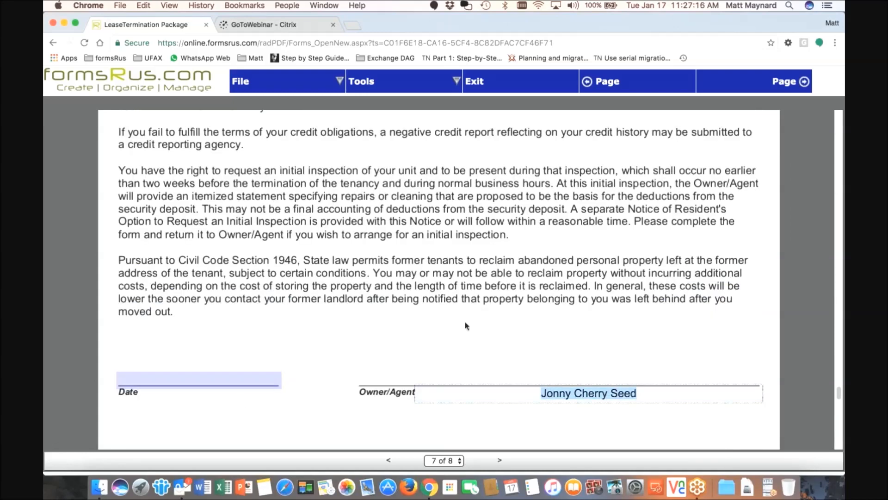
scroll(466, 325, up, 15)
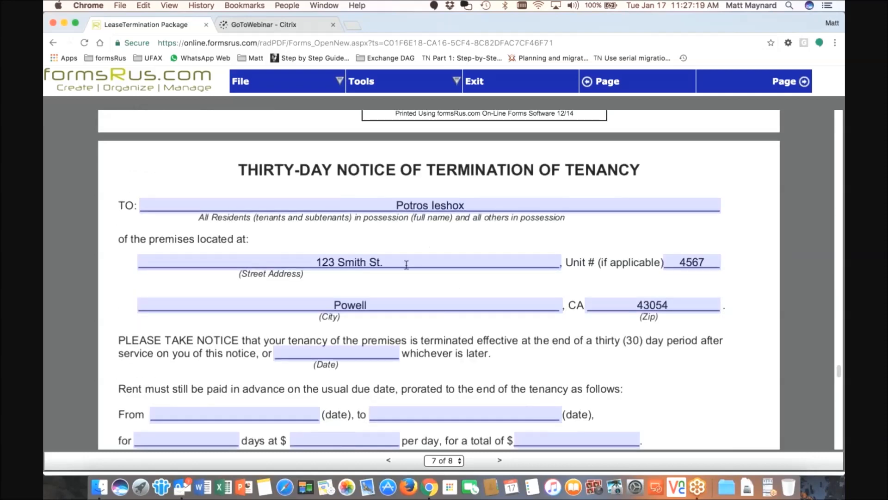
scroll(407, 262, up, 10)
scroll(409, 261, up, 10)
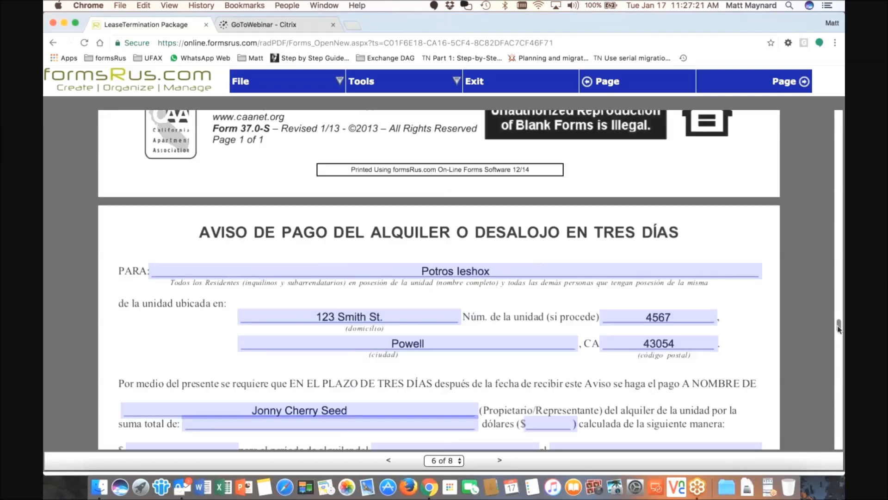
scroll(841, 285, up, 3)
drag(842, 286, 838, 113)
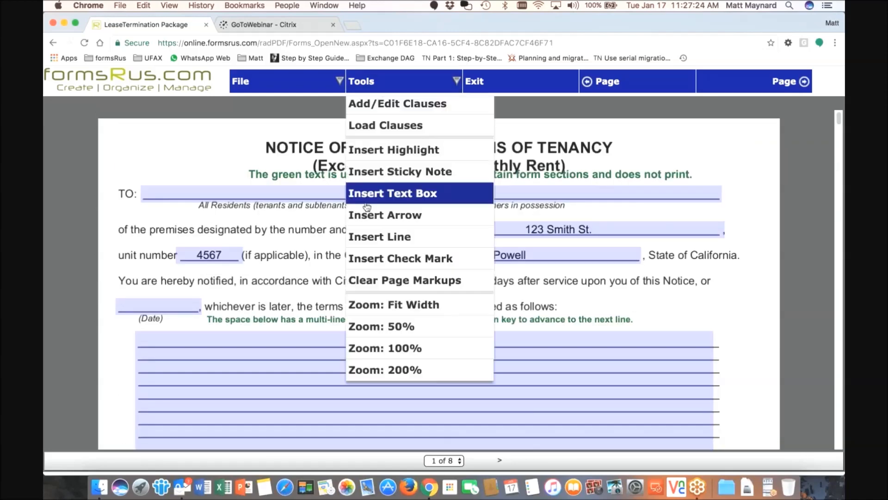
Type and erase test text in the changed-terms box, then bring up the Tools menu
click(238, 343)
text(gfggfghgfhfghgfhhgffghf)
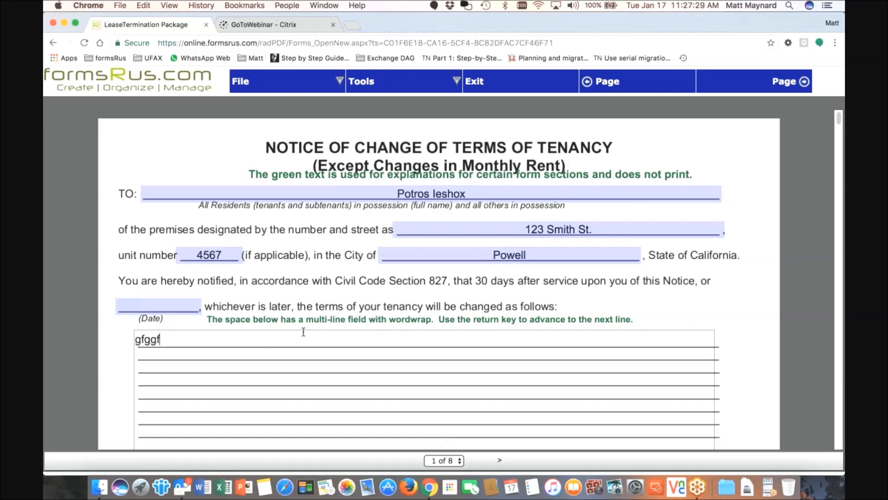
key(BackSpace)
key(BackSpace)
key(BackSpace)
key(BackSpace)
key(BackSpace)
key(BackSpace)
key(BackSpace)
key(BackSpace)
key(BackSpace)
key(BackSpace)
key(BackSpace)
key(BackSpace)
key(BackSpace)
key(BackSpace)
key(BackSpace)
key(BackSpace)
key(BackSpace)
key(BackSpace)
key(BackSpace)
key(BackSpace)
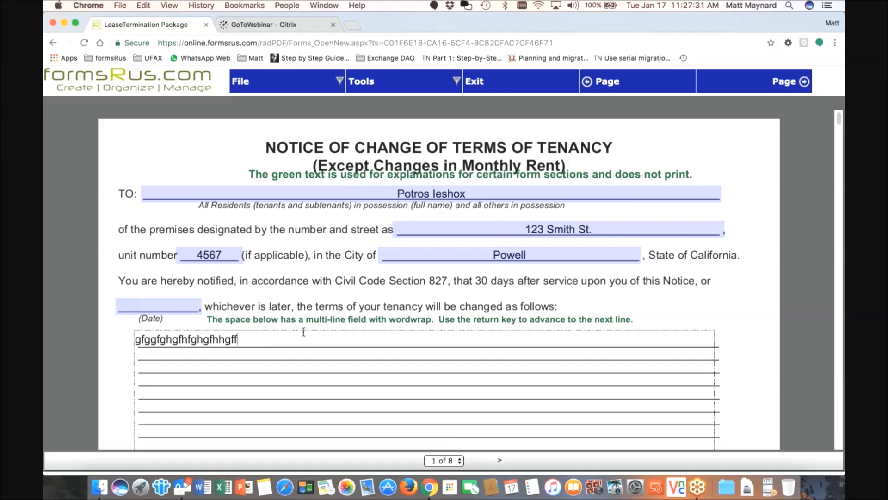
key(BackSpace)
key(BackSpace)
key(BackSpace)
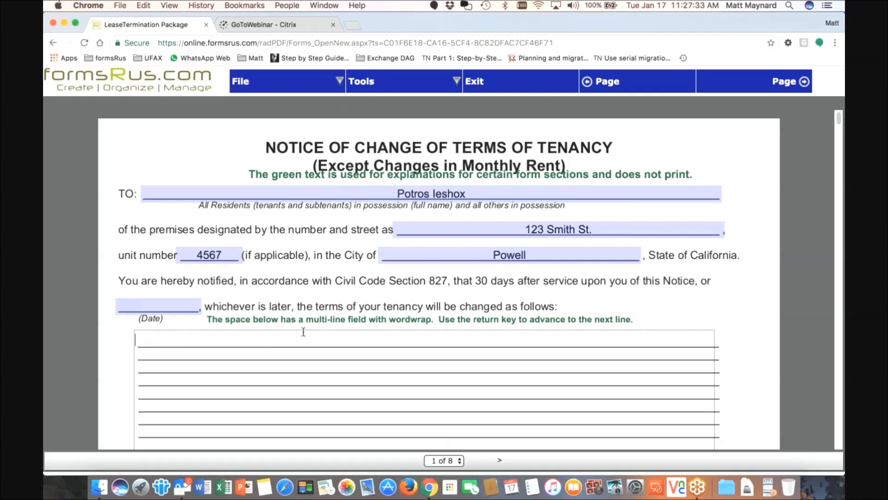
click(361, 81)
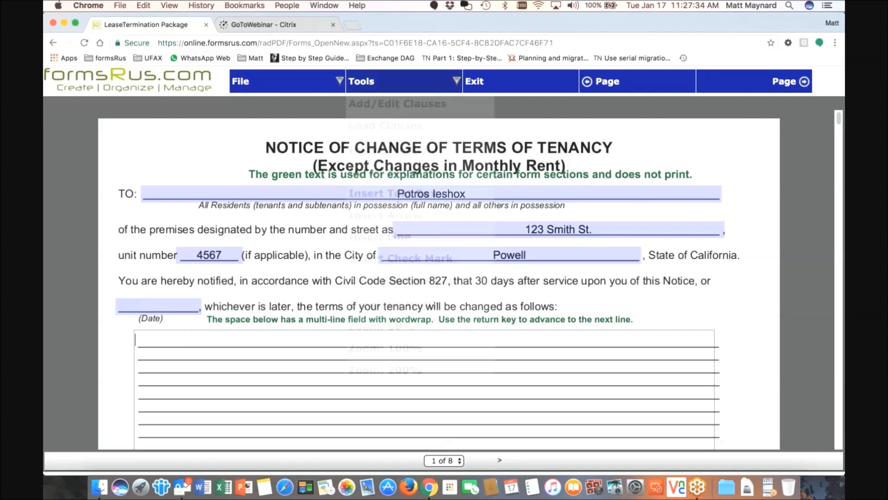
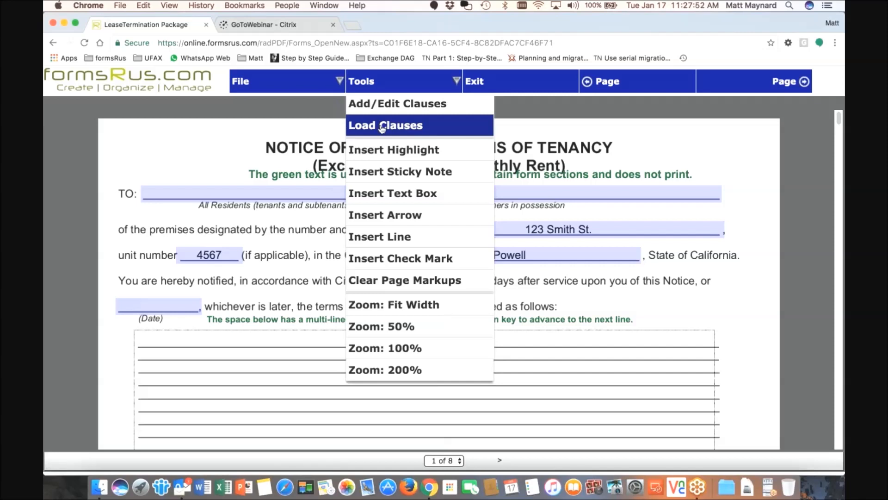
Append the Rental Rules Clause to the notice's changed-terms field
click(393, 125)
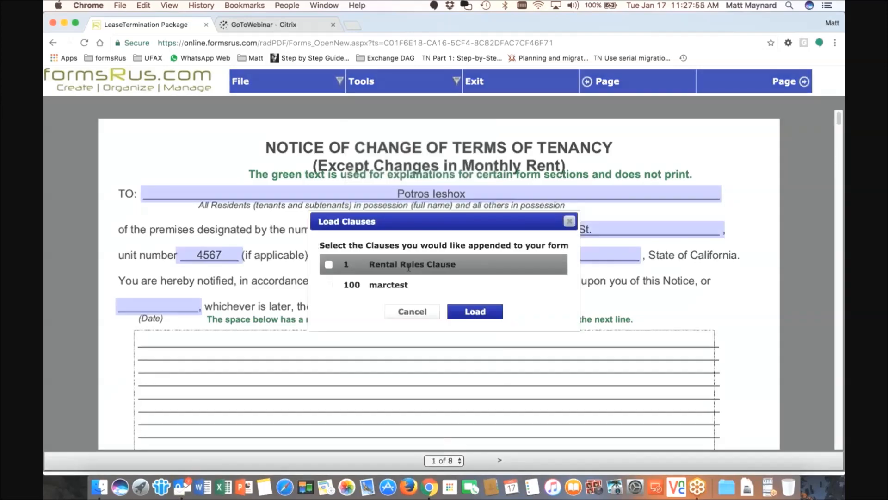
click(330, 265)
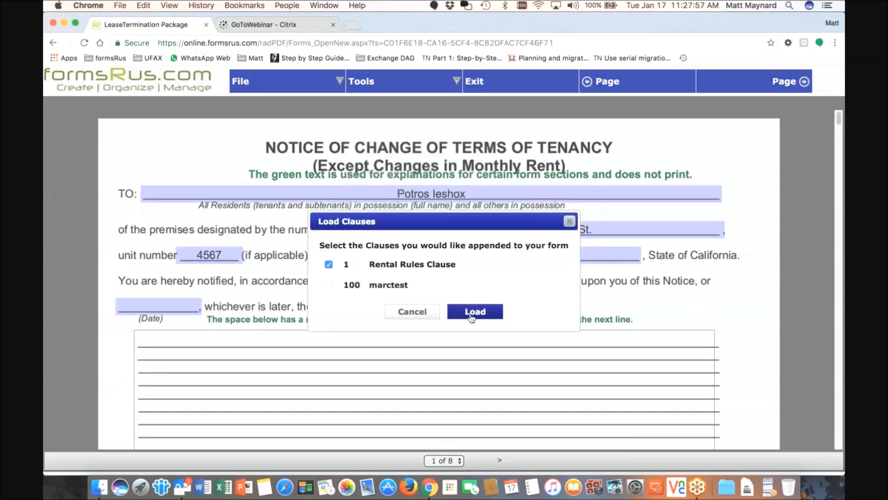
click(475, 312)
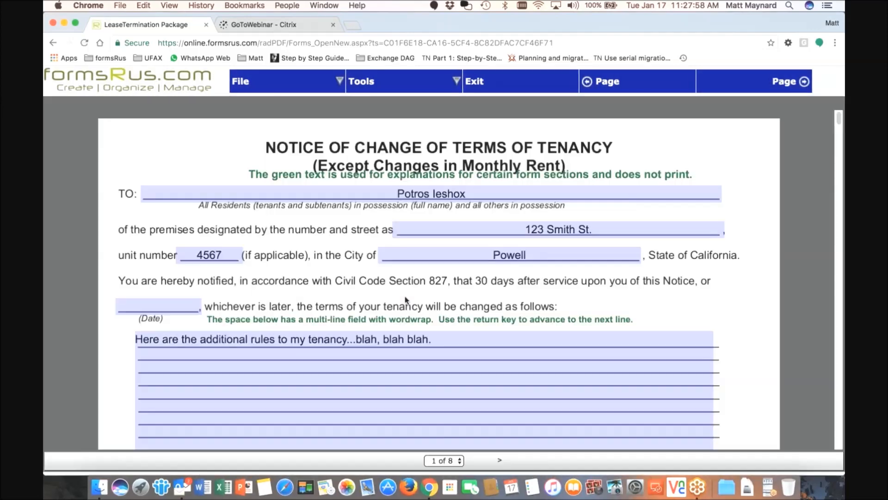
Try editing the clause wording with test text, then delete it all to empty the field
click(422, 339)
drag(197, 340, 319, 343)
click(348, 348)
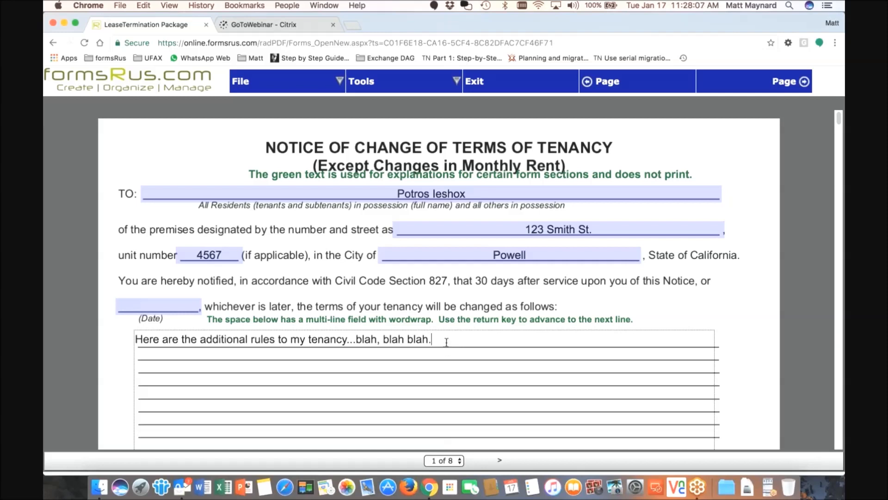
scroll(446, 342, down, 2)
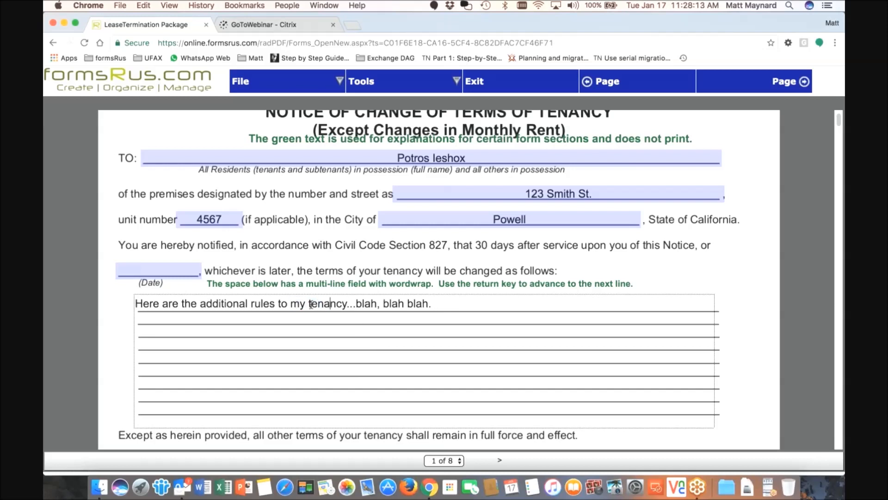
drag(252, 303, 312, 304)
text(fgfgf)
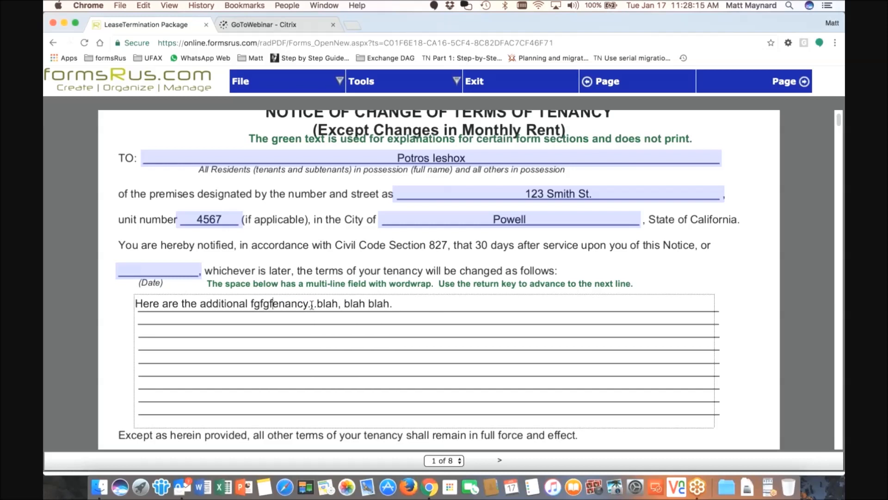
key(BackSpace)
key(BackSpace)
key(BackSpace)
text(asfdgdfgfdgfg)
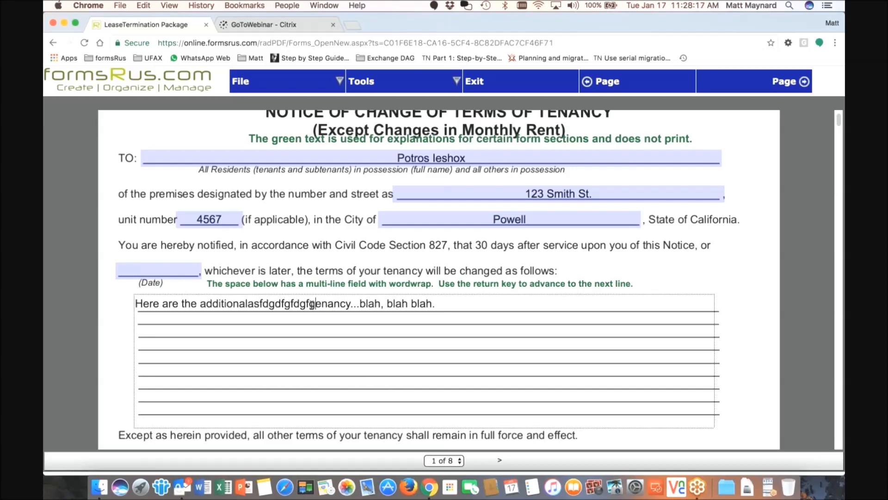
drag(365, 304, 435, 304)
key(BackSpace)
drag(175, 305, 119, 306)
key(BackSpace)
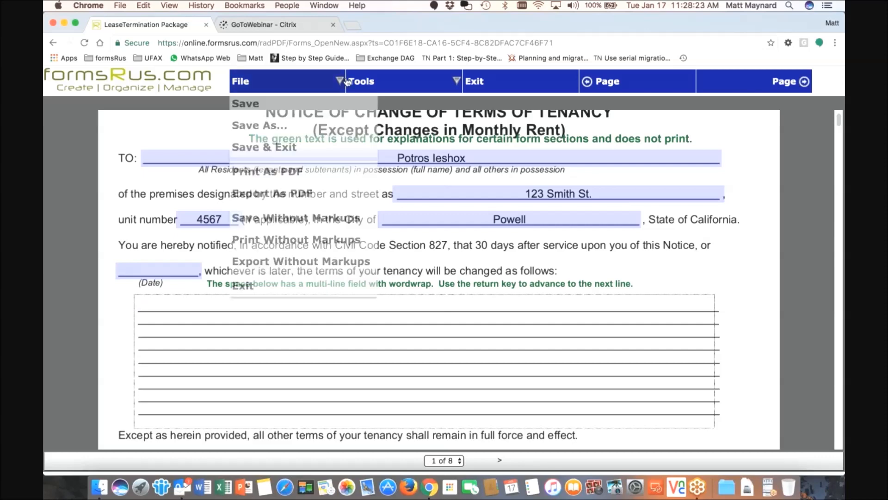
Exit the LeaseTermination Package with Save & Exit and go to the Manage Clients page
mouse_move(396, 82)
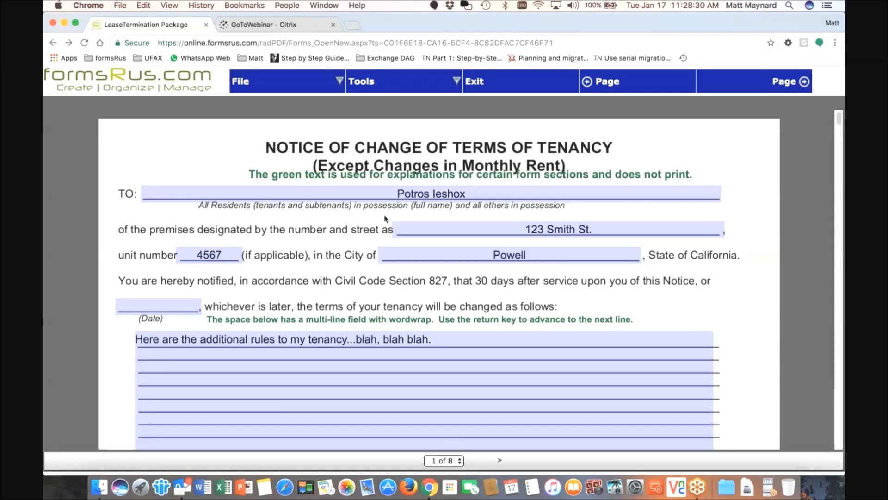
mouse_move(278, 81)
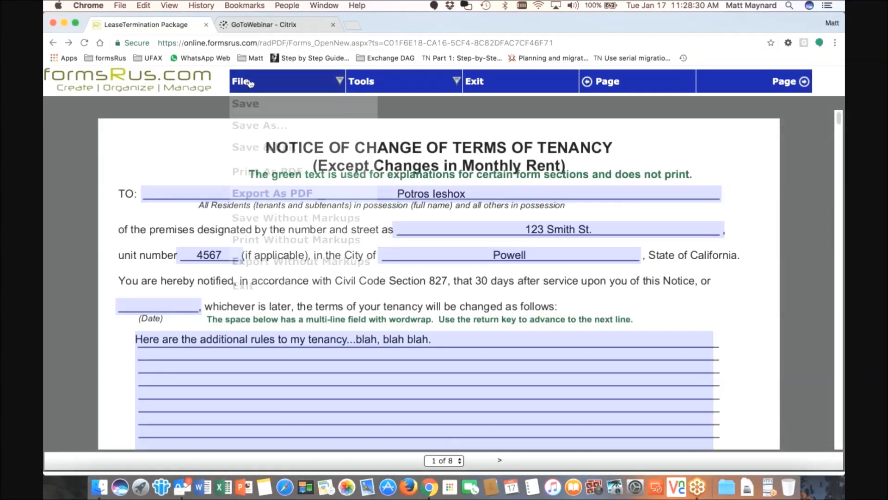
click(266, 285)
click(436, 298)
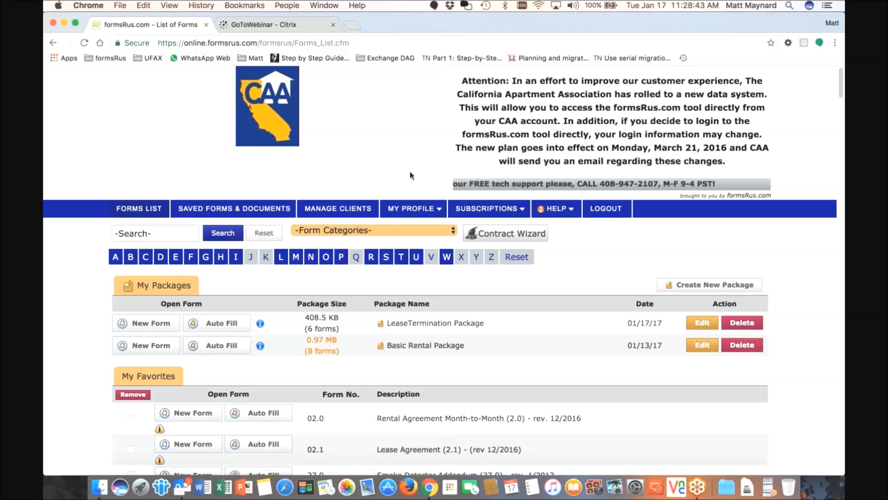
click(342, 212)
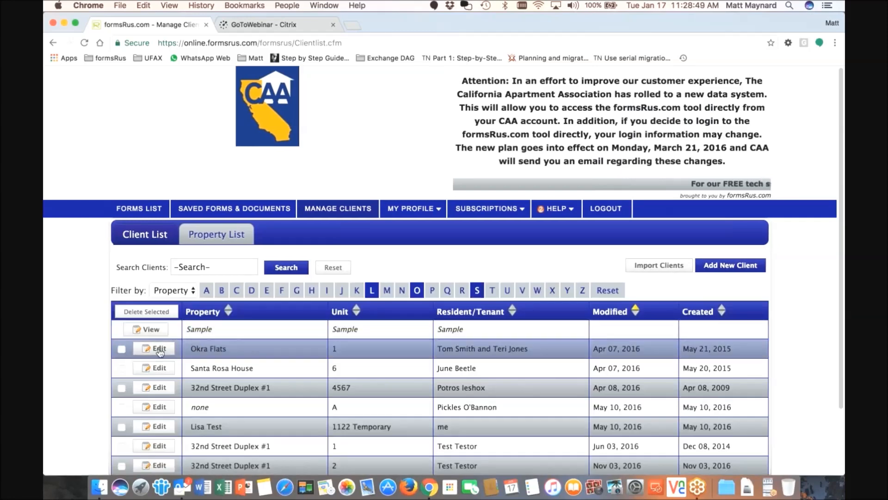
Open Okra Flats for editing, look over its unit and resident fields, then view its empty Notes
click(159, 350)
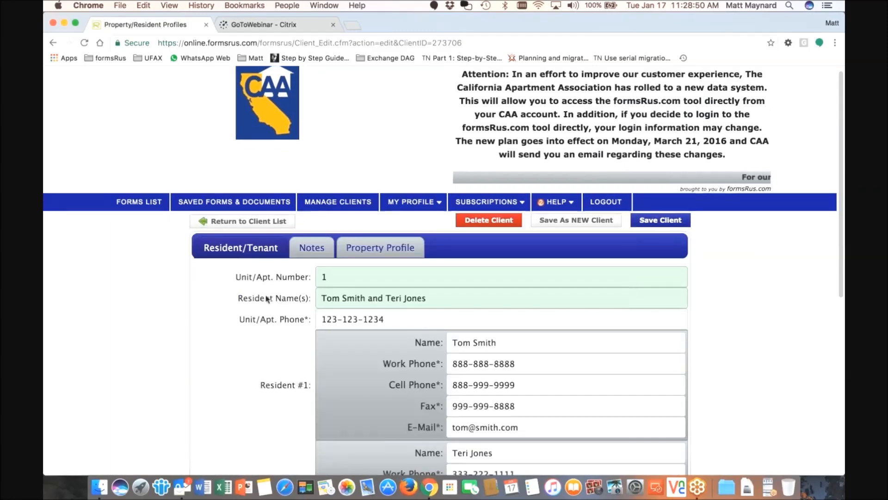
scroll(264, 301, down, 3)
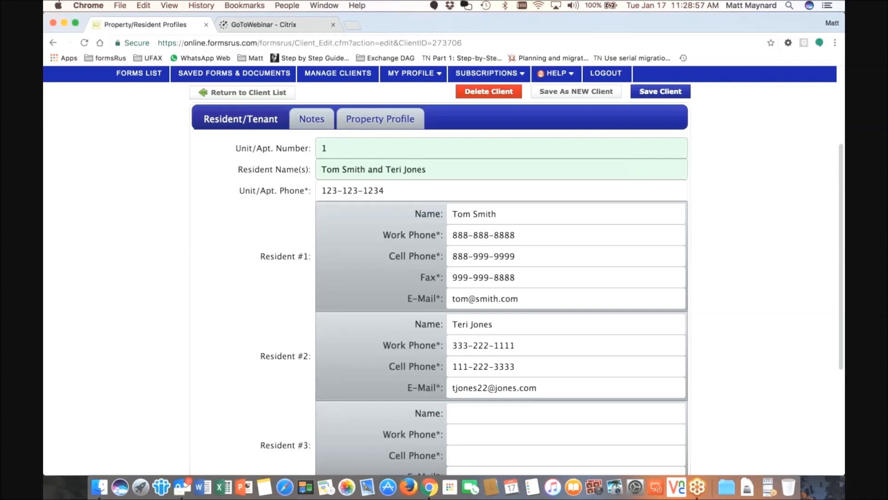
click(327, 145)
click(357, 171)
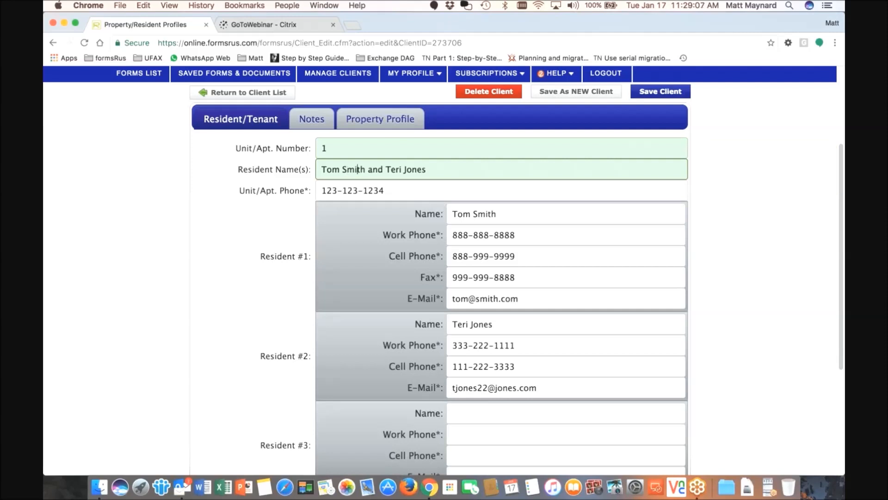
scroll(444, 271, down, 3)
scroll(444, 271, down, 6)
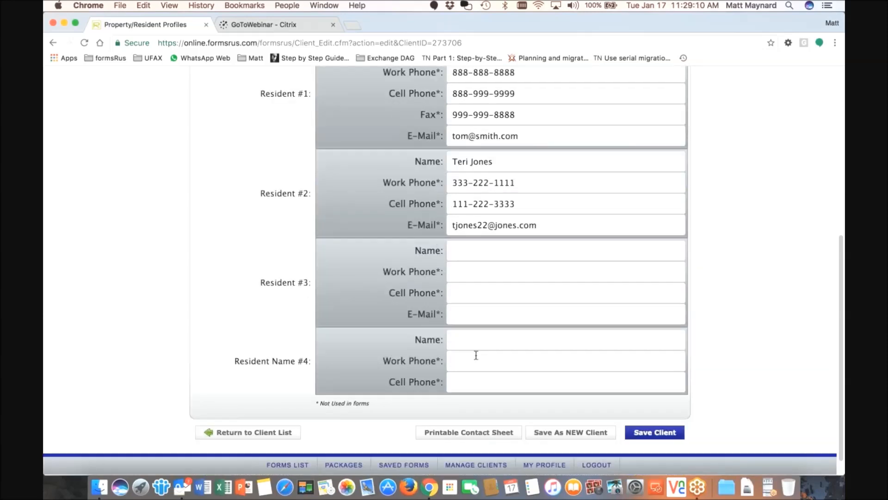
scroll(476, 355, up, 9)
click(312, 254)
click(269, 319)
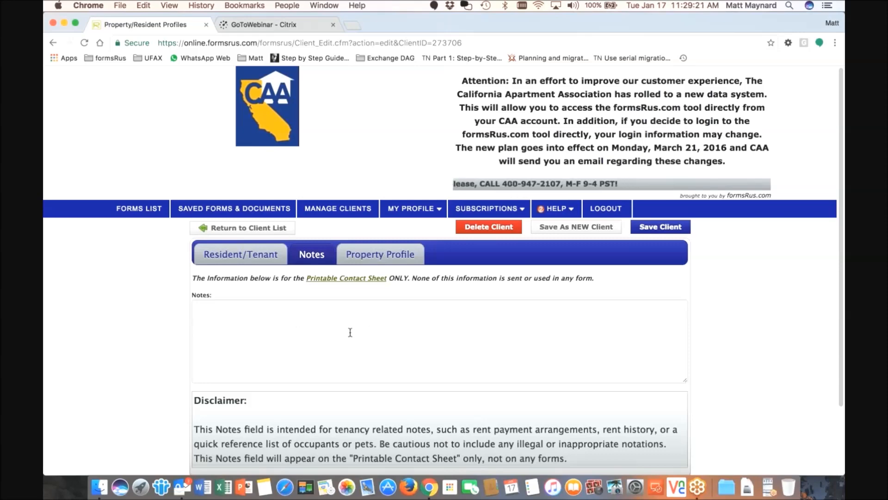
Check the Property Profile with Okra Flats kept selected, then go back to Resident/Tenant
click(374, 252)
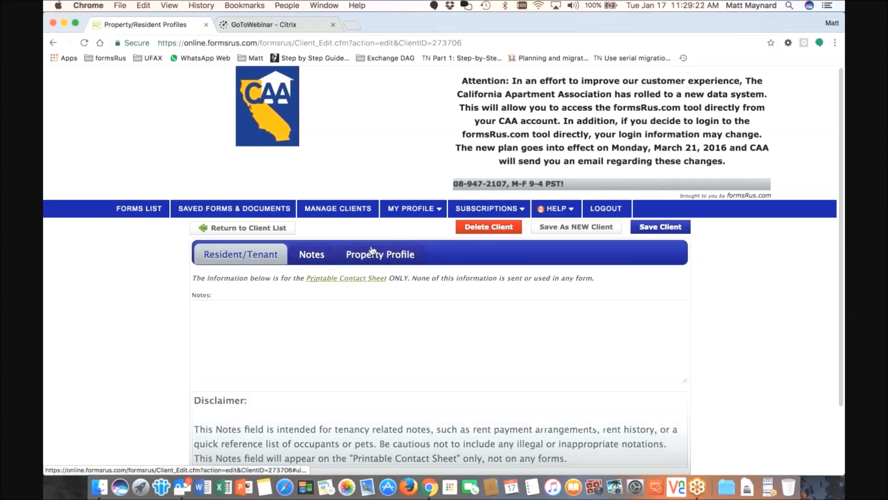
scroll(374, 250, down, 5)
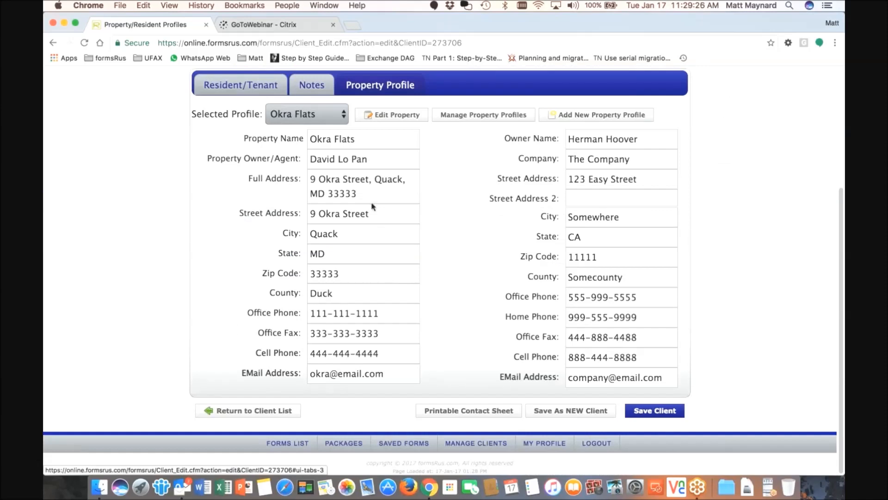
scroll(365, 208, up, 1)
scroll(366, 207, up, 1)
click(342, 143)
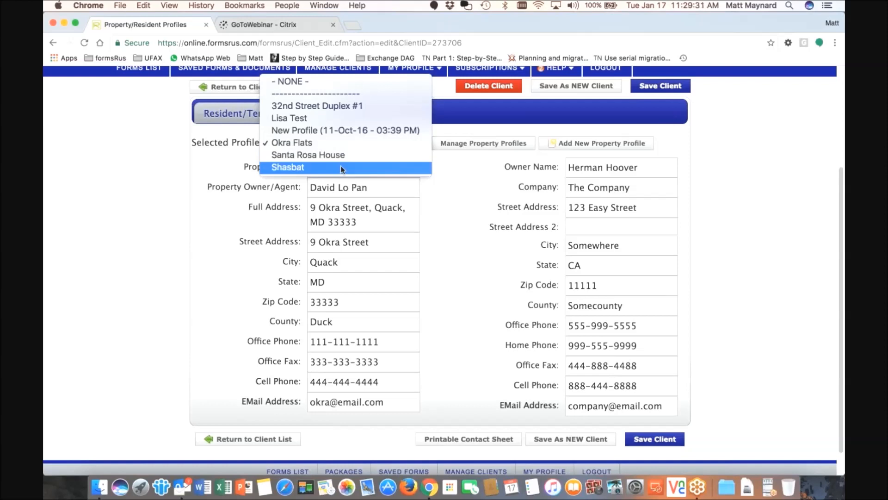
click(326, 140)
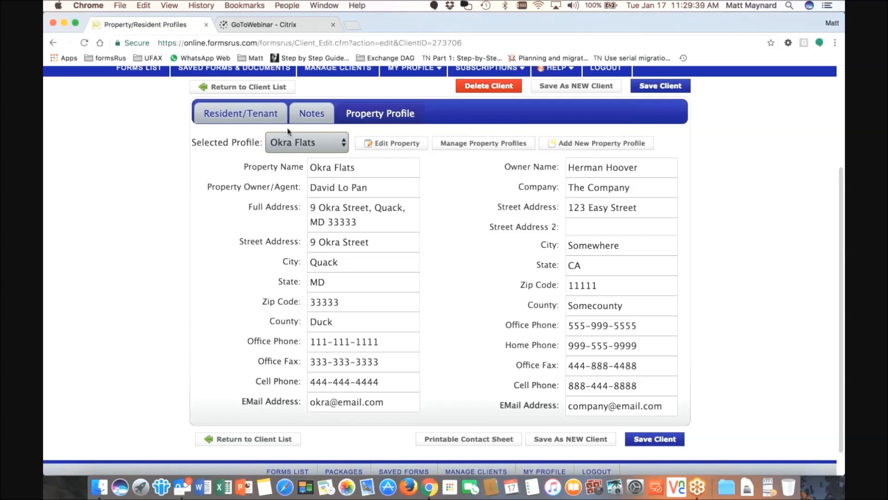
click(236, 117)
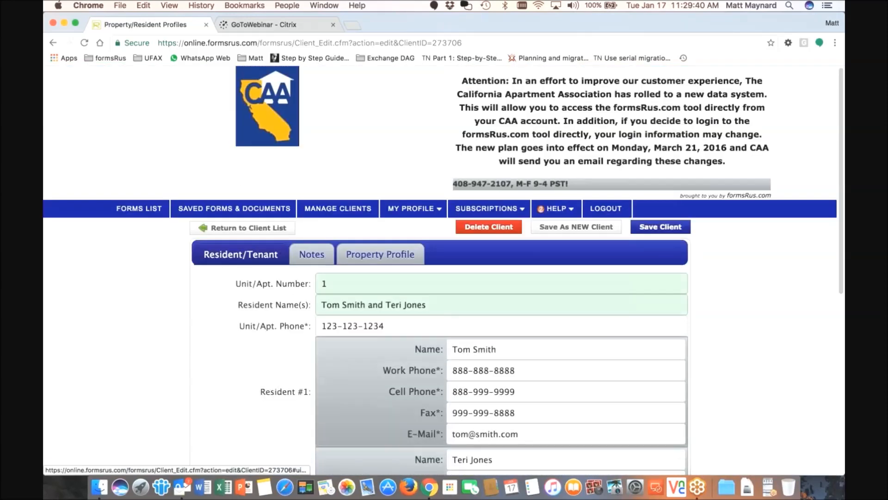
Leave the Okra Flats profile for the client list and start a blank new client
scroll(381, 261, down, 3)
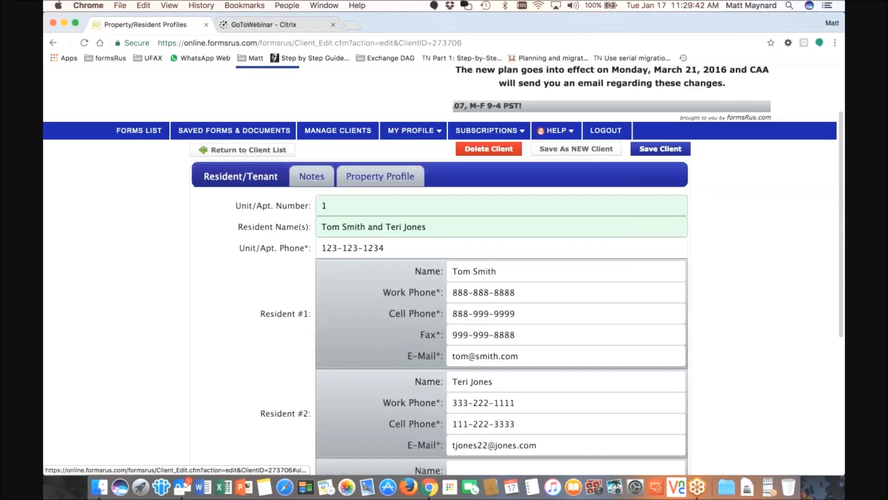
scroll(378, 263, down, 5)
click(329, 102)
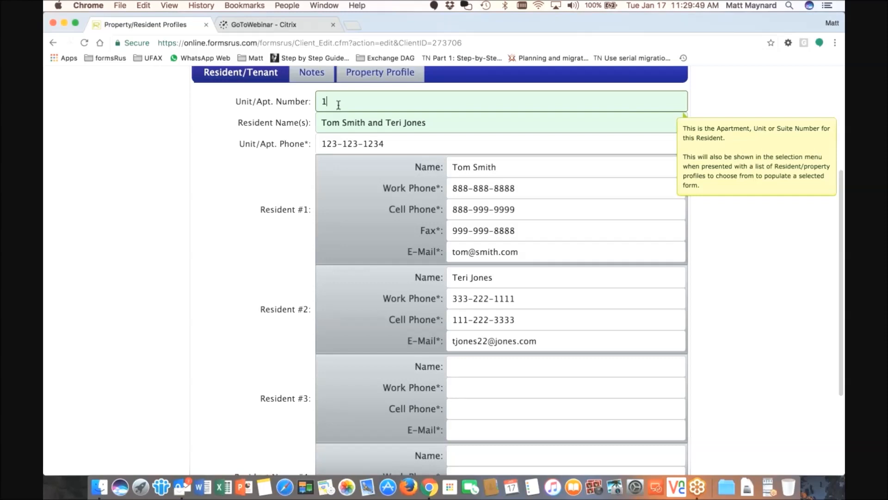
mouse_move(336, 124)
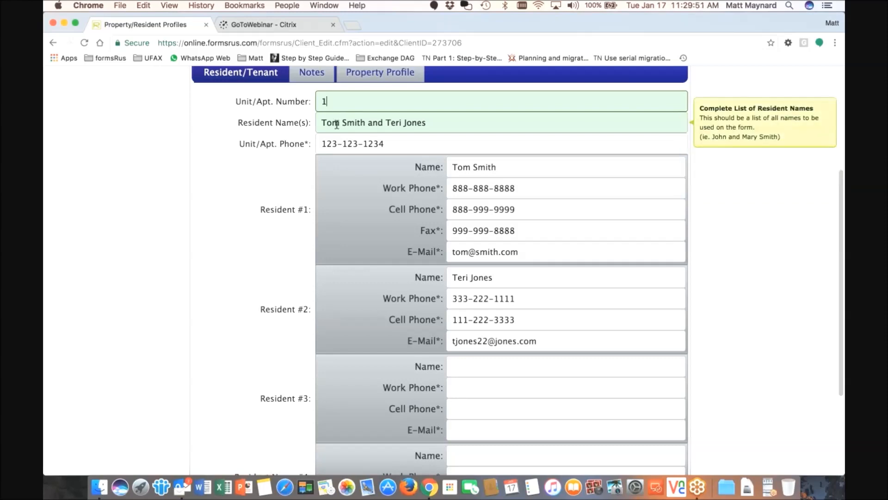
mouse_move(336, 99)
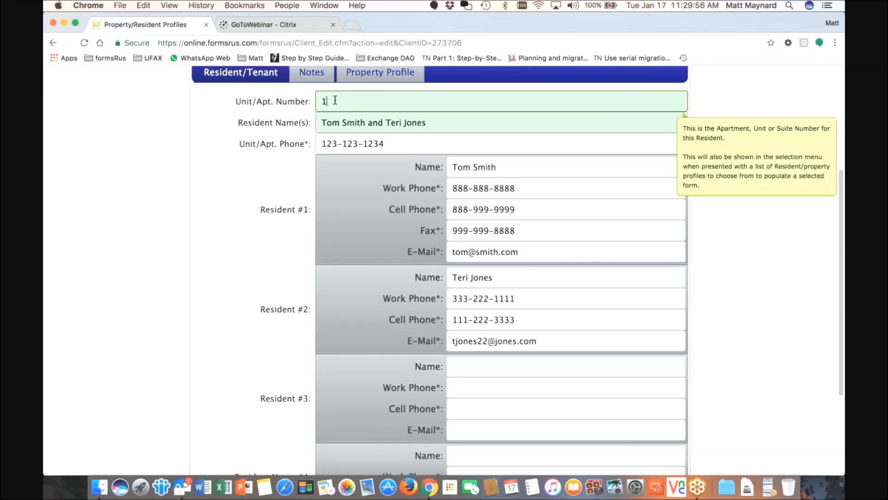
scroll(336, 100, up, 5)
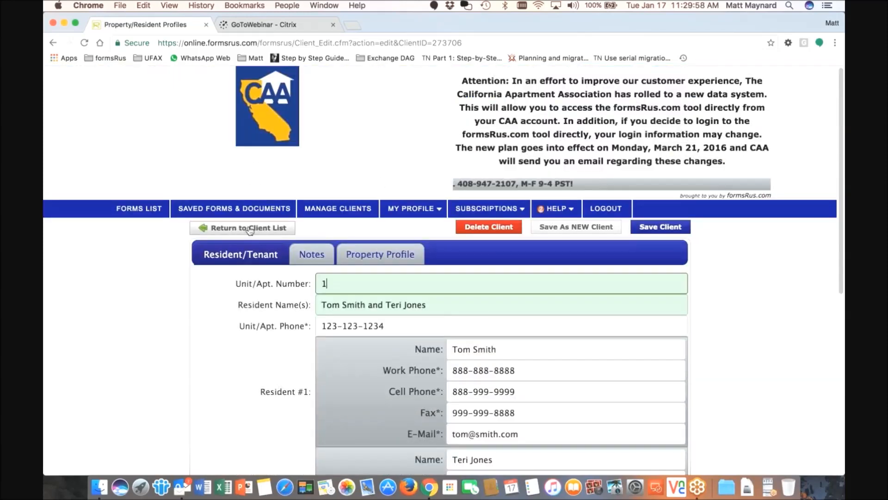
click(341, 211)
click(730, 268)
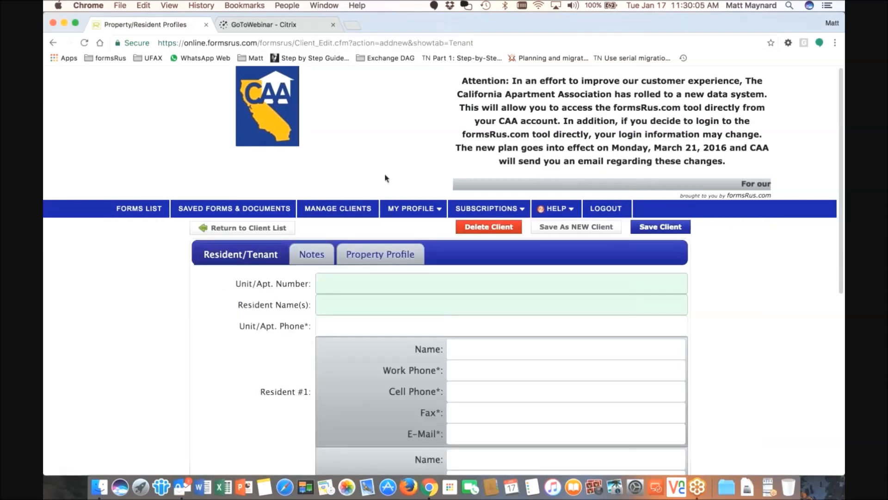
Switch the new client to its Property Profile section
scroll(367, 169, down, 2)
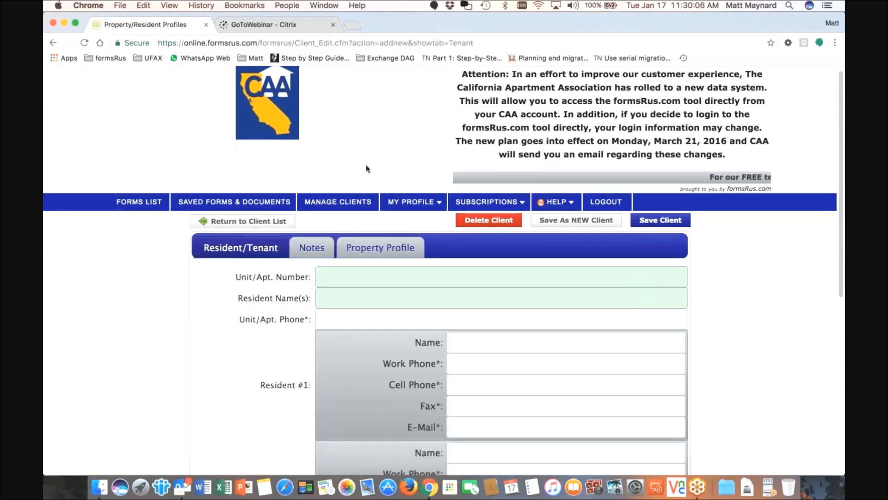
scroll(367, 168, down, 6)
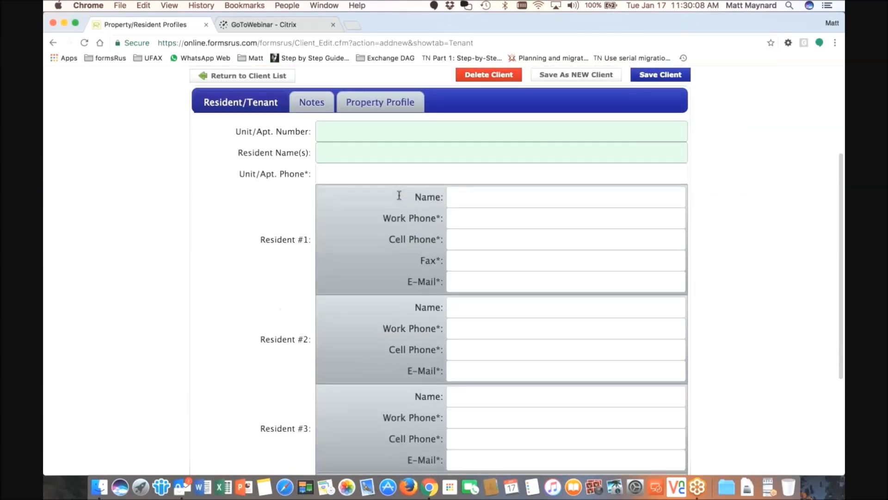
scroll(404, 198, up, 1)
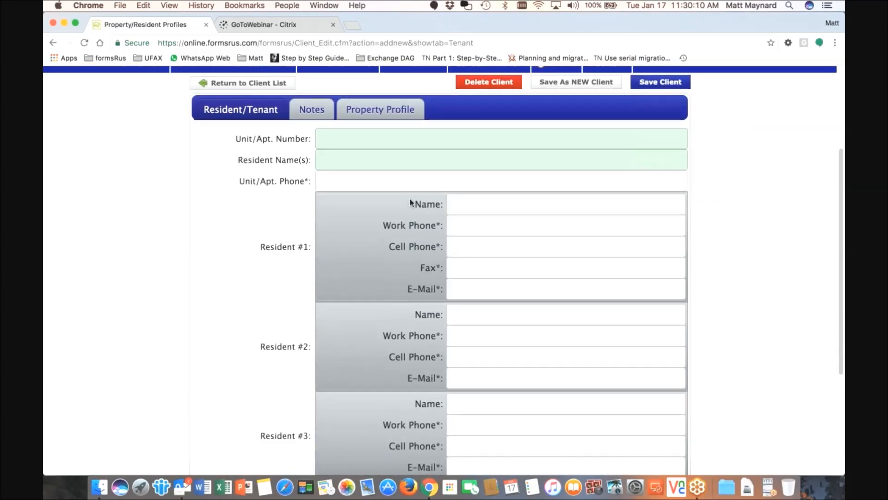
scroll(403, 190, up, 2)
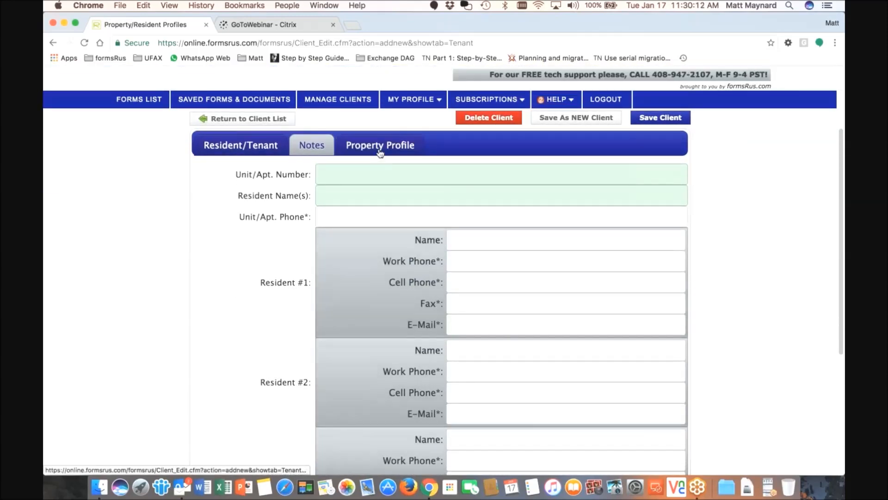
click(381, 146)
scroll(380, 153, up, 3)
scroll(416, 208, down, 1)
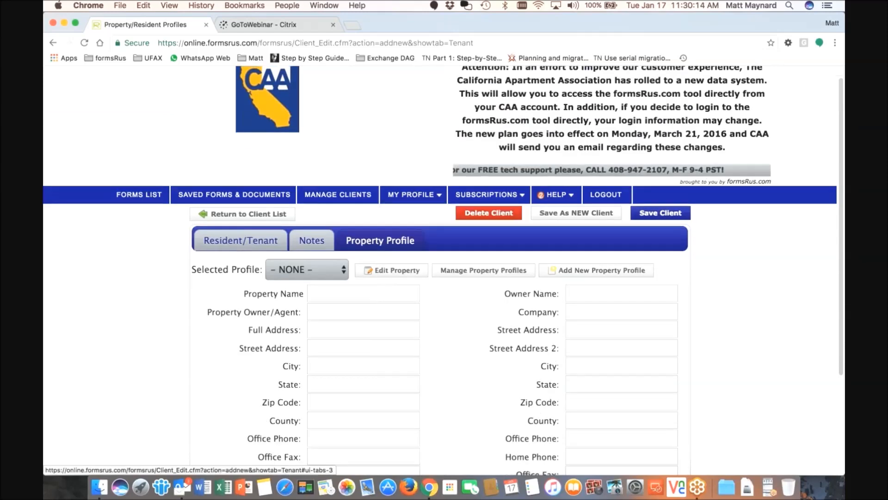
scroll(407, 195, down, 1)
Keep Selected Profile as NONE, add a new property profile, and discard the resident changes
click(307, 262)
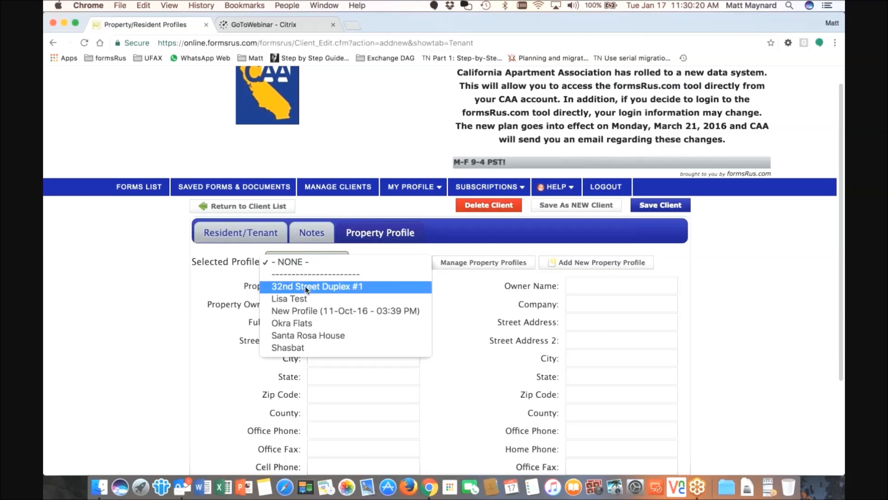
click(351, 139)
click(306, 265)
click(351, 157)
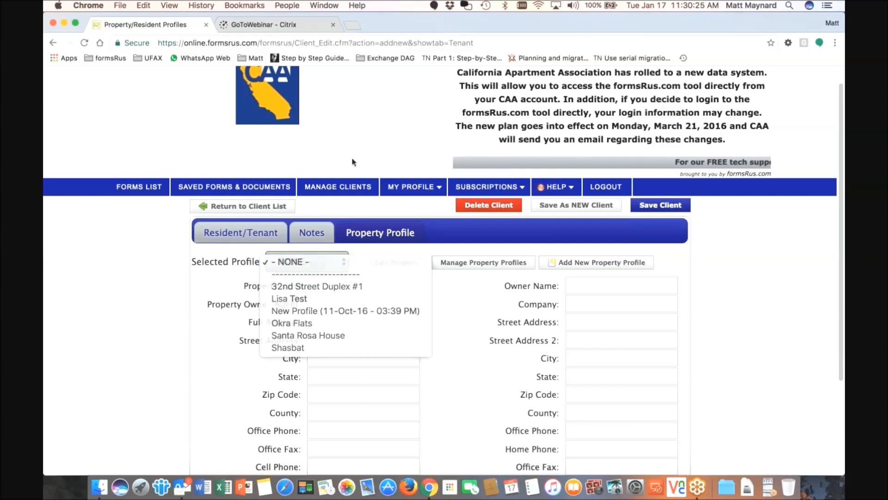
click(585, 272)
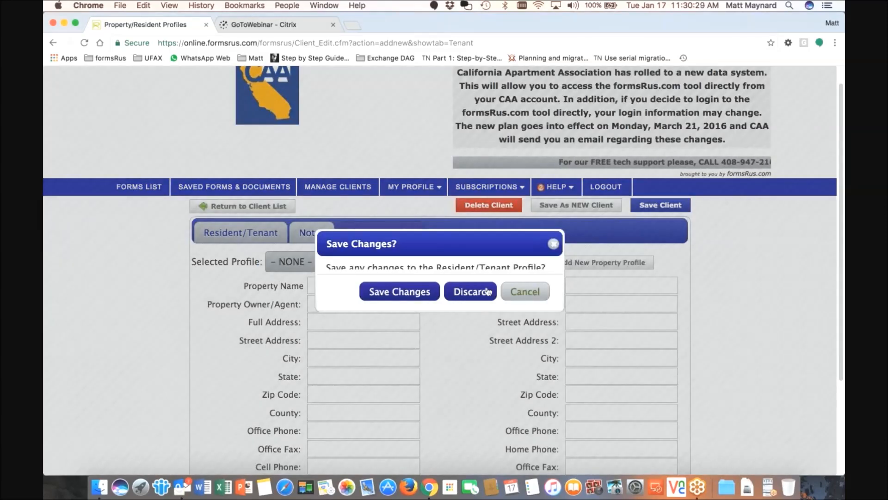
click(475, 295)
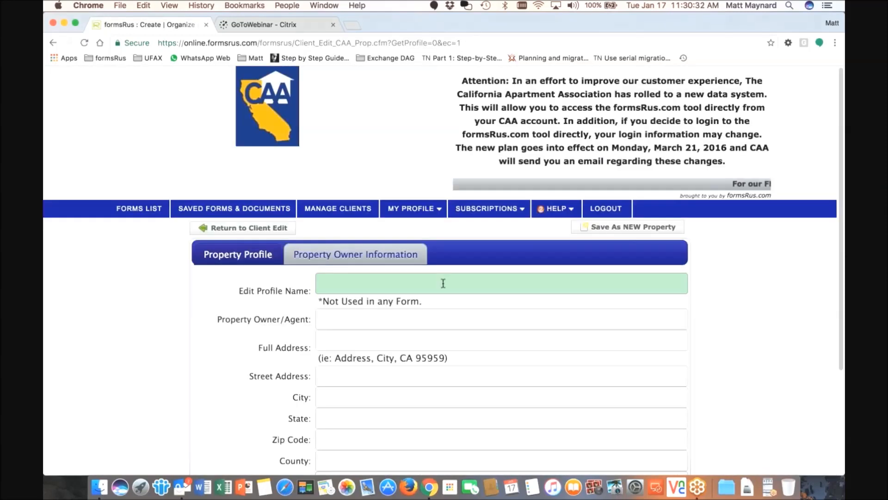
Name the new property profile '12345 CAA Drive', correcting it from '12345 CAA Training'
click(444, 283)
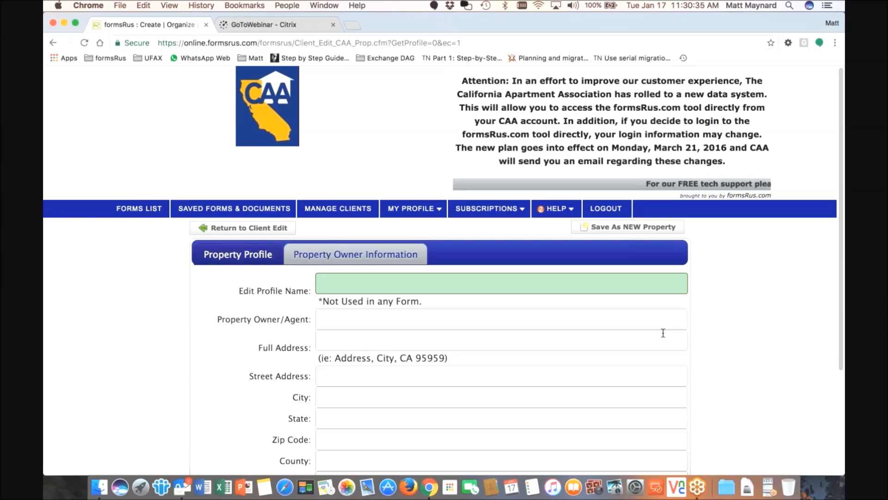
text(1234)
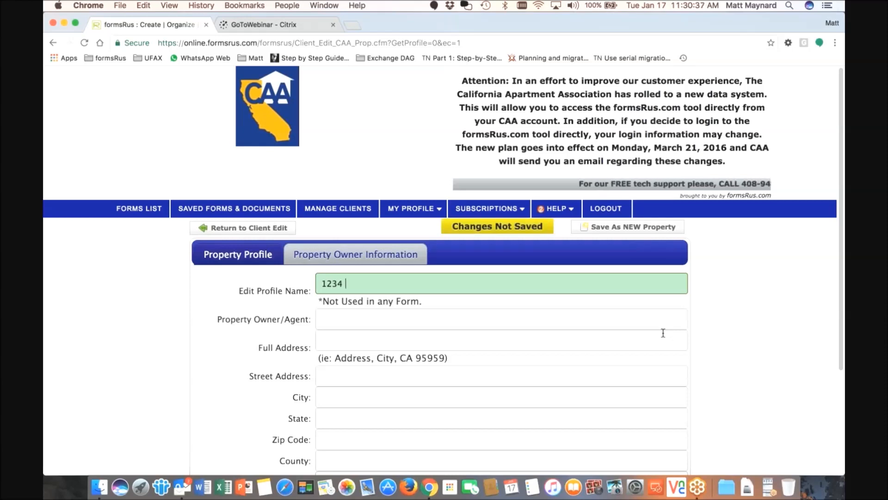
text(5 CAA )
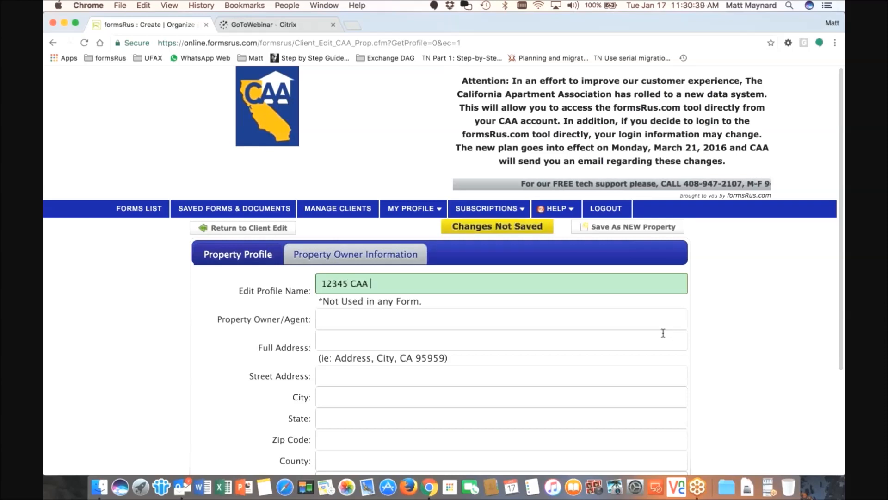
text(Training)
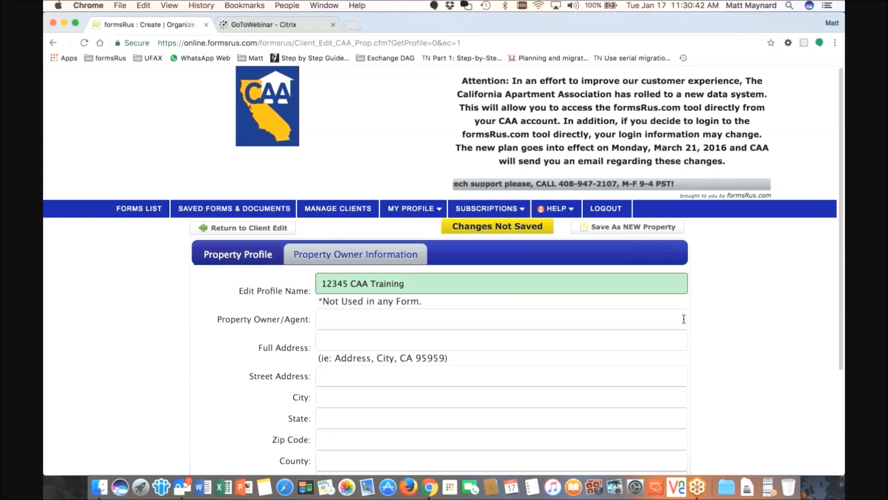
key(BackSpace)
key(BackSpace)
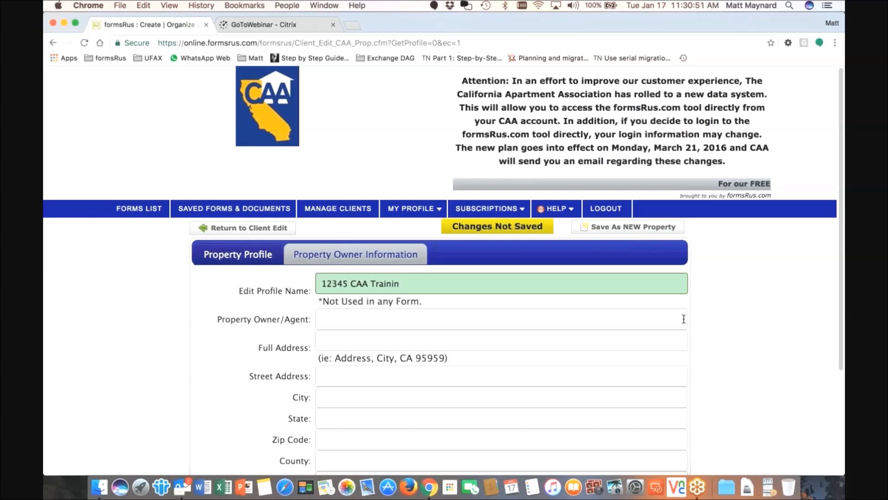
text(Drive)
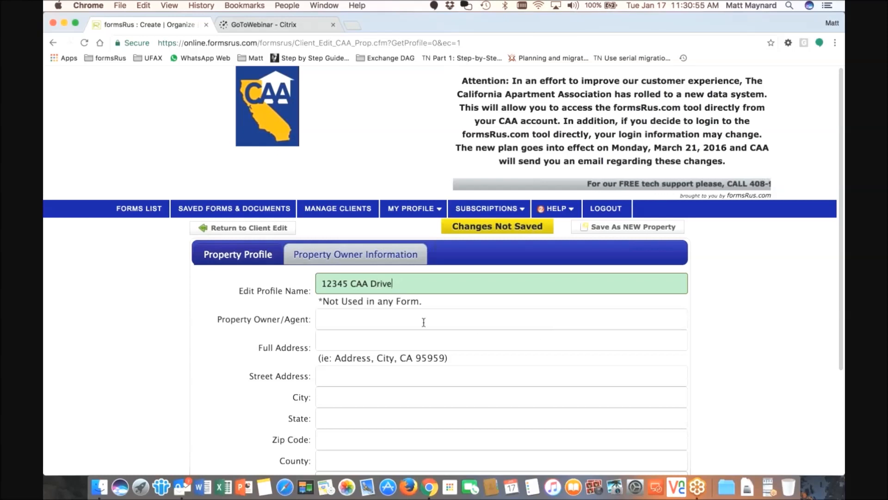
Enter the owner/agent's name and the property's full address
click(424, 322)
key(Tab)
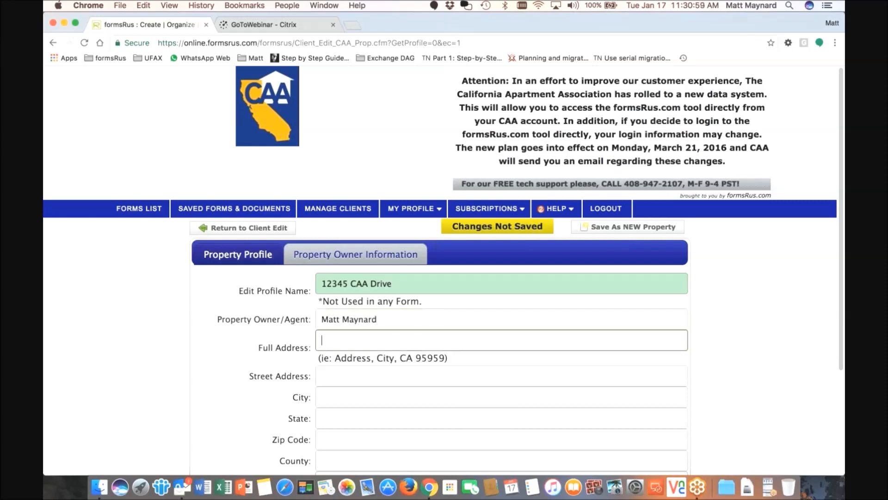
text(12345)
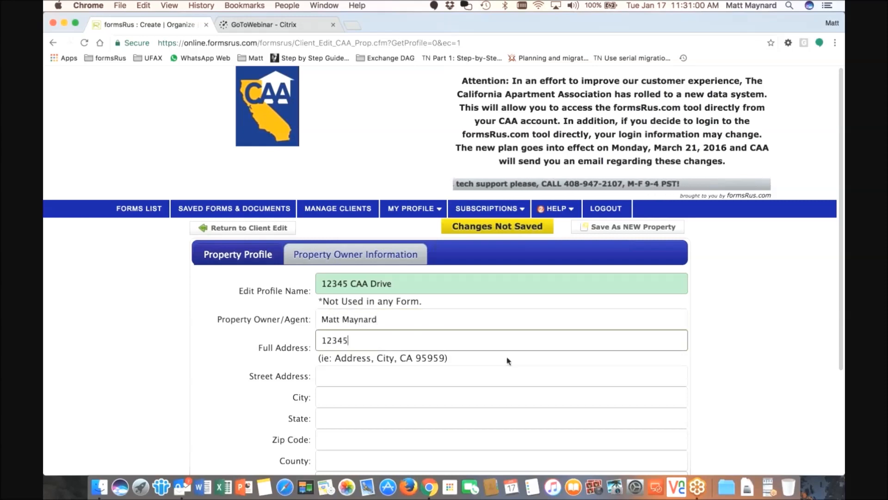
text( CAA Street, Sacramento, CA)
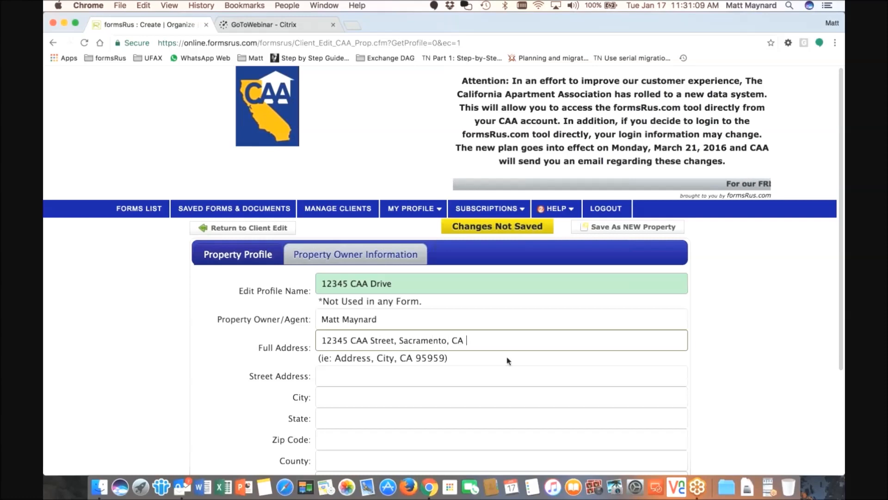
text( 94103)
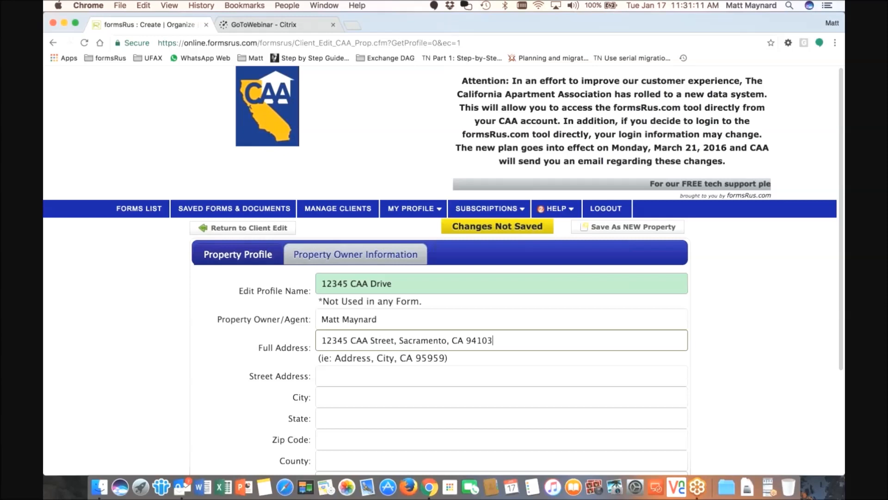
scroll(504, 350, down, 1)
click(504, 352)
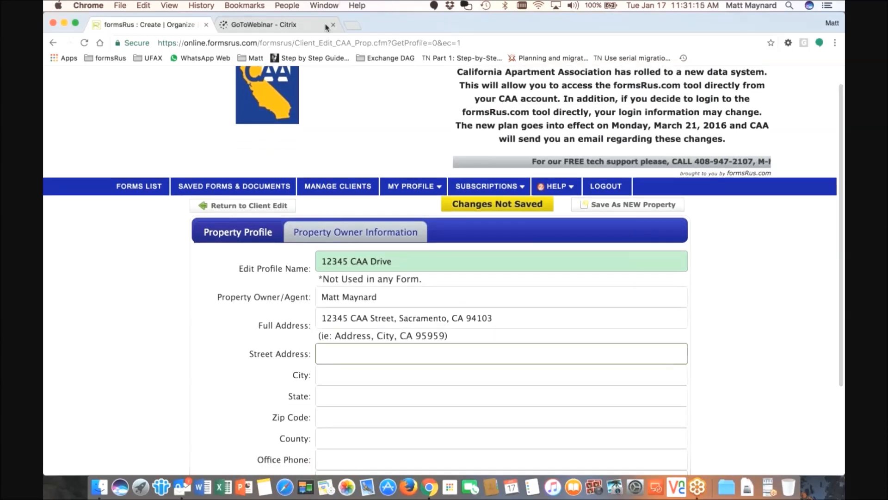
Copy the street from the full address into Street Address and fill in the city
drag(393, 318, 322, 318)
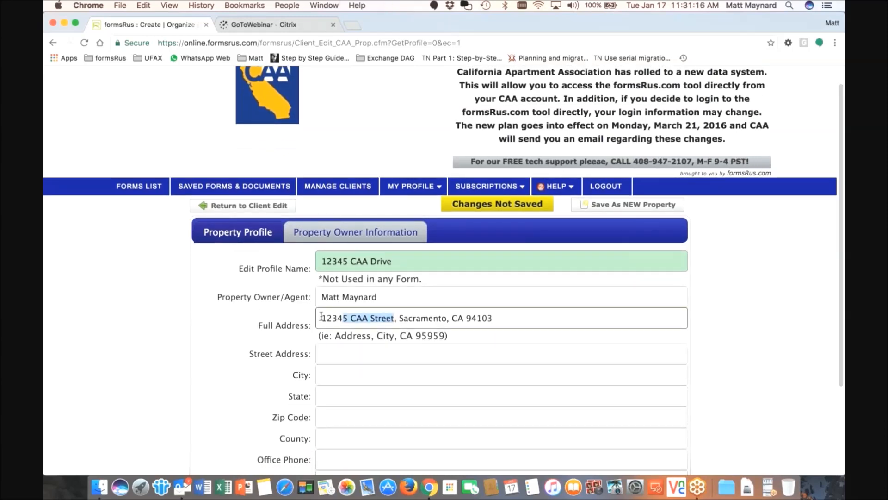
key(super+c)
click(349, 353)
key(super+v)
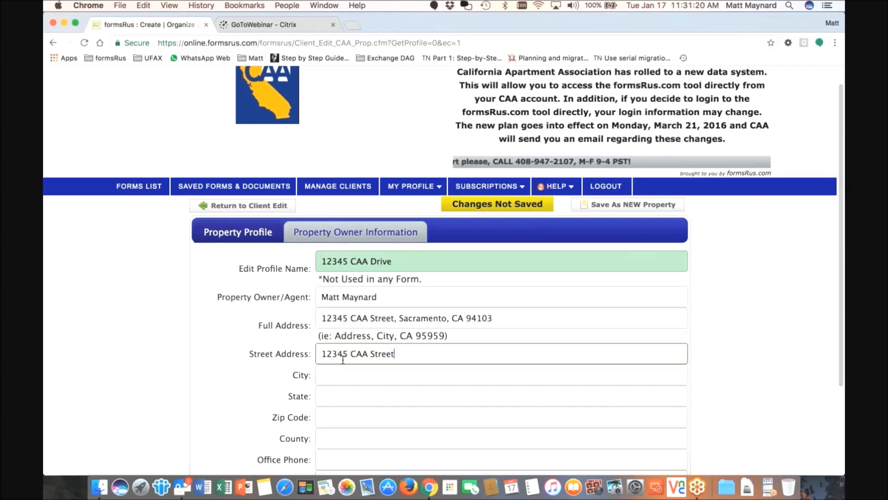
scroll(343, 360, down, 1)
scroll(343, 359, down, 1)
click(444, 359)
text(Sc)
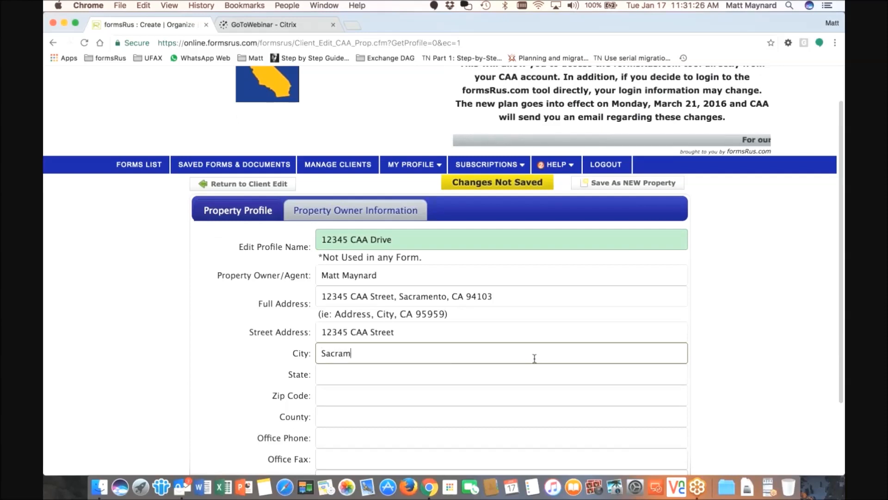
text(o)
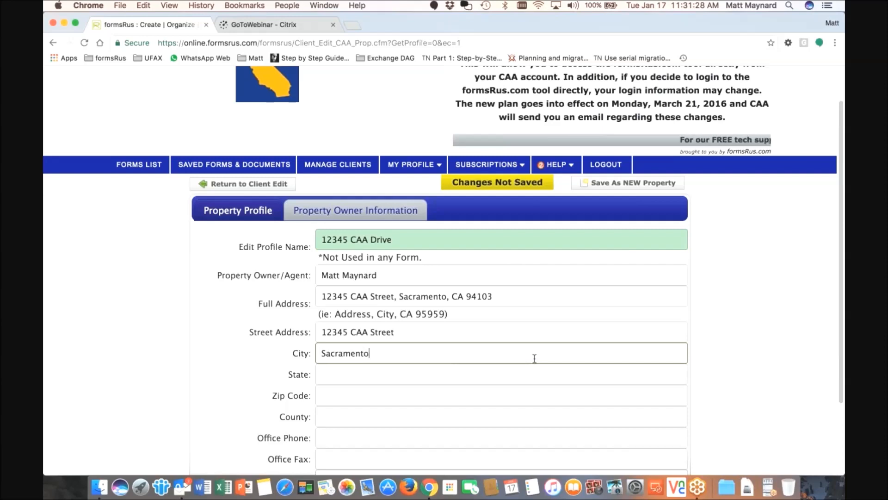
Fill in state CA, the zip code, and Sacramento county
click(487, 379)
text(CA)
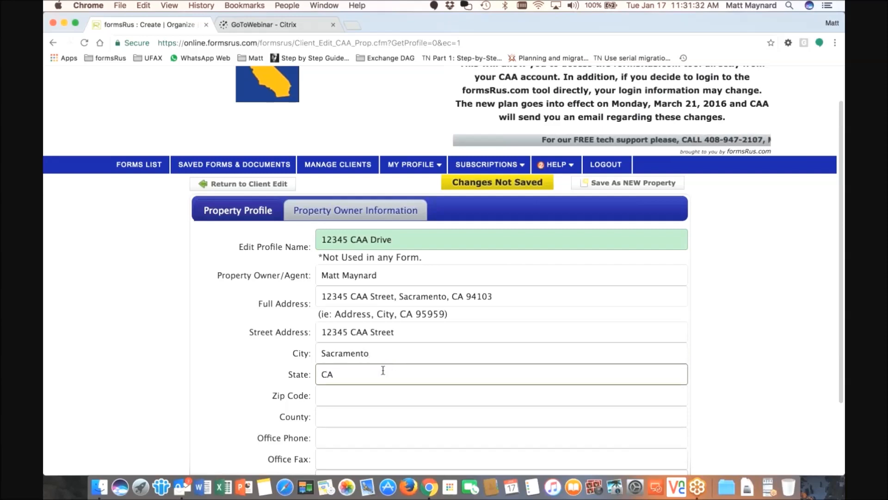
scroll(370, 380, down, 1)
click(350, 388)
text(94103)
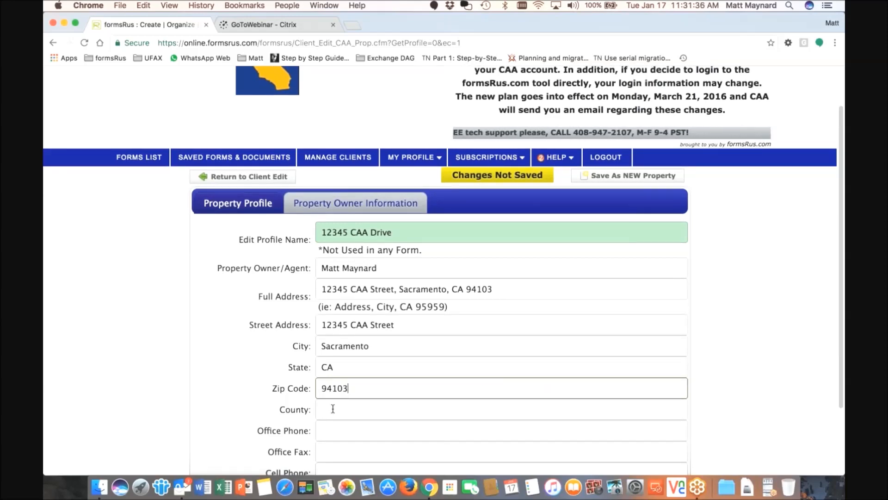
click(333, 408)
text(Sacramento)
scroll(339, 407, down, 1)
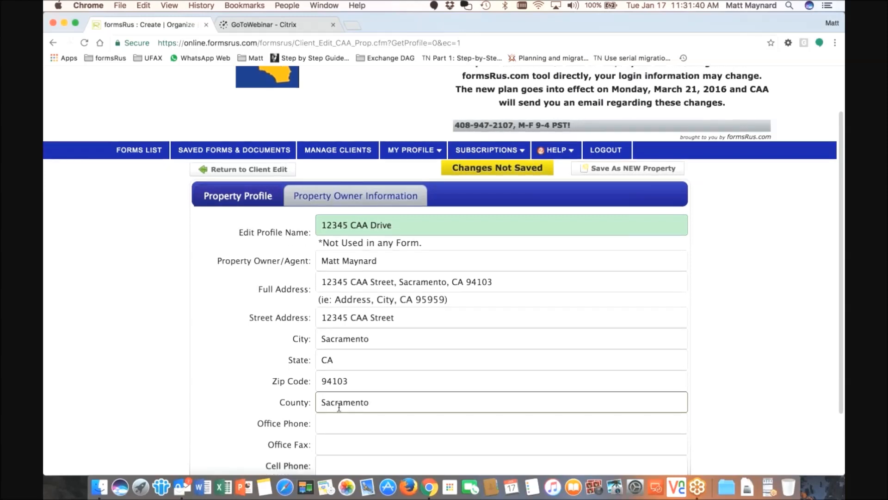
scroll(339, 407, down, 3)
Enter the office phone number and contact e-mail address, leaving the fax blank
click(332, 364)
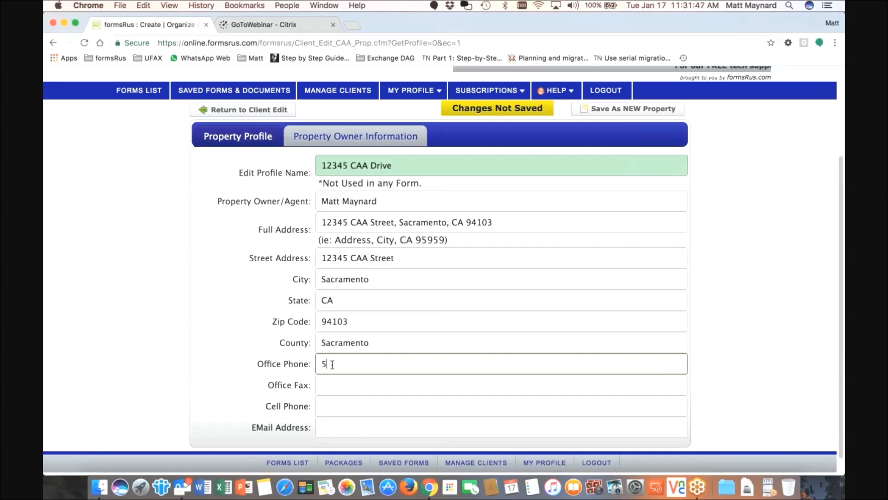
text(555-555-1212)
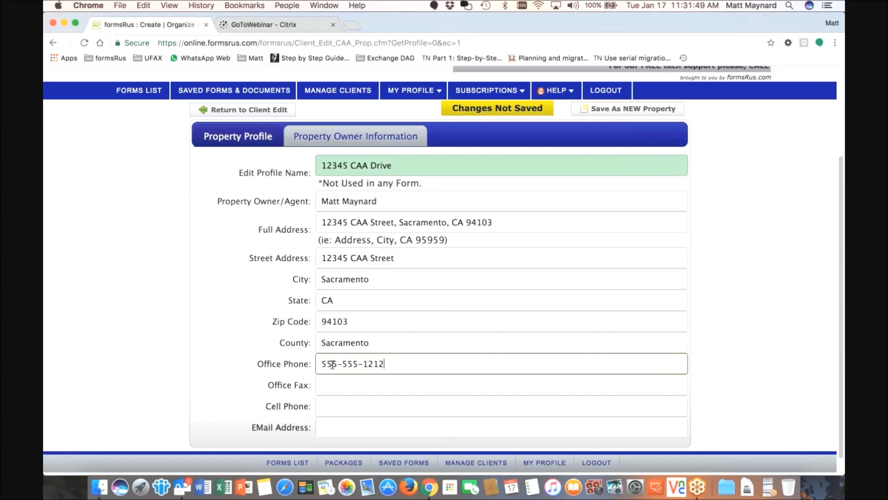
click(329, 405)
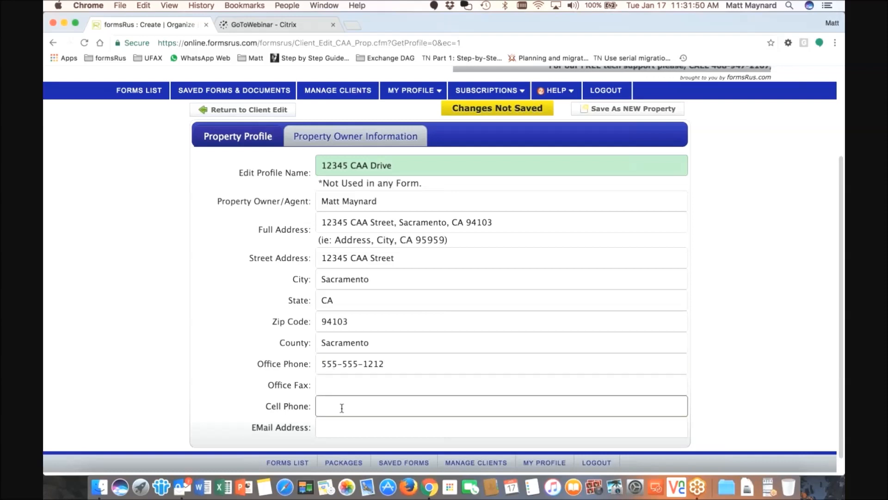
click(347, 424)
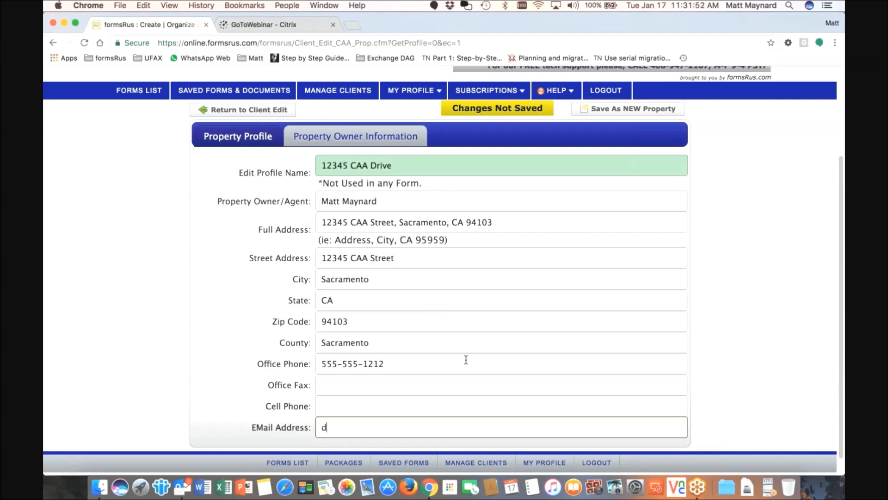
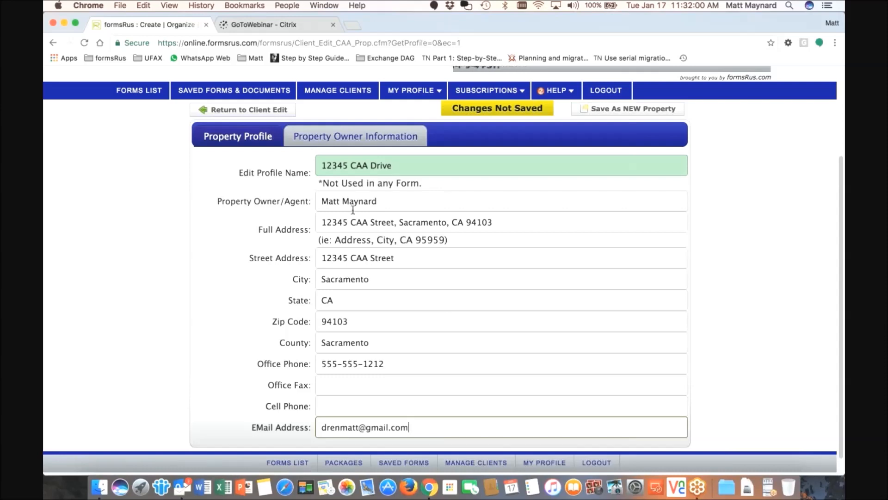
click(343, 140)
click(264, 139)
Enter the owner's name, company Acme Rental, Inc, and street address
click(343, 138)
click(342, 166)
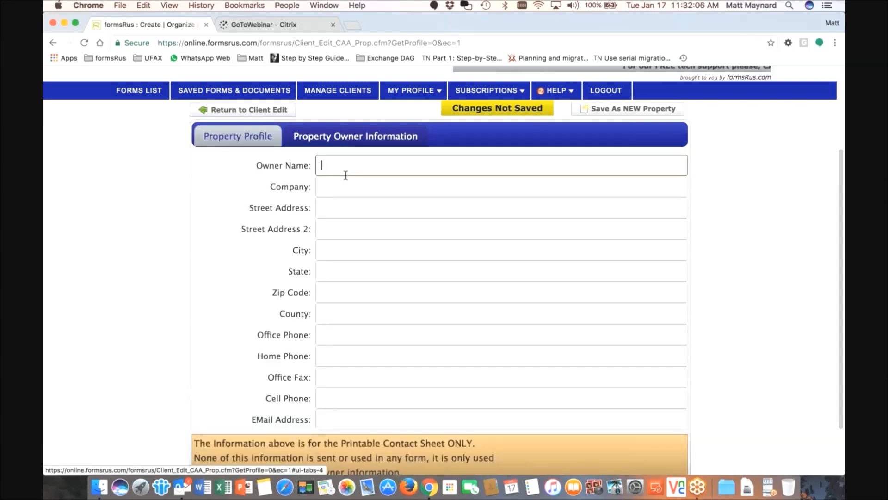
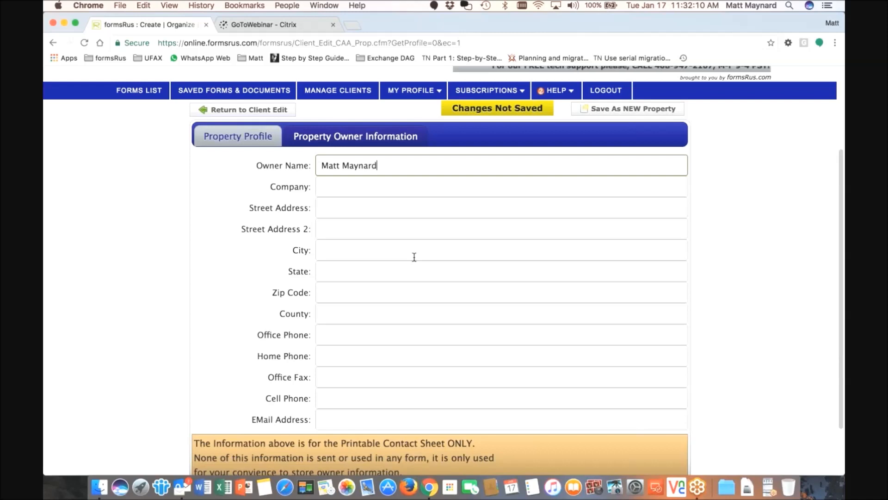
click(345, 186)
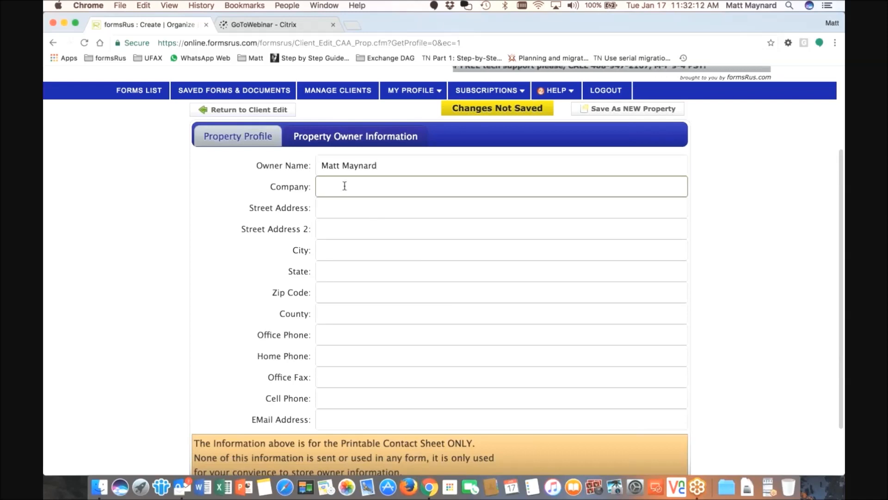
text(AcmeRe)
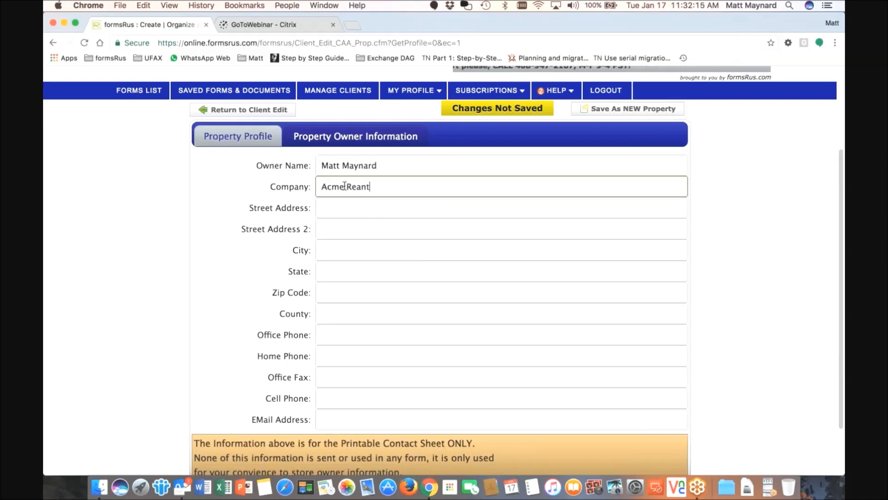
text(ntal, Inc)
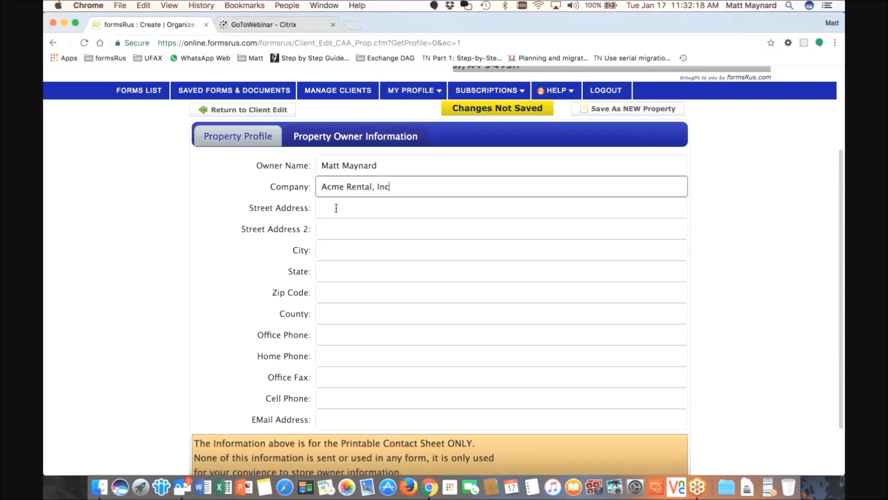
click(336, 208)
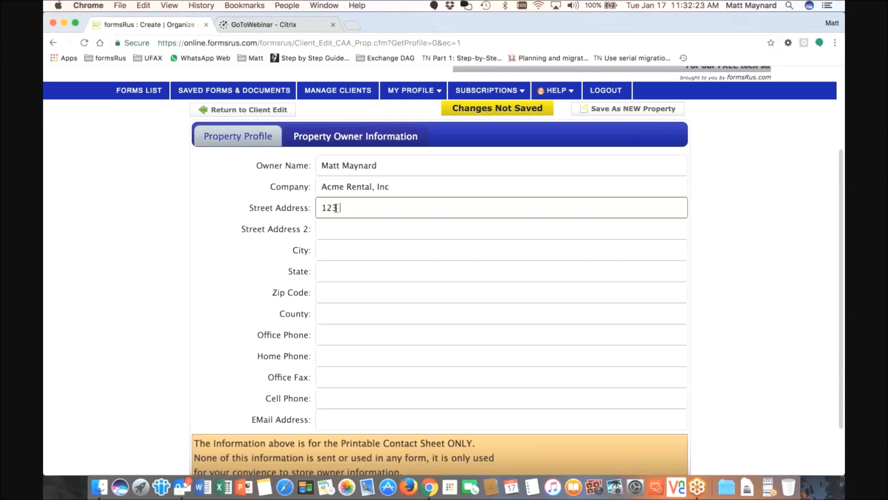
text(123 My Street)
Add the owner's city, state CA, zip, county and e-mail address
click(338, 251)
text(San Fra)
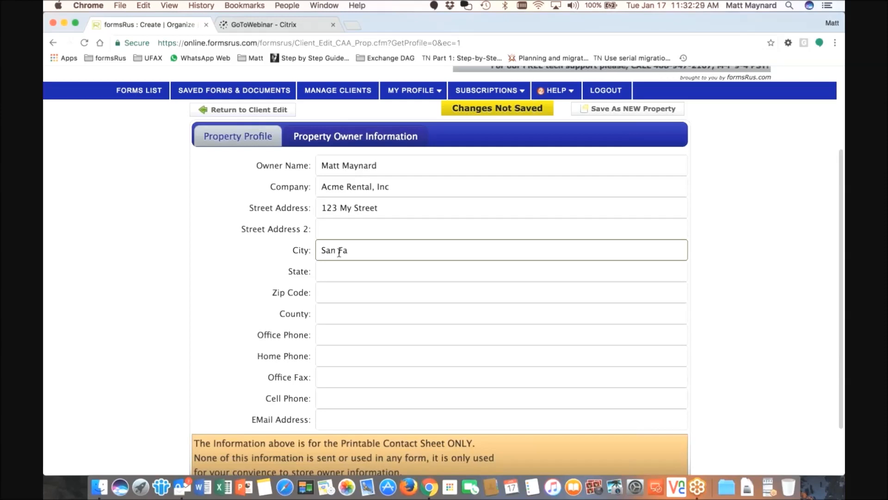
text(ncisco)
key(Tab)
text(CA)
key(Tab)
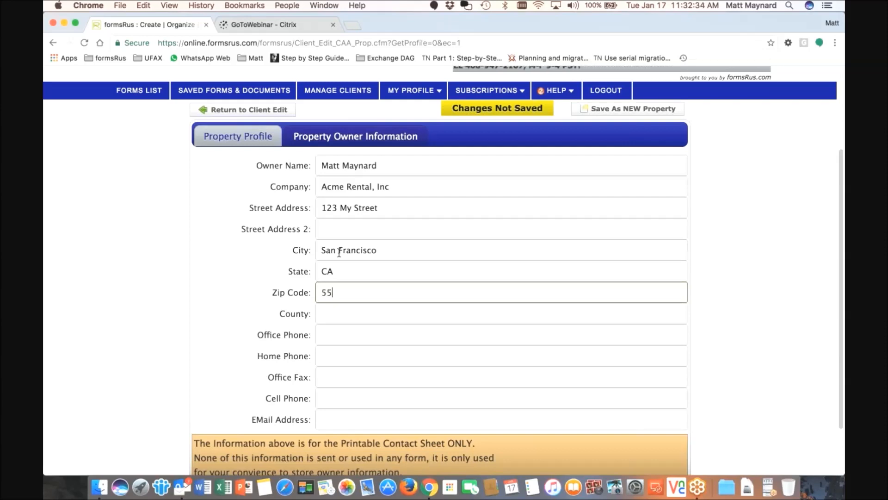
click(353, 314)
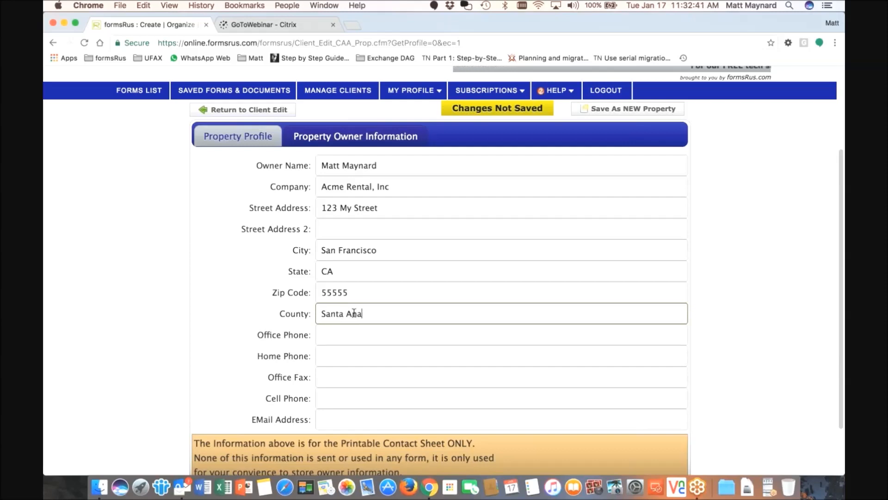
click(345, 423)
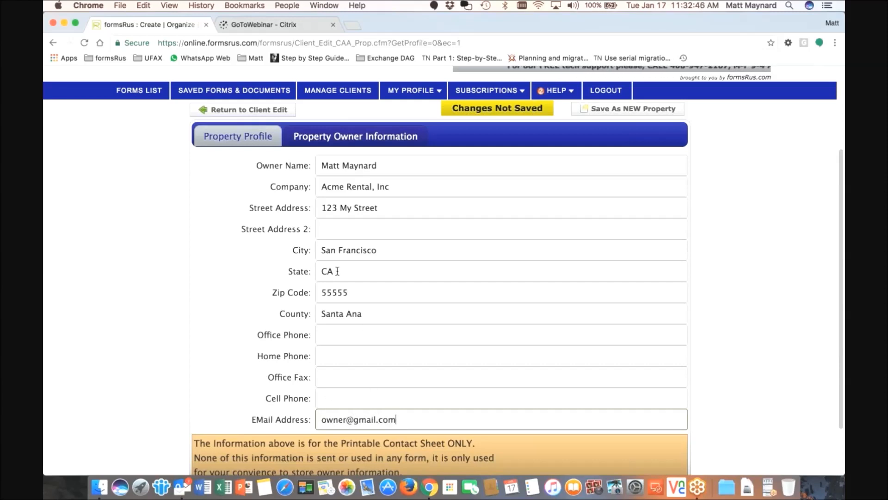
scroll(346, 327, up, 1)
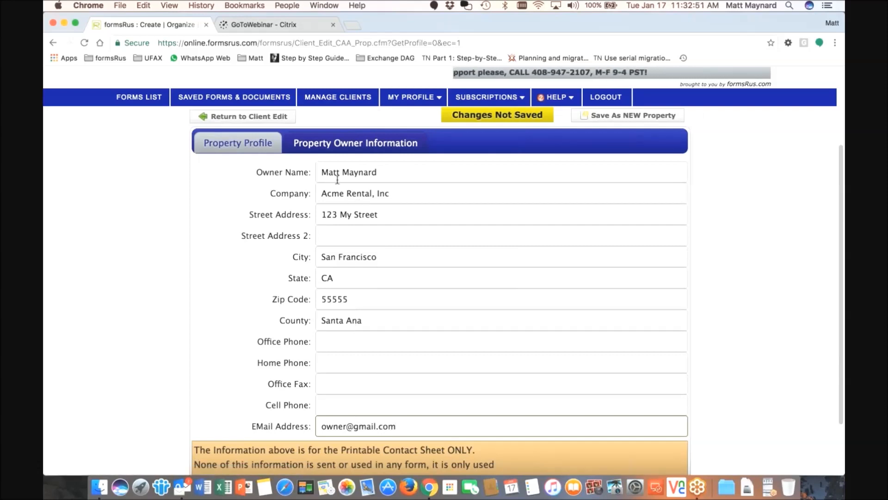
click(258, 145)
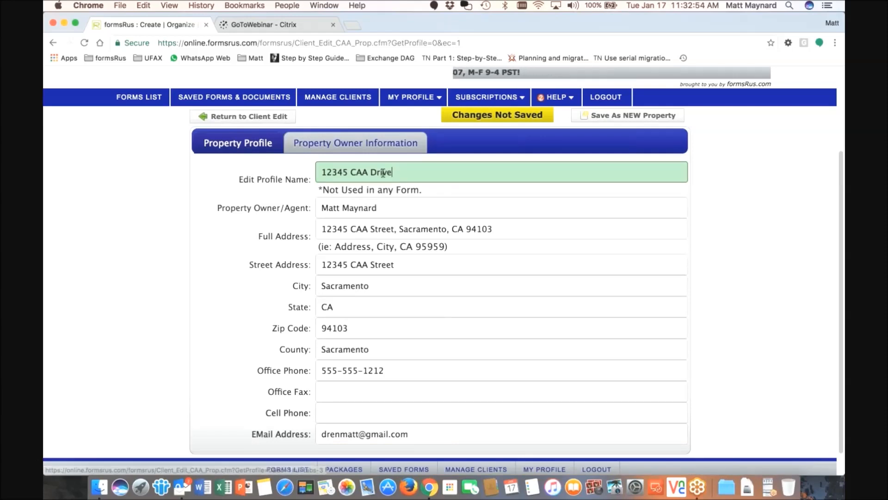
Save 12345 CAA Drive as a new property and return to the client list
mouse_move(386, 173)
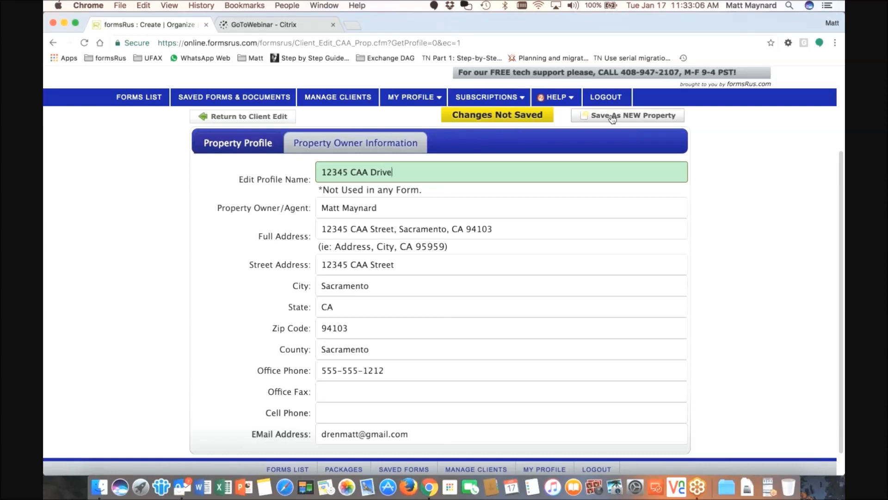
scroll(601, 125, up, 1)
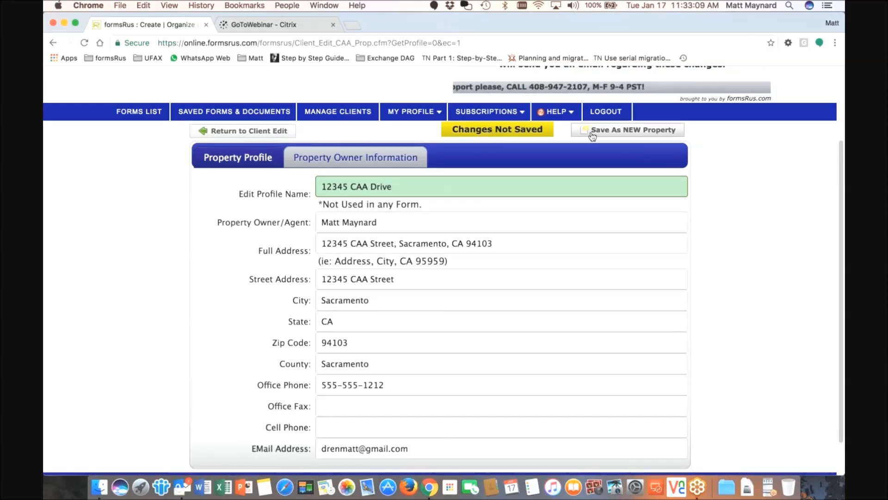
click(602, 132)
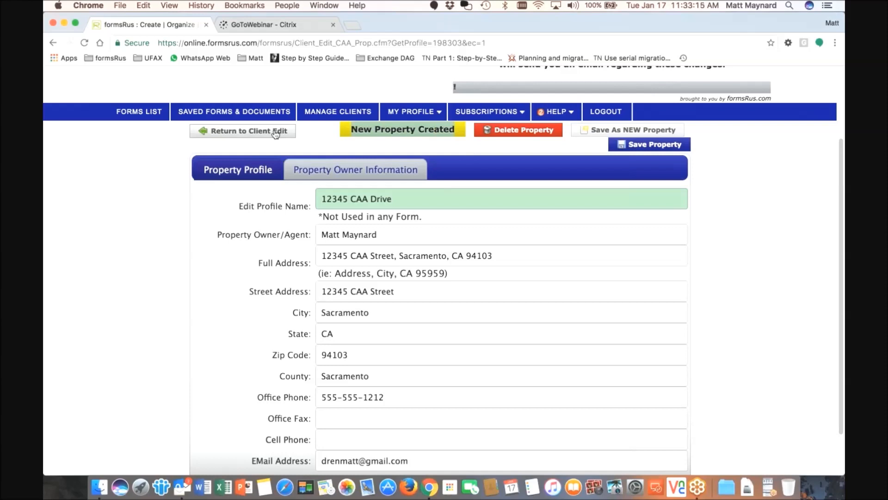
click(243, 133)
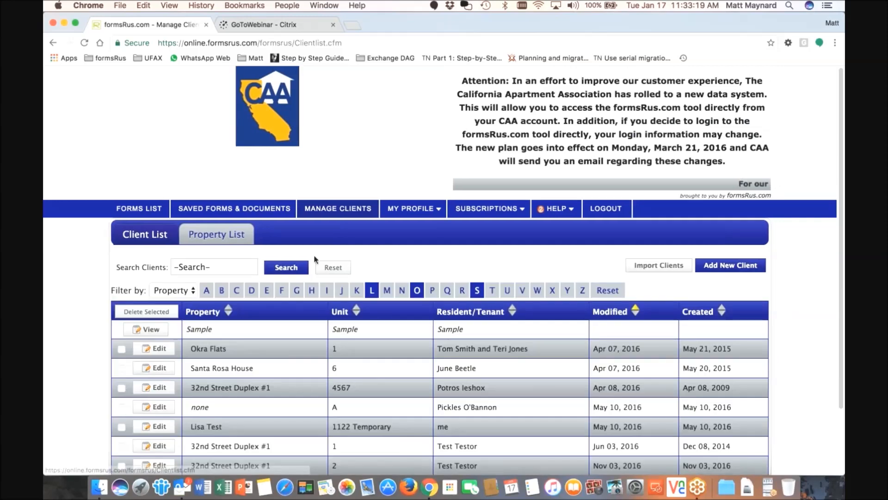
Add a new client from the Client List and show its empty Property Profile tab
scroll(315, 259, down, 2)
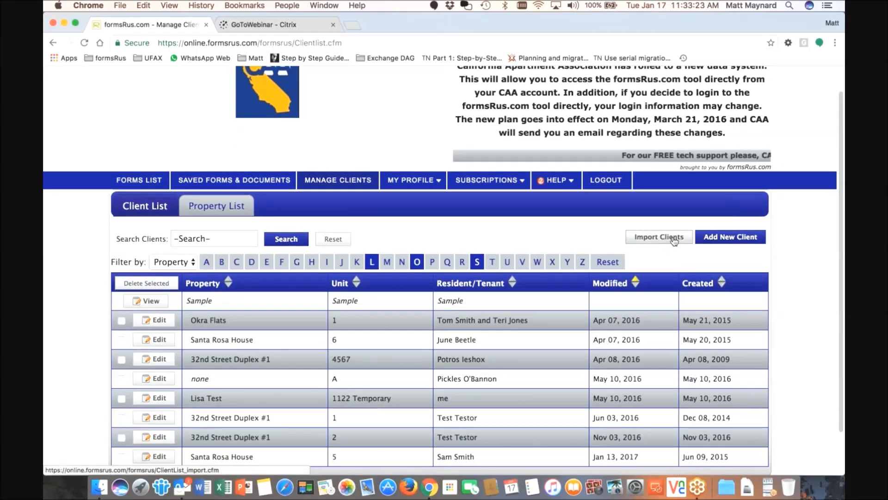
click(735, 239)
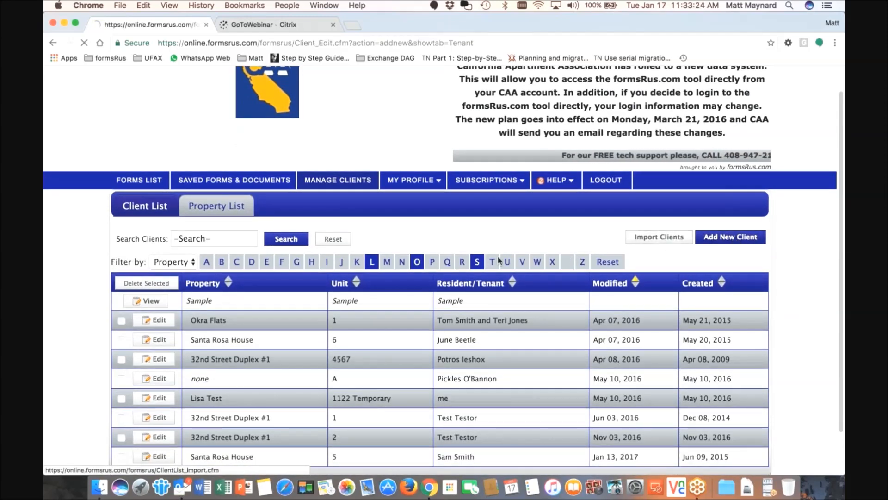
scroll(424, 251, down, 2)
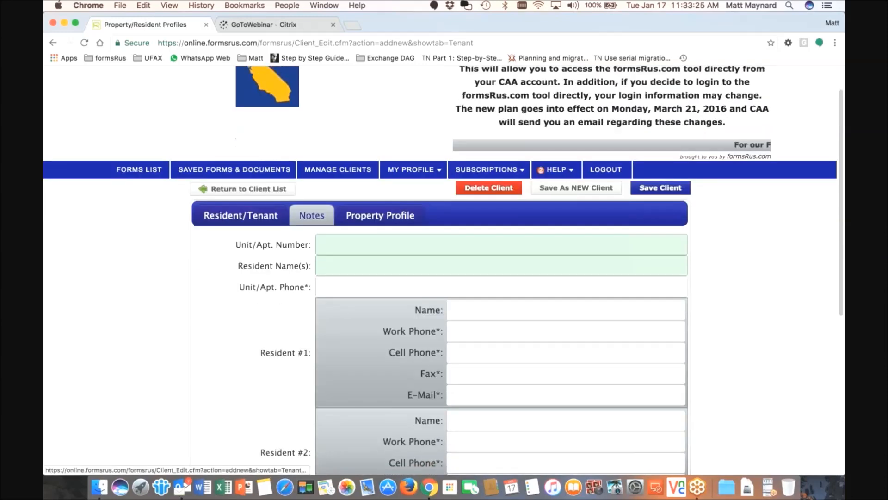
scroll(545, 260, down, 3)
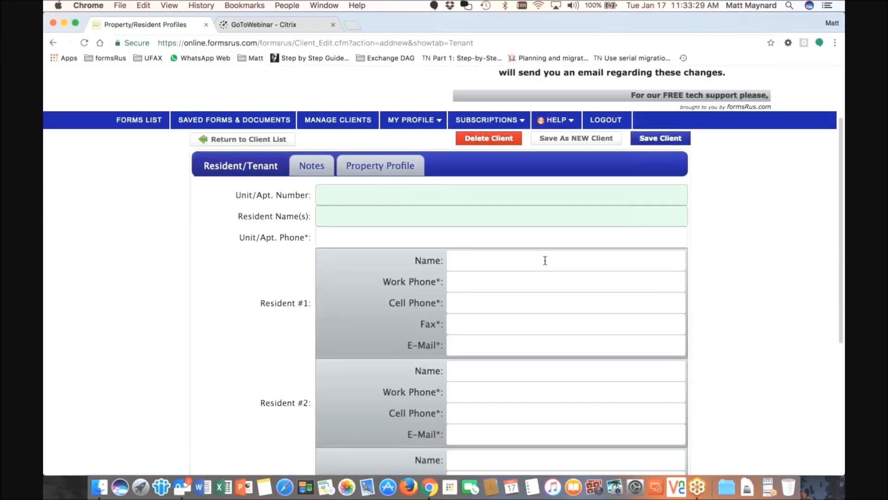
click(366, 166)
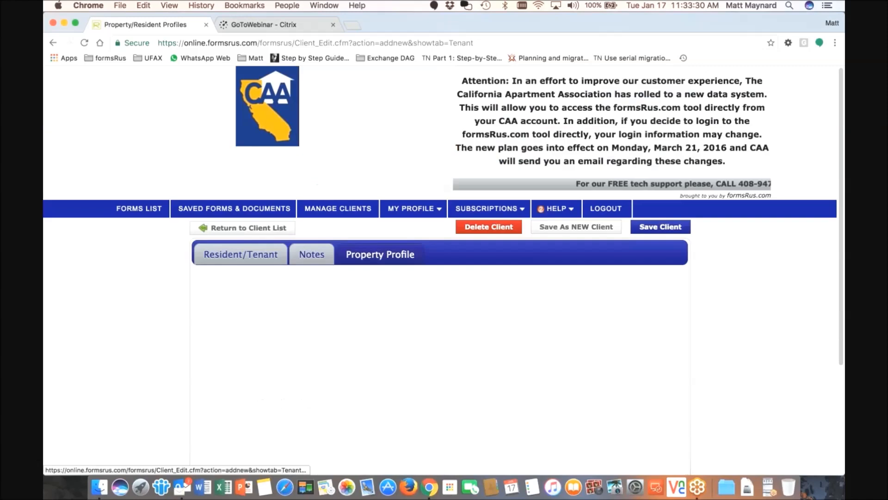
Select 12345 CAA Drive as the new client's property profile
scroll(440, 277, down, 2)
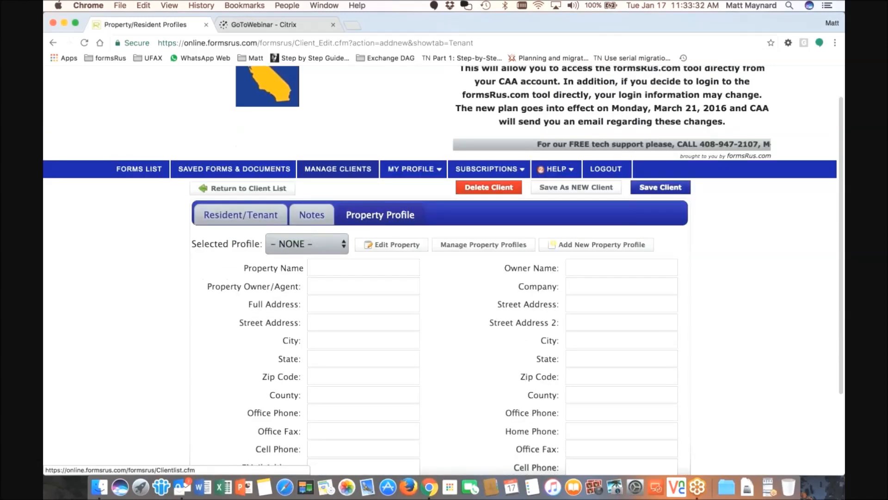
scroll(307, 244, down, 1)
click(306, 244)
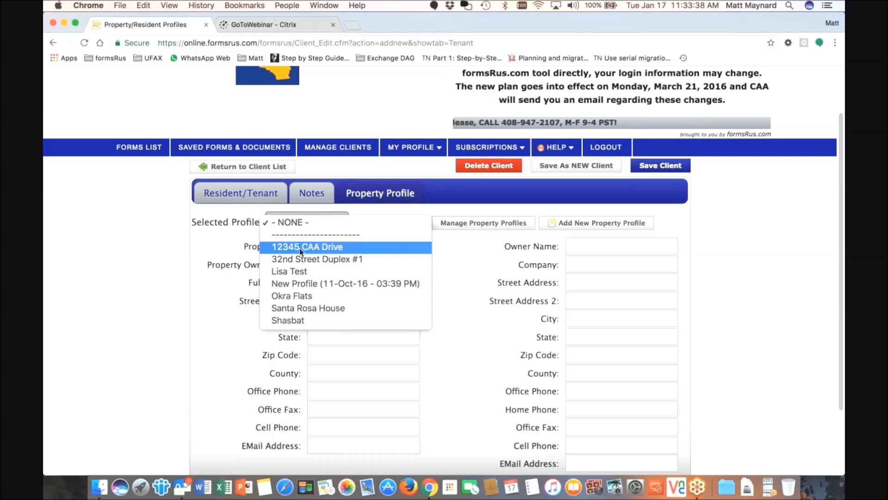
click(315, 247)
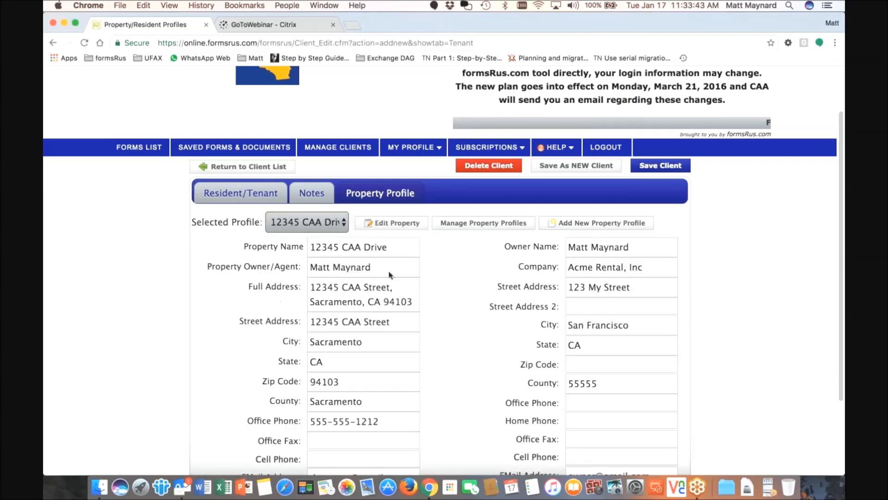
scroll(444, 267, down, 3)
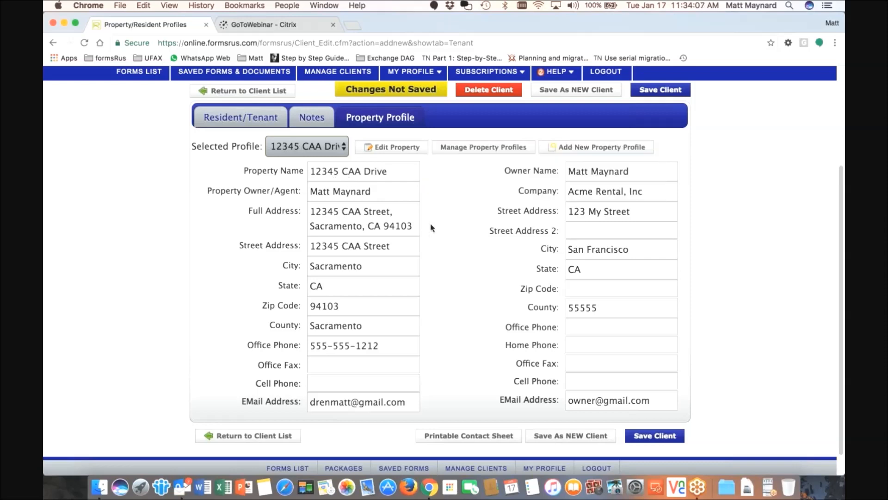
On the Resident/Tenant tab, enter unit number 1A and the residents' surname
click(236, 122)
scroll(451, 278, down, 3)
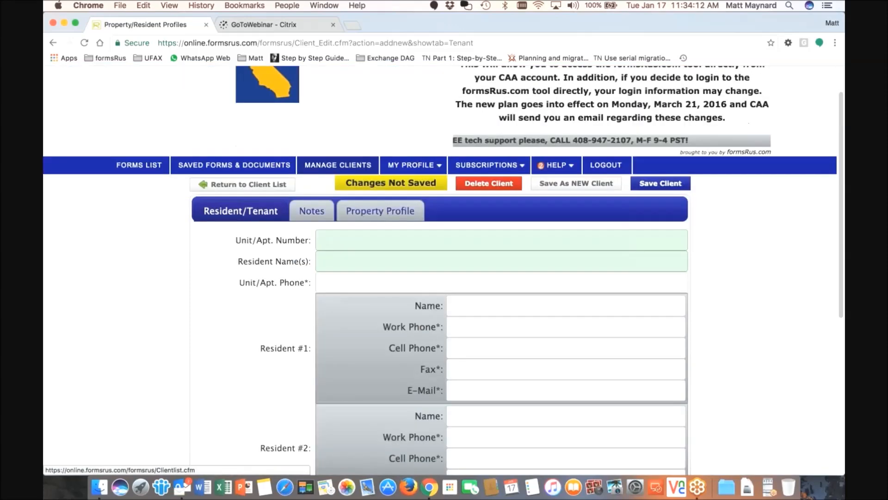
click(451, 226)
mouse_move(502, 237)
text(1)
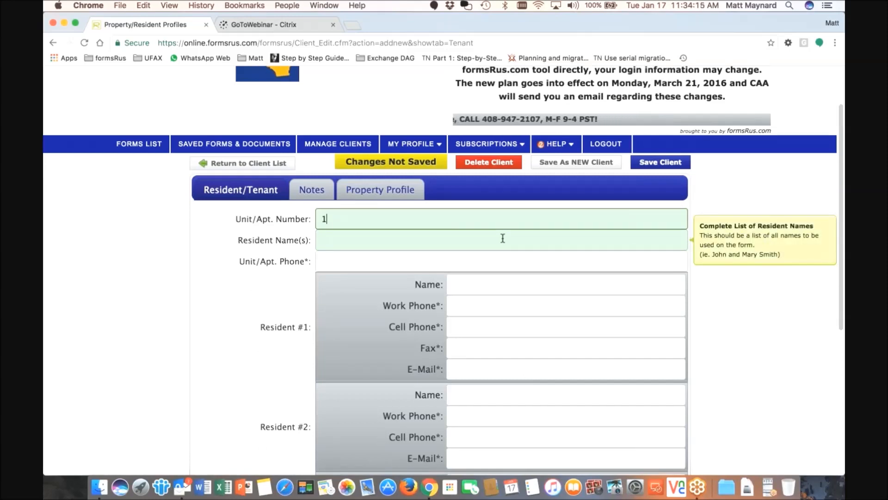
text(A)
click(390, 240)
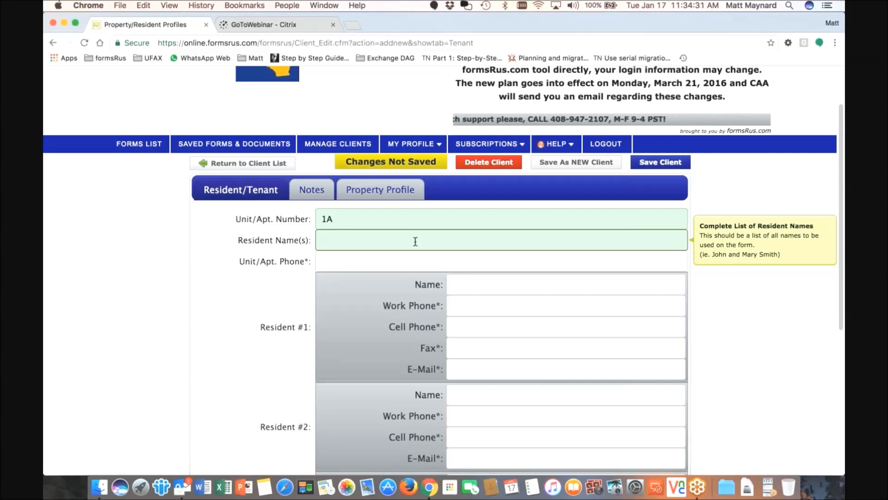
click(348, 224)
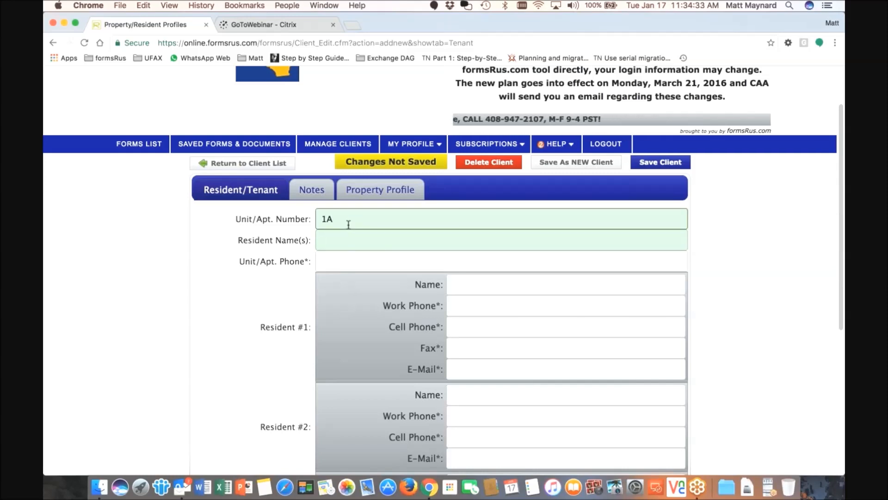
click(349, 241)
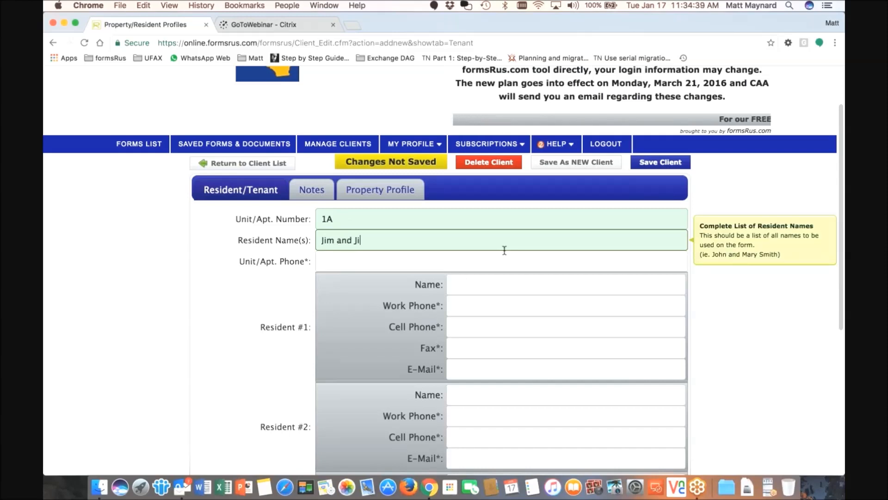
text(Smith)
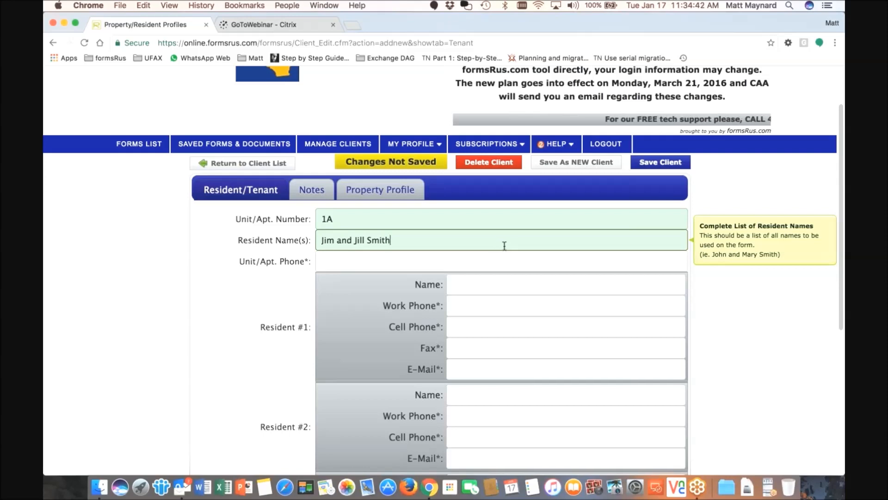
scroll(504, 246, down, 1)
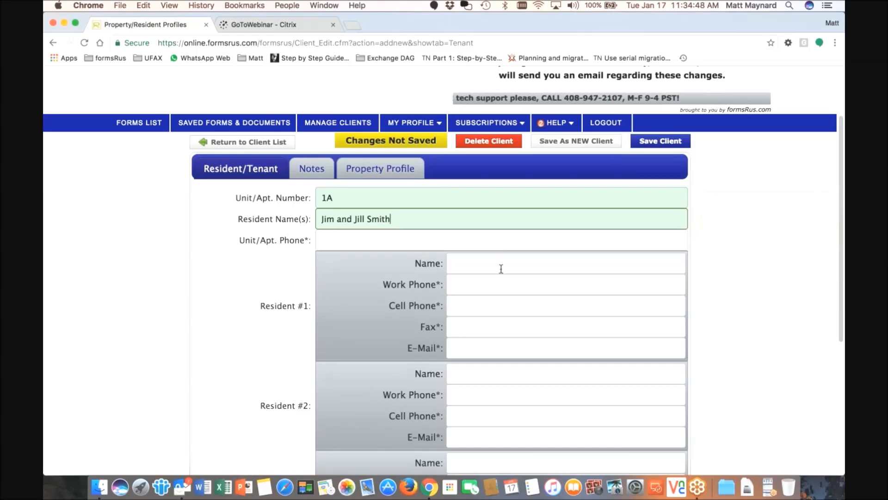
Enter Resident #1's full name and e-mail address
click(647, 271)
text(Jim Smith)
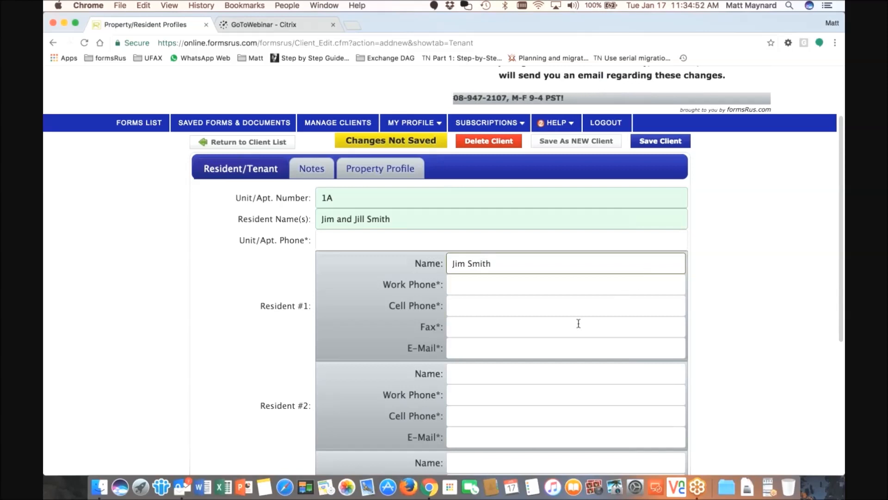
click(520, 345)
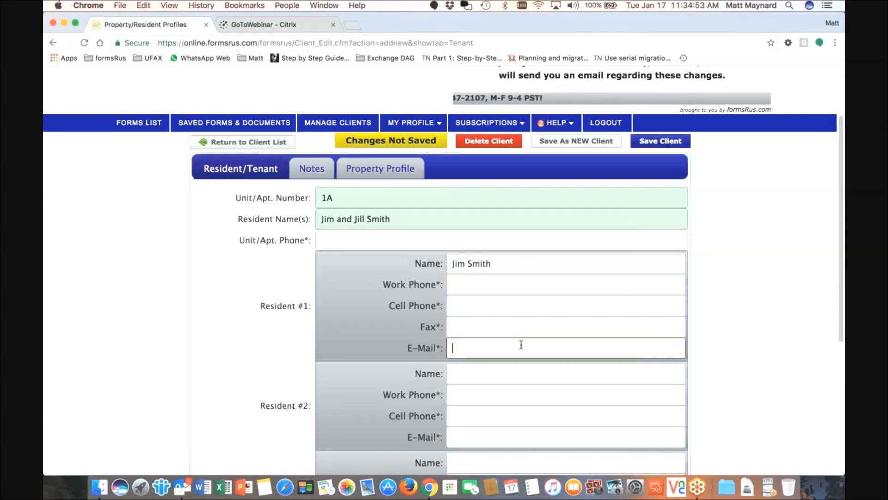
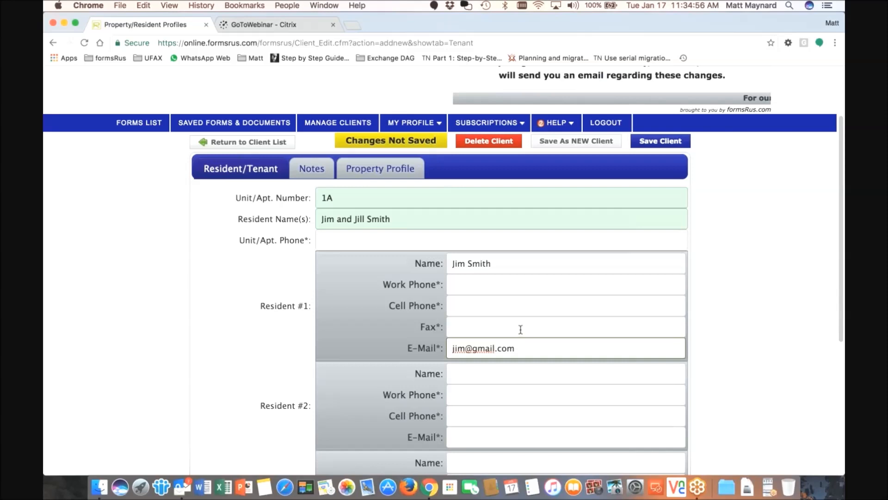
scroll(521, 329, down, 2)
Fill in Resident #1's work phone, cell phone and corrected fax number
click(520, 255)
text(614-)
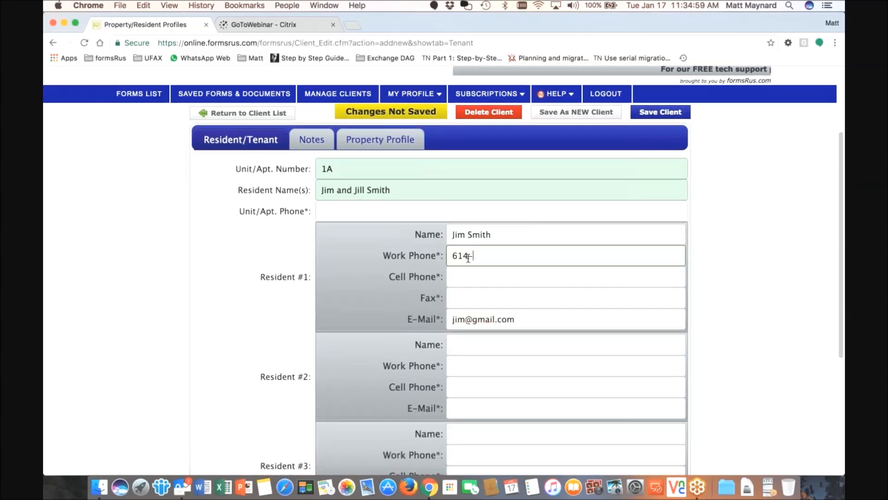
text(555-1212)
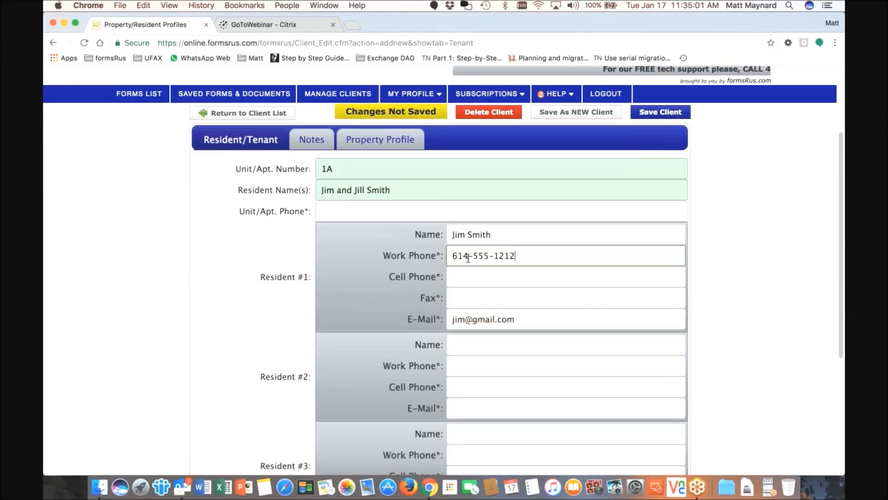
click(469, 278)
text(5)
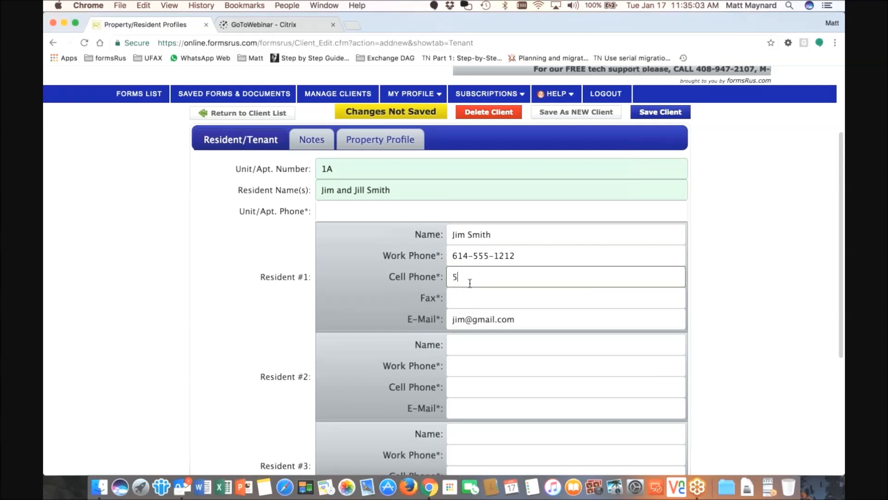
text(55-123)
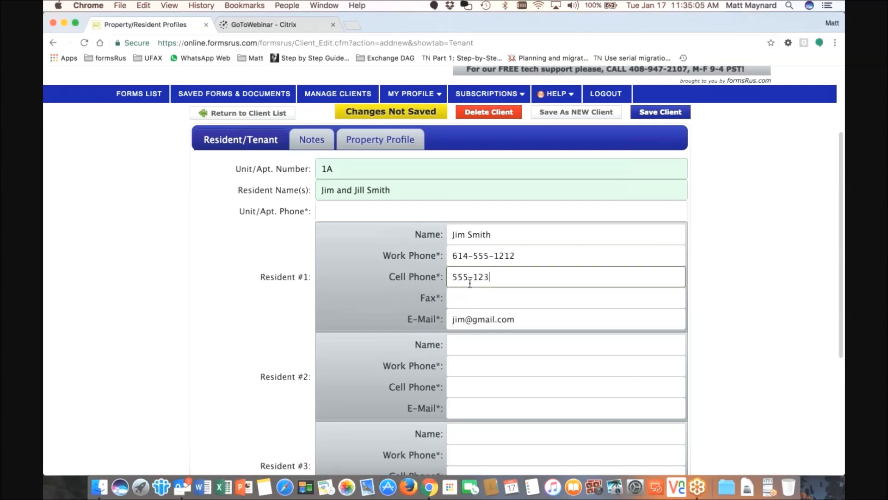
text(-4567)
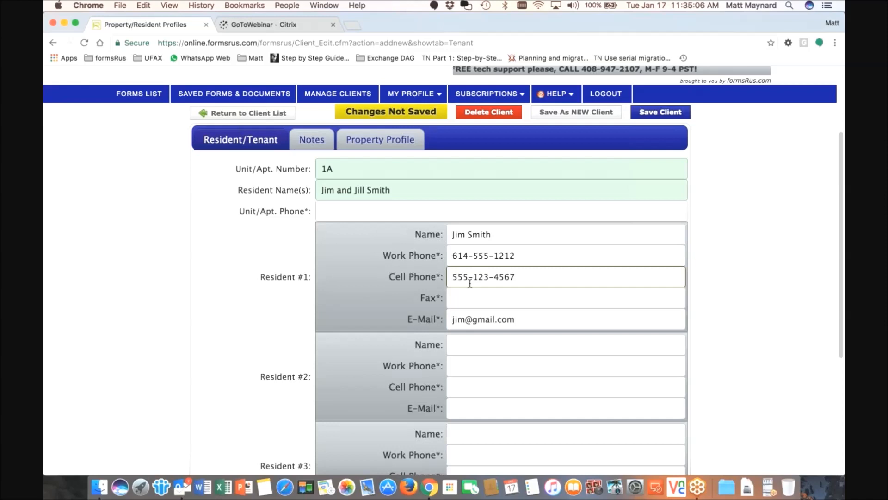
click(468, 300)
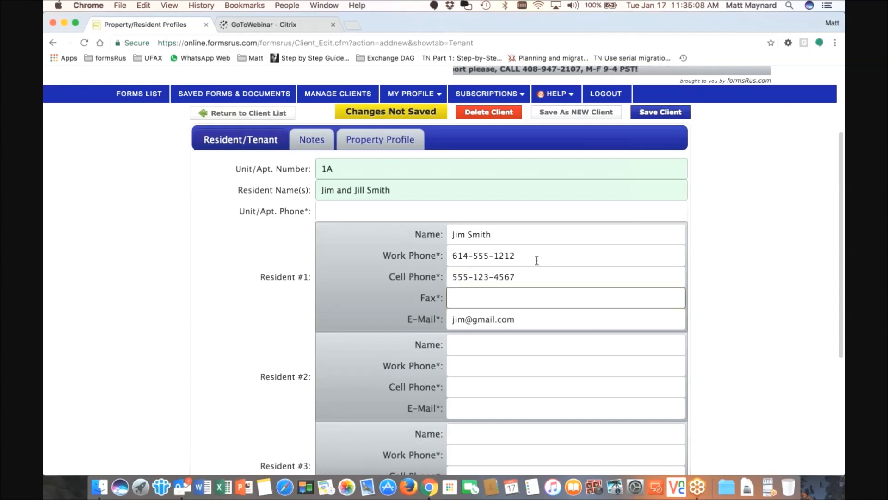
text(123)
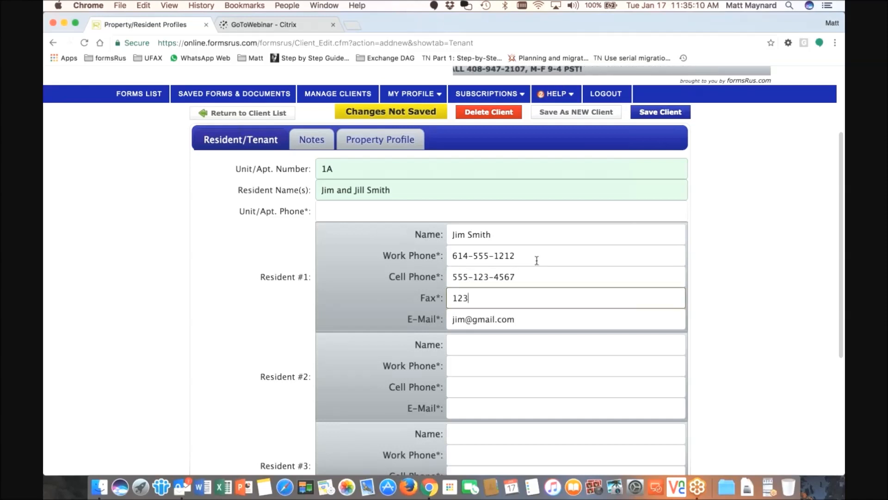
key(BackSpace)
key(BackSpace)
key(BackSpace)
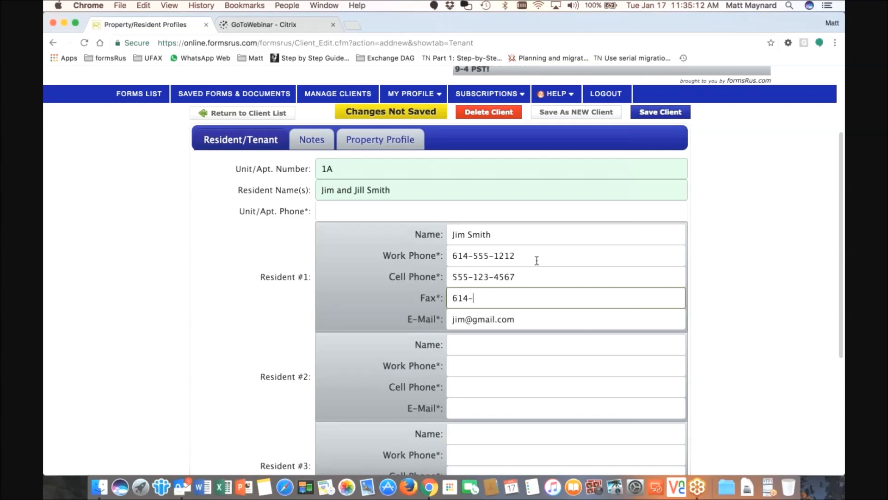
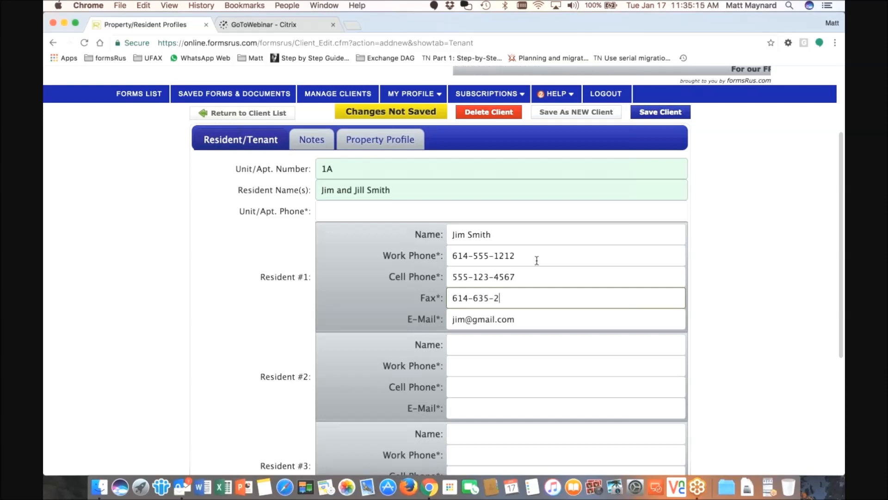
scroll(537, 259, down, 1)
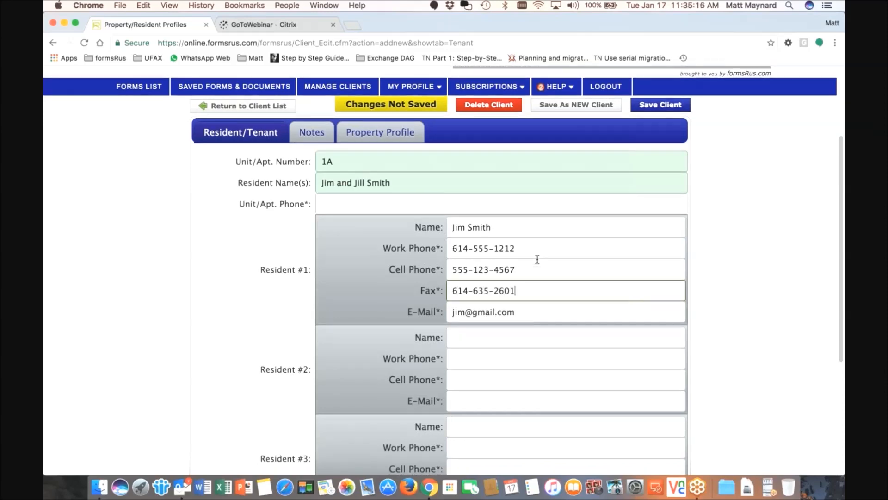
scroll(537, 260, down, 1)
key(Tab)
key(Tab)
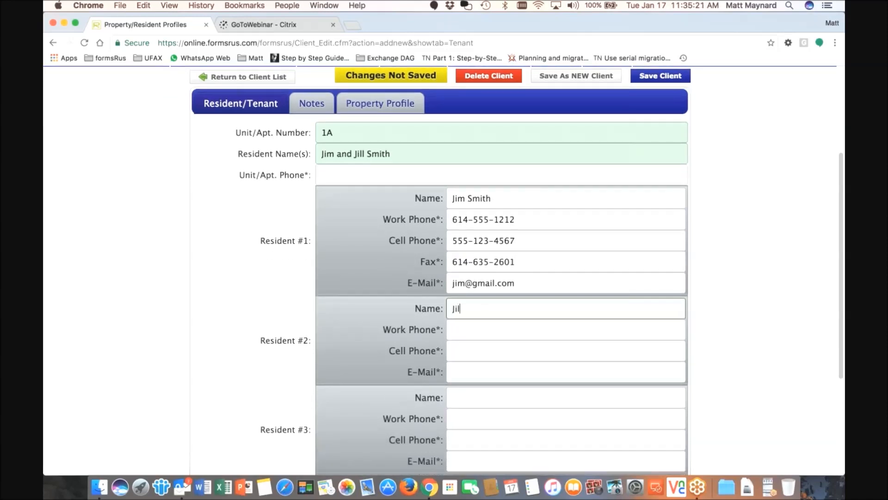
Enter Resident #2's full name, work phone, e-mail address and cell phone
text(Jill Smith)
key(Tab)
text(513-555-1212)
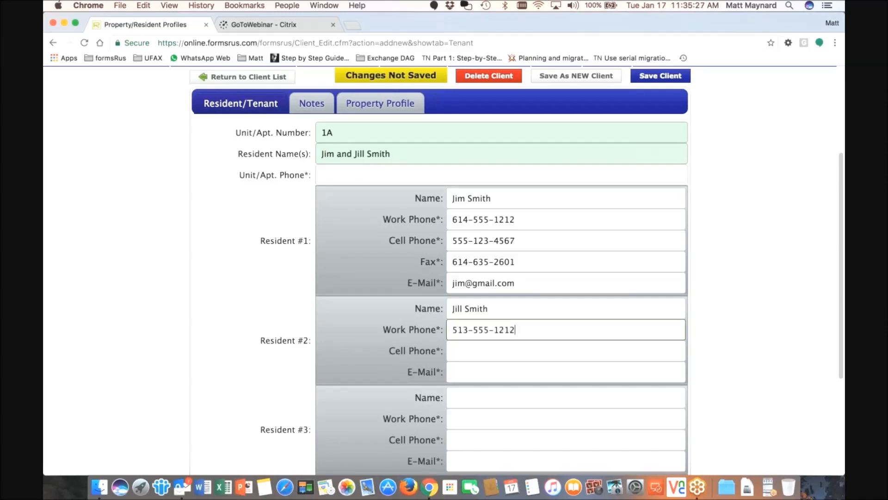
click(521, 373)
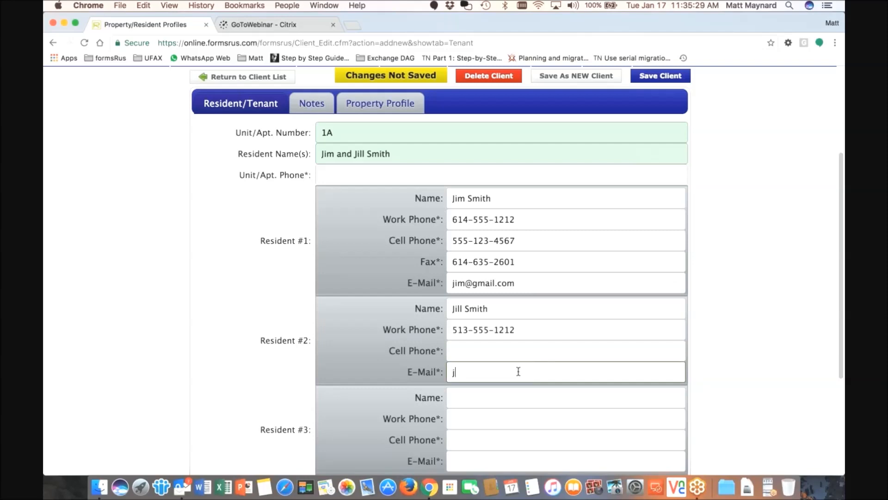
click(487, 350)
text(555-)
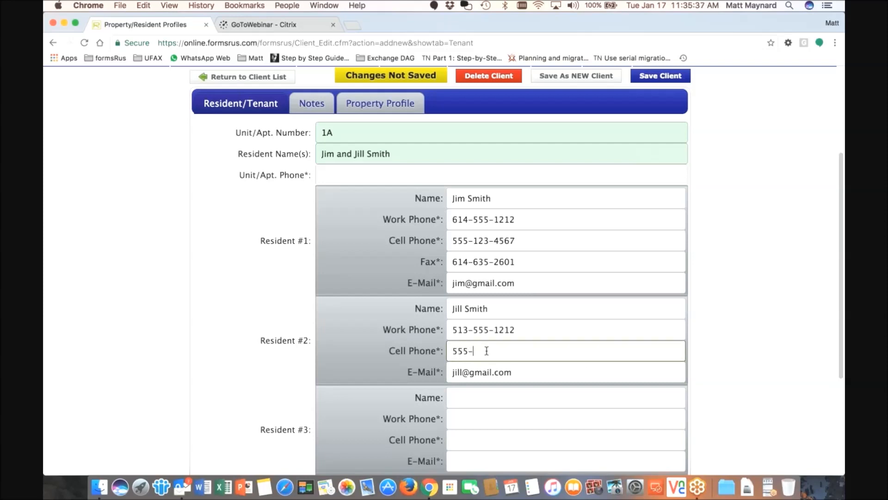
text(126-7890)
scroll(478, 344, down, 1)
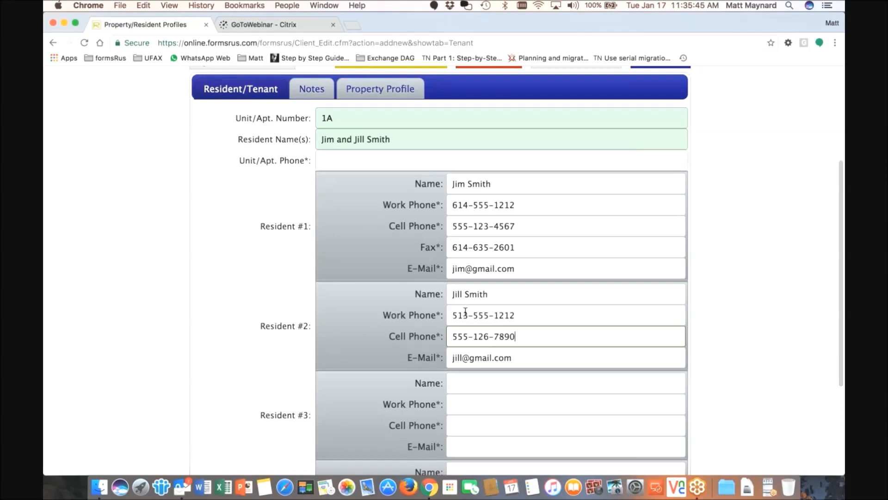
click(336, 121)
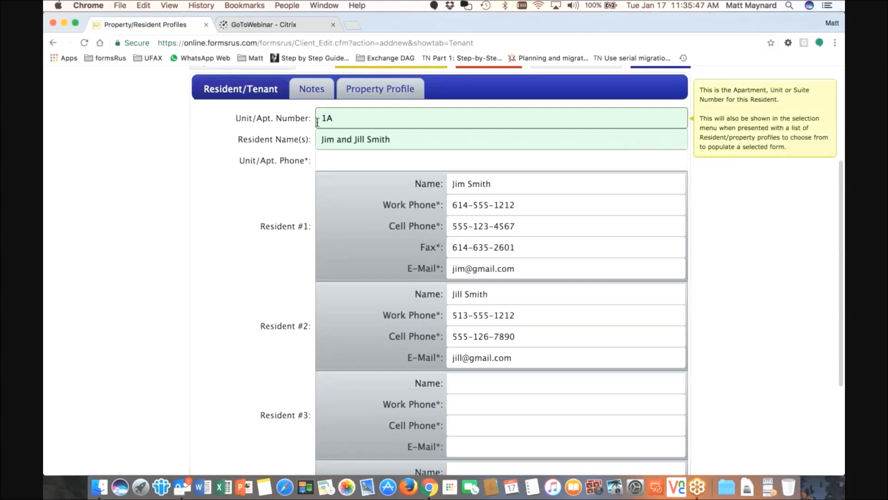
Check the linked property profile, then save the unit 1A client with Save Client
click(364, 93)
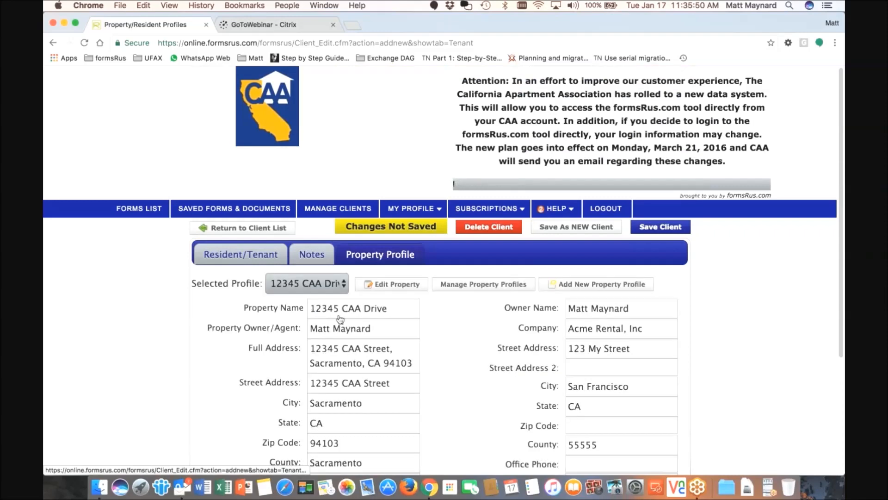
click(242, 254)
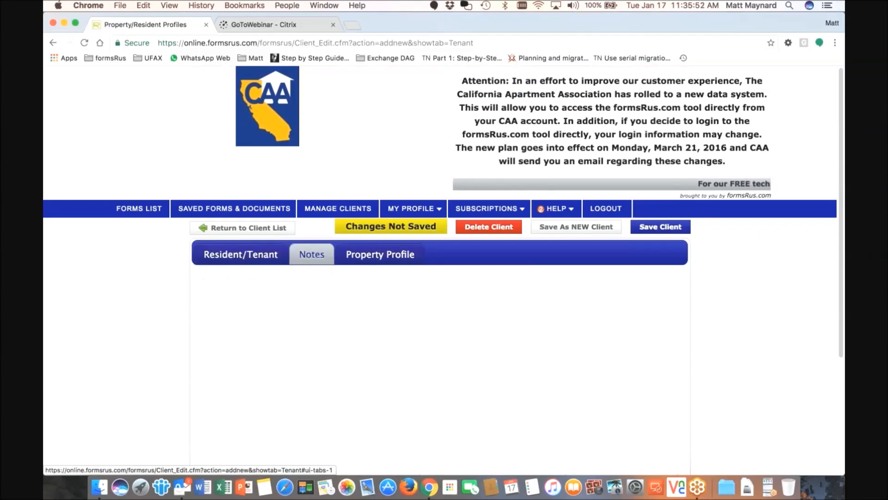
scroll(361, 186, down, 10)
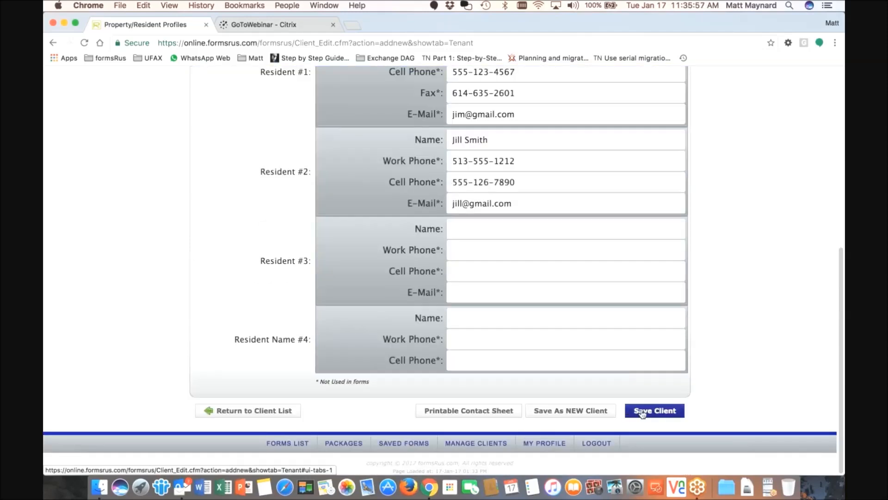
click(642, 411)
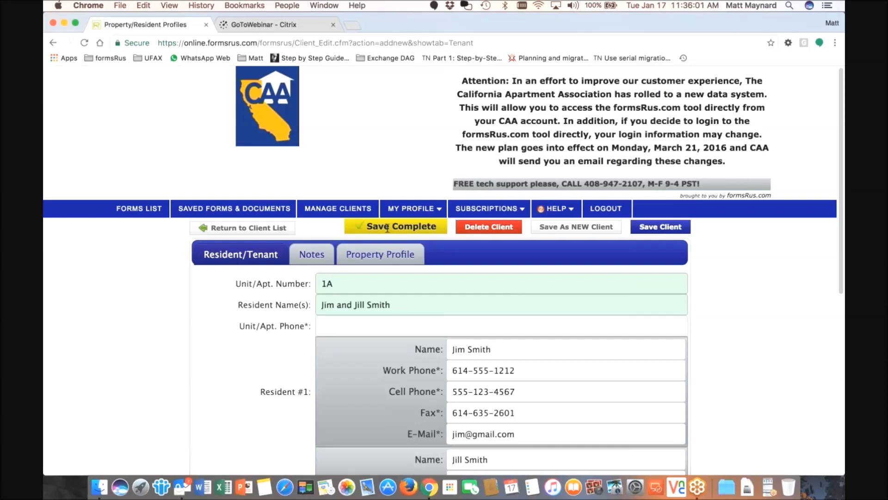
Return to the Client List and sort by Modified so the unit 1A entry is first
click(246, 229)
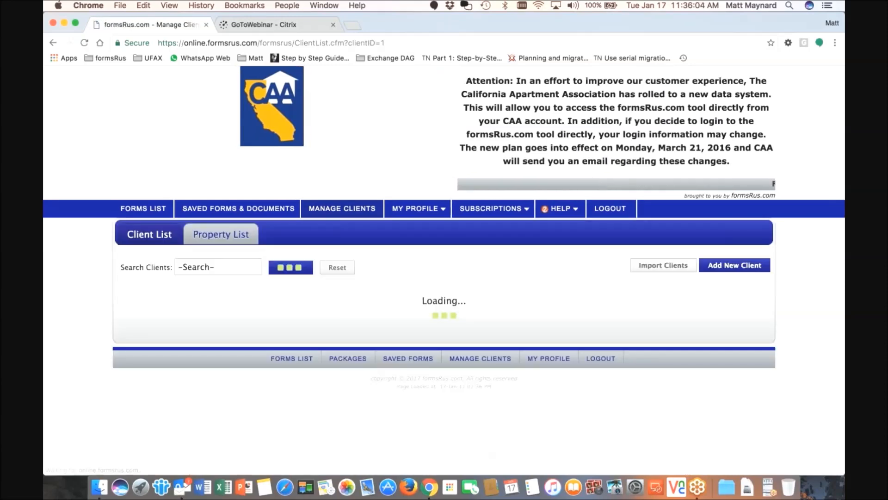
scroll(376, 240, down, 2)
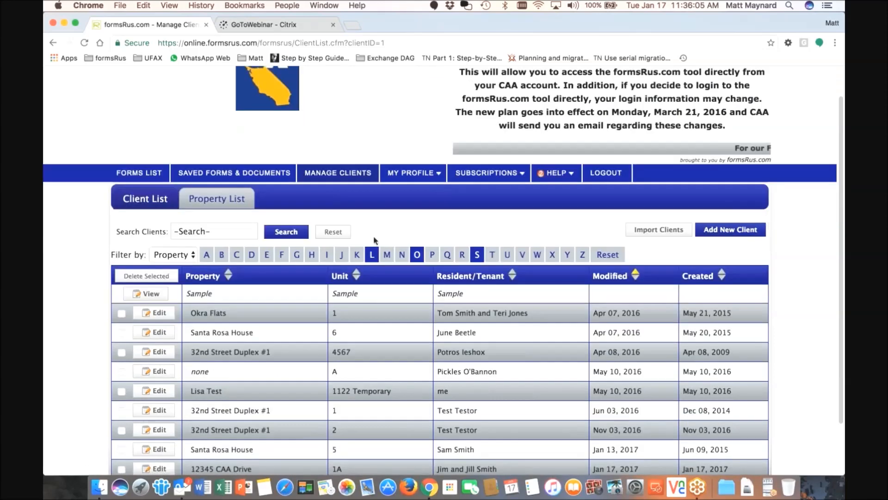
scroll(375, 240, down, 2)
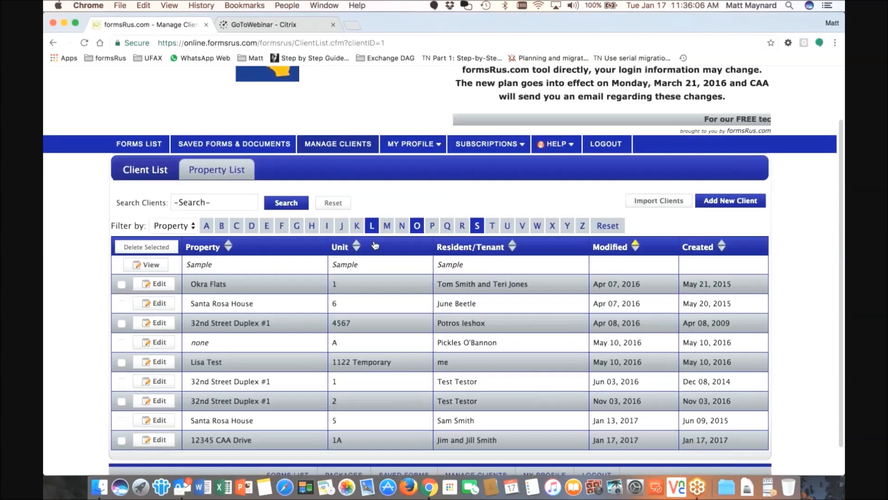
scroll(376, 245, down, 2)
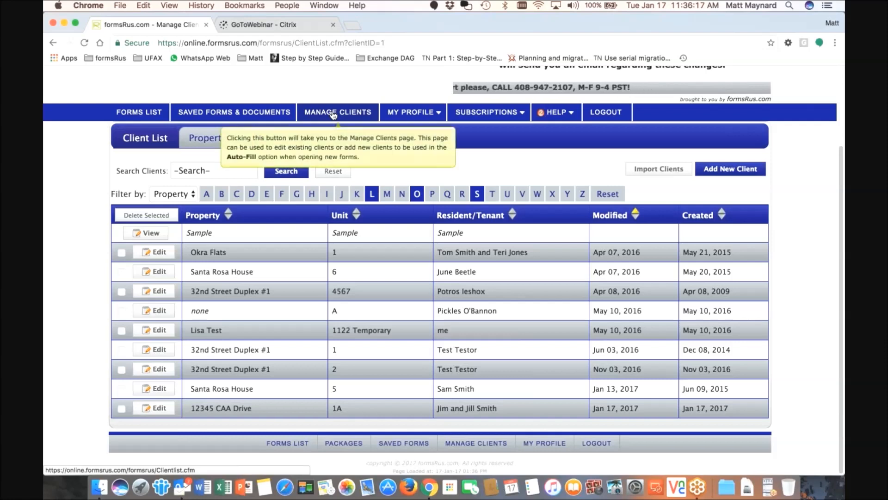
click(635, 214)
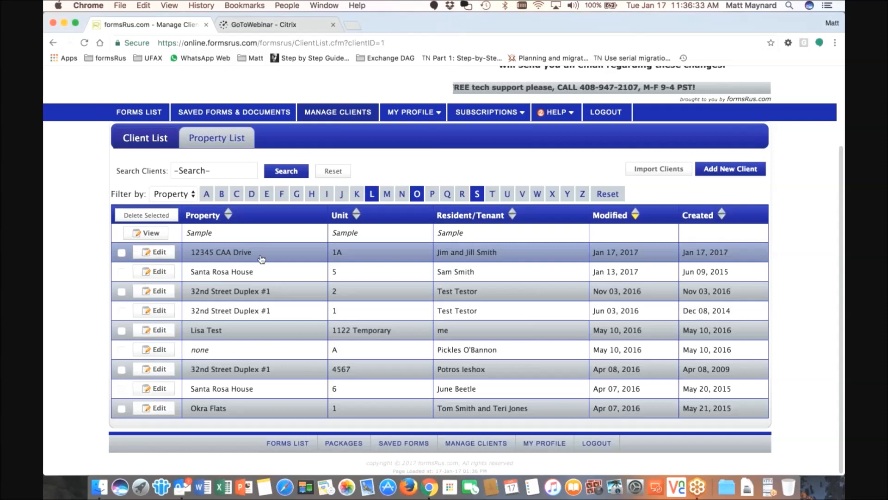
View the Property List, go back to the clients, then open the Forms List
click(227, 142)
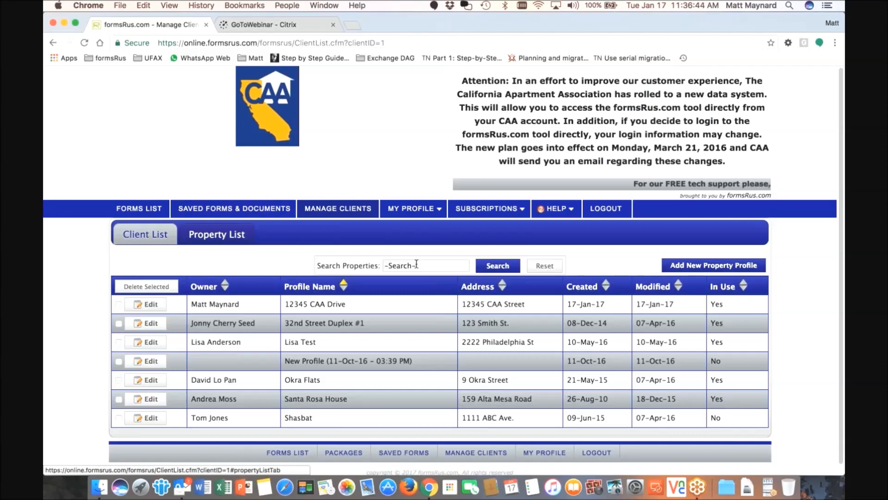
click(334, 209)
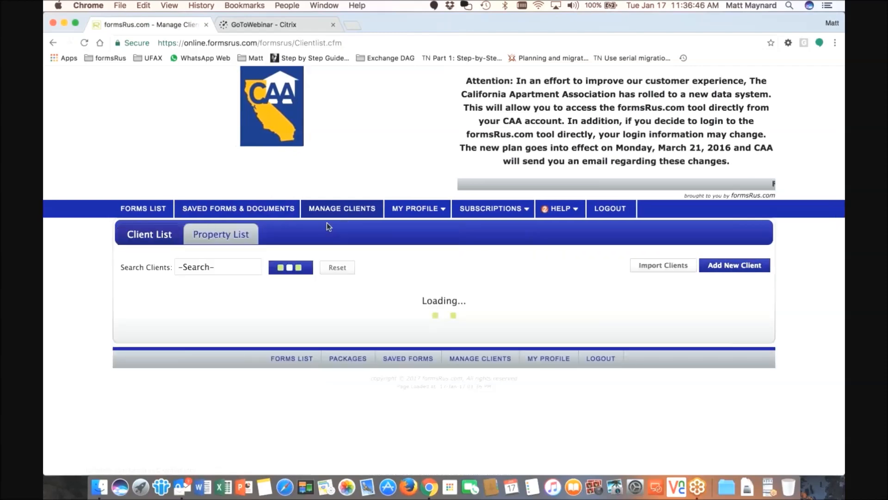
scroll(387, 282, down, 3)
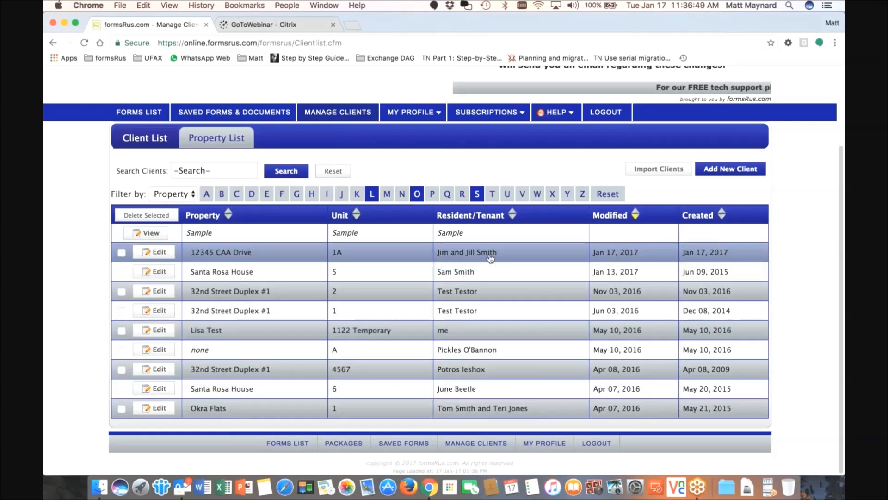
click(138, 113)
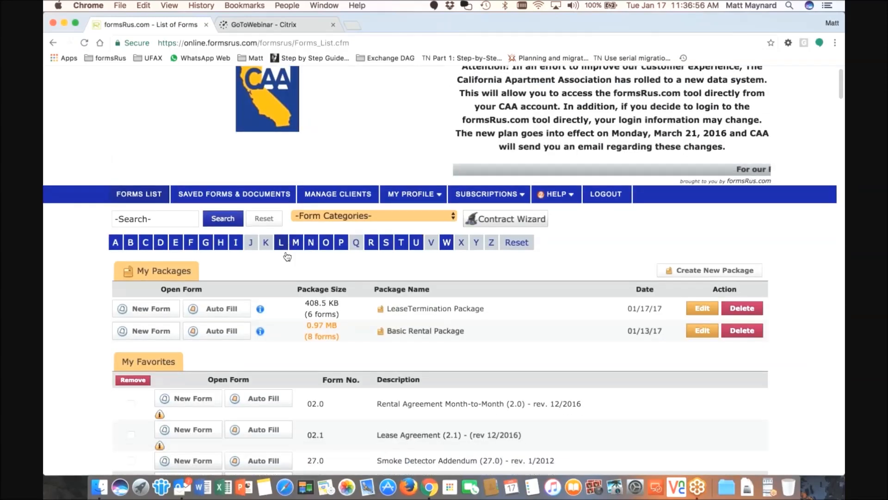
Choose Auto-Fill for the Basic Rental Package and scroll to the client table
scroll(288, 257, down, 1)
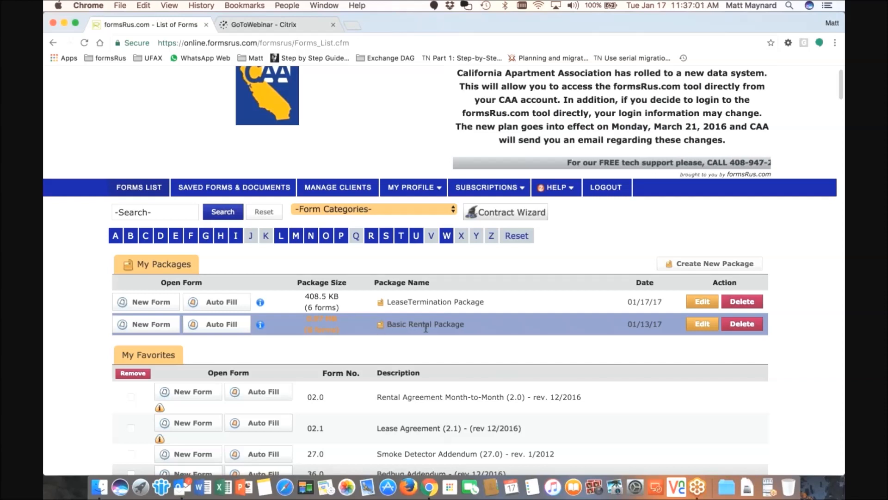
click(218, 328)
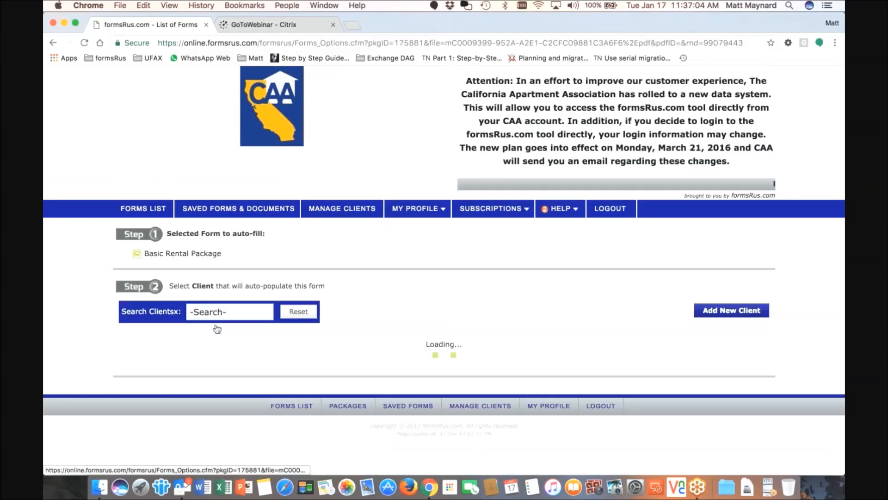
scroll(504, 268, down, 3)
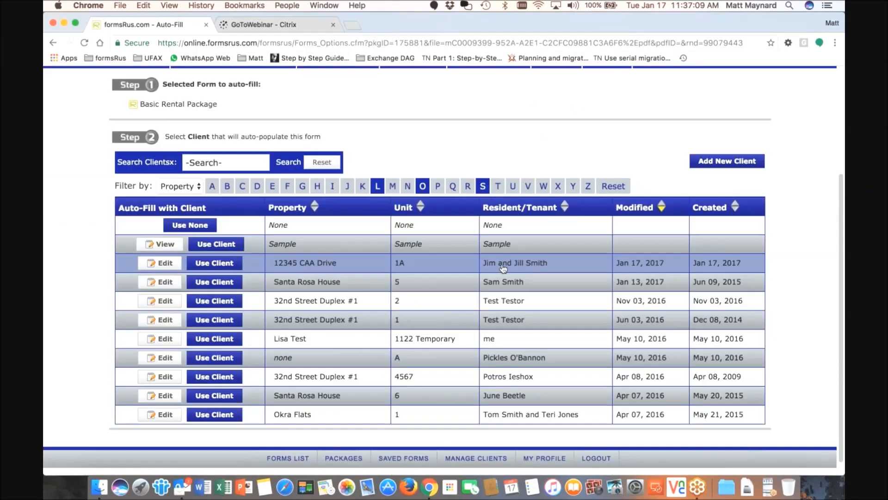
Auto-fill the package from the 12345 CAA Drive client and check owner, address, unit 1A and signature fields
click(213, 263)
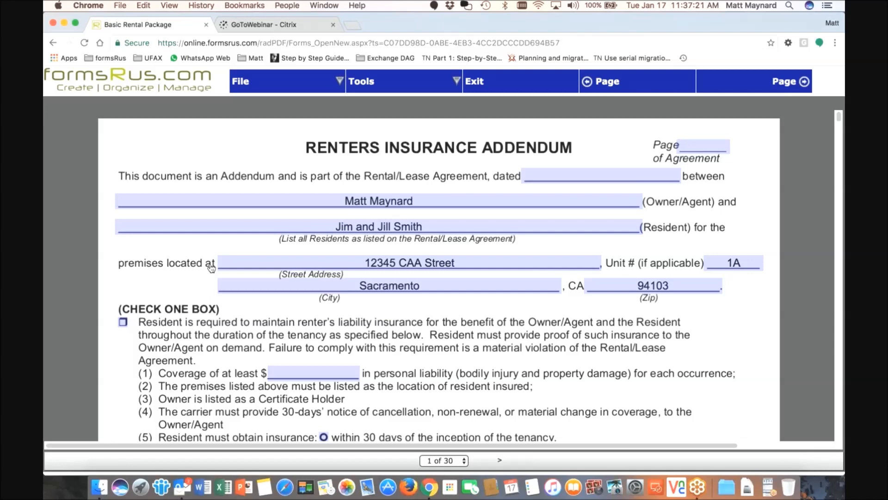
click(426, 198)
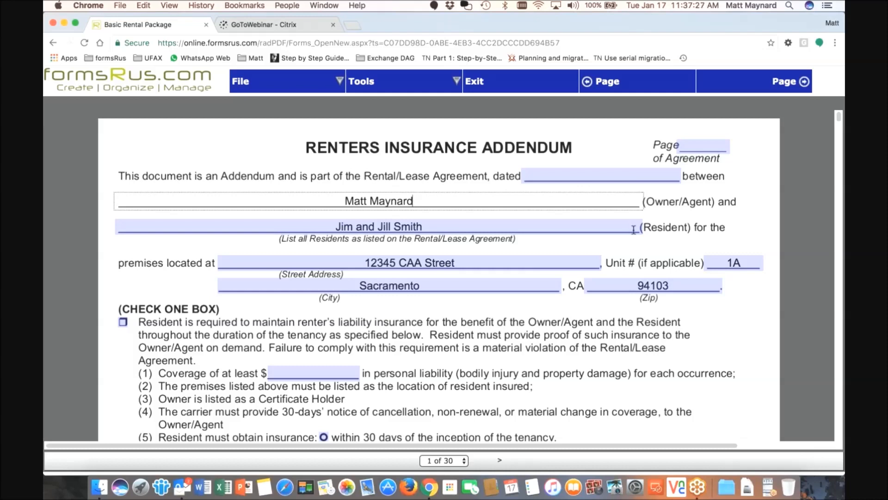
click(463, 261)
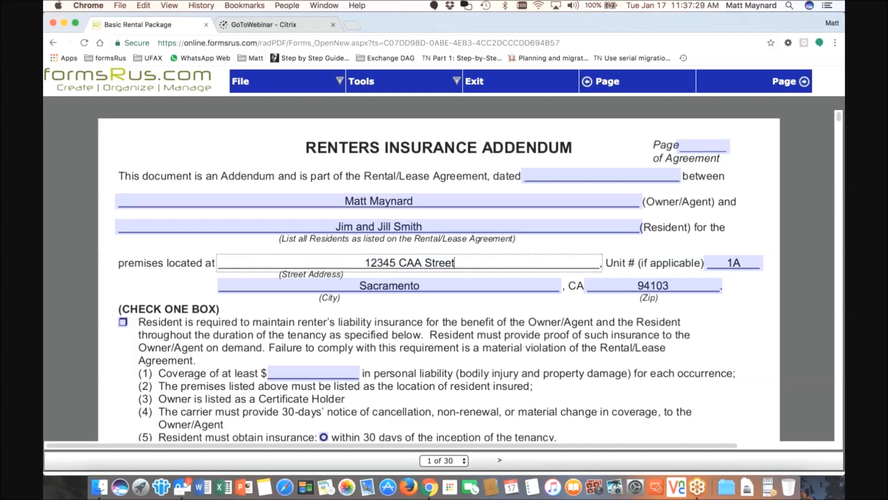
click(741, 261)
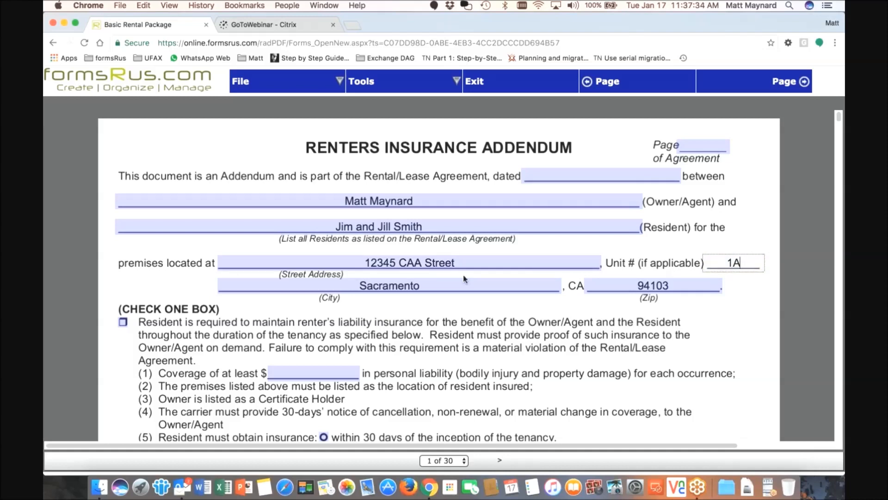
scroll(463, 274, down, 1)
scroll(646, 219, down, 3)
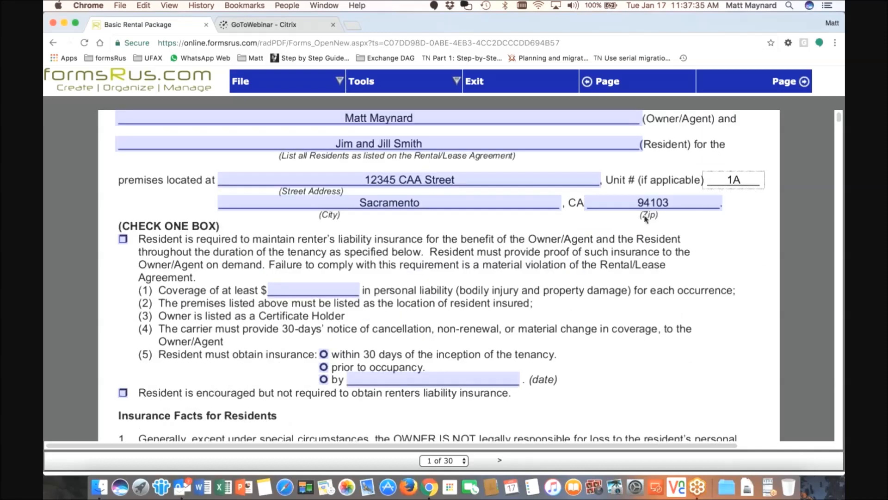
scroll(646, 219, down, 8)
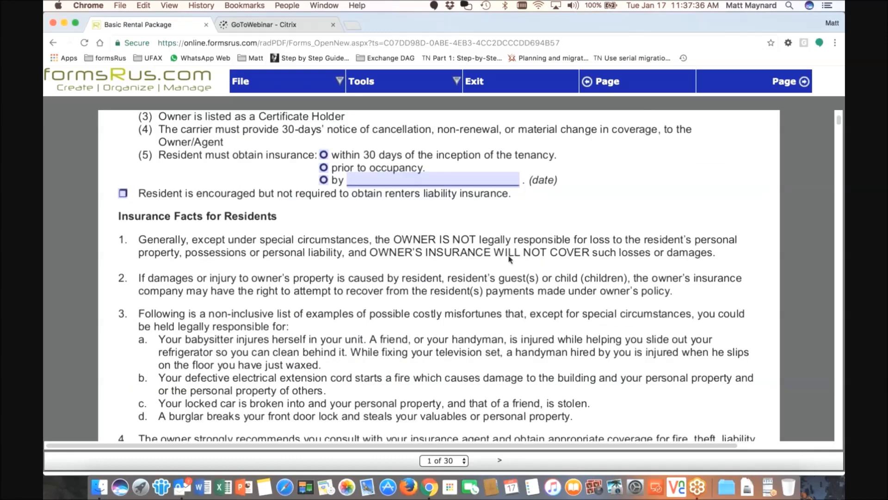
scroll(510, 259, down, 10)
click(334, 366)
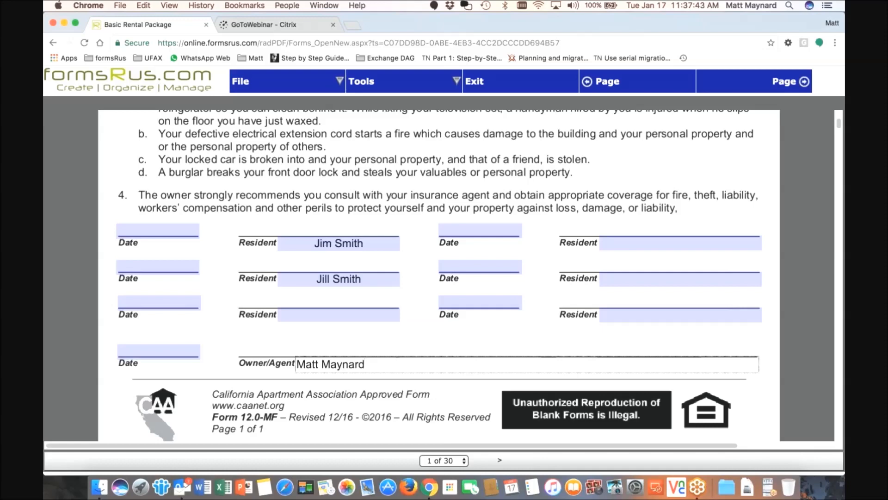
Scroll through the rental agreement to review the move-in rent and prorated rent amounts
scroll(340, 268, down, 11)
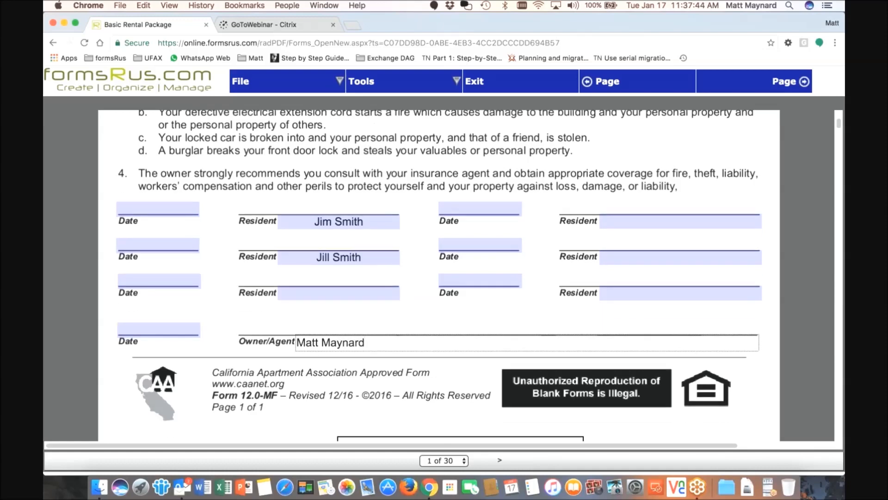
scroll(340, 277, down, 3)
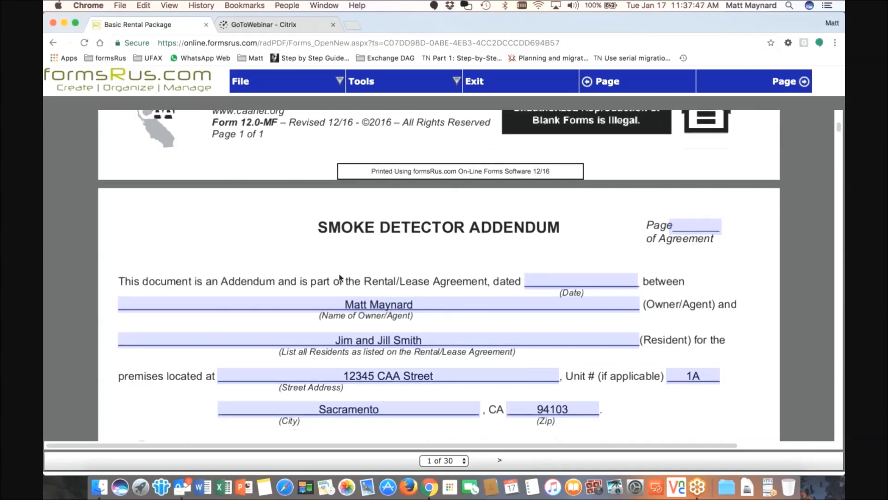
scroll(329, 272, down, 2)
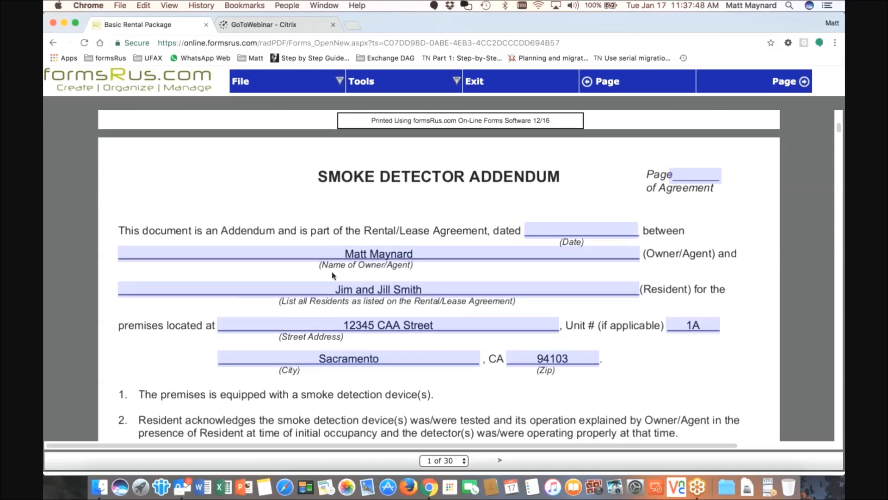
scroll(329, 272, down, 8)
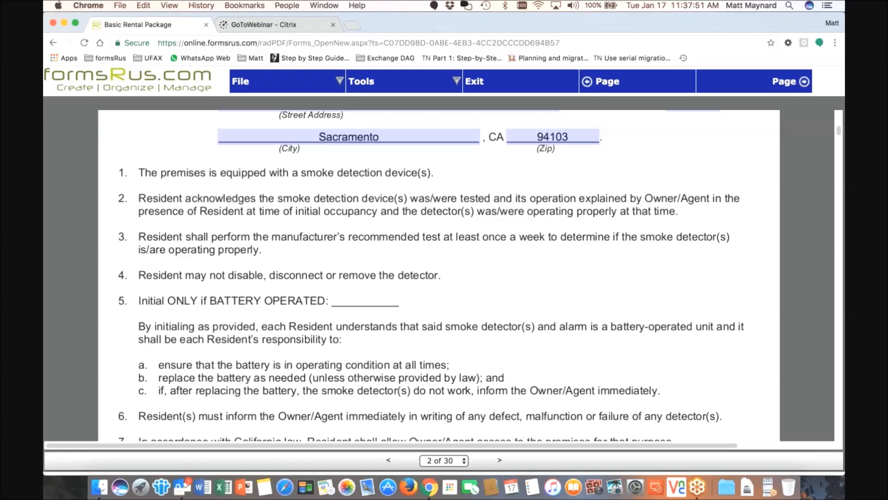
scroll(358, 267, down, 12)
scroll(358, 267, down, 3)
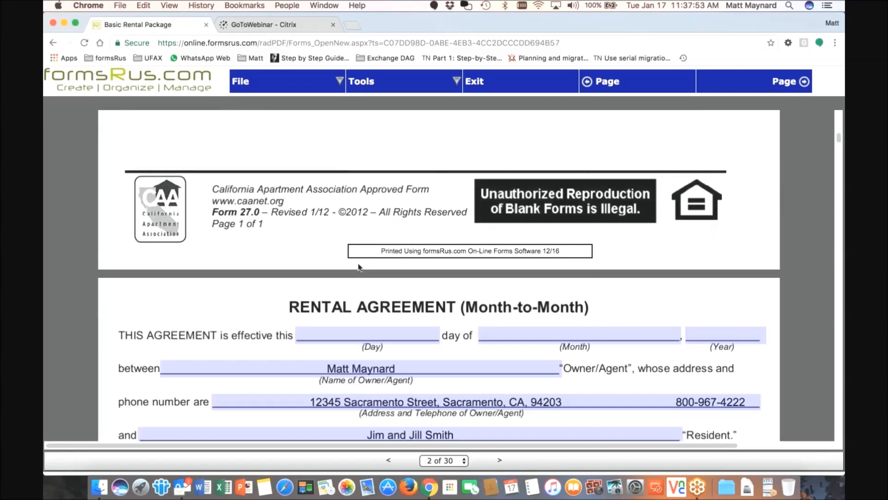
scroll(360, 272, down, 1)
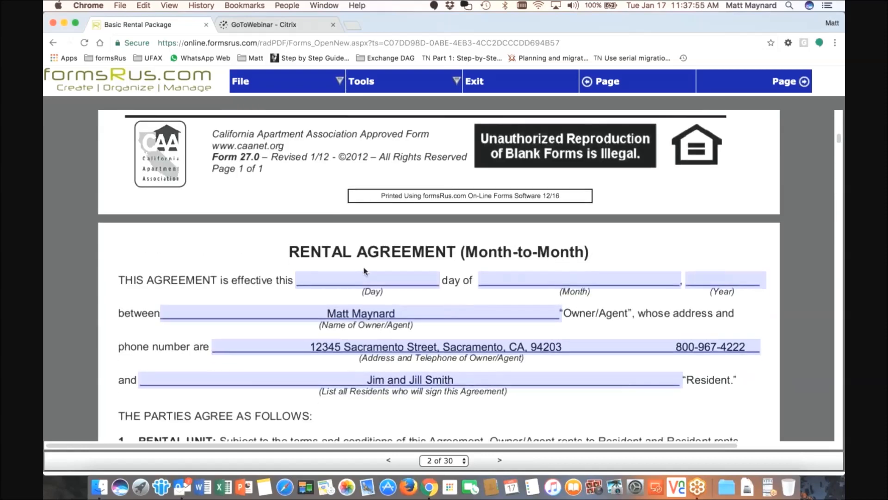
scroll(364, 271, down, 12)
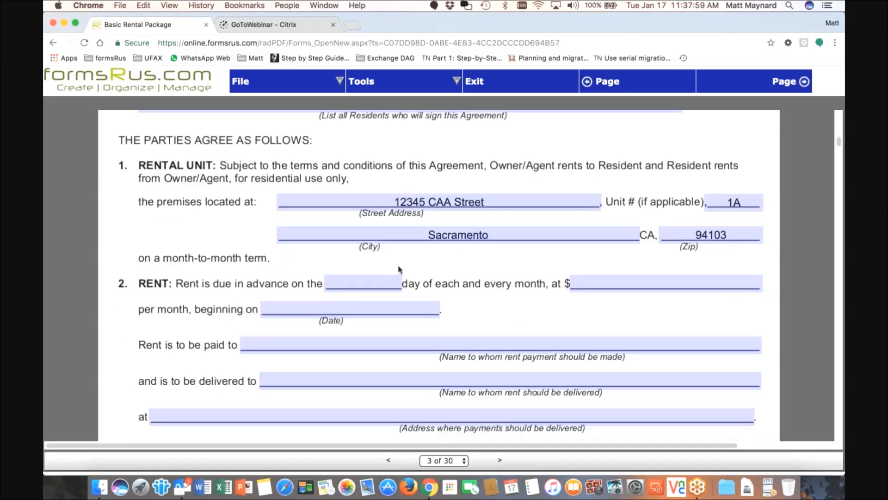
scroll(399, 269, down, 11)
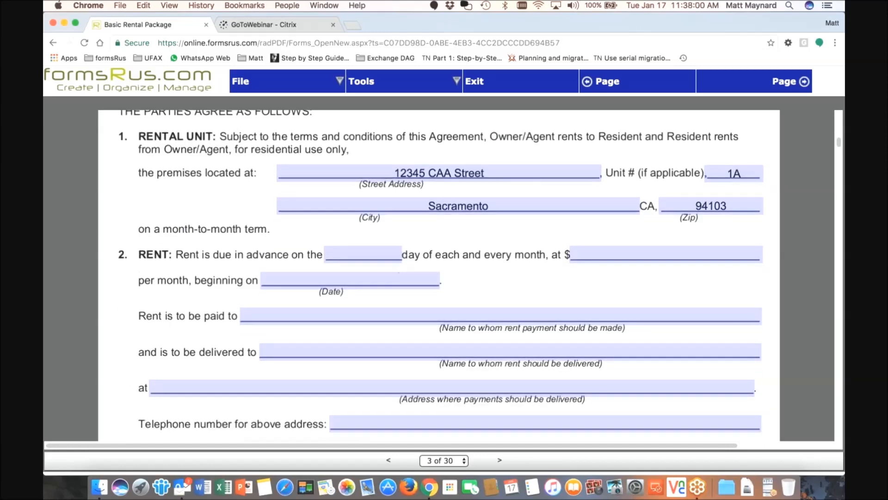
scroll(399, 269, down, 1)
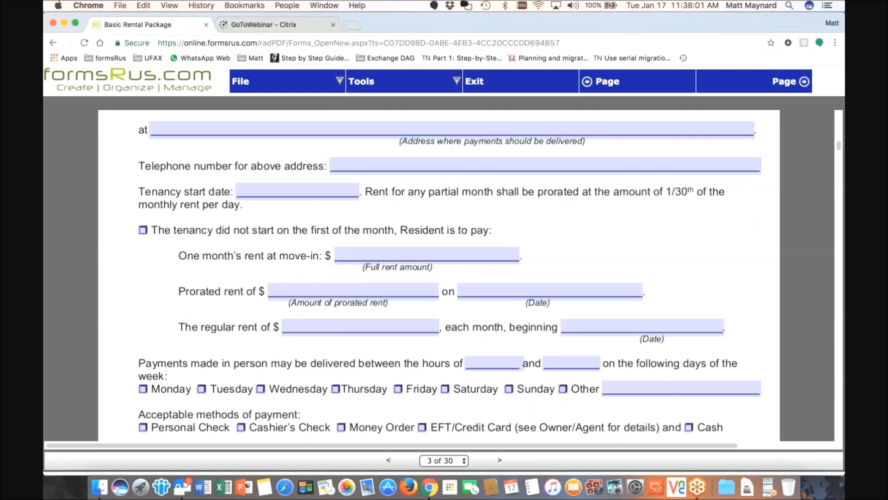
scroll(440, 275, down, 3)
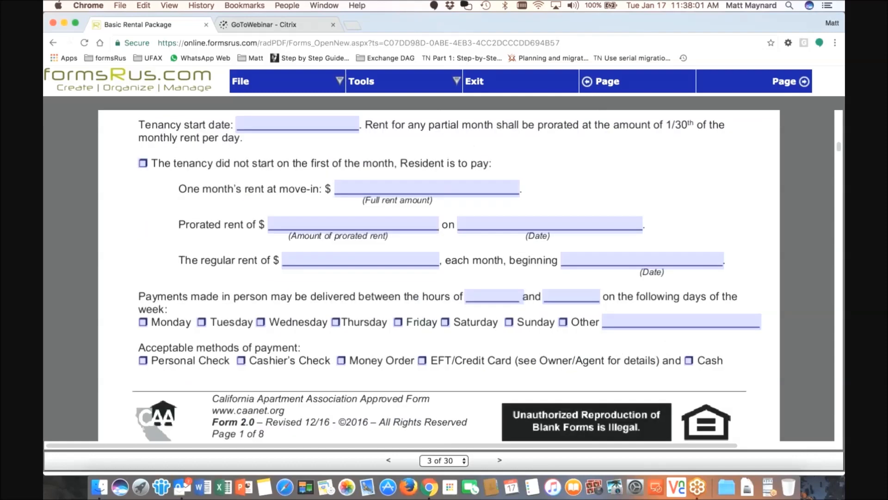
scroll(397, 280, down, 6)
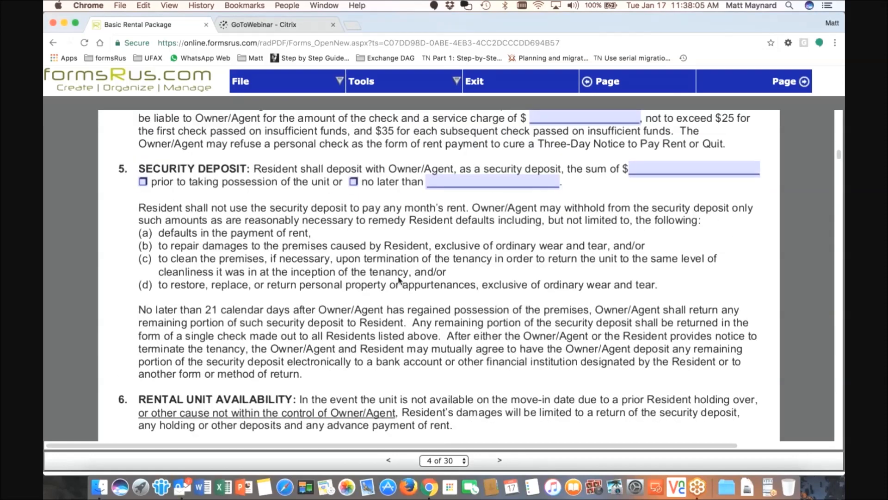
scroll(399, 280, down, 5)
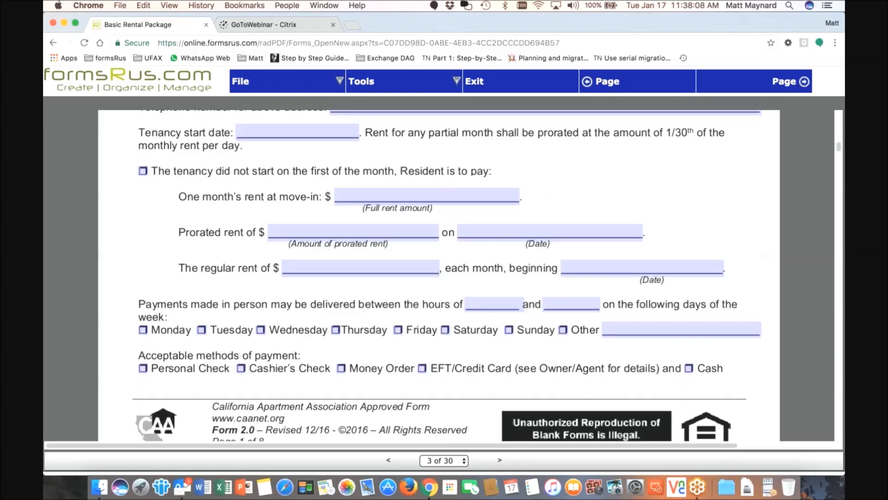
click(368, 202)
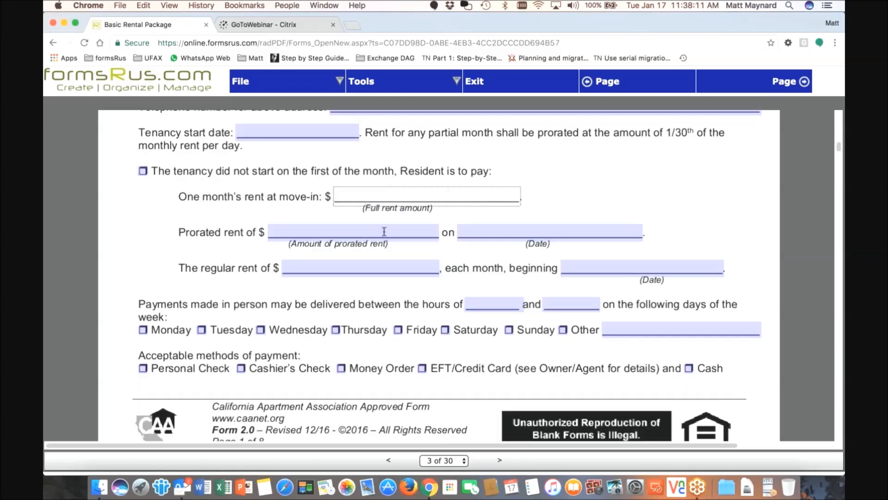
click(333, 231)
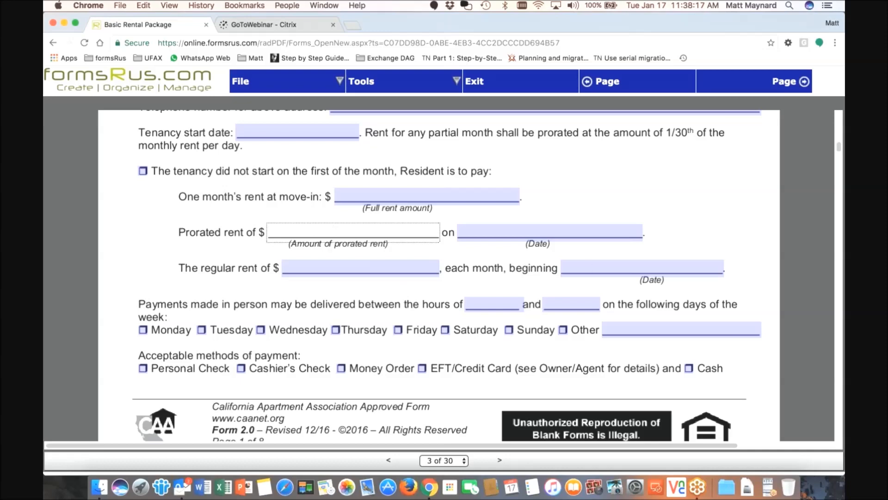
Scroll further through the form and bring up the File menu
scroll(439, 275, down, 1)
scroll(418, 275, down, 5)
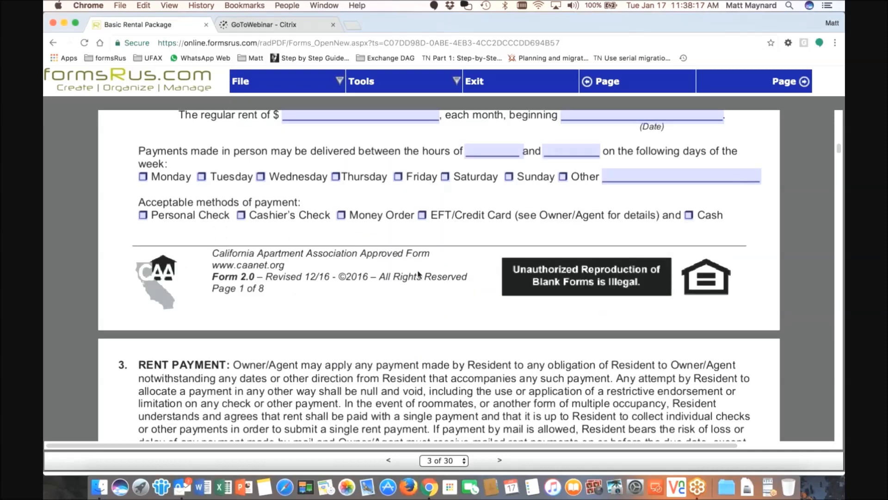
scroll(419, 275, down, 5)
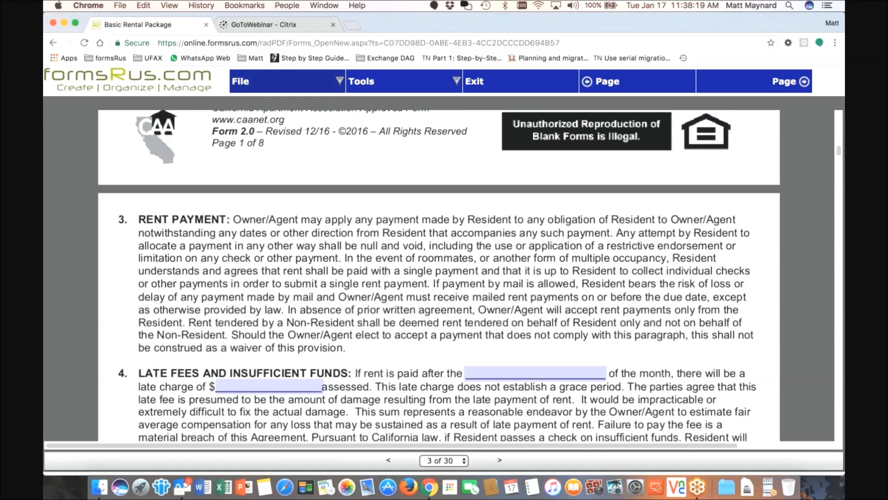
click(258, 84)
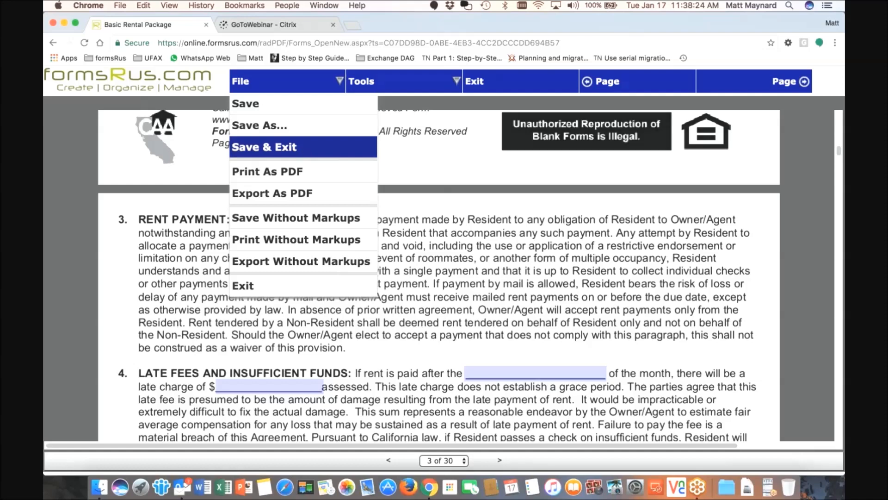
Change the description to '12345 CAA Street' Rental Package and save into a new 12345 CAA Street folder
click(303, 147)
drag(427, 252, 500, 252)
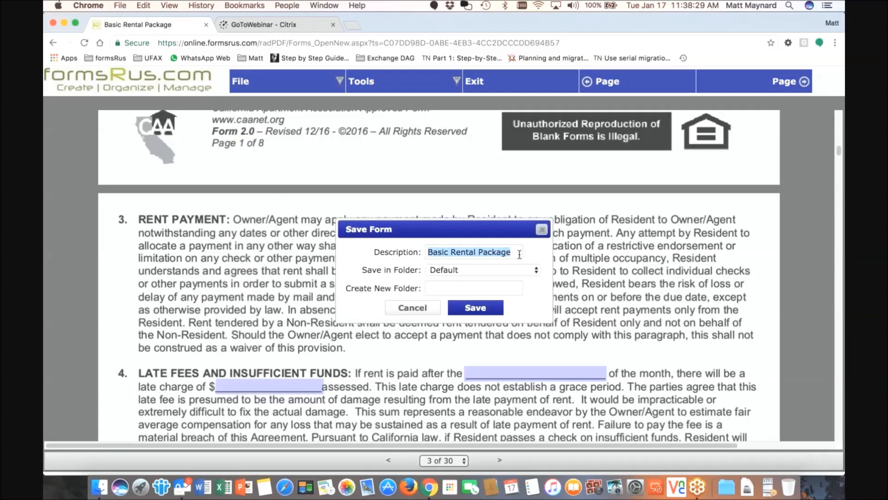
click(516, 253)
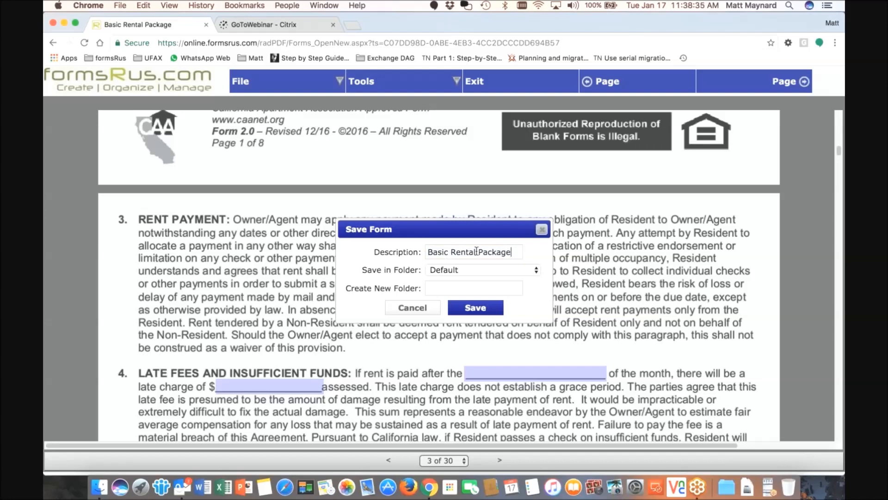
double_click(433, 252)
text(123)
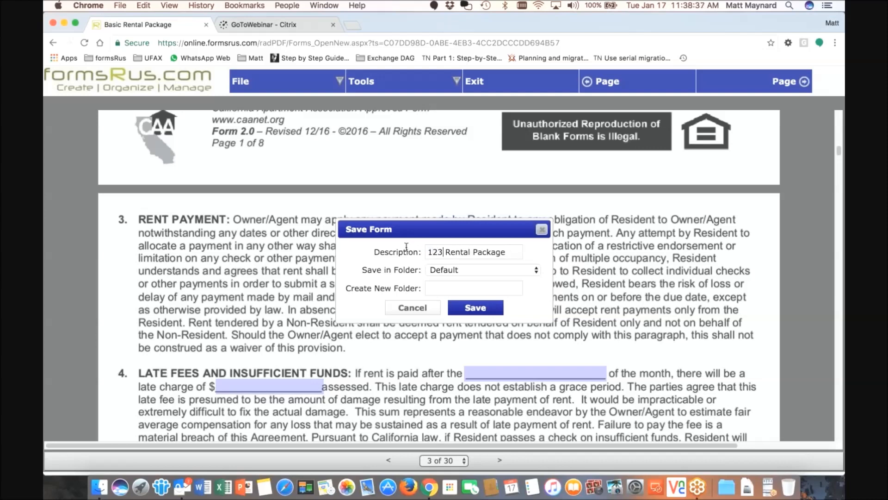
text(45 CAA)
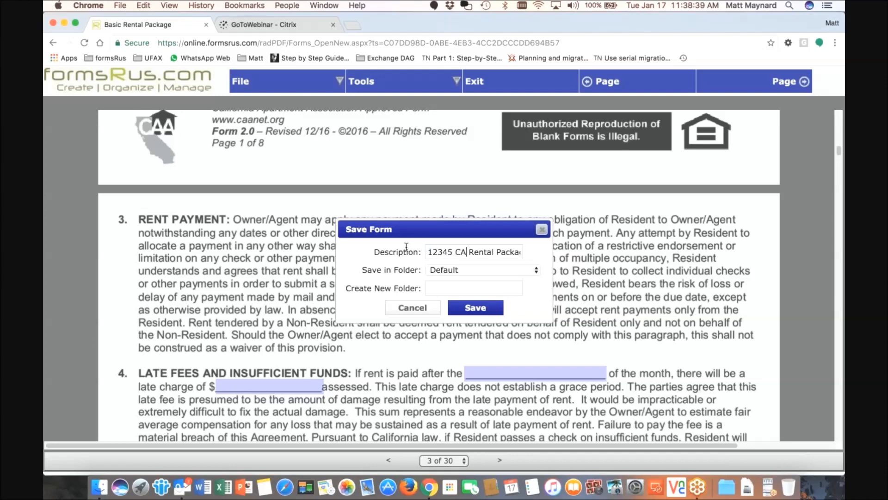
text( Street)
drag(500, 254, 526, 251)
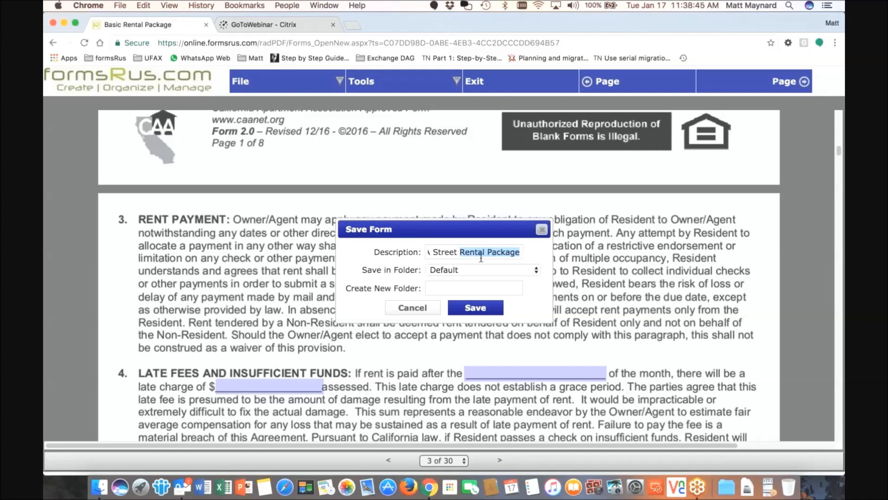
click(481, 269)
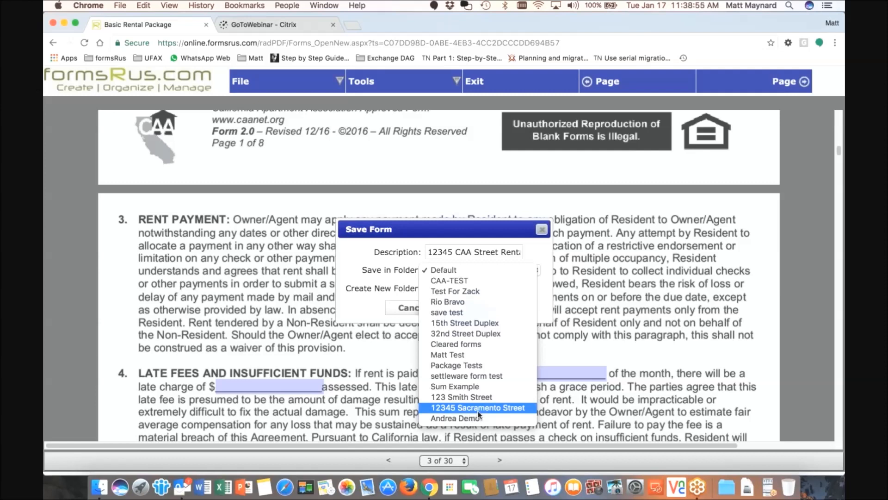
click(466, 291)
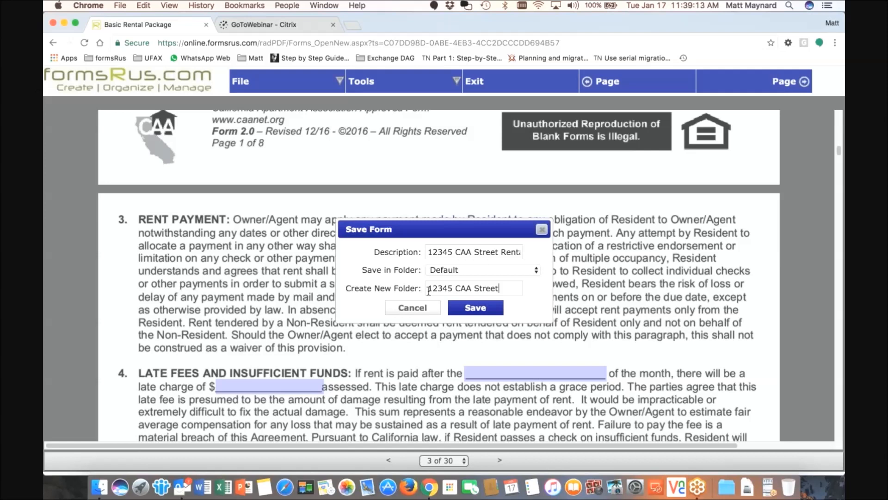
click(476, 309)
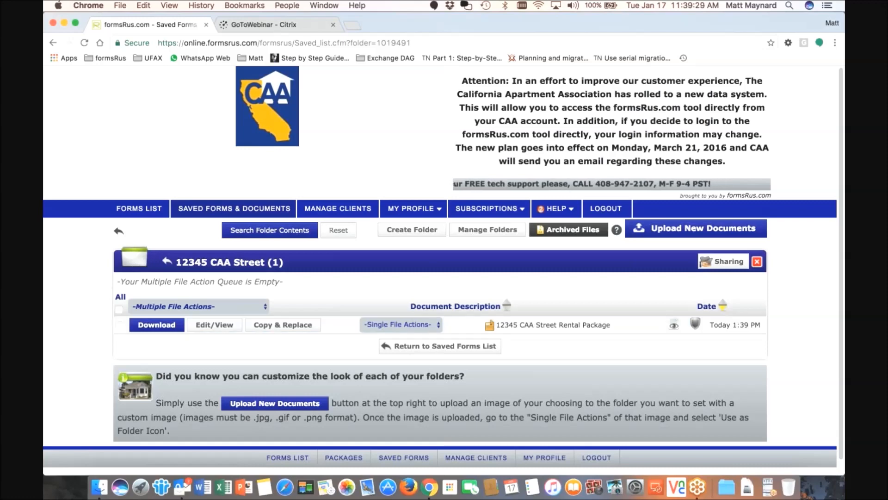
Close the 12345 CAA Street folder view with the red X
click(119, 231)
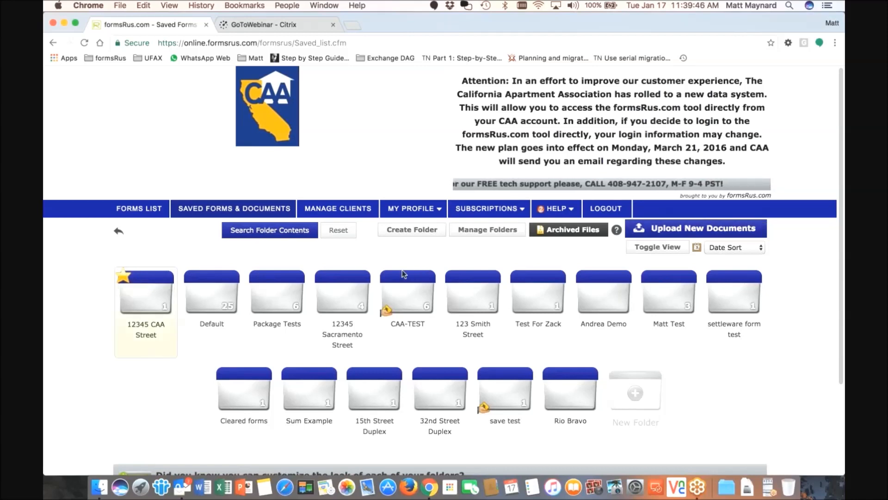
Switch to A-Z, then Custom Sort, and drag test, Sum Example and Sacramento folders into the first row
click(743, 252)
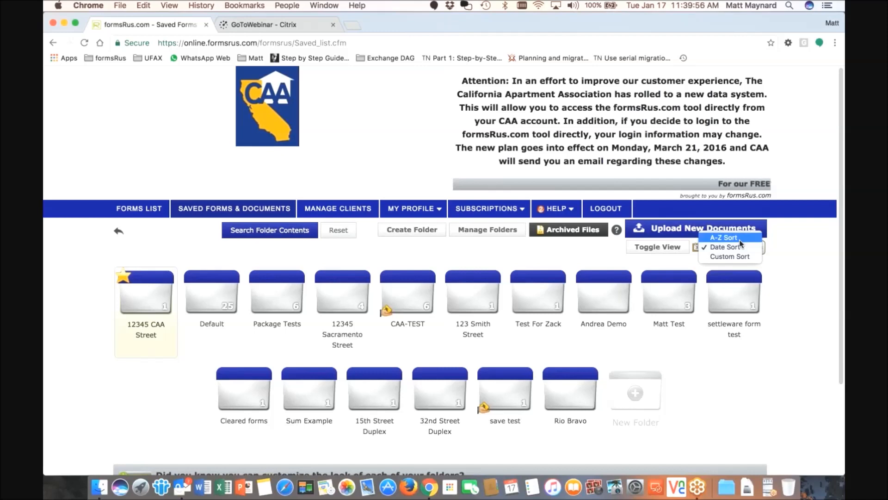
click(739, 238)
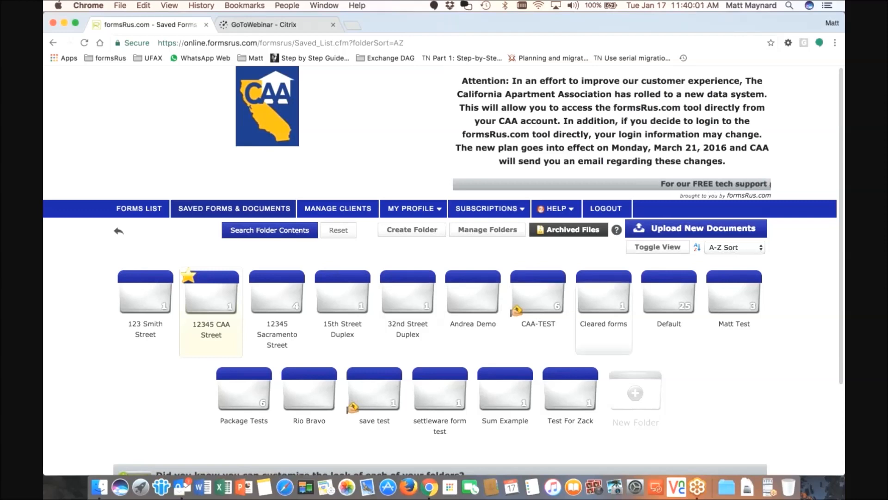
click(728, 246)
click(729, 266)
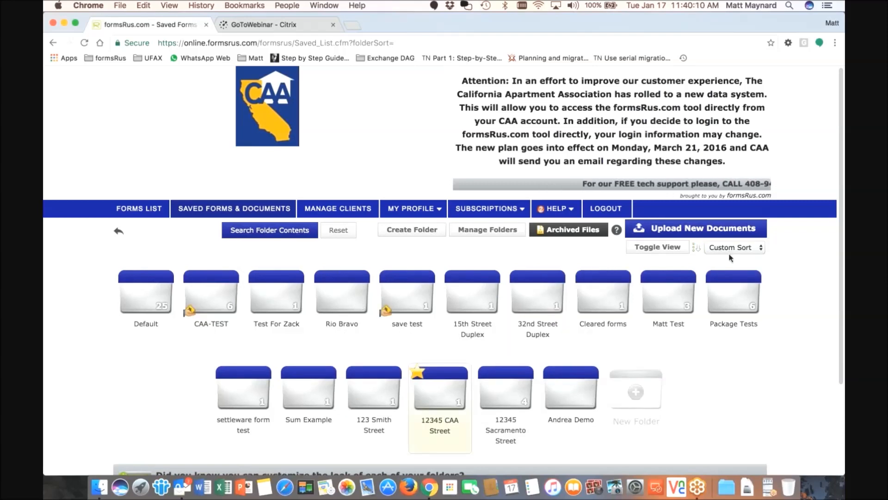
drag(669, 276, 211, 277)
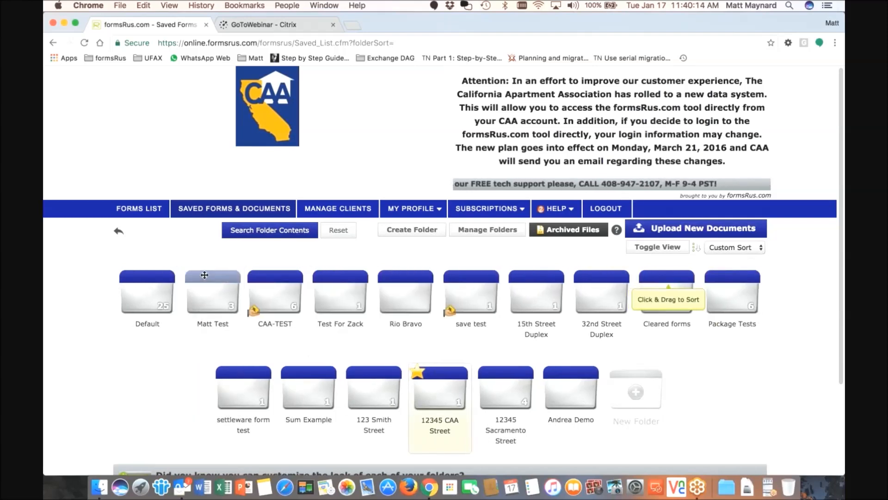
drag(341, 280, 203, 277)
drag(307, 373, 216, 296)
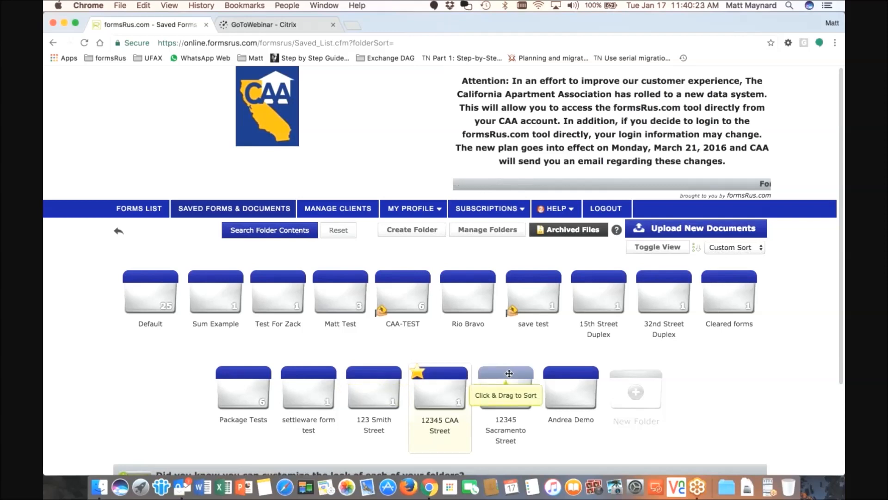
drag(509, 373, 445, 280)
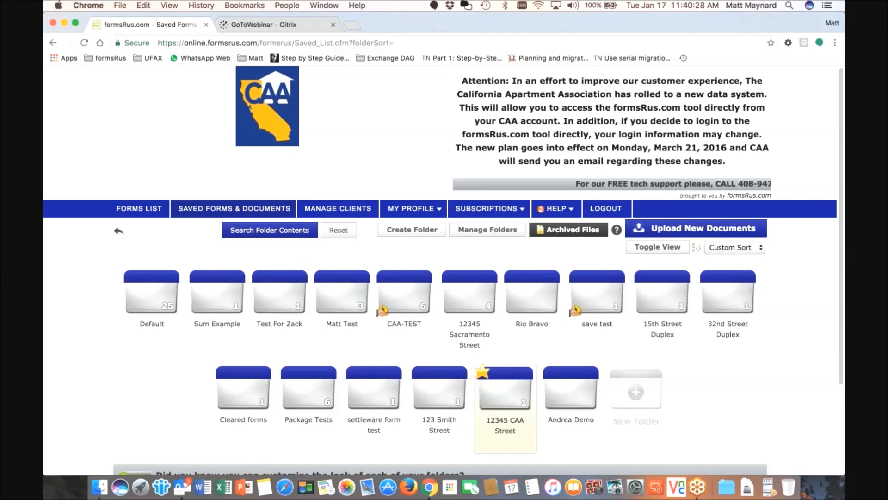
Restore Date Sort, then visit the Forms List and come back to Saved Forms
click(759, 248)
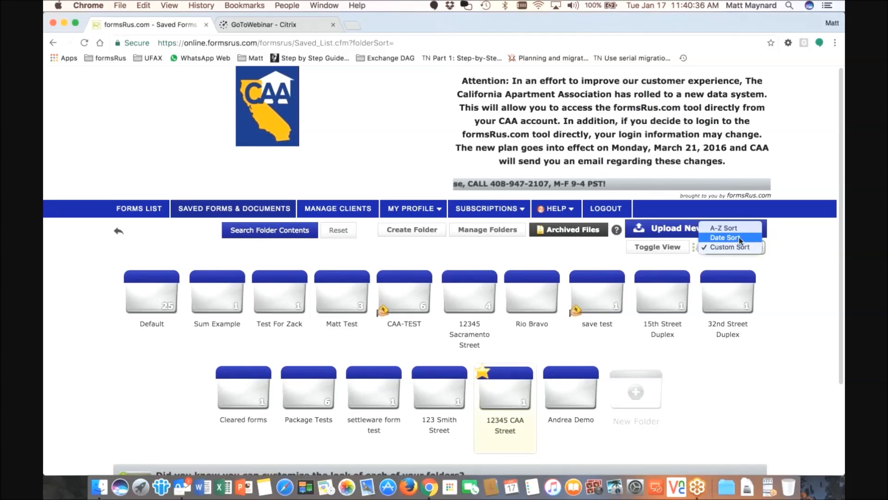
click(739, 238)
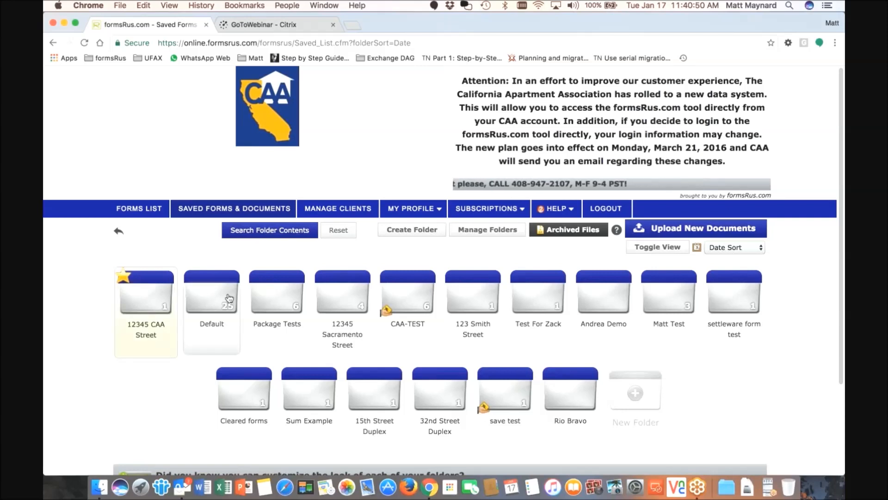
click(147, 297)
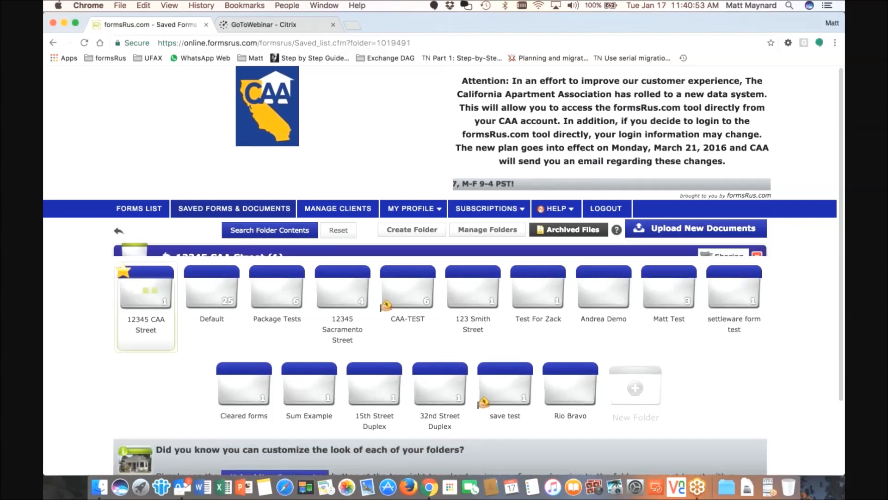
click(149, 212)
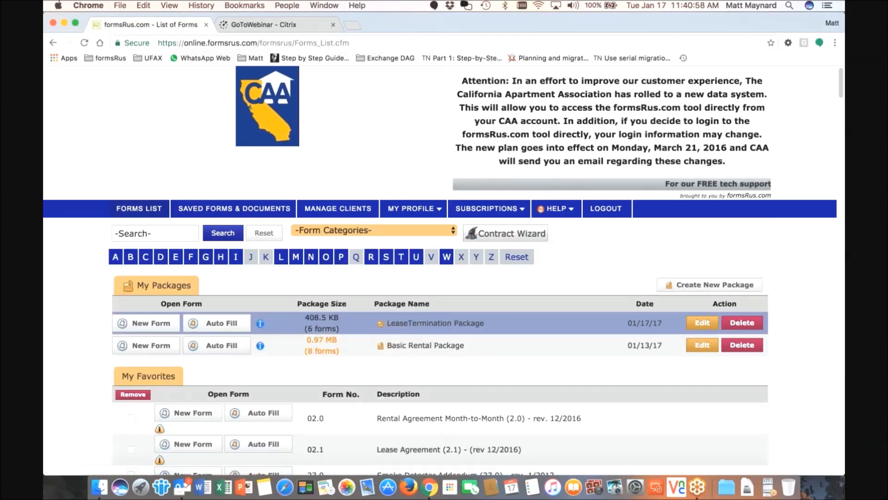
click(237, 209)
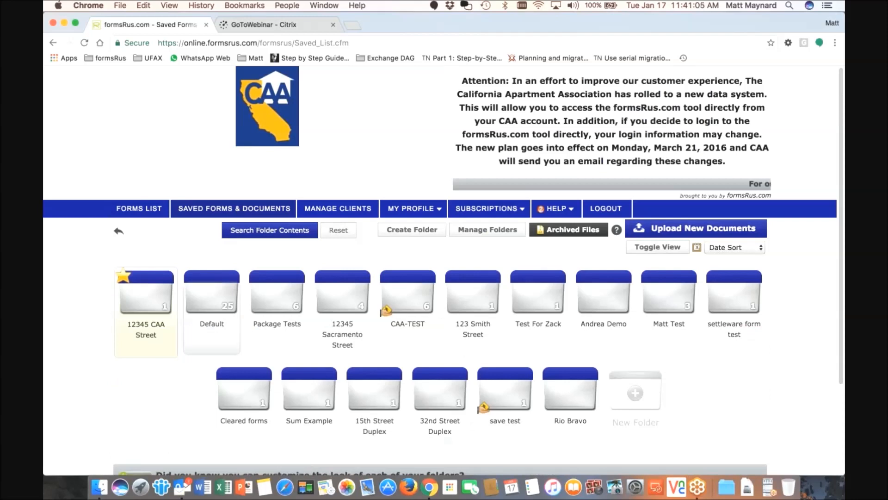
In the 12345 CAA Street folder, pick Email Document from the rental package's Single File Actions
click(148, 337)
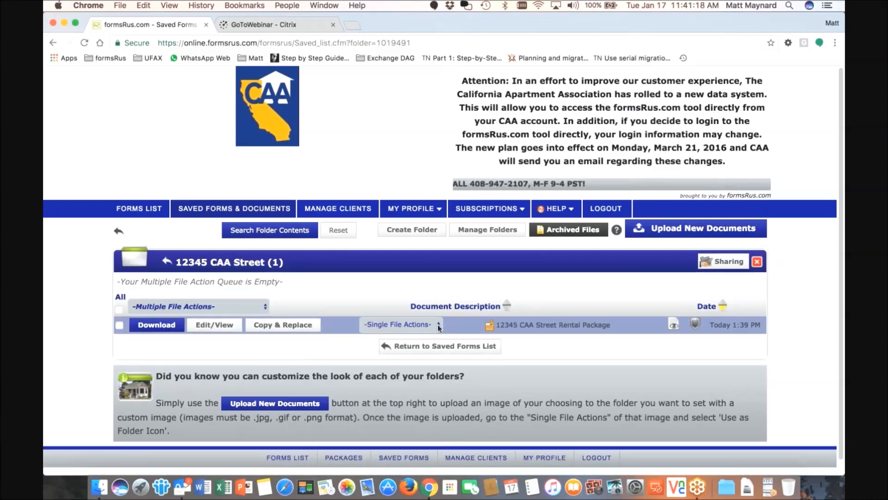
click(439, 327)
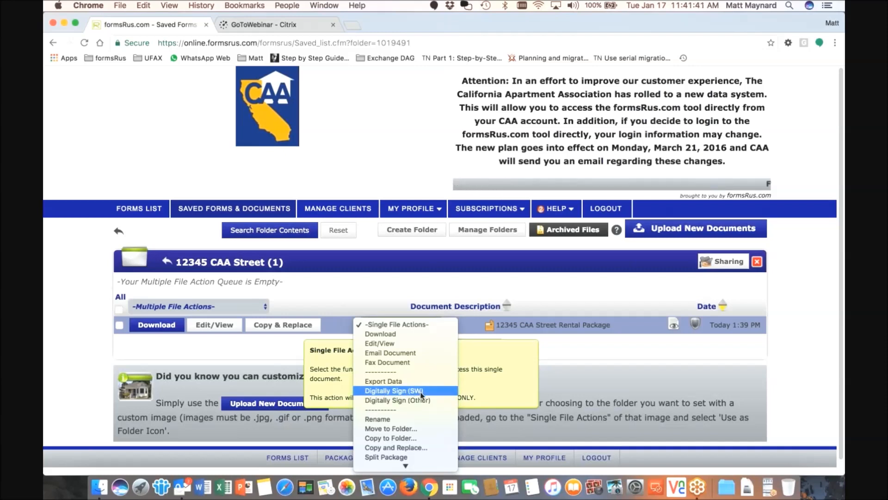
click(383, 297)
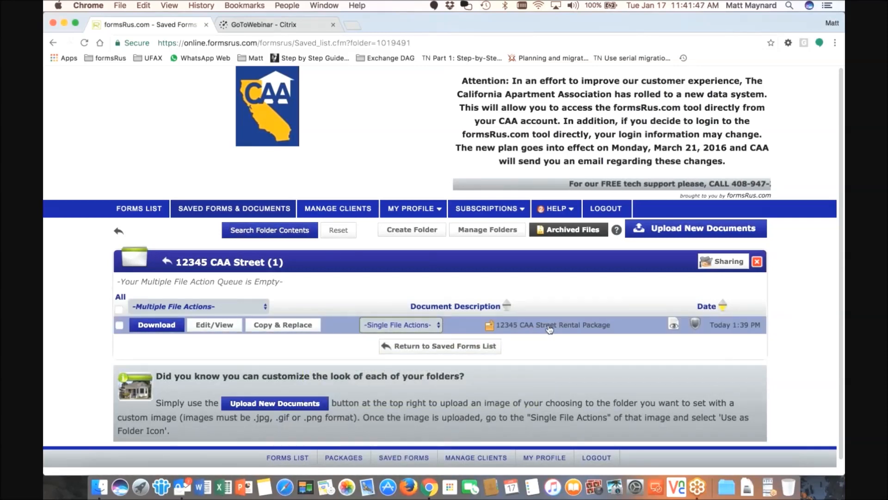
click(438, 326)
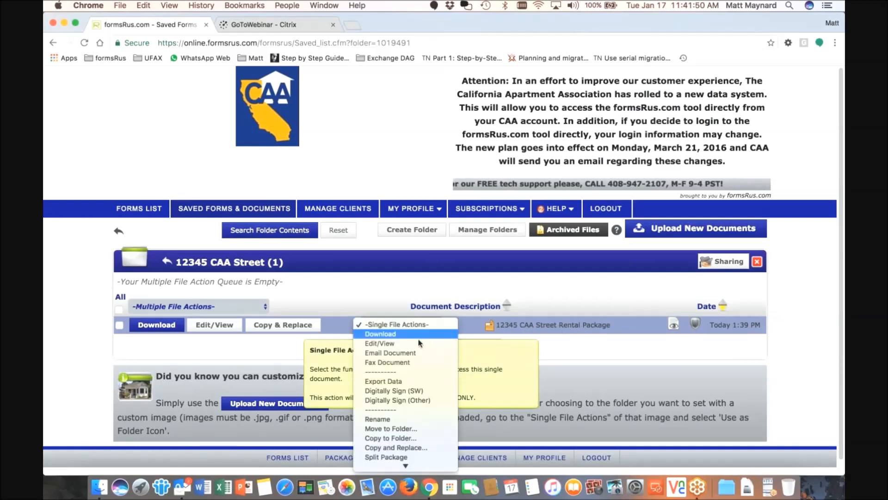
click(404, 354)
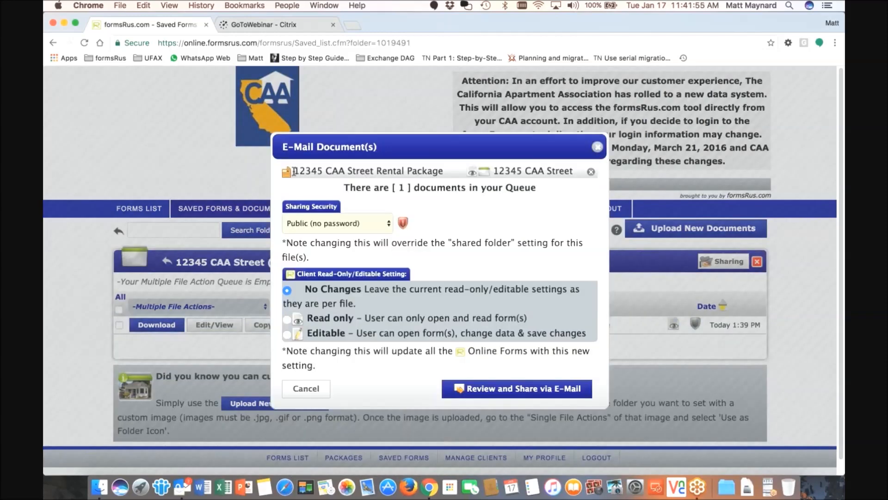
Try Password Protected, revert sharing to Public (no password), and continue to Review and Share via E-Mail
drag(305, 171, 572, 173)
click(571, 173)
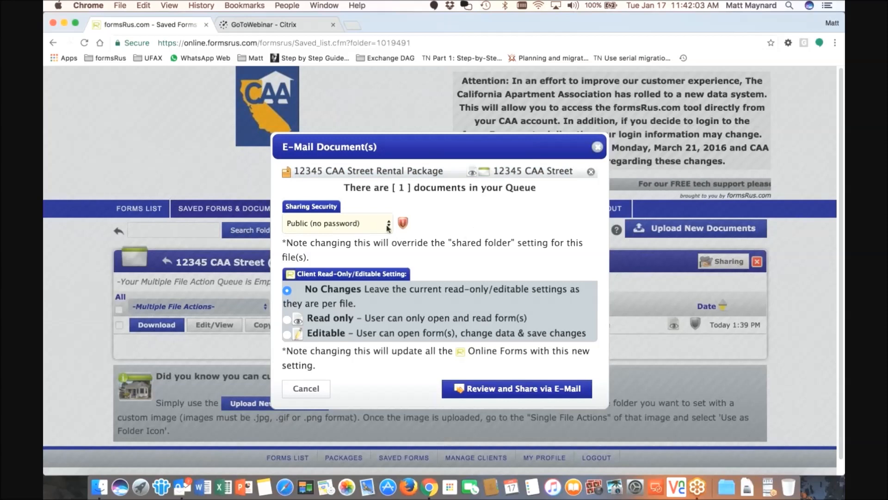
click(356, 227)
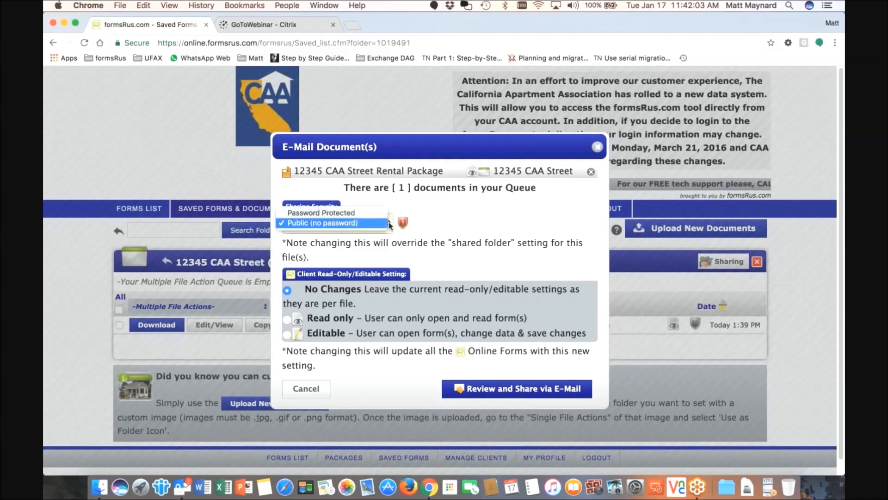
click(354, 214)
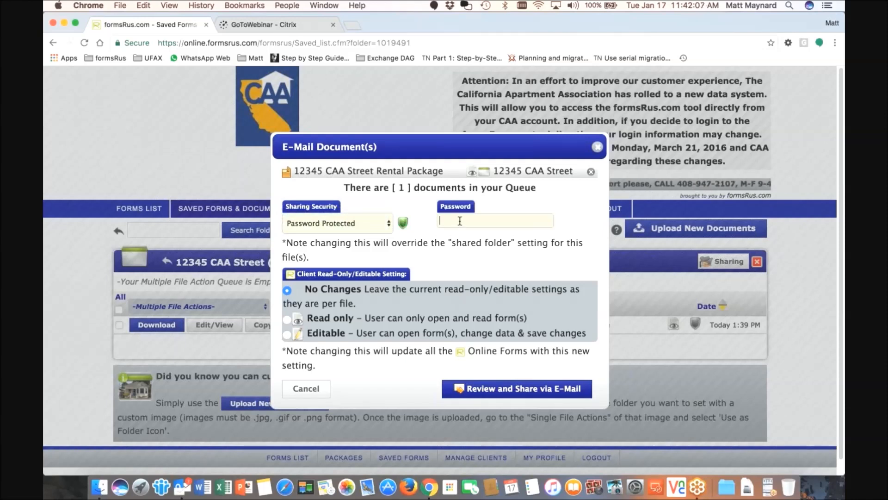
click(460, 223)
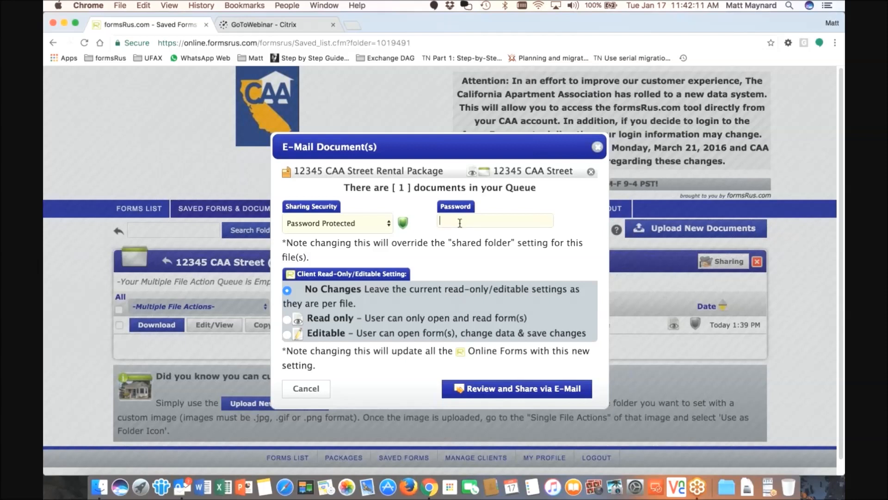
click(388, 227)
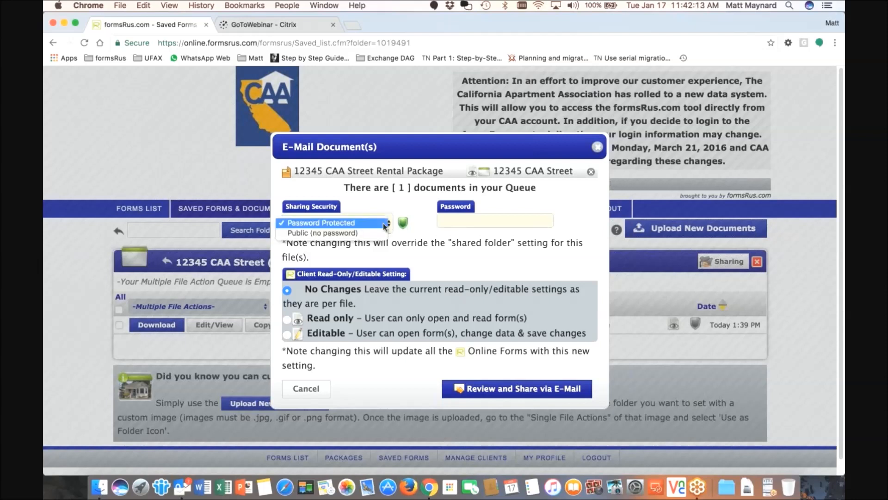
click(363, 233)
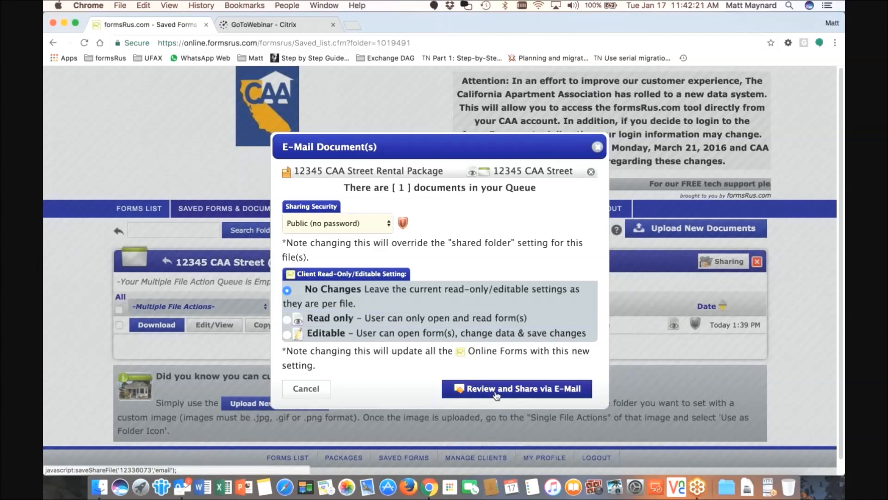
click(516, 388)
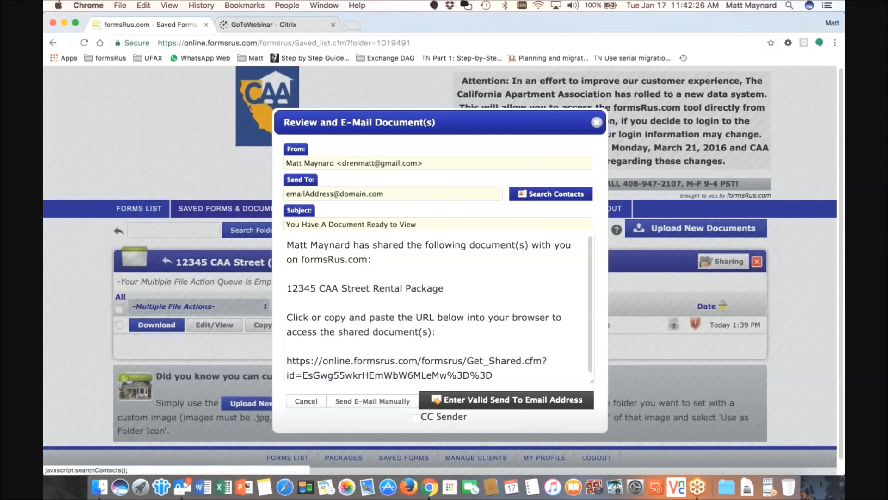
Browse the saved contacts for a recipient, closing the search without adding anyone
click(551, 194)
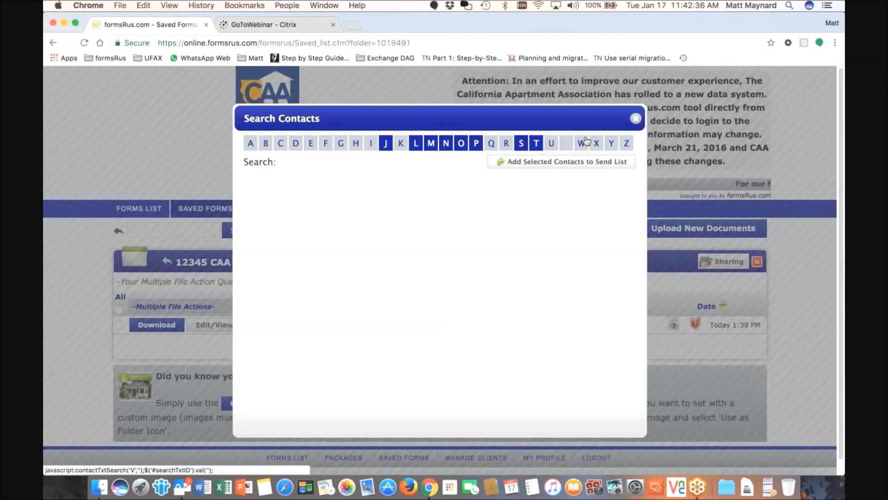
click(500, 161)
click(539, 196)
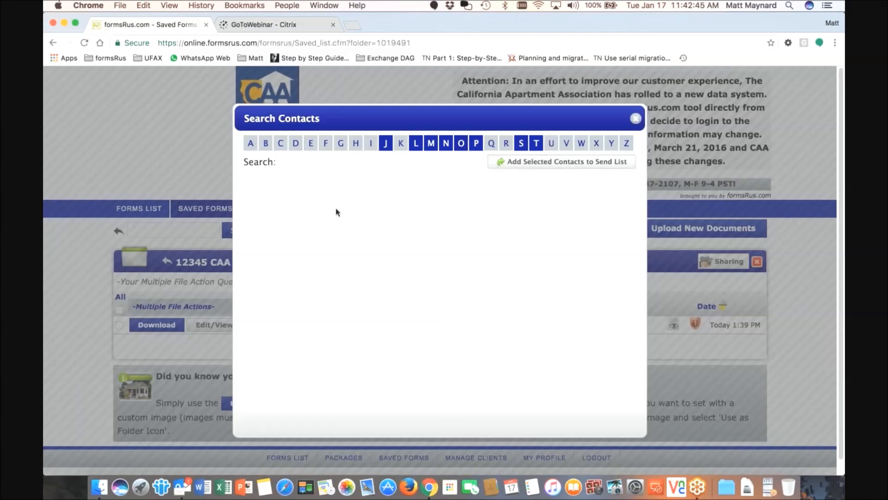
click(635, 118)
Replace the placeholder with the recipient's valid e-mail address, removing the trailing comma, and tick CC Sender
click(379, 194)
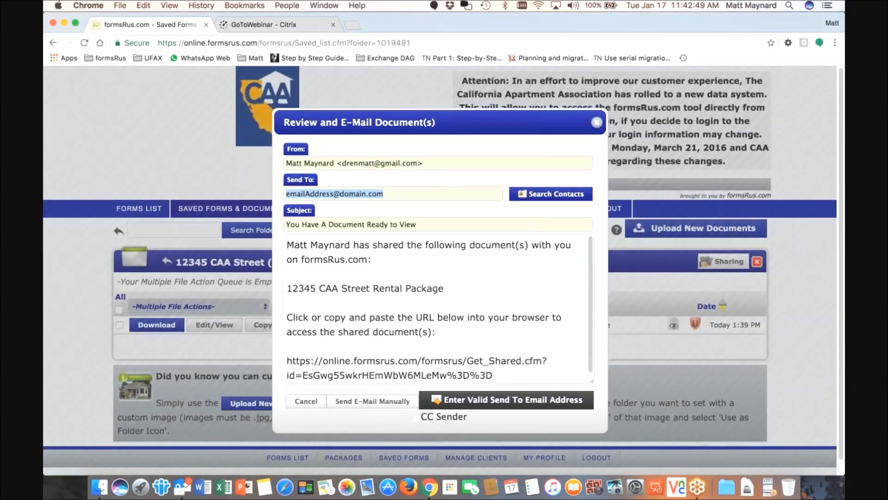
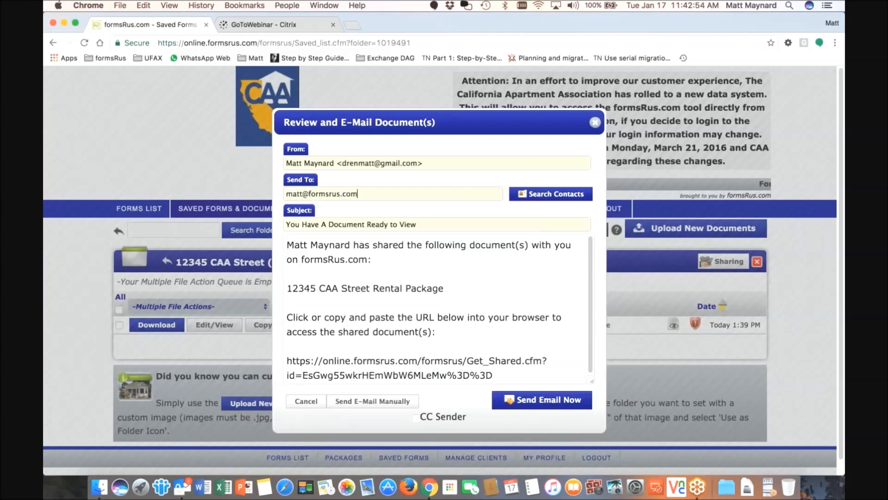
text(,)
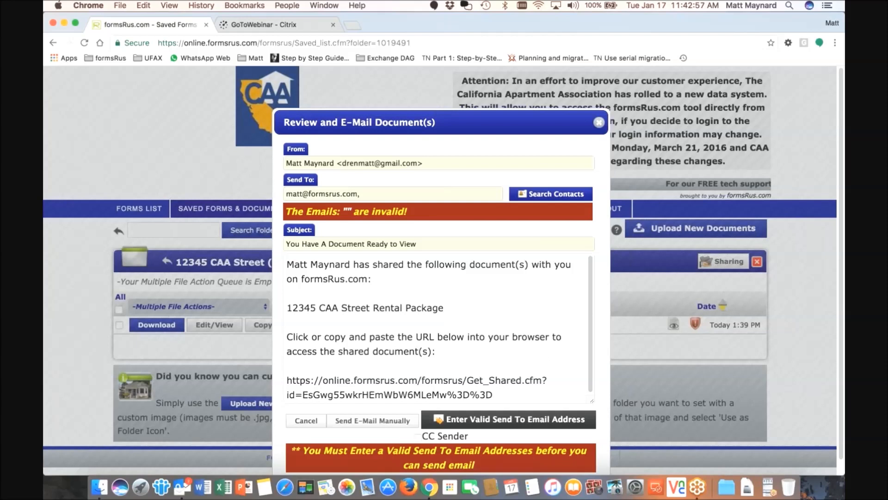
text(ma)
key(BackSpace)
key(BackSpace)
key(BackSpace)
click(416, 418)
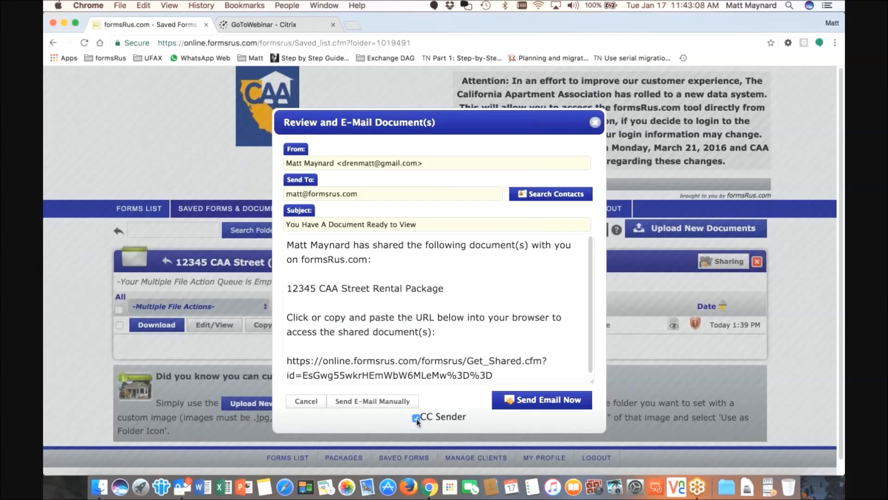
drag(288, 246, 347, 249)
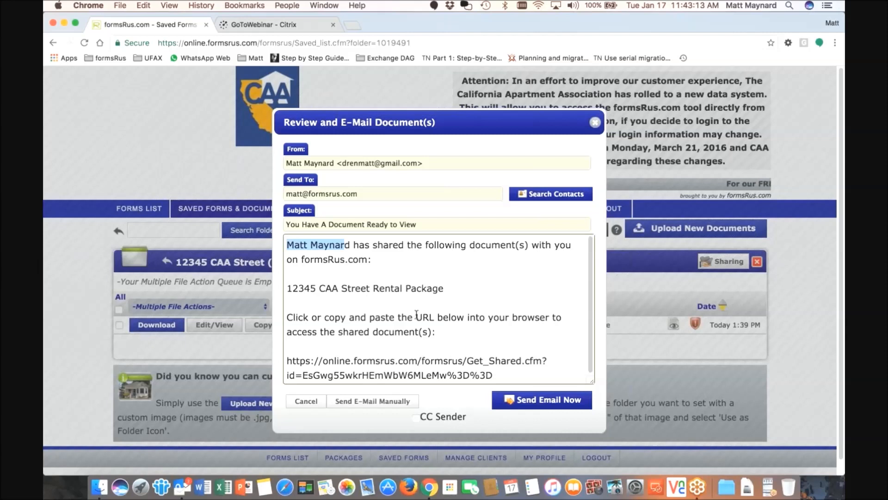
scroll(416, 315, down, 1)
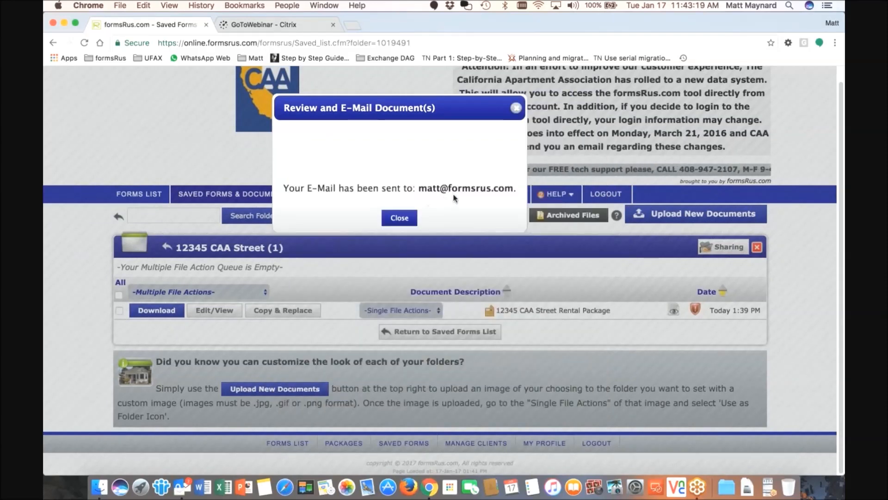
Check today's 12345 CAA Street Rental Package row in the Sent Email Log, then open the Outlook notification
click(401, 218)
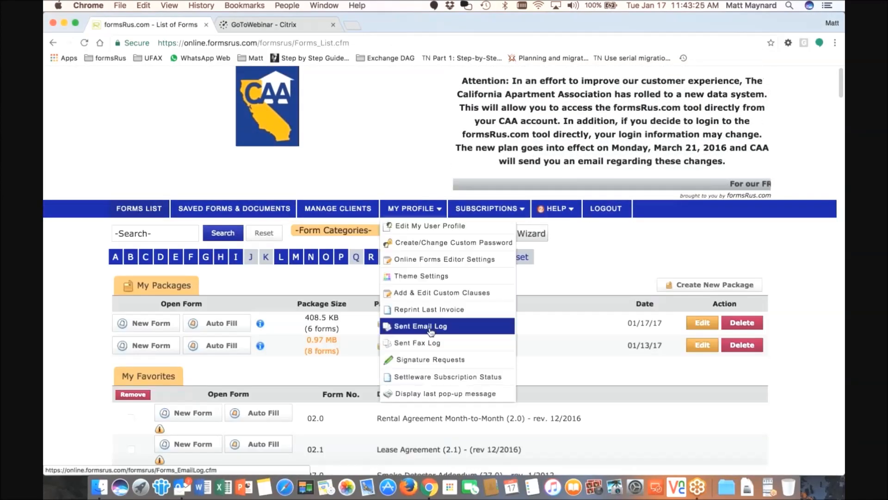
click(430, 326)
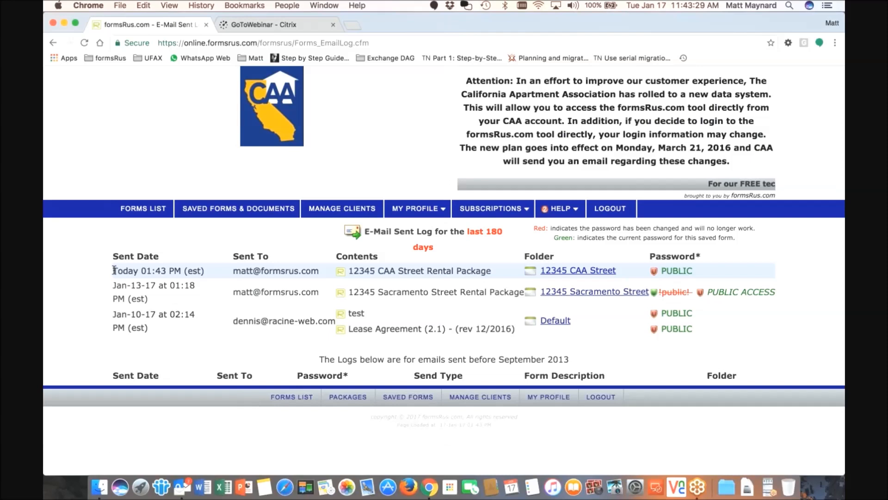
drag(114, 270, 415, 271)
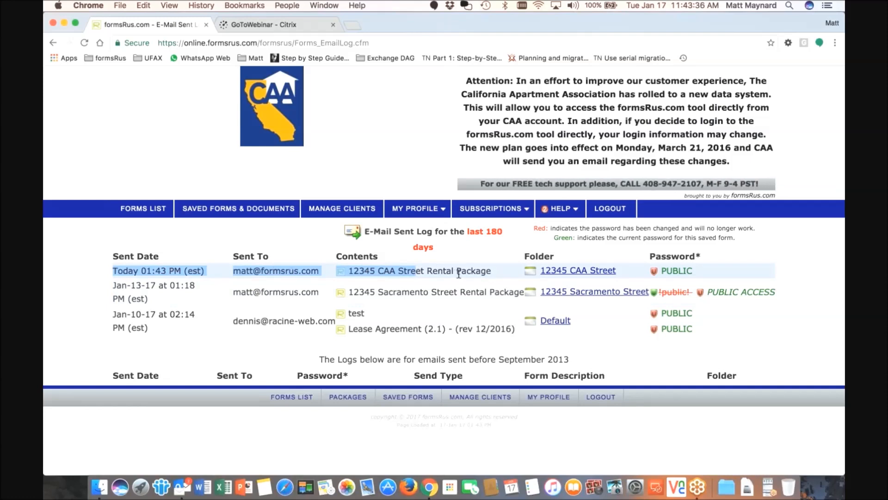
click(476, 271)
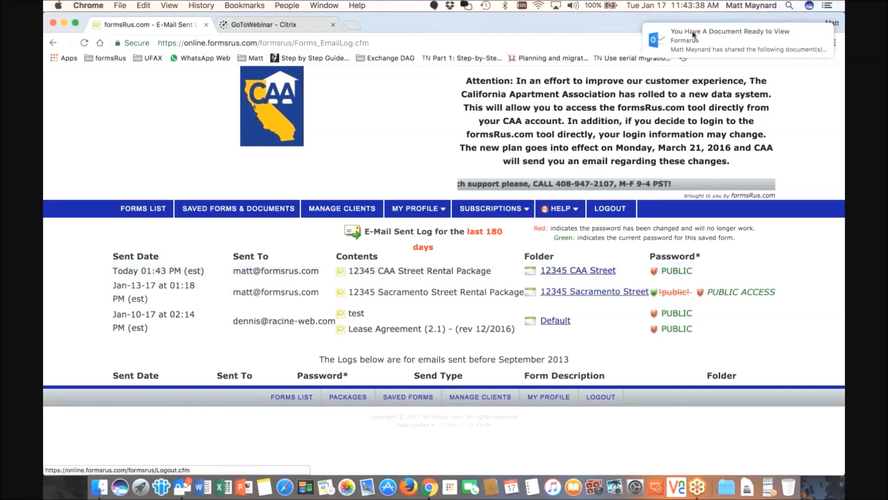
click(711, 37)
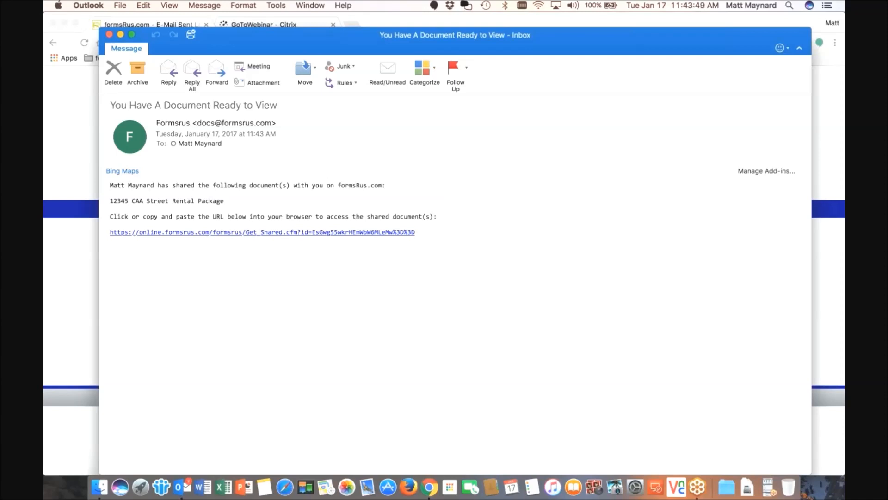
Follow the Get_Shared URL in the Outlook message to open the shared package in Chrome
click(189, 234)
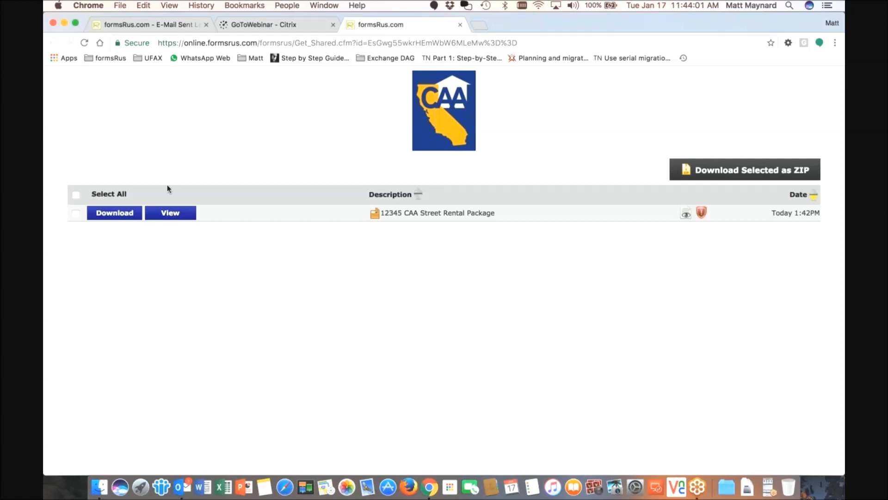
View the shared Basic Rental Package, scroll through it, check File and Tools menus, then close the tab
click(171, 213)
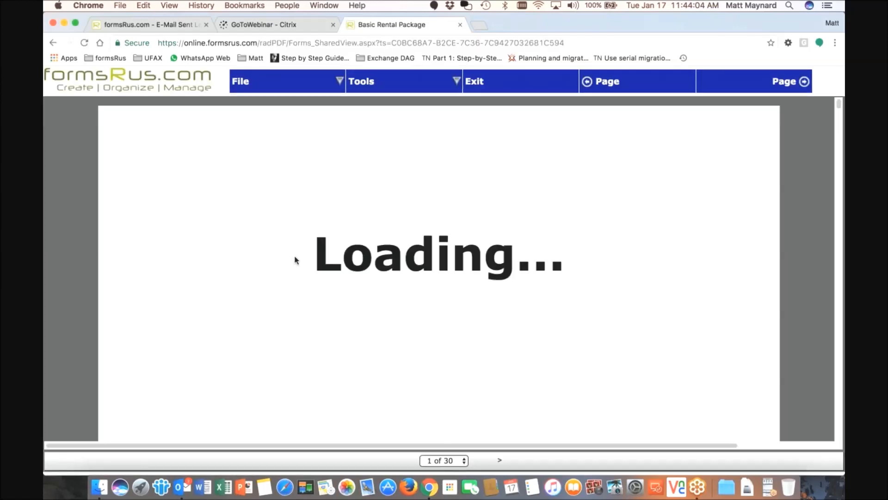
scroll(296, 260, down, 1)
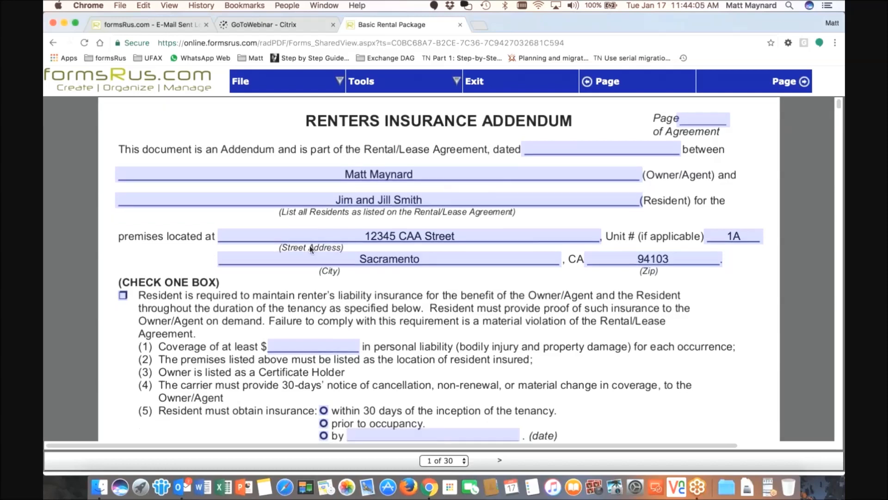
scroll(315, 257, down, 1)
scroll(318, 265, down, 3)
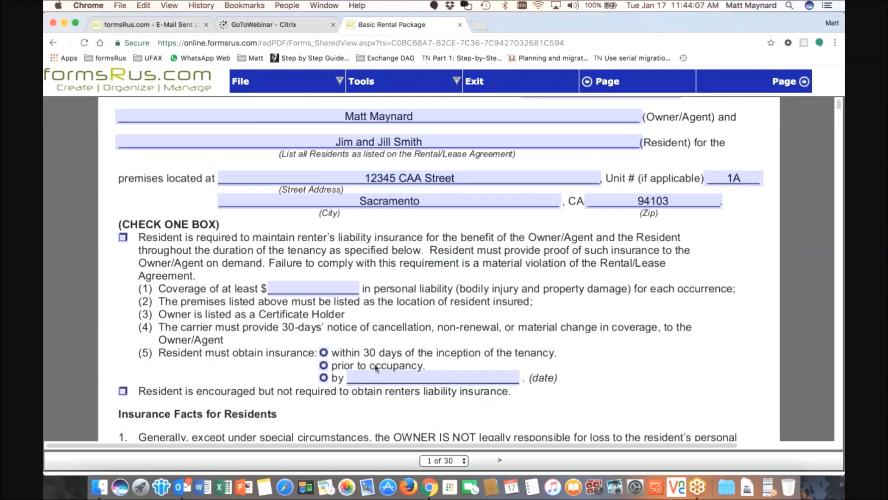
scroll(376, 368, down, 20)
click(255, 87)
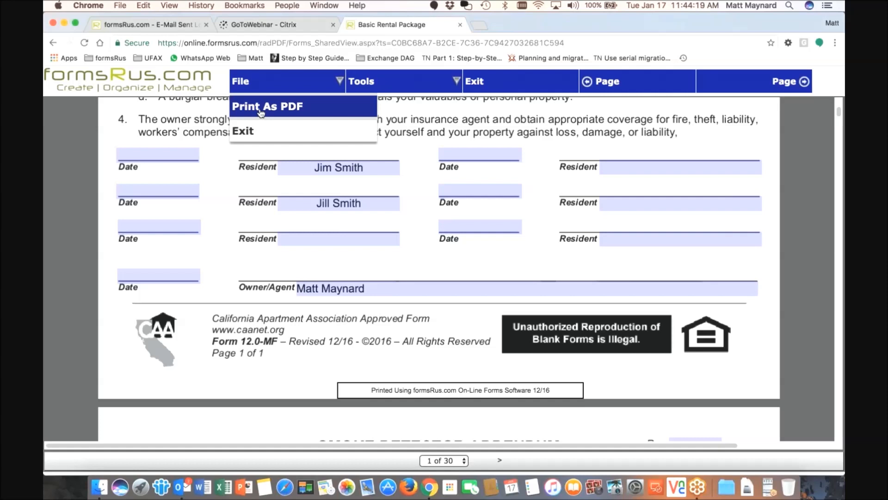
click(361, 84)
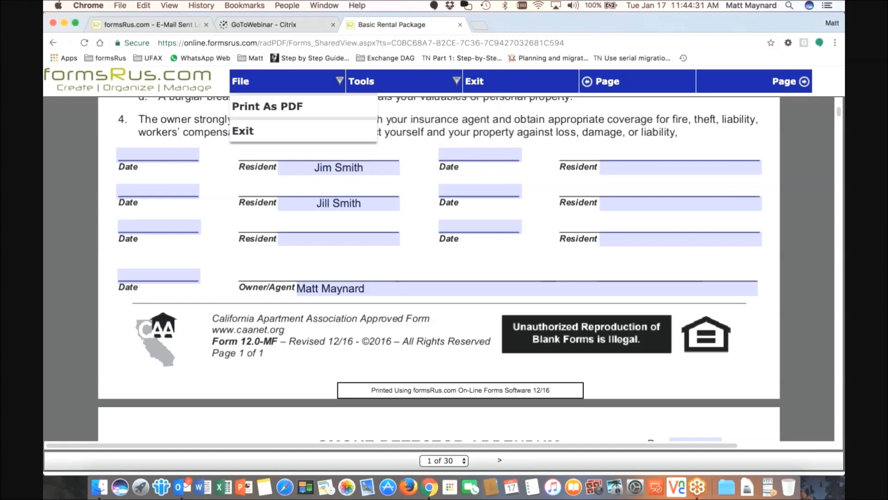
click(460, 25)
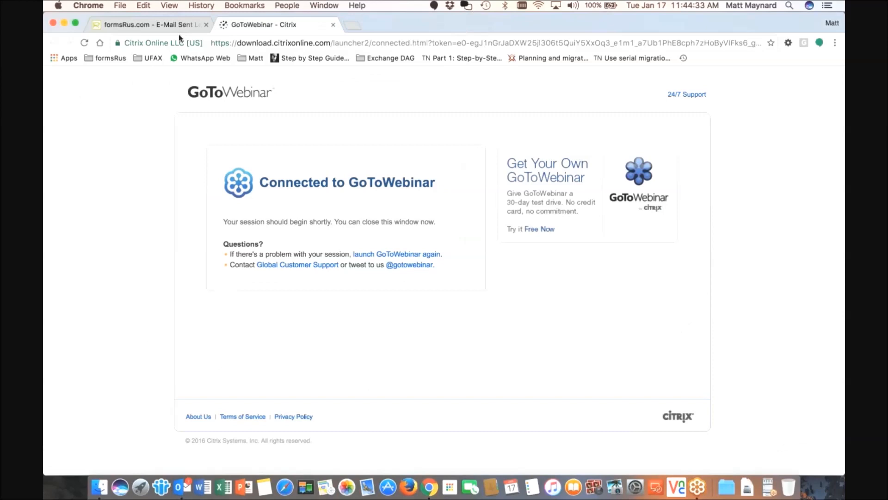
Back in formsRus, open the 12345 CAA Street folder and show the rental package's Single File Actions
click(151, 25)
click(218, 211)
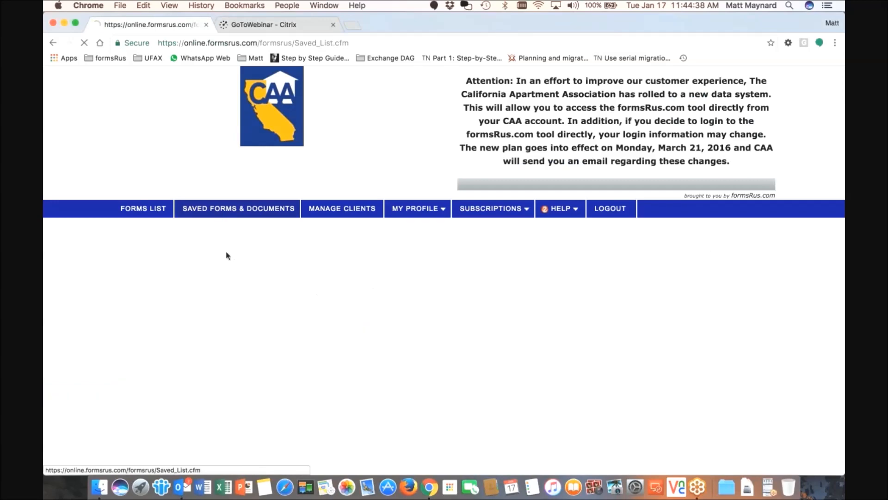
click(139, 289)
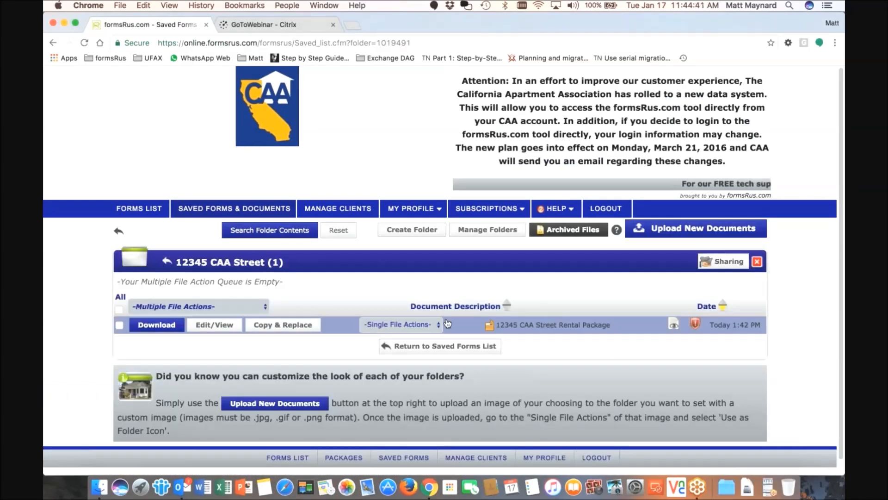
click(439, 324)
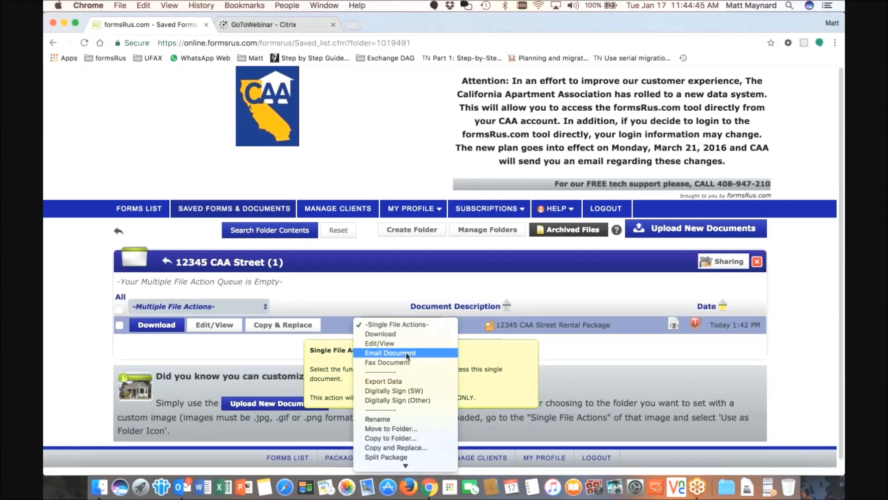
Open the fax form for the 12345 CAA Street Rental Package and select the fax area-code field
click(385, 363)
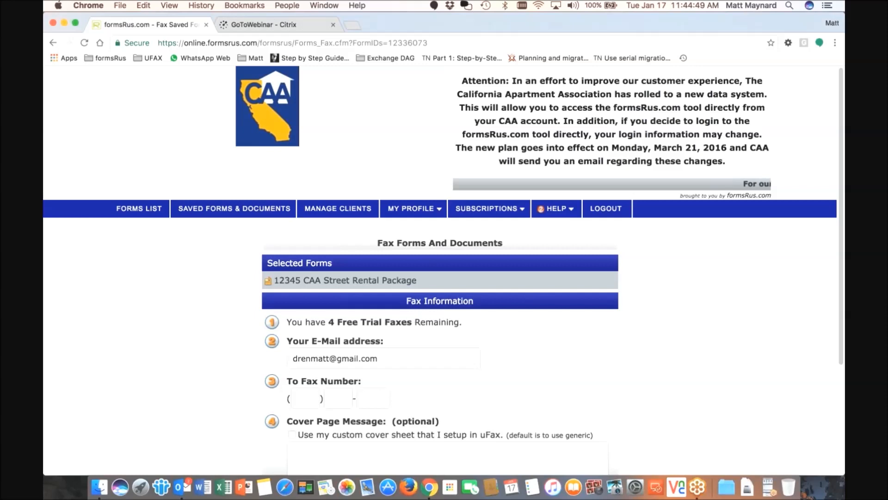
scroll(439, 271, down, 4)
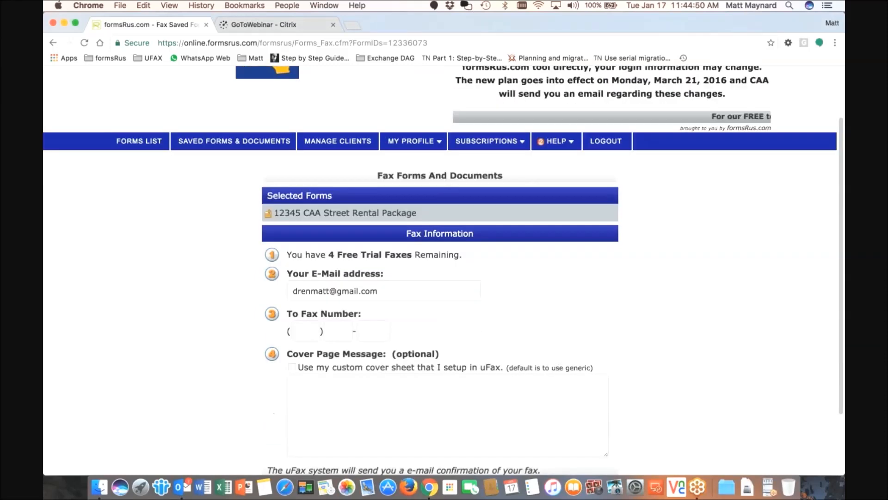
drag(329, 235, 400, 235)
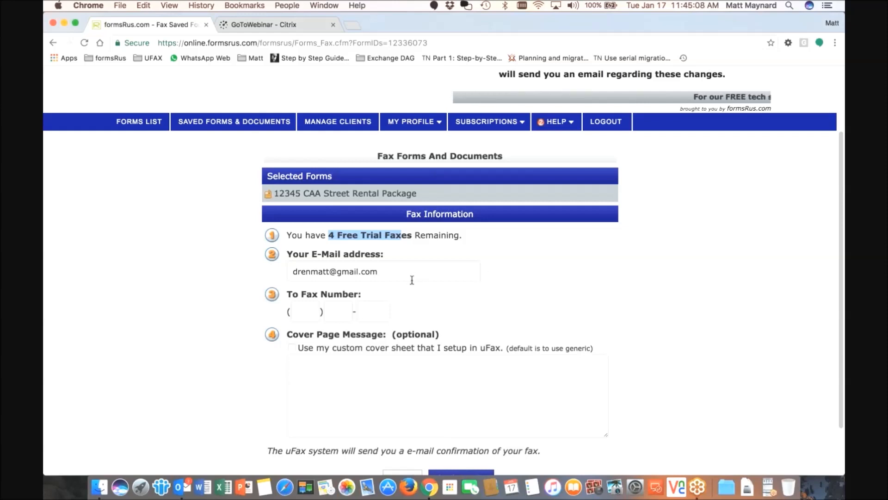
click(318, 309)
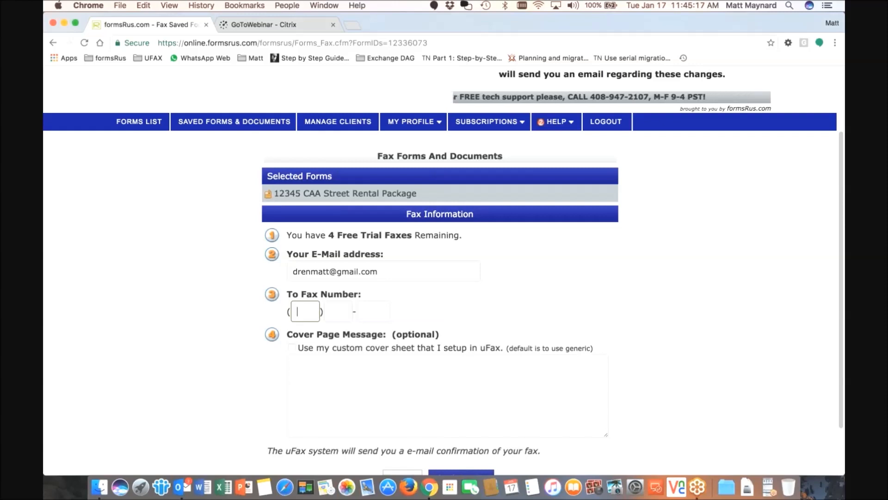
Enter the recipient's fax number across its three fields
text(614)
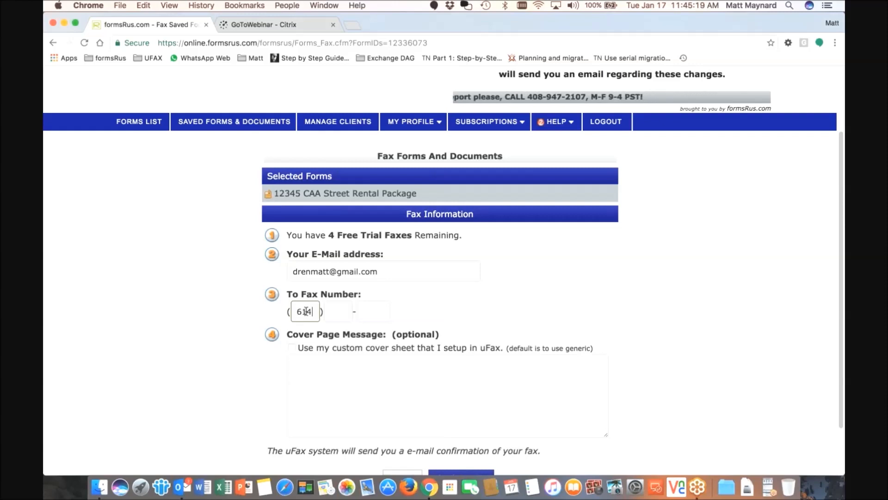
click(338, 310)
text(635)
click(371, 311)
text(20)
Write a cover message asking the recipient to sign the rental agreement for 12345 CAA Street
click(384, 363)
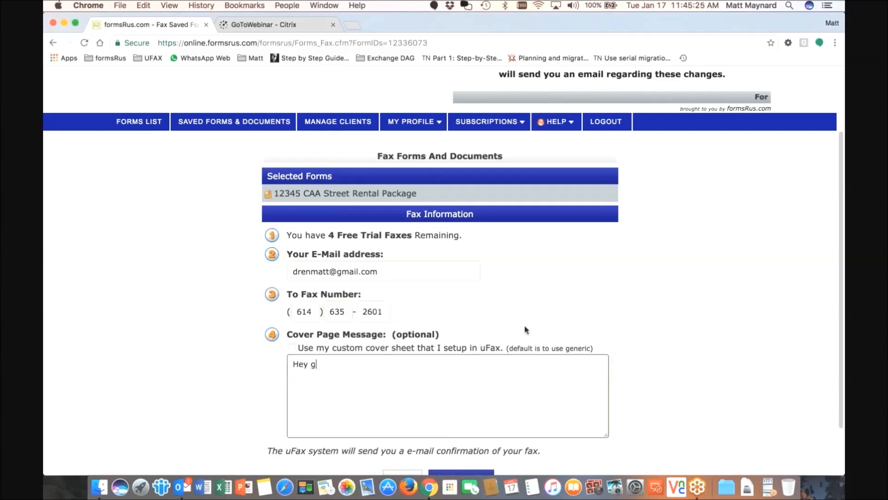
text(Pleae)
key(BackSpace)
key(BackSpace)
text(se sign th)
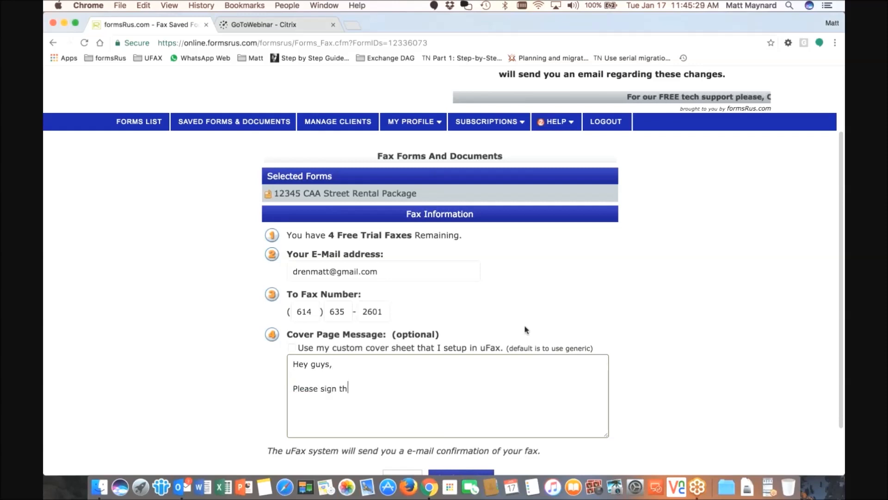
text(is reantal)
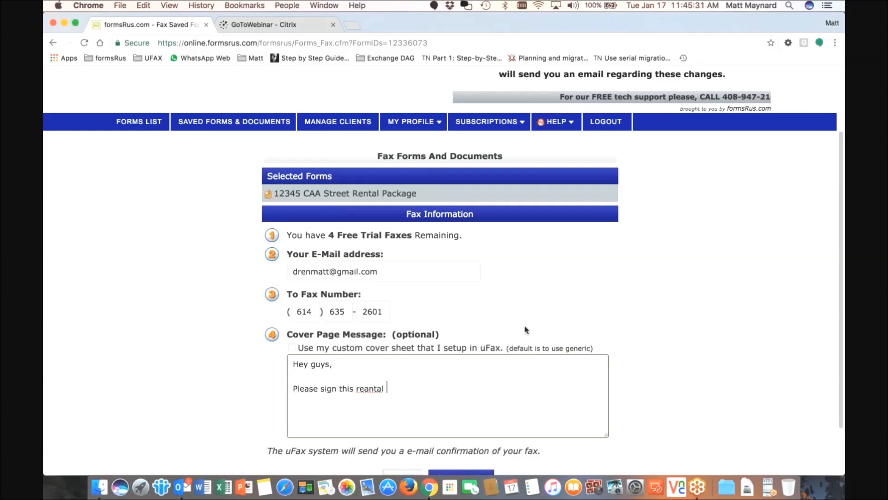
key(BackSpace)
key(BackSpace)
text(ntal)
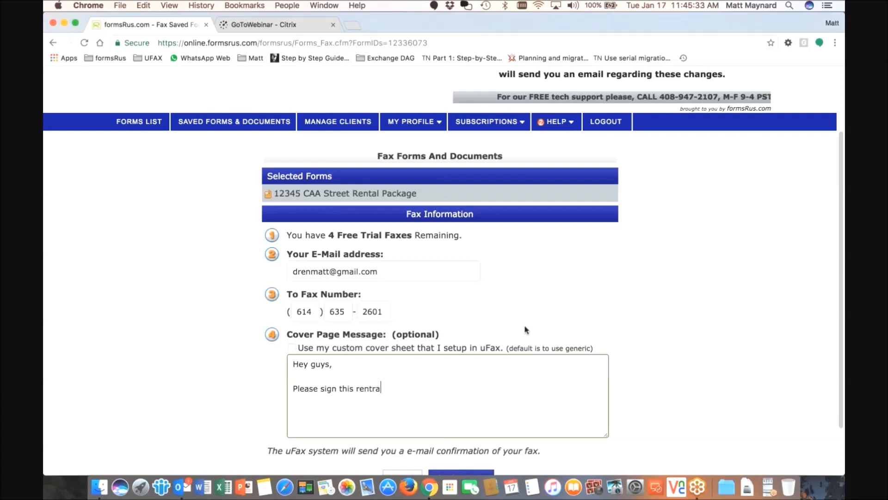
text( agree)
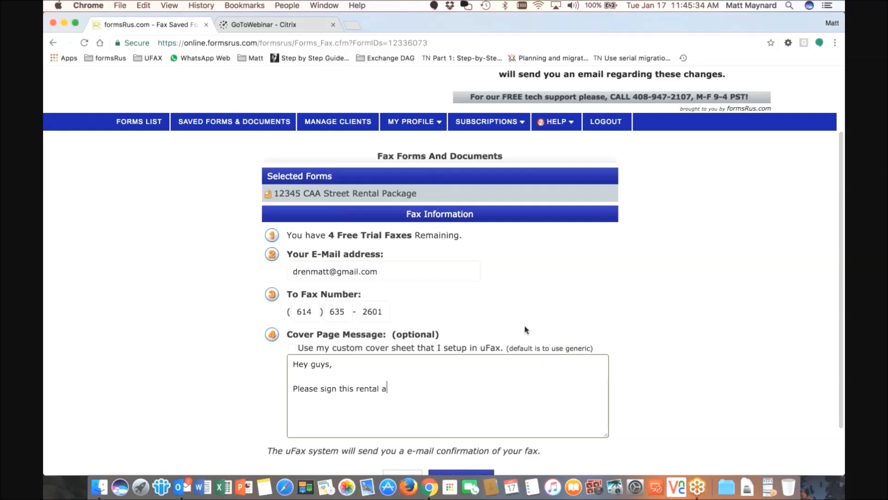
text(ment for )
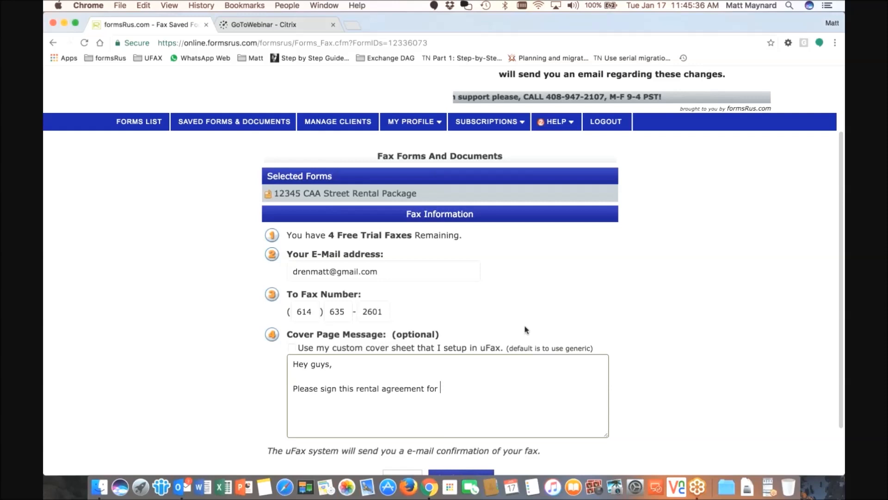
text(12345 CAA Street and email back to me at)
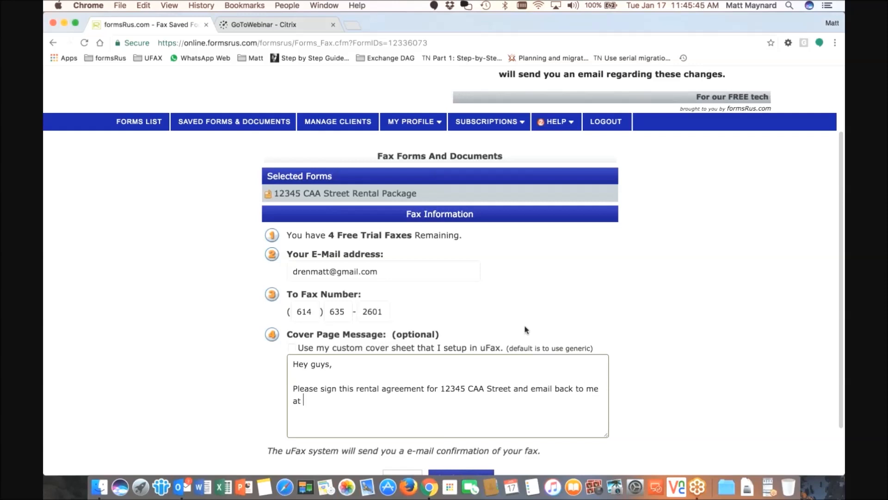
text(my )
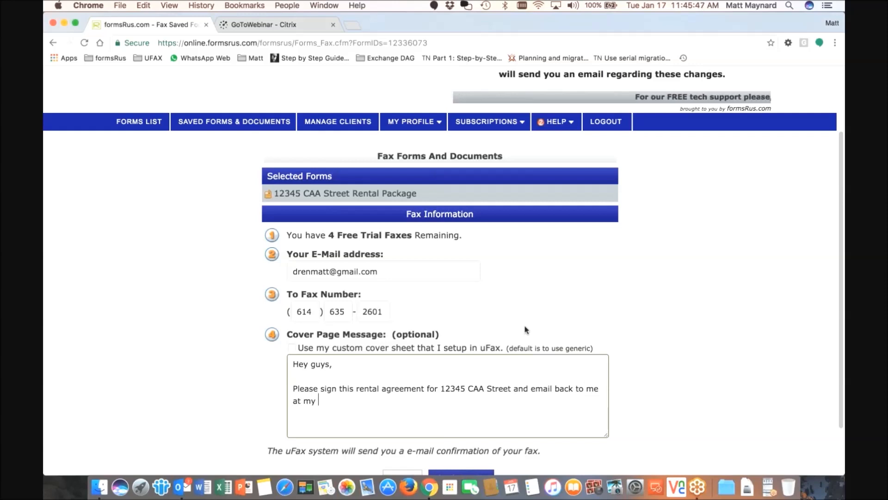
text(email add)
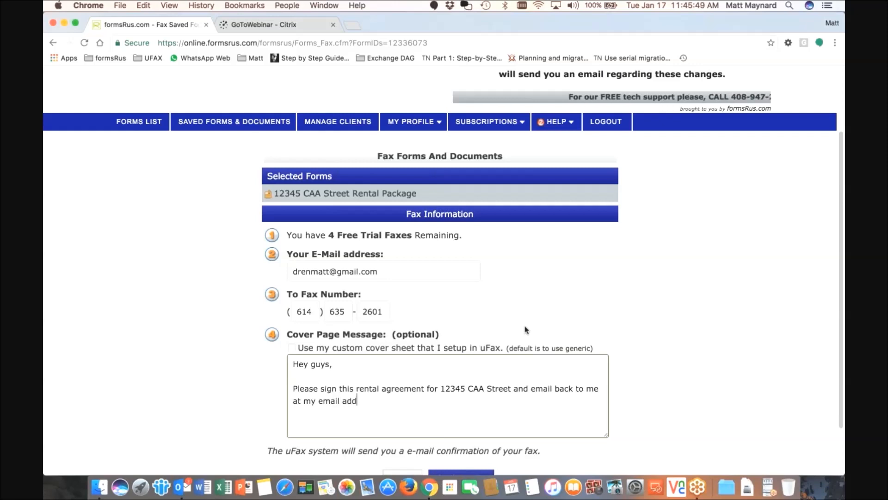
text(ress.  Thanks!)
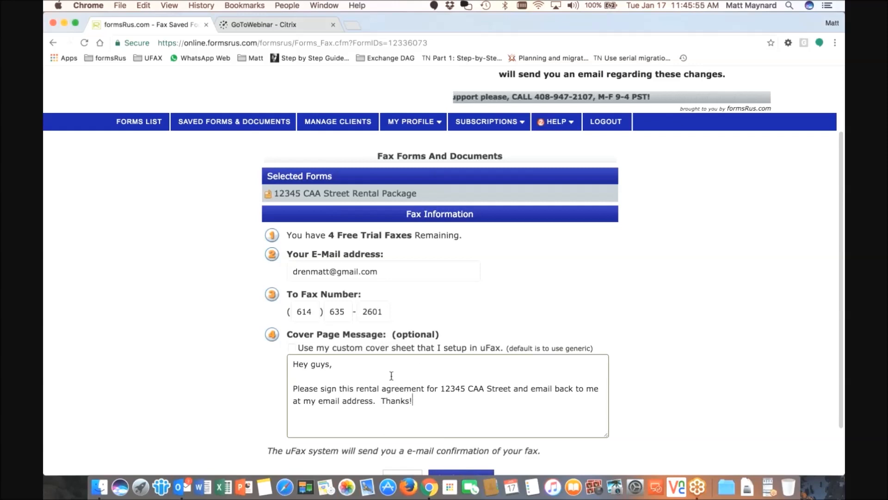
Send the fax and dismiss the fax-complete confirmation
scroll(390, 376, down, 2)
scroll(391, 374, down, 2)
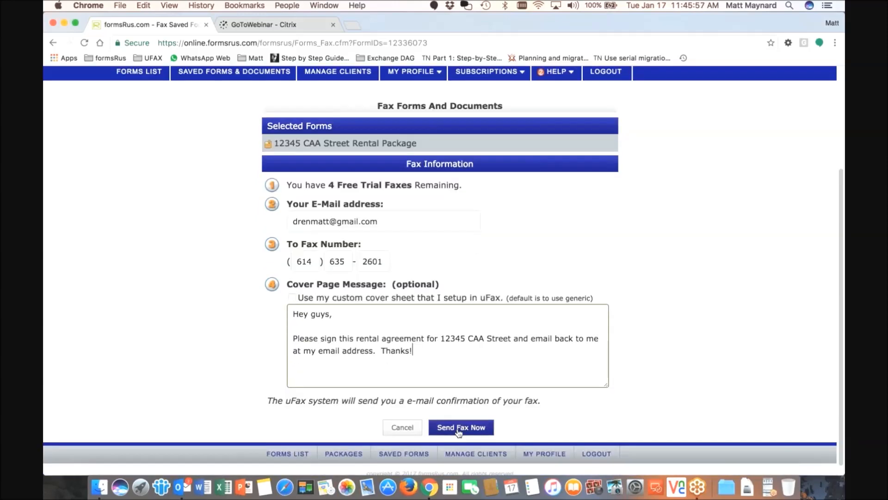
click(458, 428)
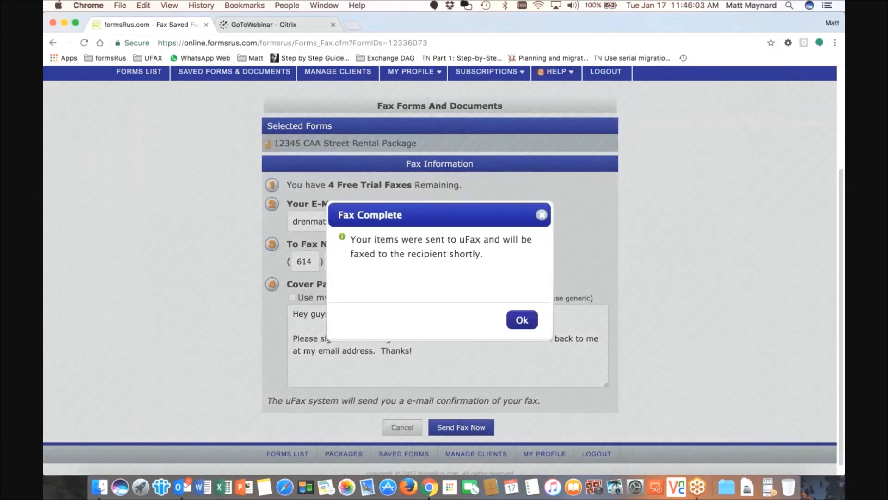
click(511, 321)
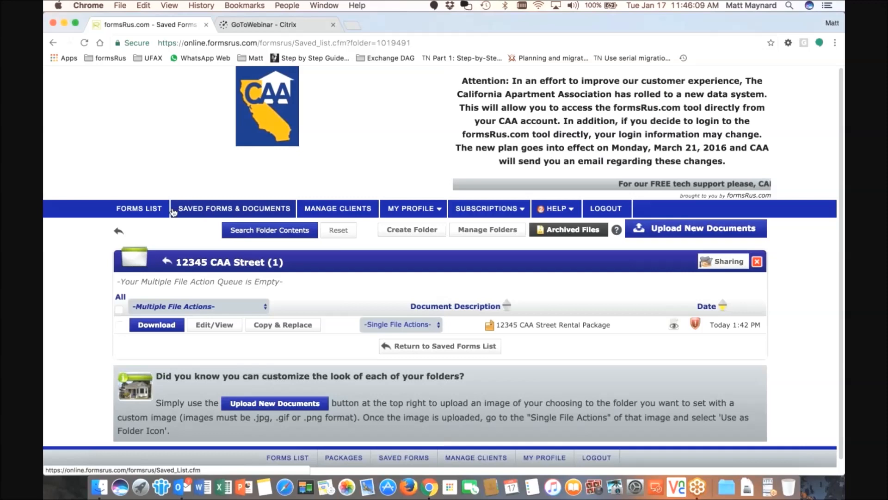
Check the Sent Fax Log under My Profile, then return to the 12345 CAA Street folder
click(84, 43)
mouse_move(411, 209)
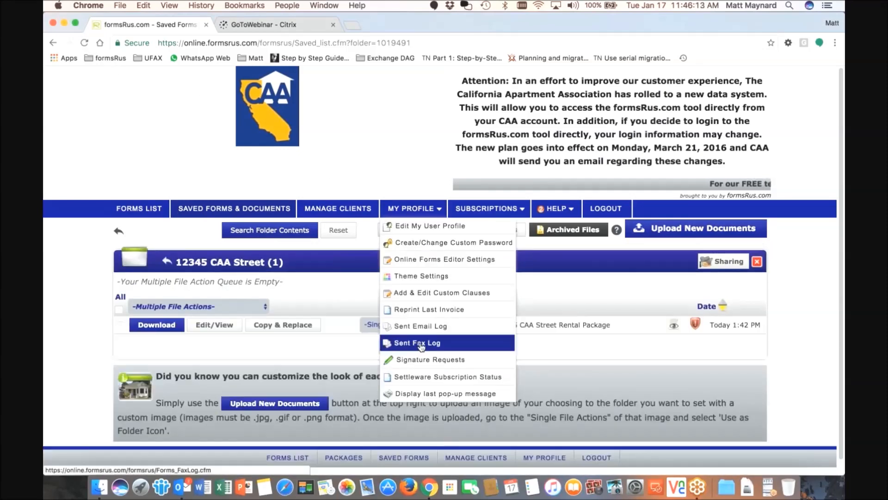
click(424, 344)
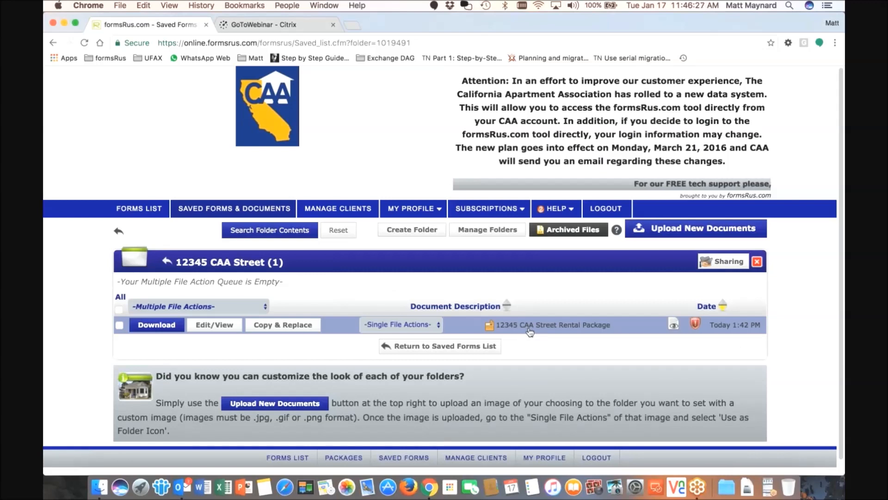
click(252, 213)
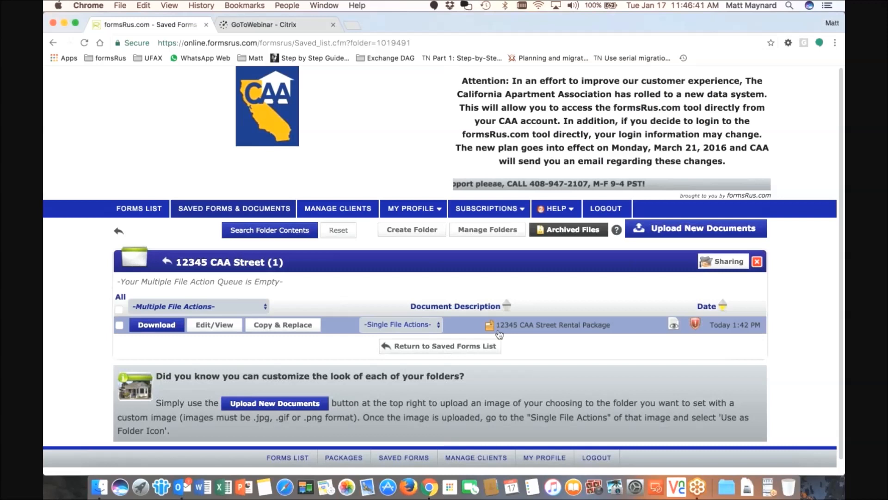
Start a Digitally Sign (SW) request for the rental package titled '12345 CAA Street Lease Agreement'
click(439, 326)
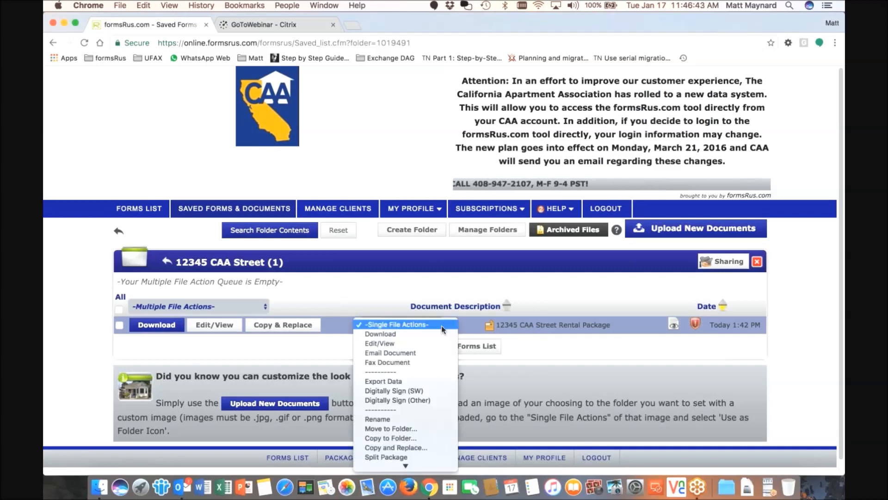
click(385, 392)
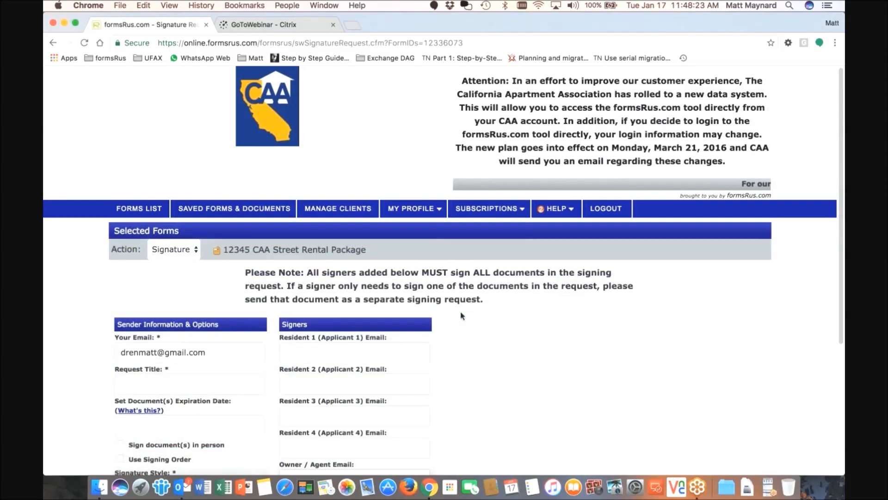
scroll(460, 315, down, 1)
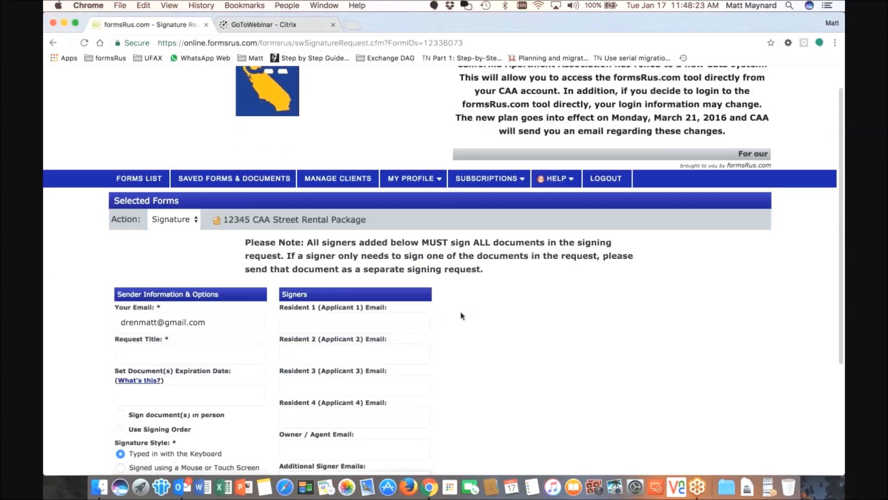
scroll(460, 311, down, 5)
scroll(459, 315, up, 3)
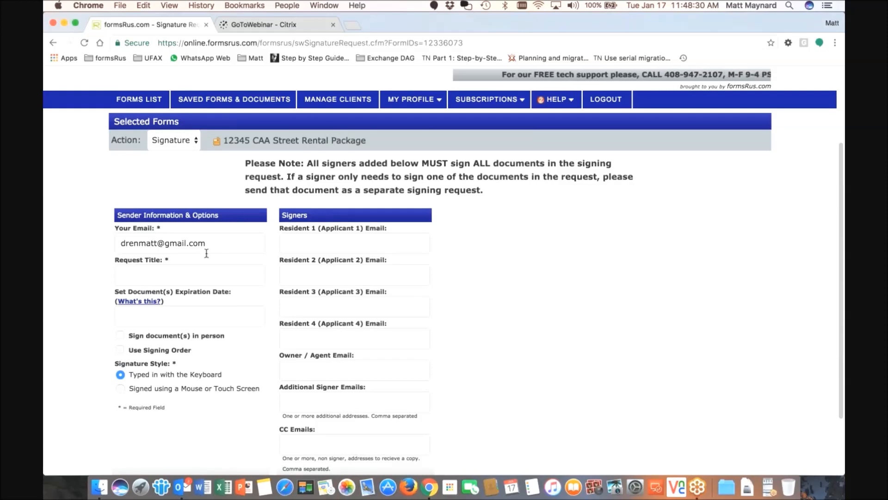
click(183, 275)
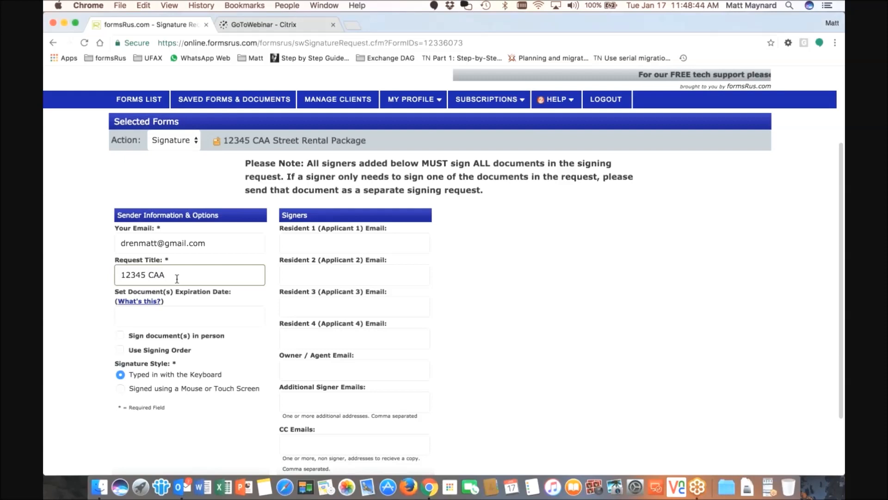
text(Street)
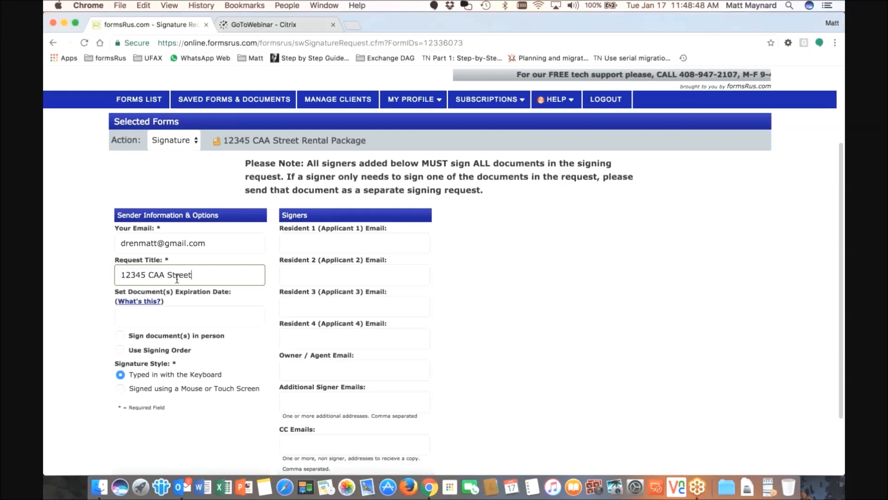
text( Lease Agreement)
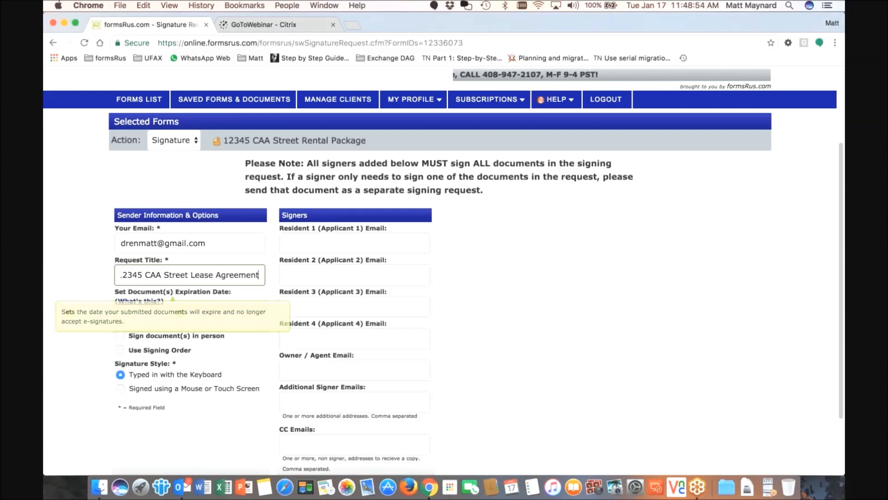
click(189, 317)
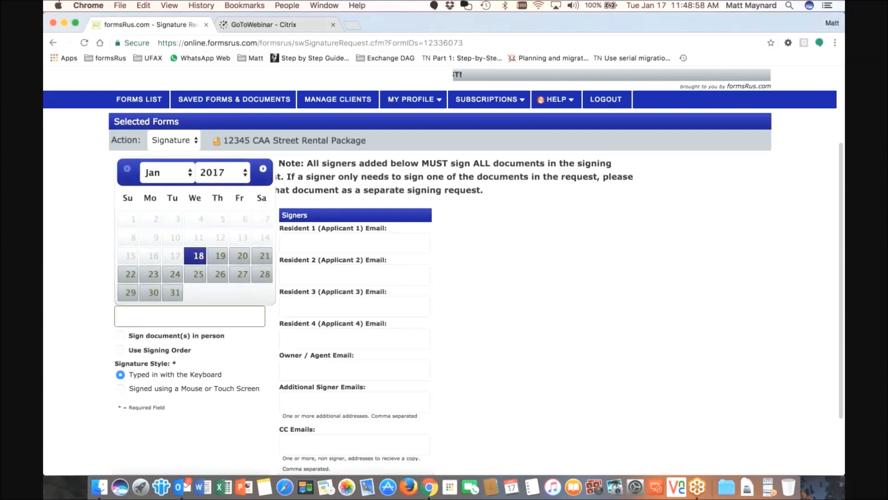
click(264, 255)
click(173, 316)
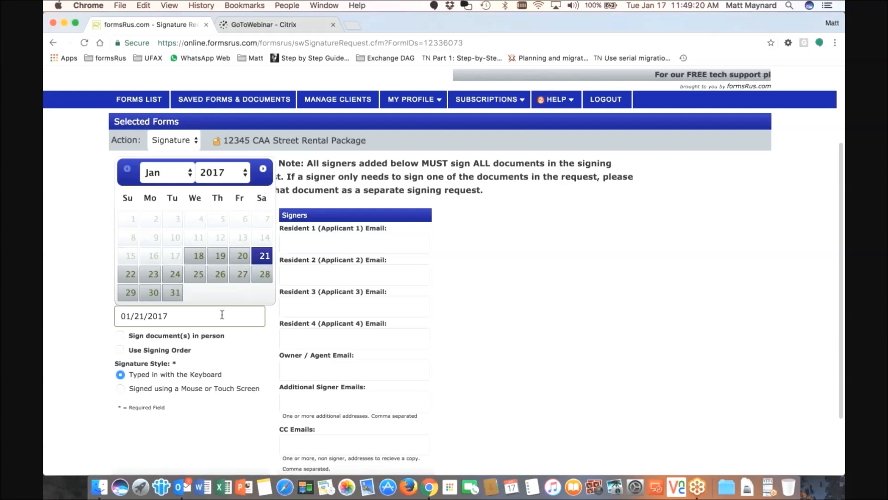
key(BackSpace)
key(BackSpace)
key(BackSpace)
key(BackSpace)
key(BackSpace)
key(BackSpace)
key(BackSpace)
key(BackSpace)
key(BackSpace)
key(BackSpace)
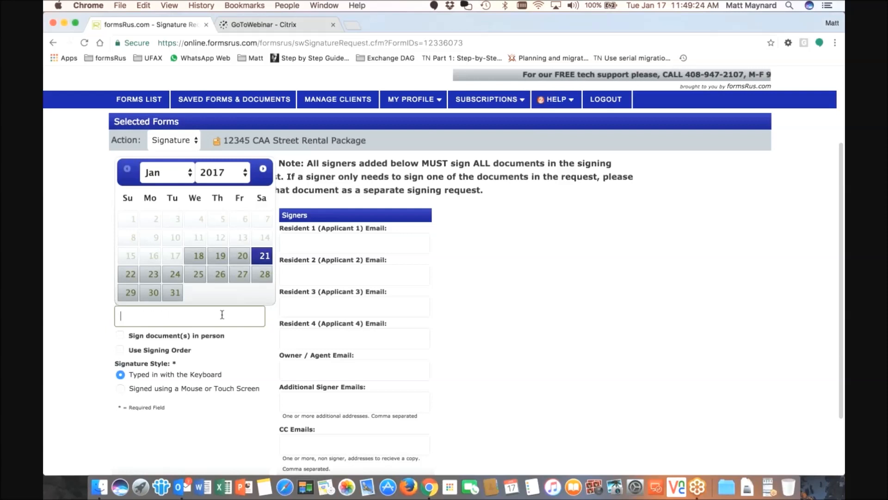
click(65, 251)
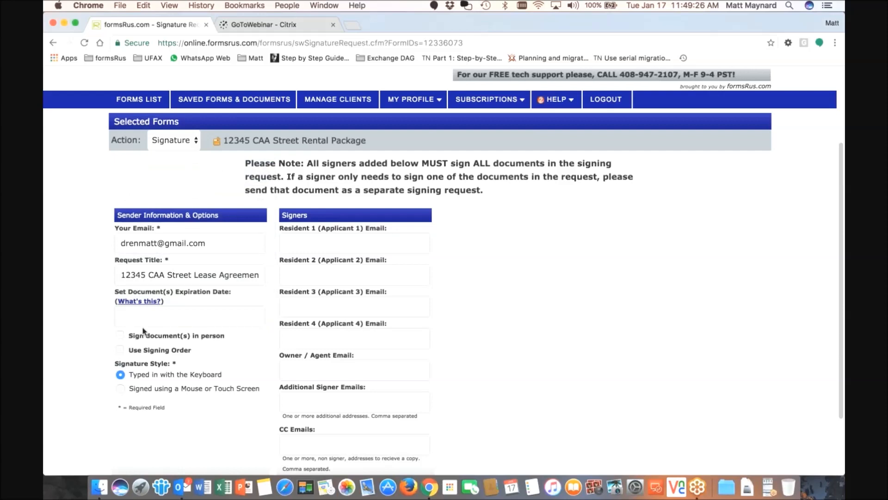
scroll(190, 312, down, 1)
mouse_move(148, 292)
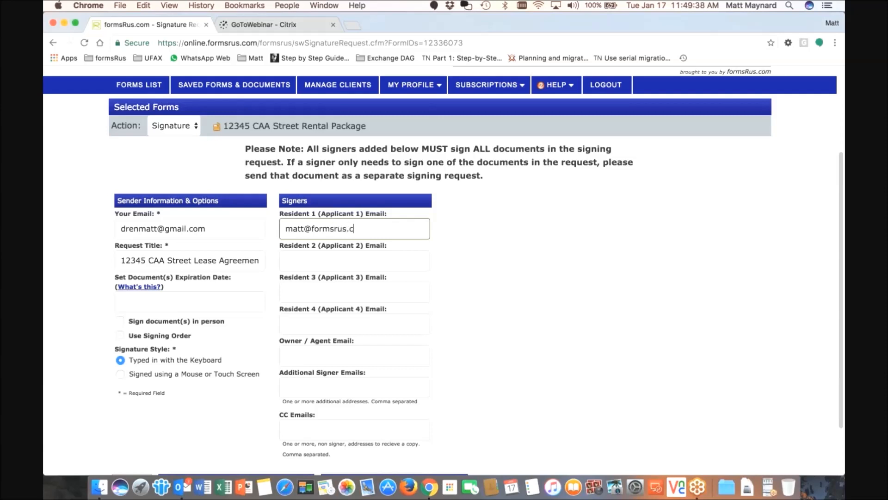
Fill in the second signer's email as Resident 2 Email and scroll to the submit buttons
click(376, 263)
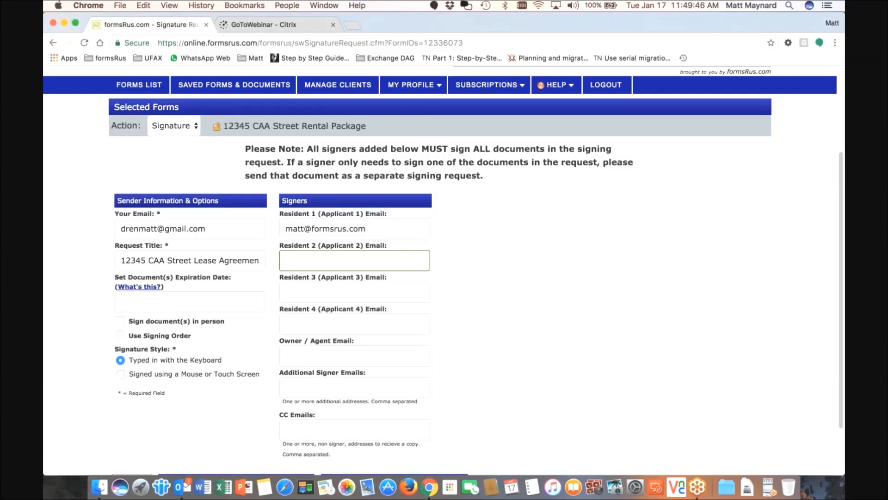
click(488, 285)
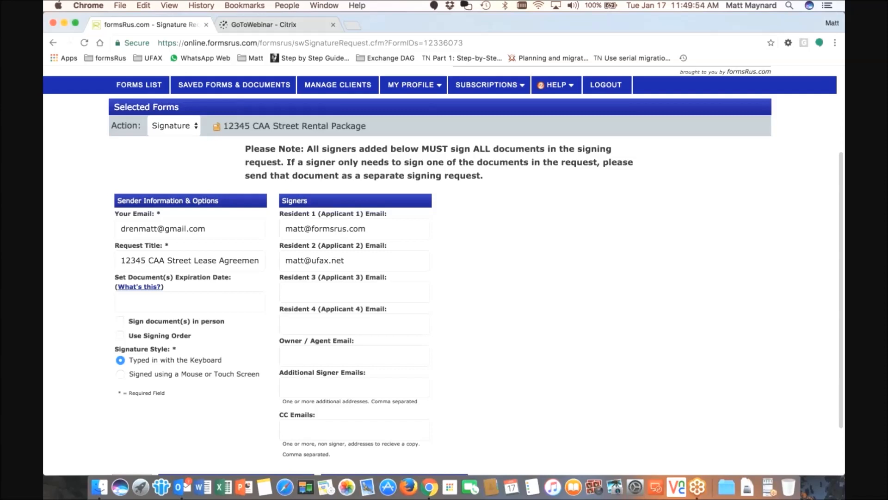
scroll(326, 261, down, 1)
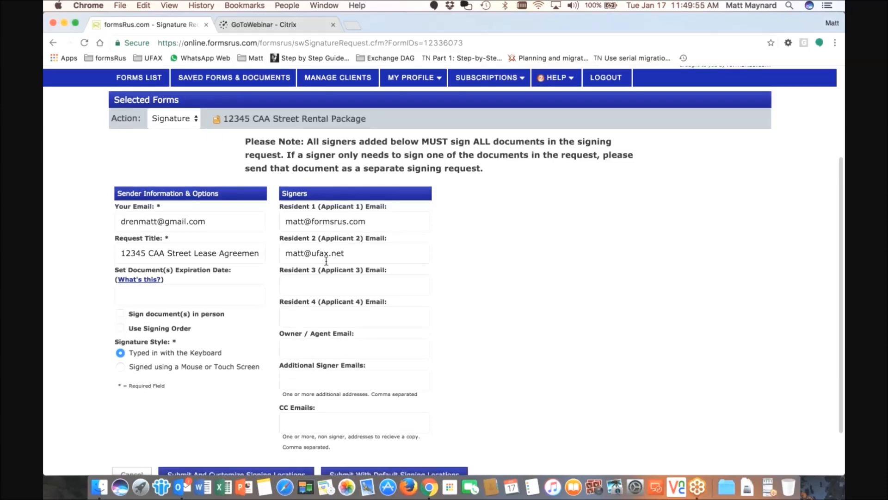
scroll(326, 260, down, 1)
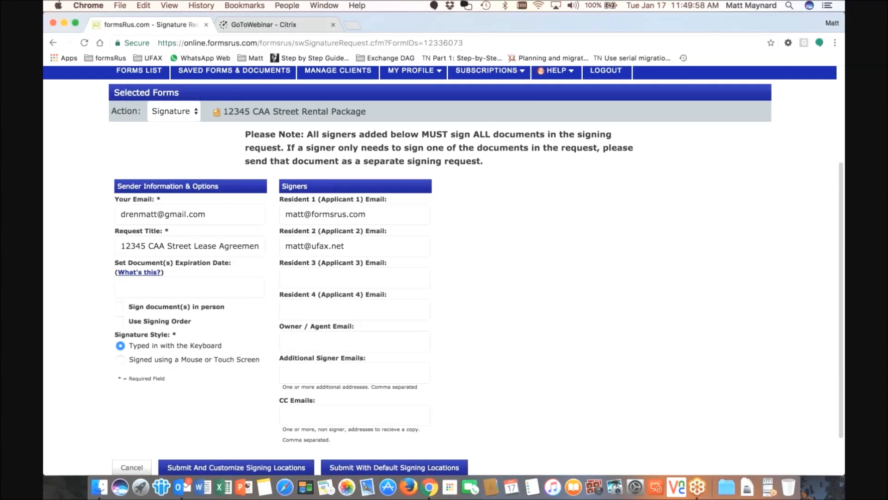
scroll(326, 260, down, 2)
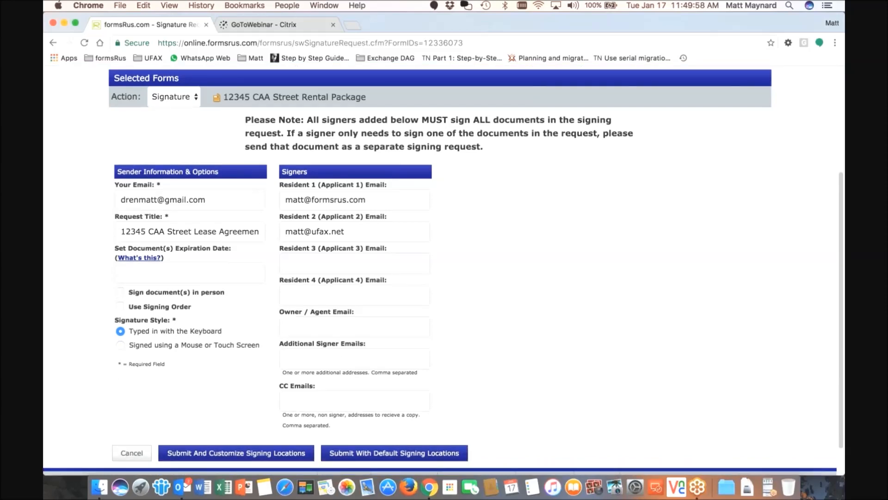
scroll(224, 423, down, 5)
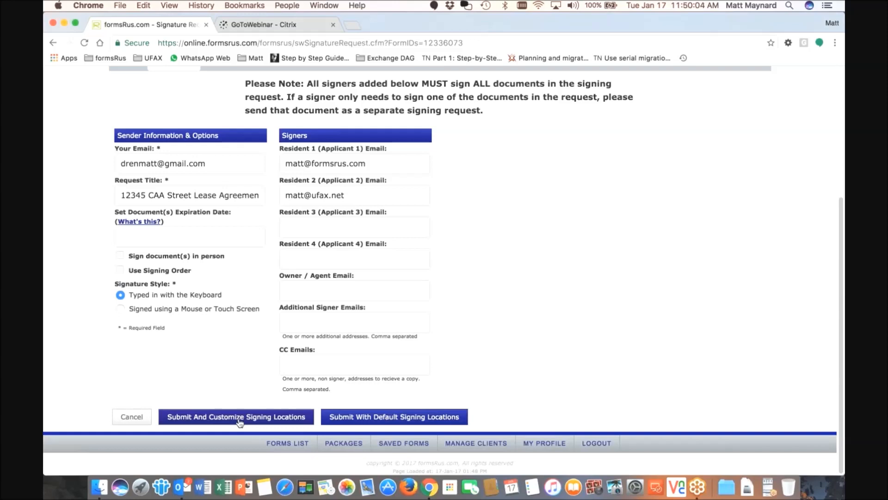
Submit via Submit And Customize Signing Locations and review the status page awaiting both signers
click(390, 418)
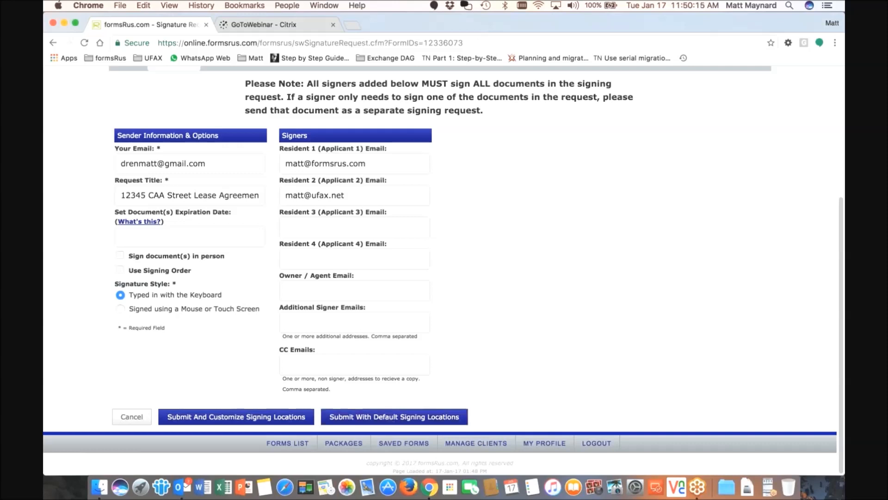
click(221, 417)
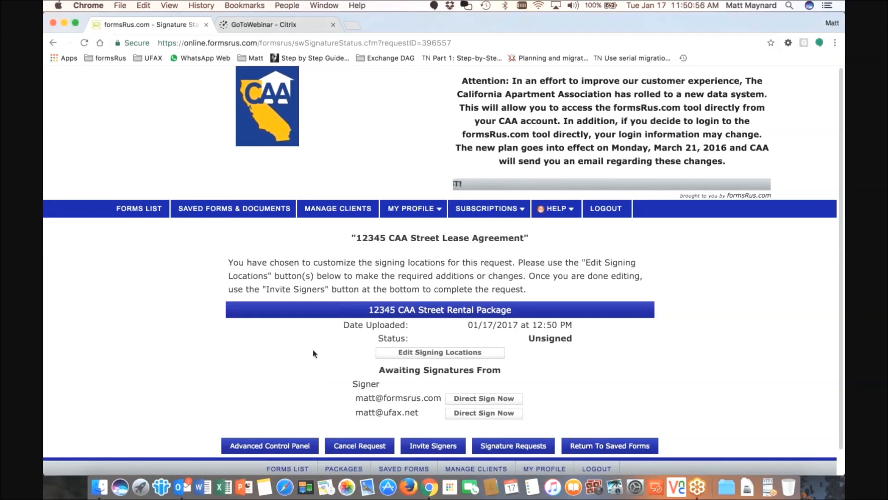
scroll(314, 353, down, 1)
scroll(312, 351, down, 1)
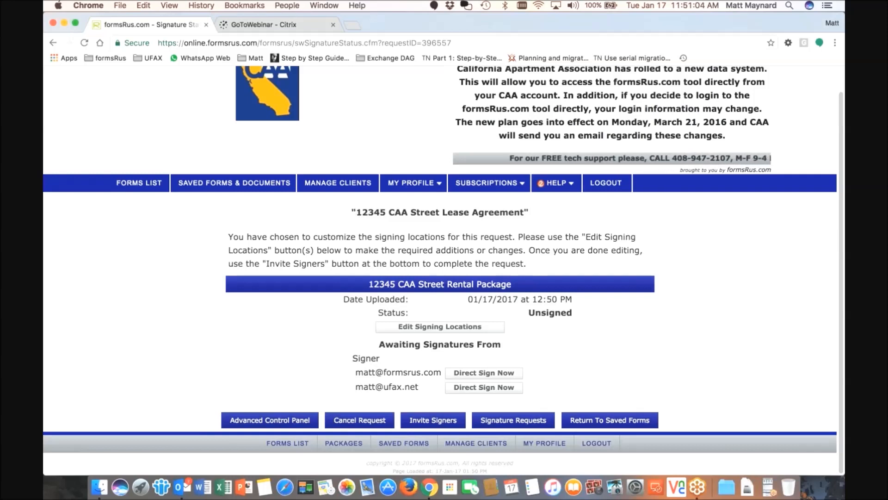
drag(355, 212, 522, 214)
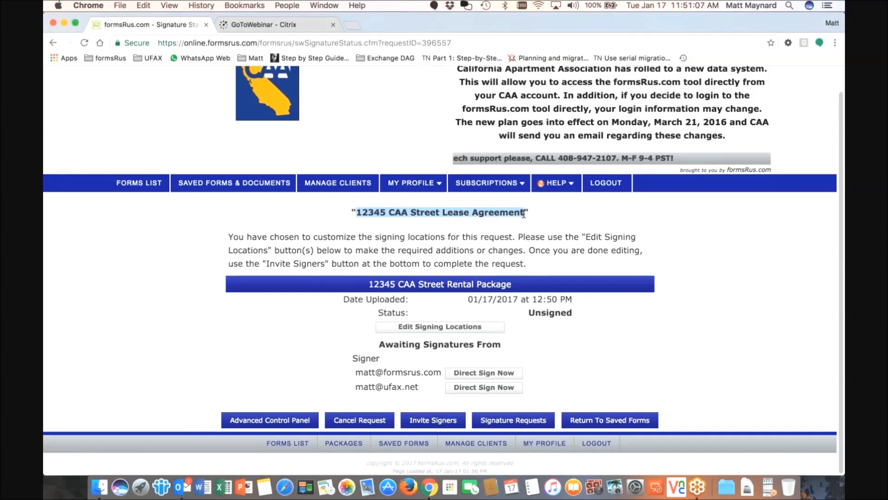
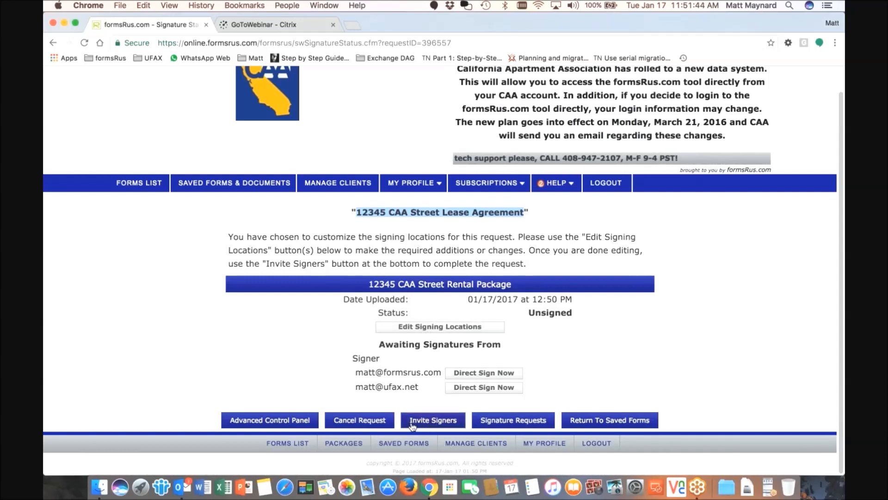
Open Edit Signing Locations for the 12345 CAA Street Rental Package, landing on its Renters Insurance Addendum
click(462, 326)
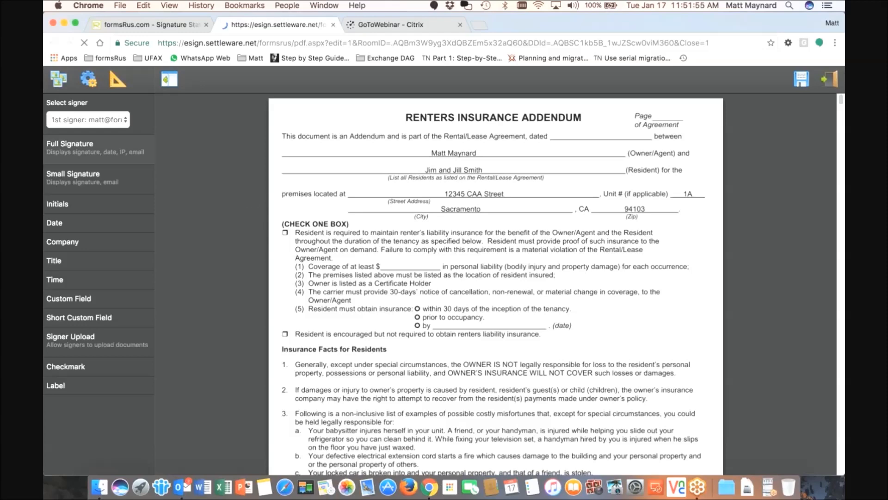
scroll(406, 293, down, 2)
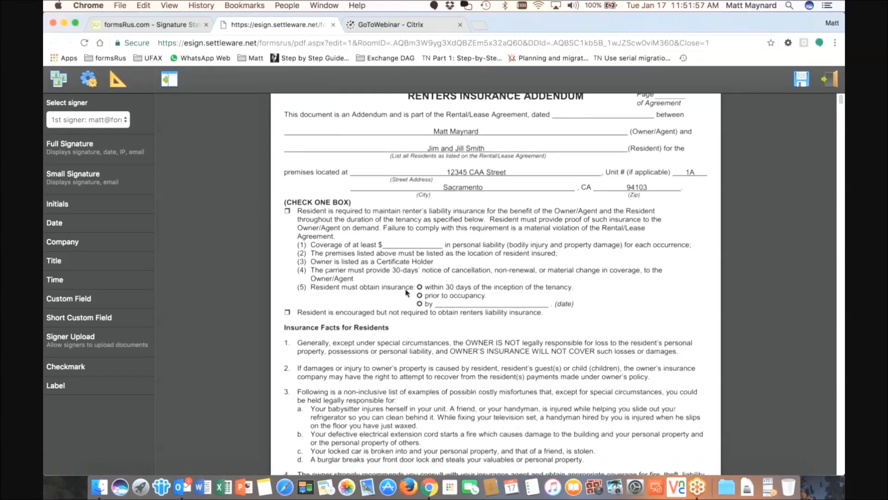
scroll(406, 292, down, 2)
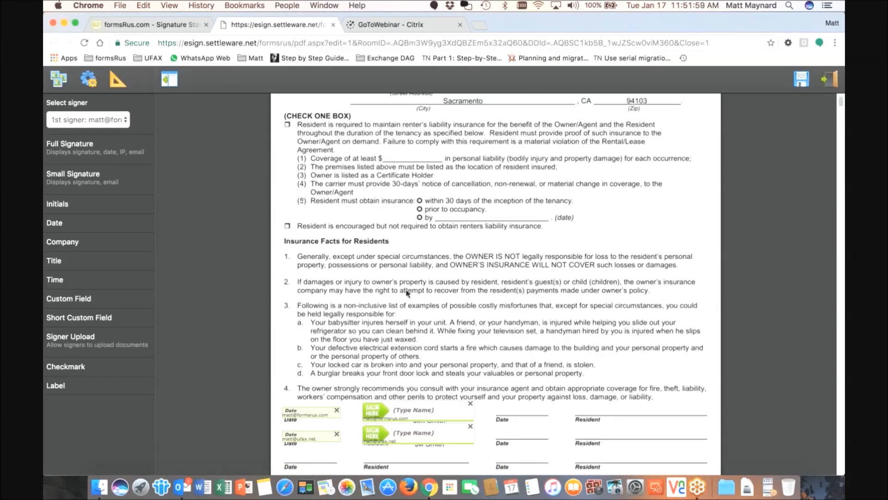
scroll(407, 293, down, 1)
scroll(407, 294, down, 3)
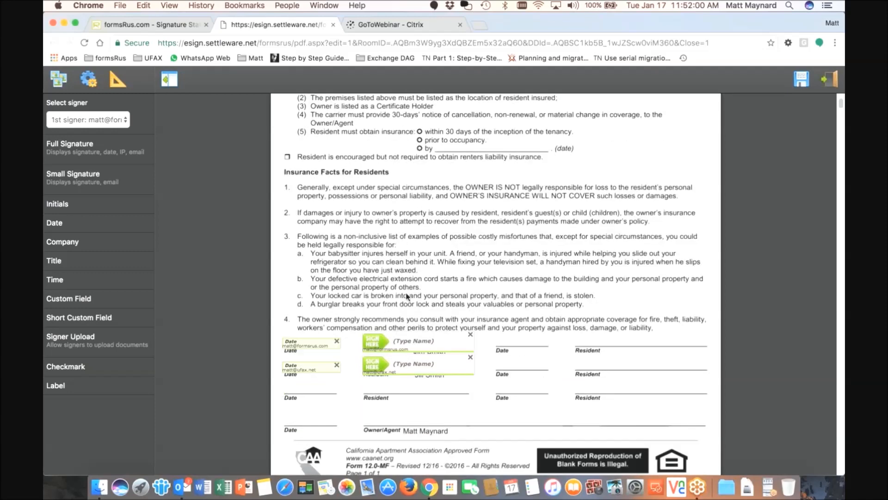
scroll(407, 295, up, 1)
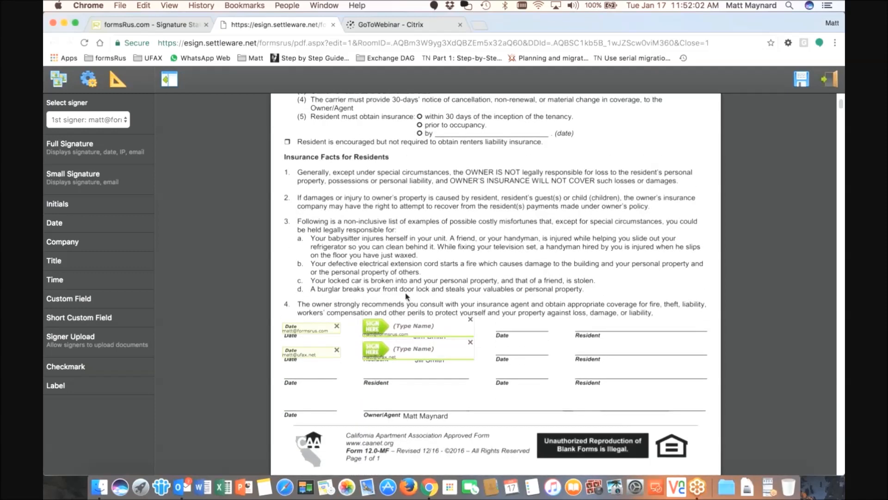
scroll(407, 296, down, 1)
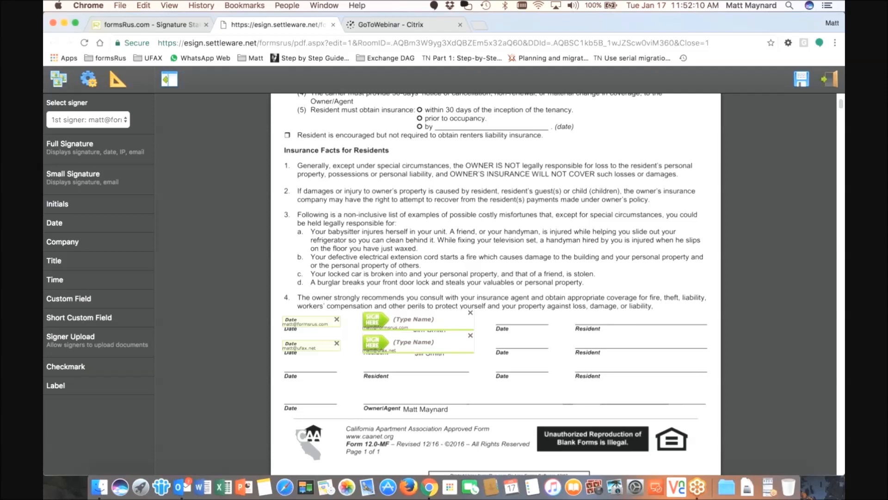
click(88, 119)
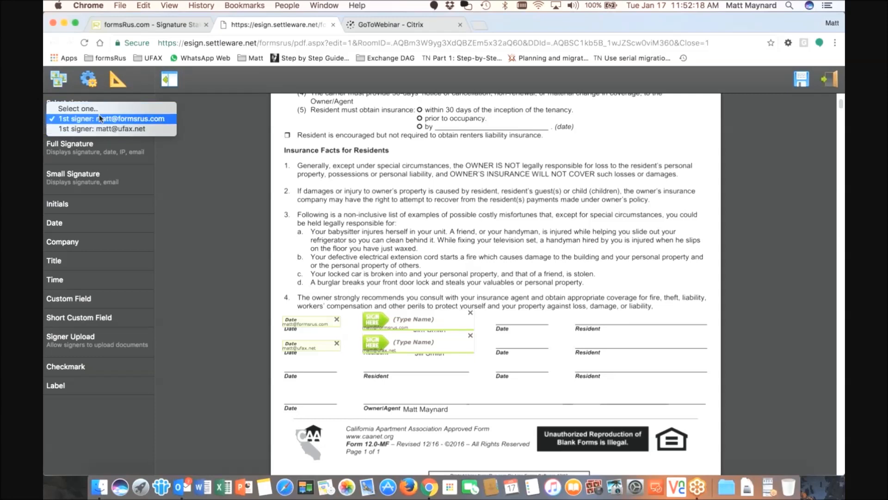
click(195, 120)
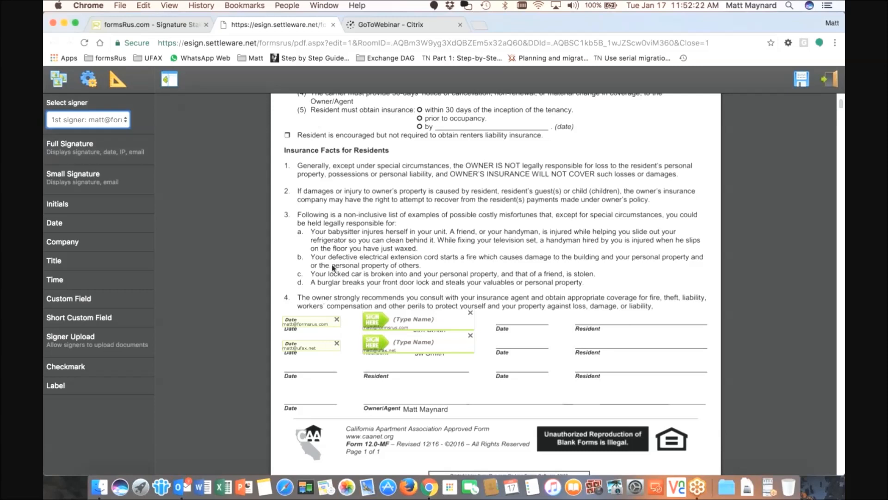
mouse_move(383, 320)
mouse_down()
mouse_move(418, 280)
mouse_move(525, 230)
mouse_move(327, 158)
mouse_move(561, 151)
mouse_move(577, 198)
mouse_move(568, 248)
mouse_move(384, 184)
mouse_move(391, 200)
mouse_move(514, 175)
mouse_move(437, 229)
mouse_move(454, 158)
mouse_move(438, 147)
mouse_move(425, 274)
mouse_move(396, 320)
mouse_up()
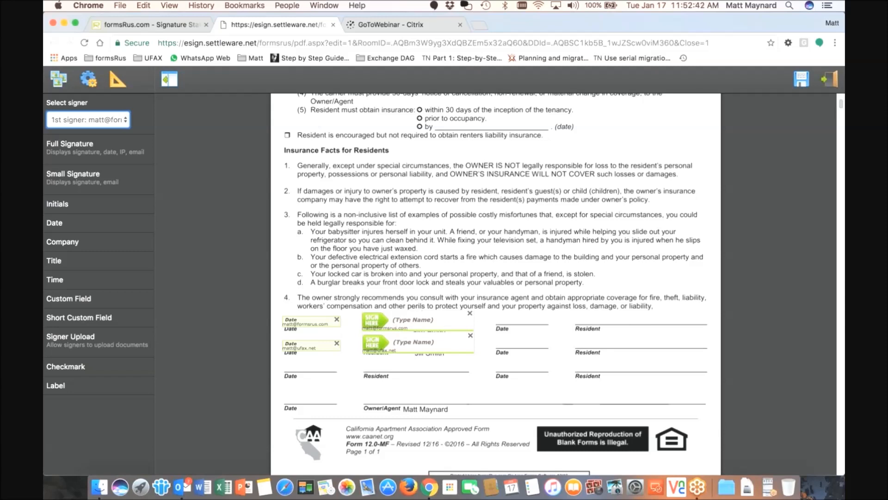
scroll(441, 262, down, 1)
scroll(440, 262, down, 1)
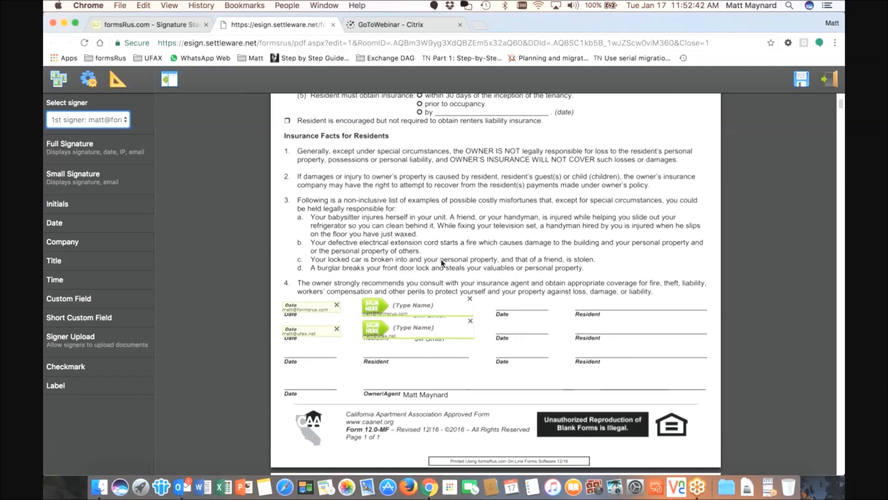
scroll(441, 262, down, 1)
scroll(440, 262, down, 3)
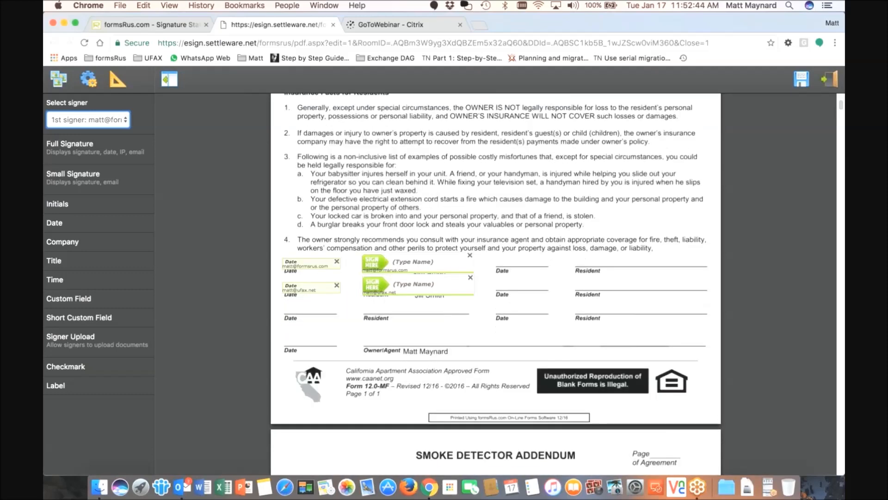
scroll(430, 300, down, 10)
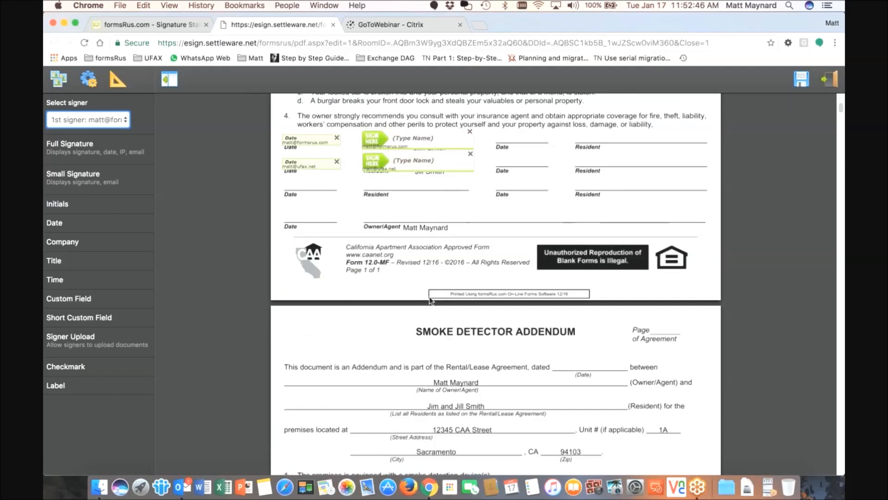
scroll(431, 300, down, 20)
scroll(403, 304, down, 10)
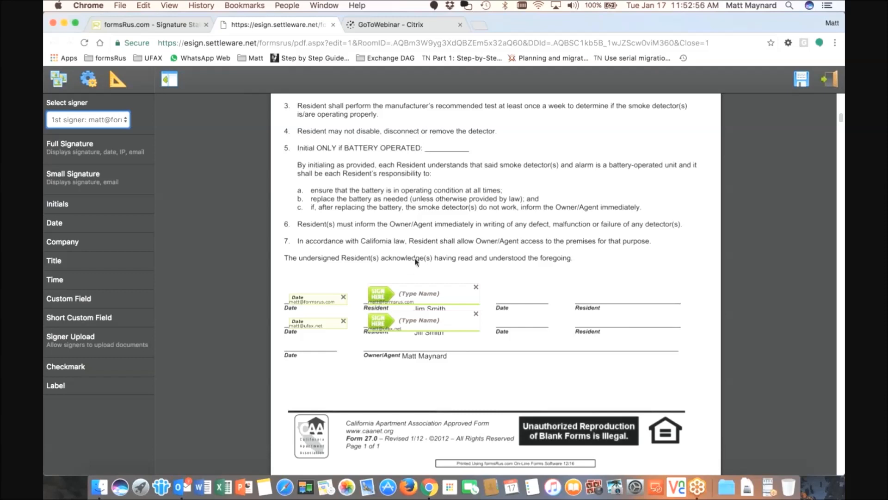
scroll(415, 262, down, 10)
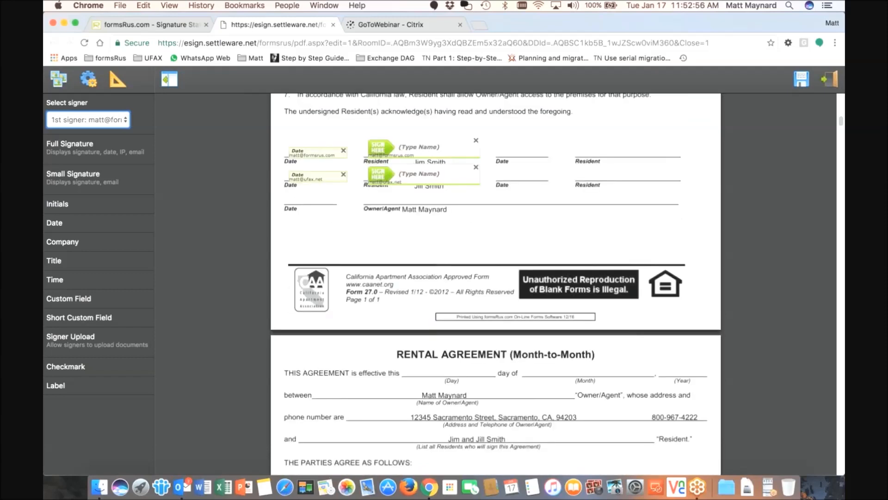
scroll(410, 270, down, 15)
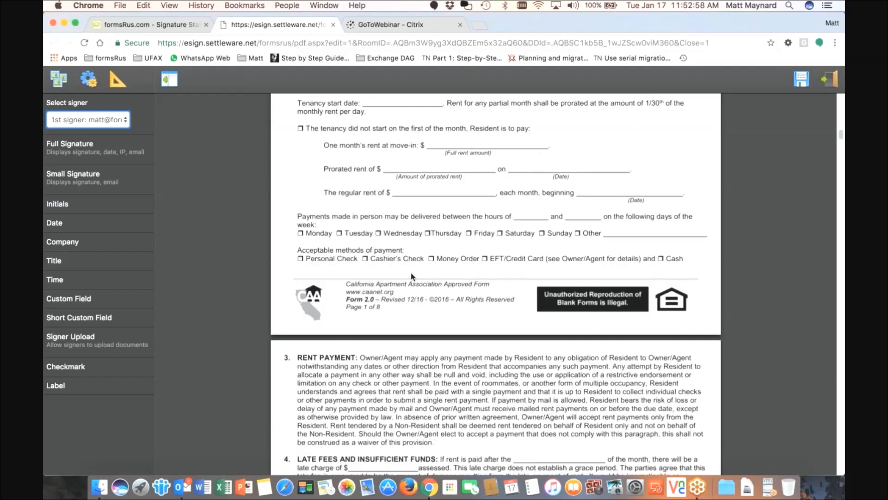
scroll(412, 275, down, 15)
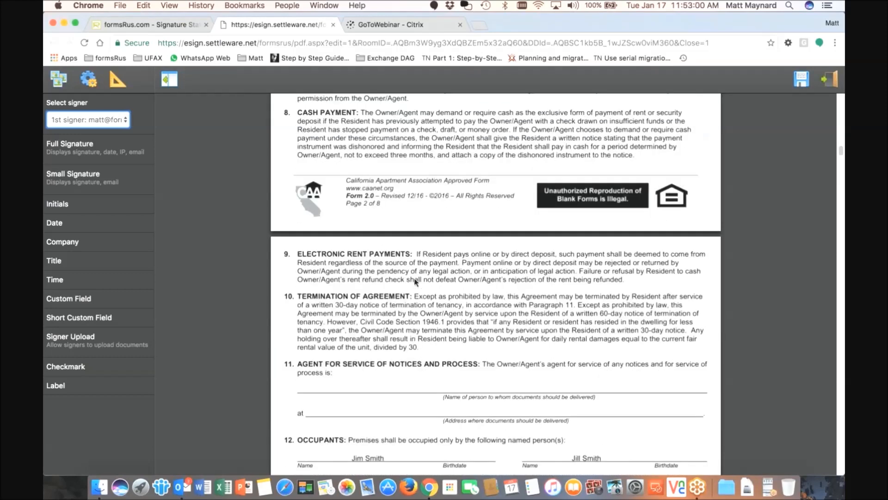
scroll(415, 281, down, 10)
scroll(416, 282, down, 6)
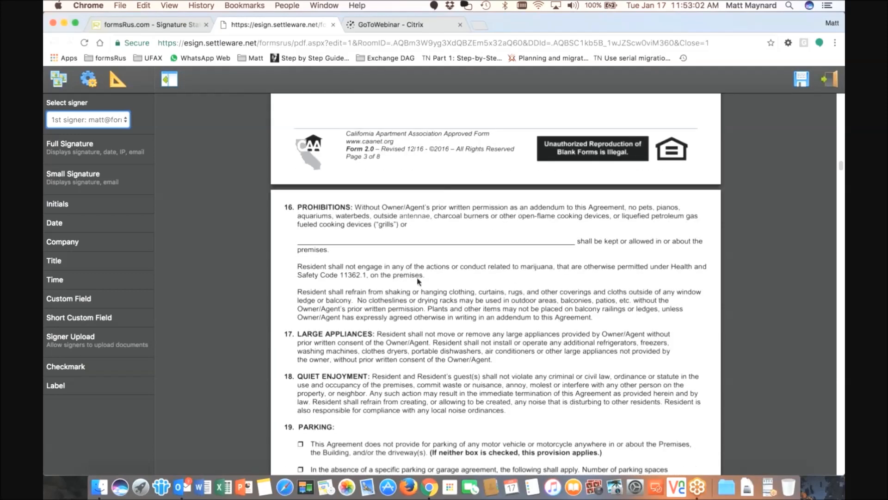
scroll(417, 281, down, 5)
scroll(418, 281, down, 11)
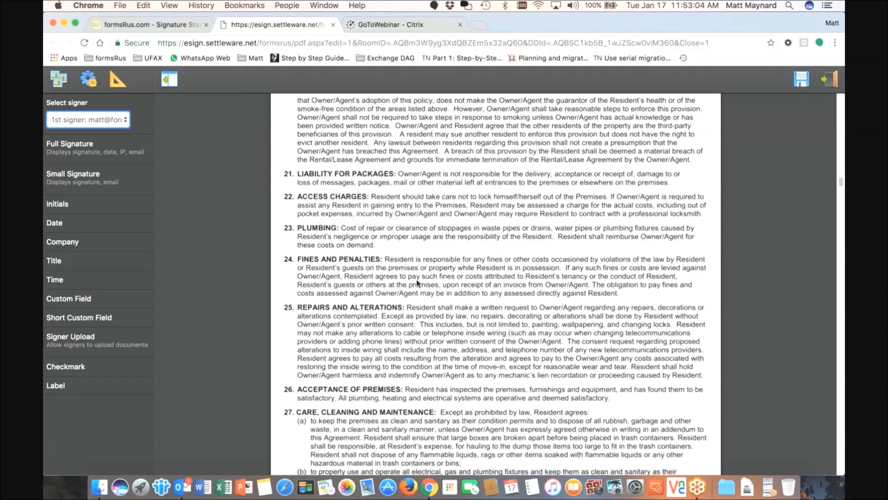
scroll(417, 279, down, 15)
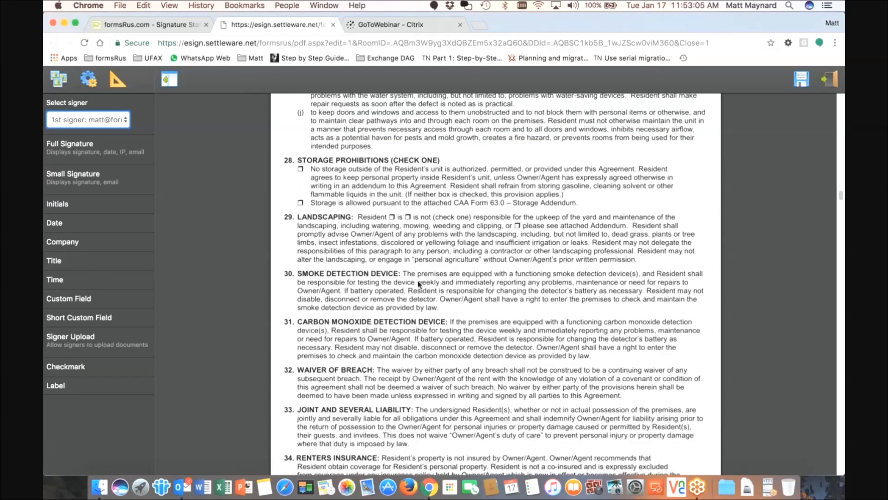
scroll(418, 283, down, 20)
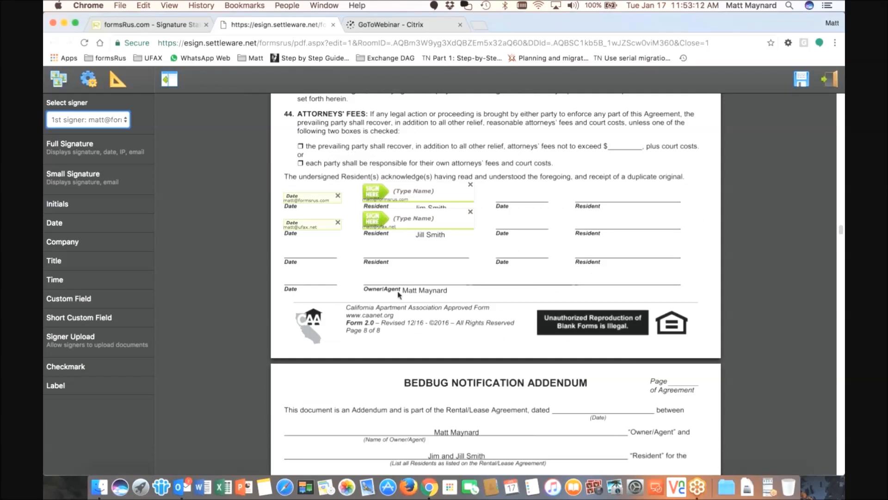
scroll(409, 277, down, 2)
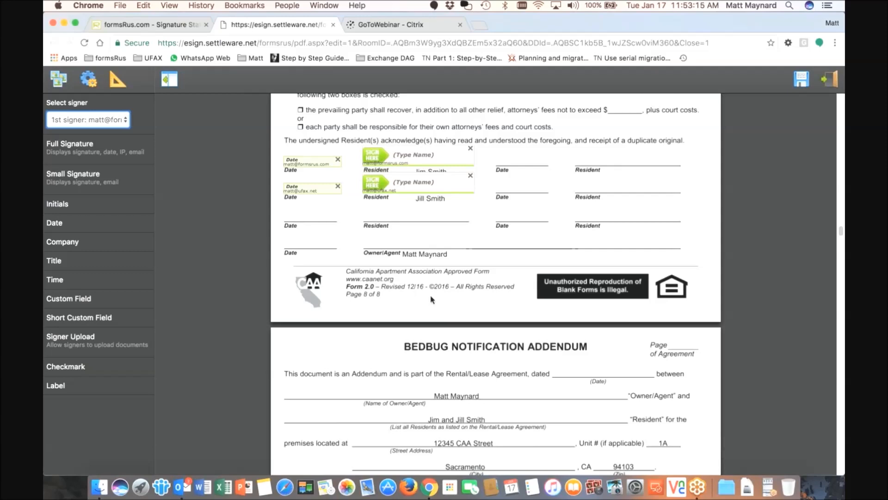
scroll(431, 299, down, 12)
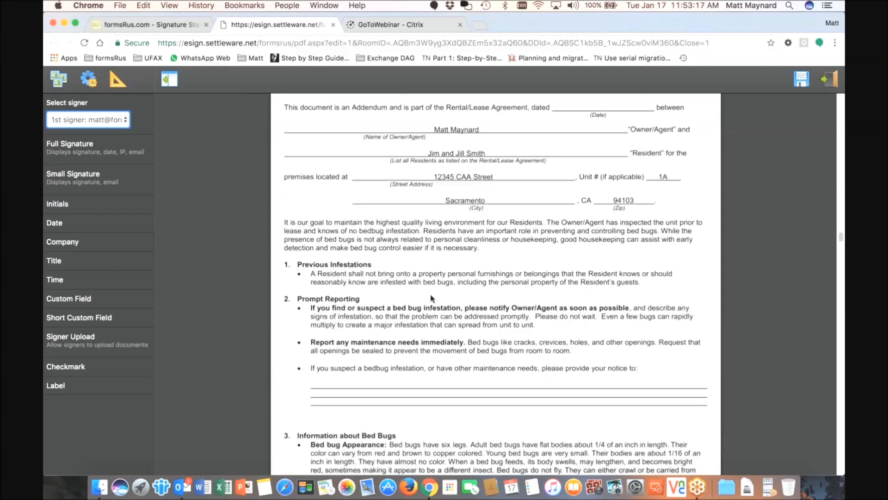
scroll(430, 298, up, 8)
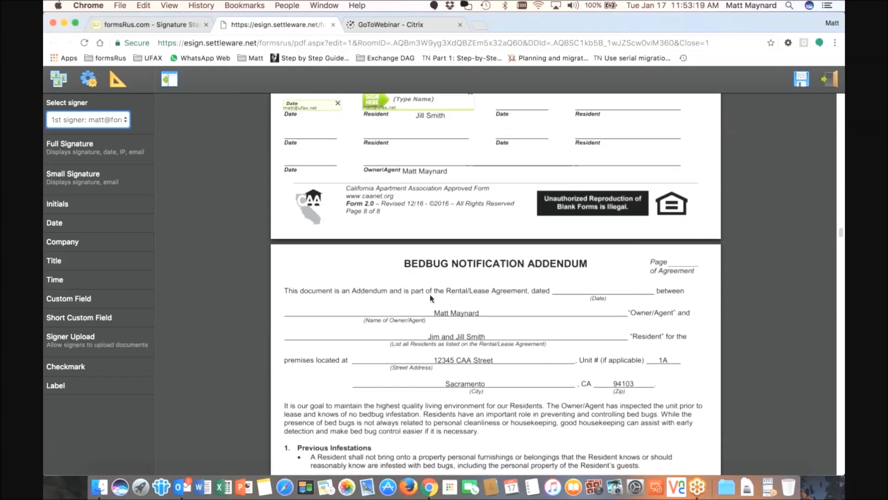
scroll(431, 298, down, 2)
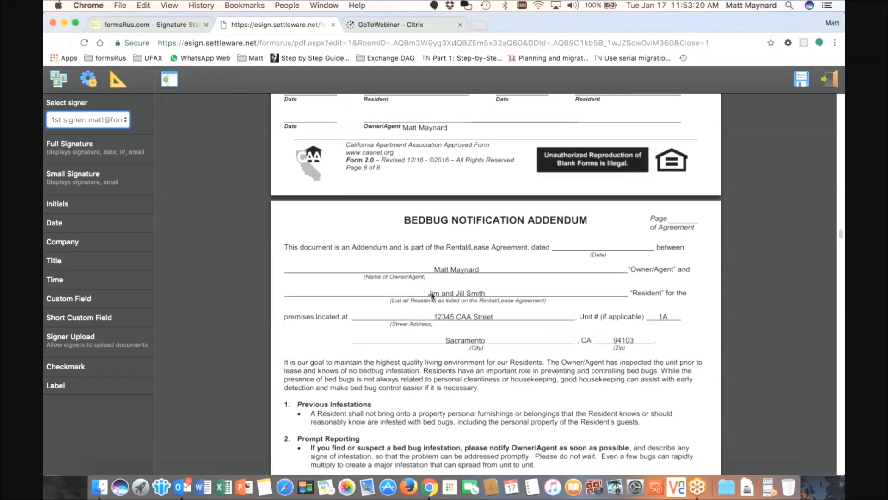
scroll(430, 292, down, 5)
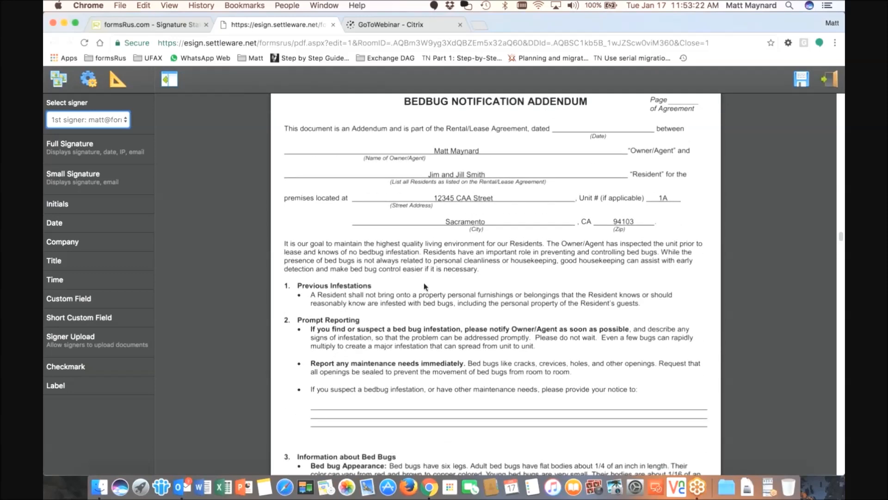
scroll(424, 286, down, 12)
scroll(425, 287, up, 20)
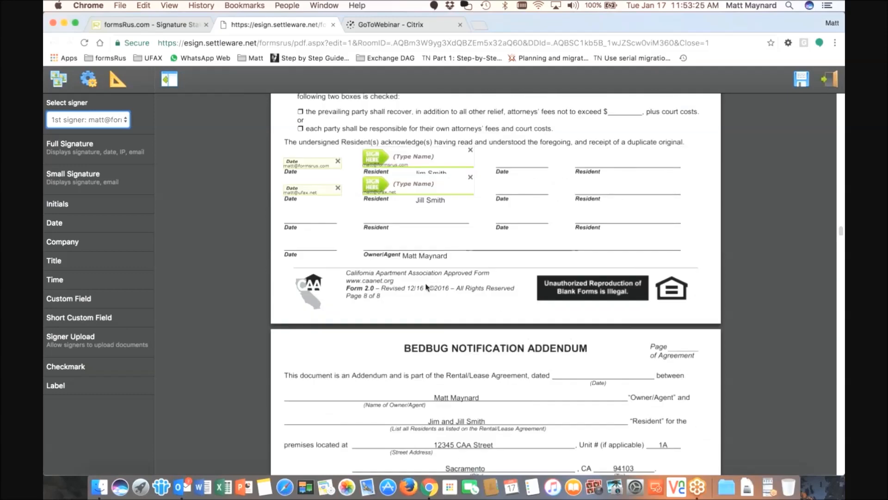
scroll(426, 287, down, 6)
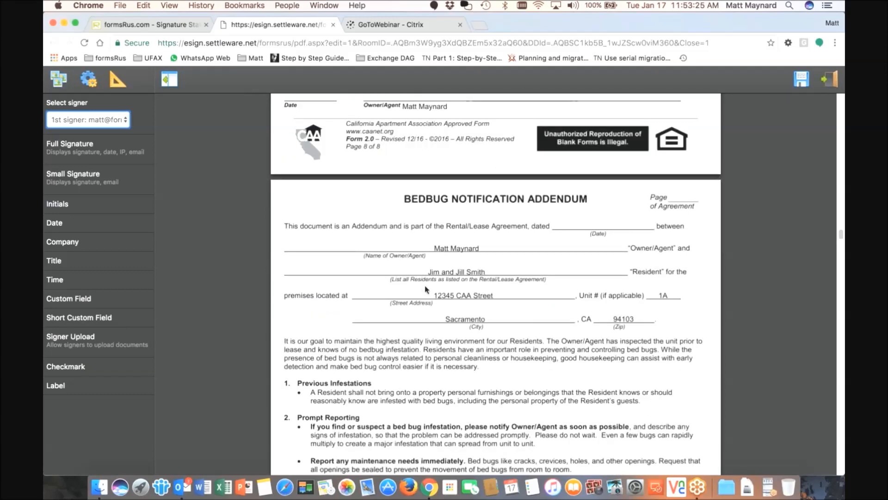
scroll(427, 289, down, 3)
click(88, 120)
Add a first-signer initials field near the owner/agent line, then the second signer's initials beside it
click(79, 119)
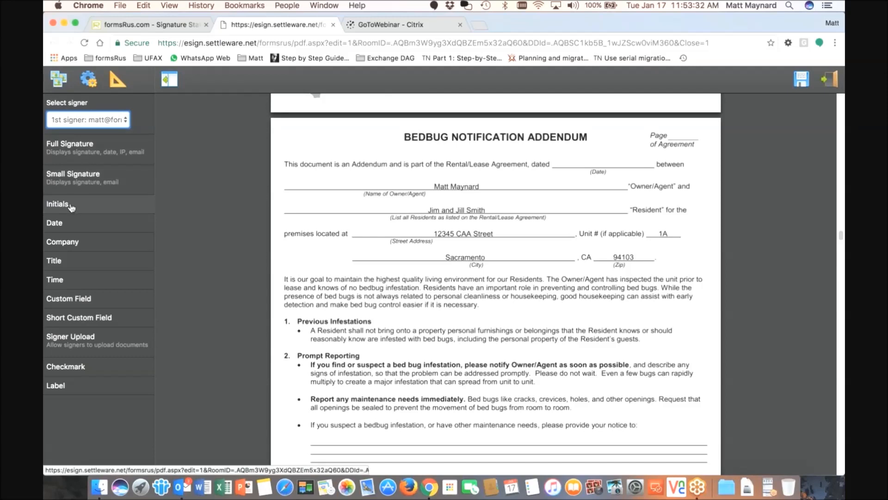
drag(71, 208, 298, 141)
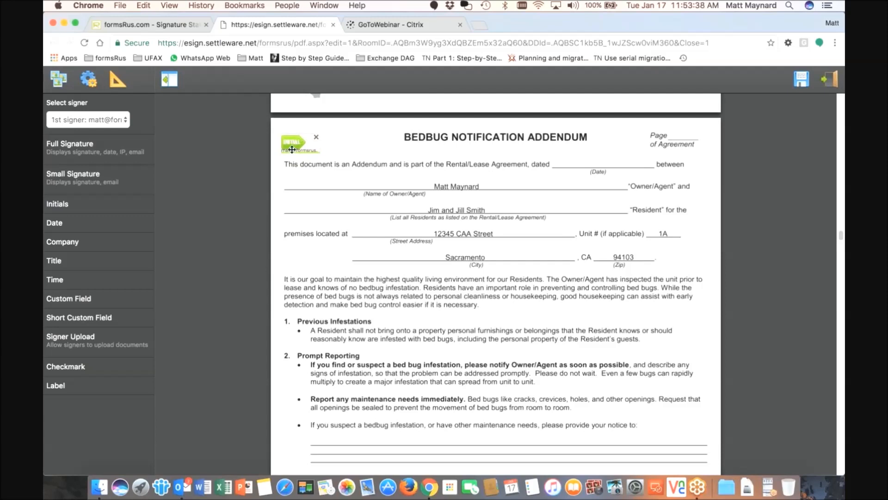
click(104, 119)
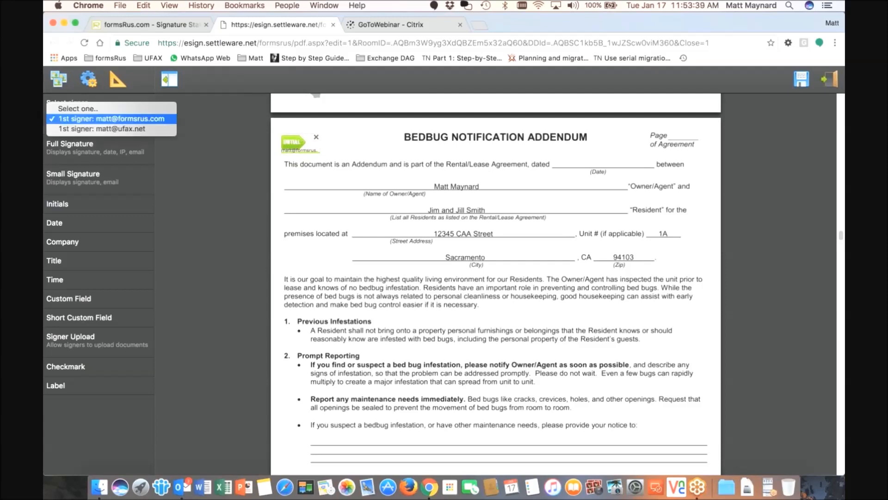
click(98, 130)
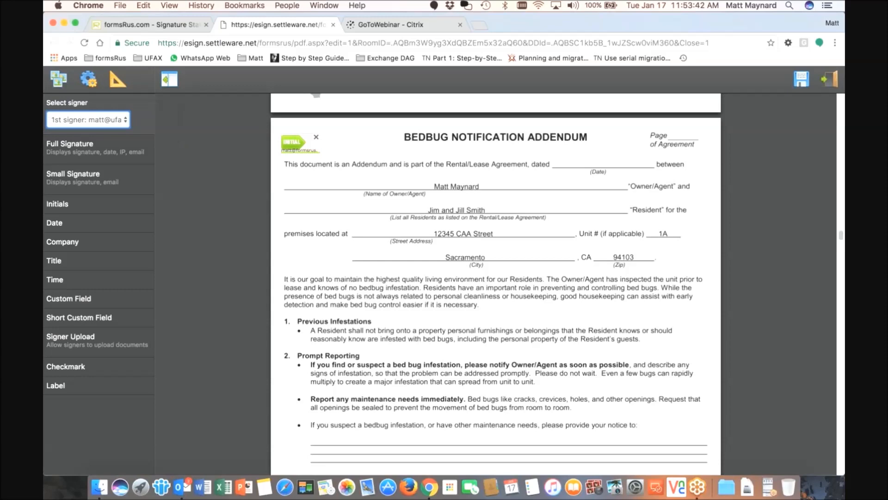
click(62, 206)
click(348, 149)
drag(350, 149, 351, 146)
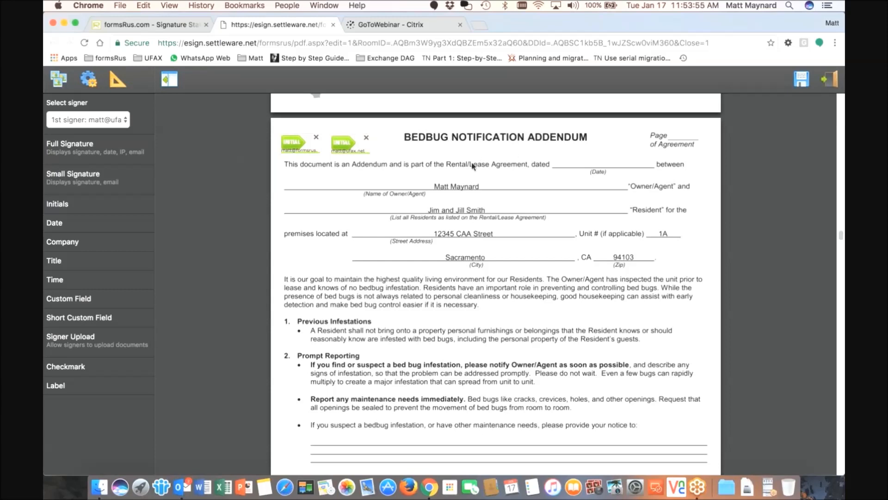
Check the signing fields through every page of the package, then save the placements
scroll(465, 178, down, 1)
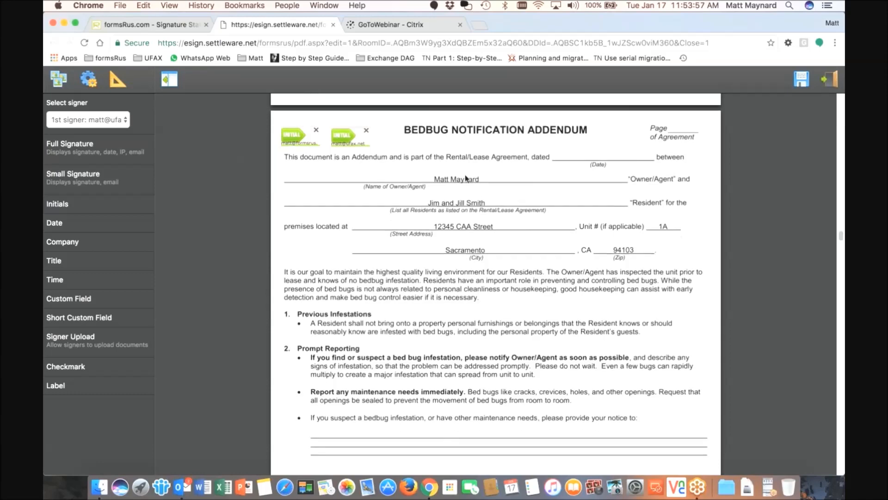
scroll(382, 189, down, 10)
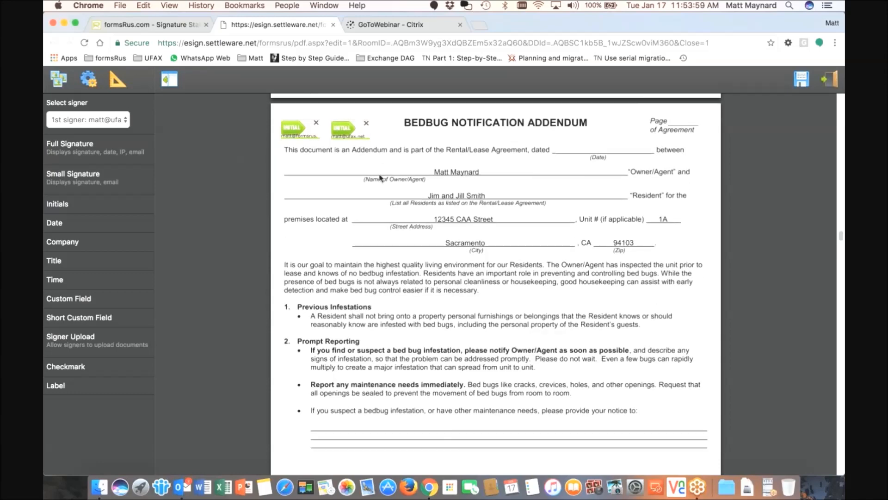
scroll(383, 190, down, 15)
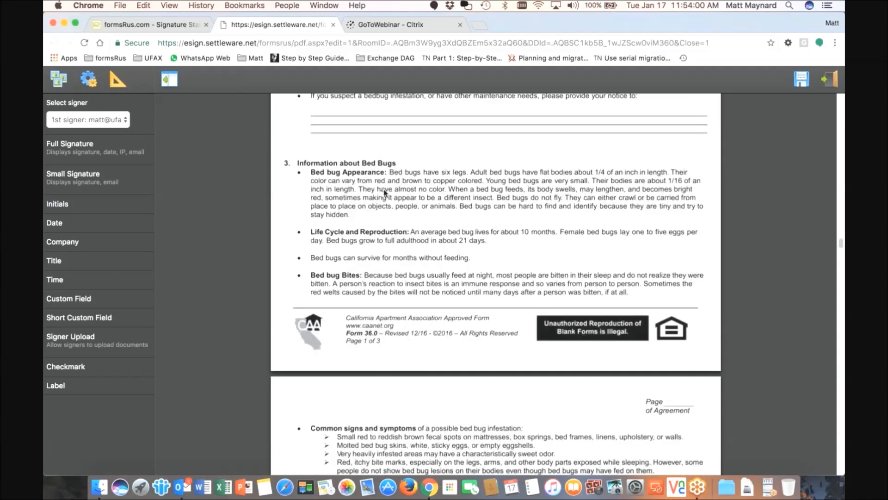
scroll(388, 207, down, 15)
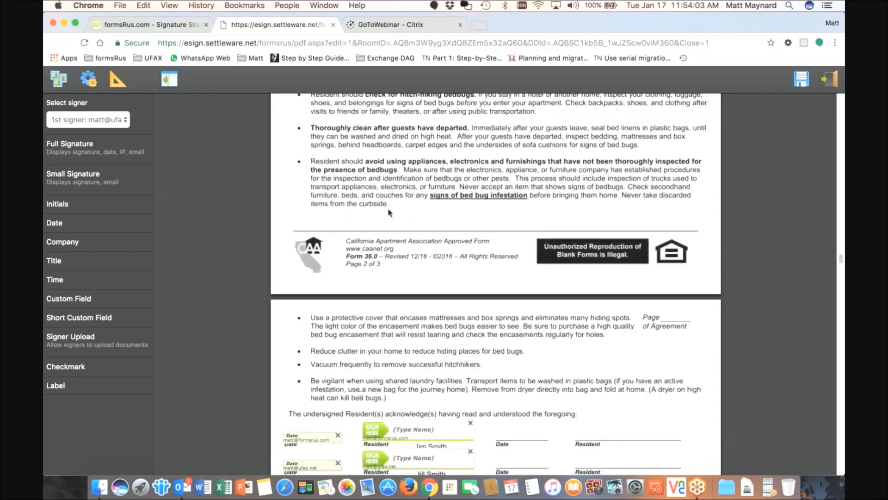
scroll(389, 212, down, 3)
scroll(389, 214, down, 20)
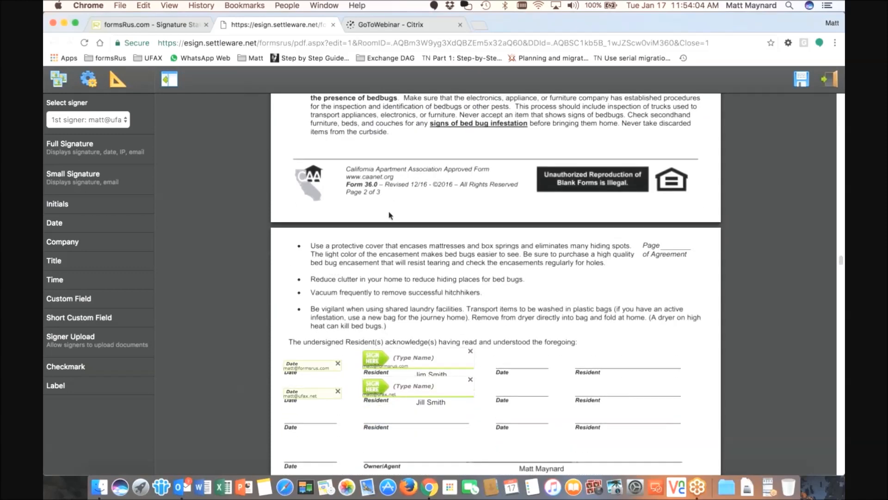
scroll(389, 217, down, 5)
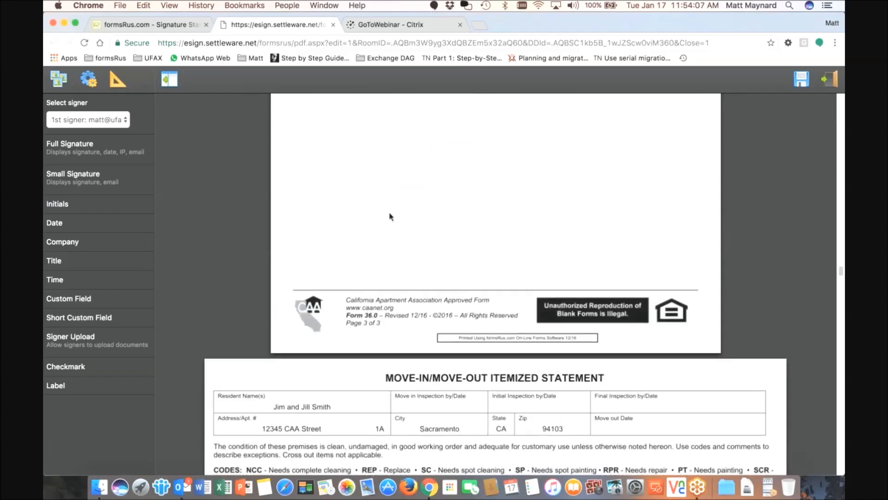
scroll(390, 217, down, 20)
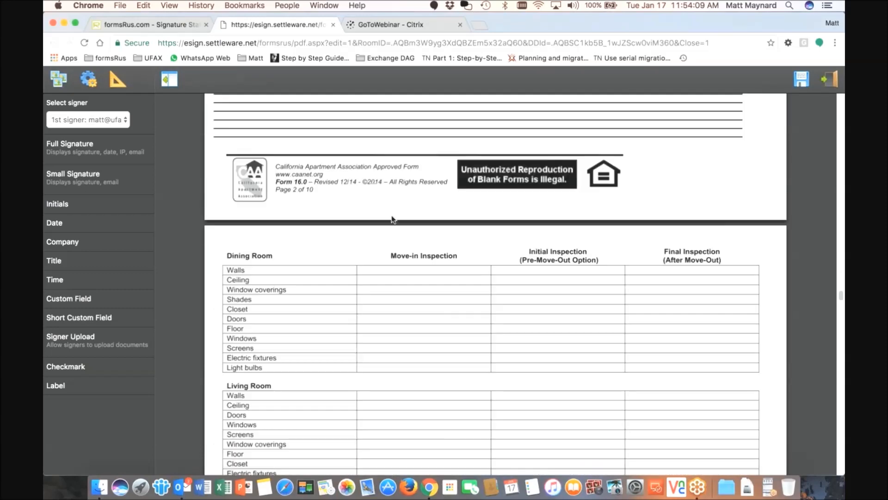
scroll(393, 219, down, 20)
scroll(394, 219, down, 20)
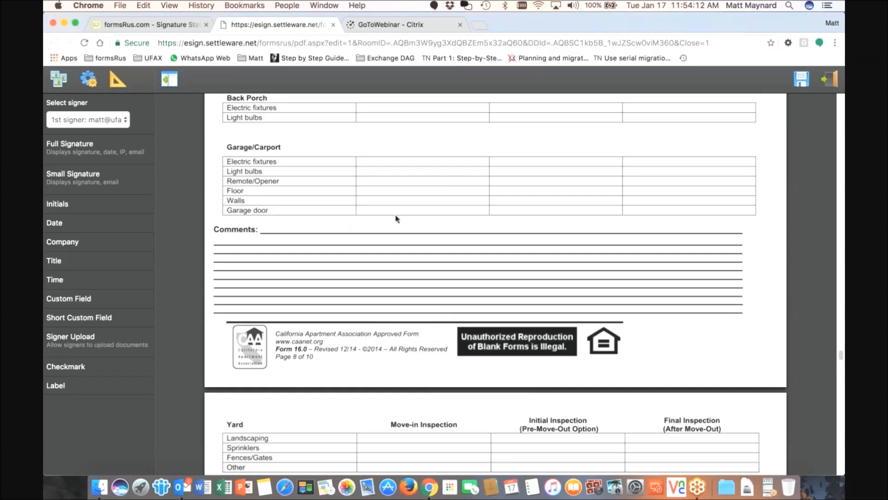
scroll(395, 219, down, 20)
scroll(340, 214, down, 20)
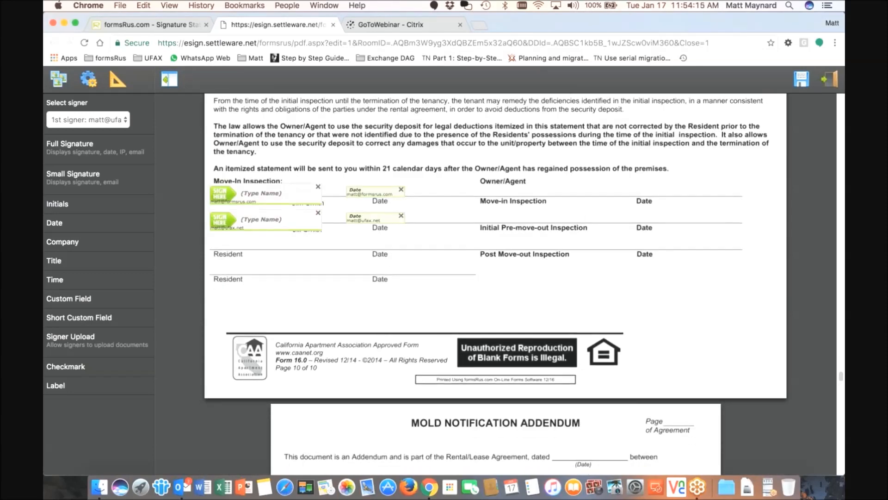
scroll(377, 223, down, 12)
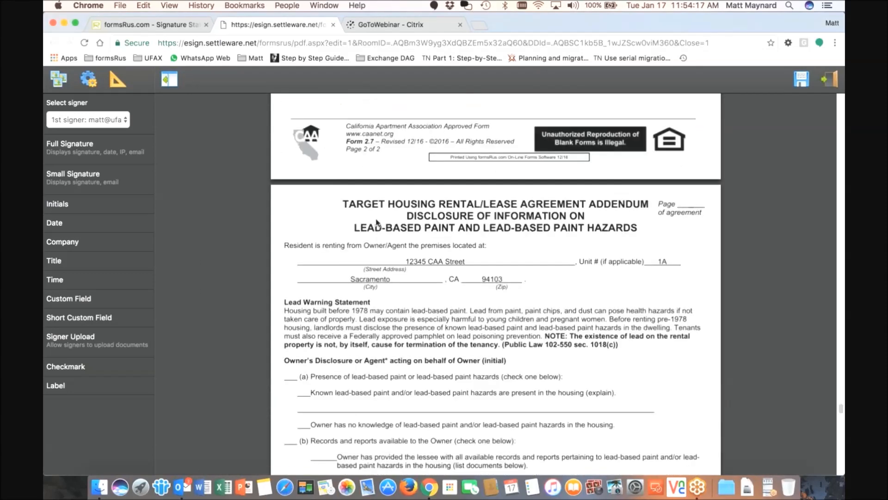
scroll(377, 223, down, 20)
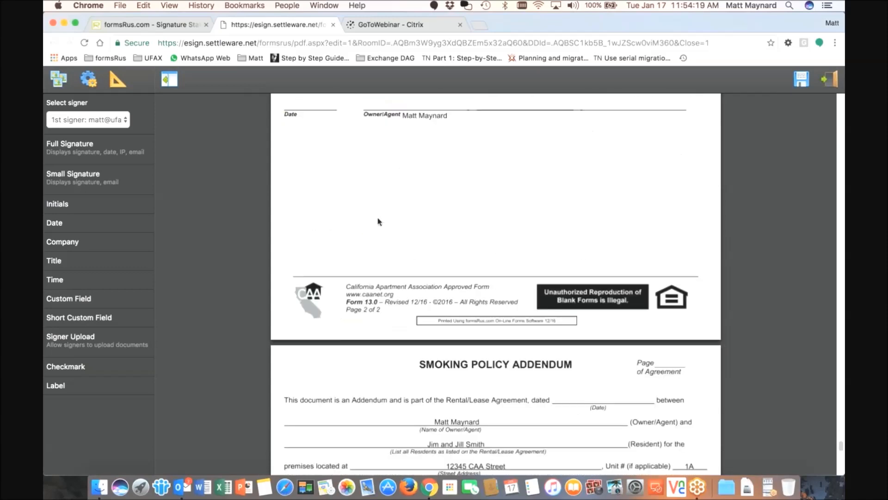
scroll(378, 223, down, 20)
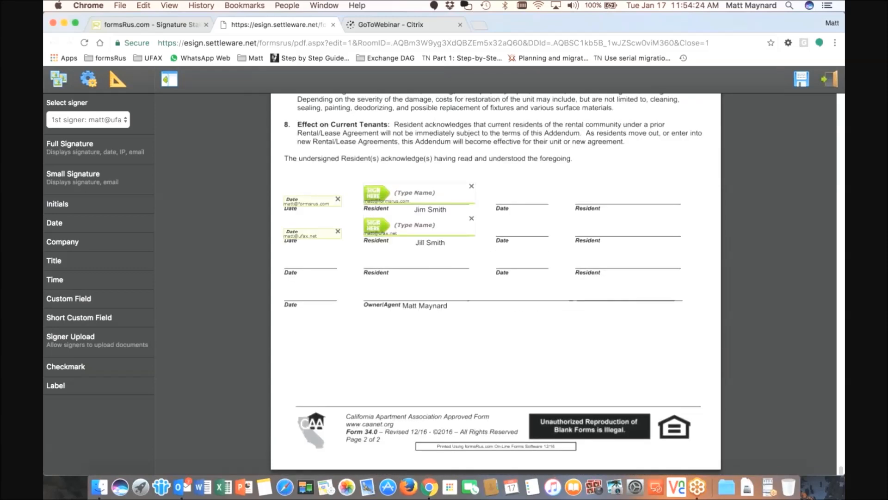
click(801, 85)
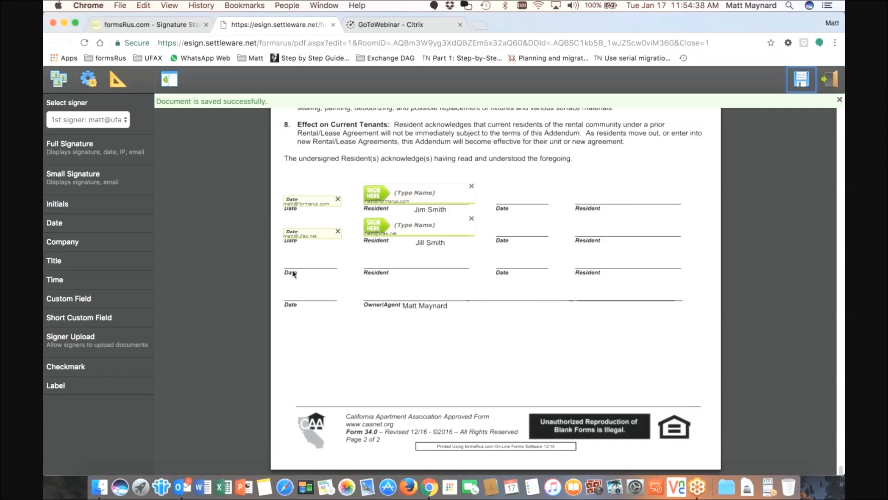
scroll(392, 338, up, 4)
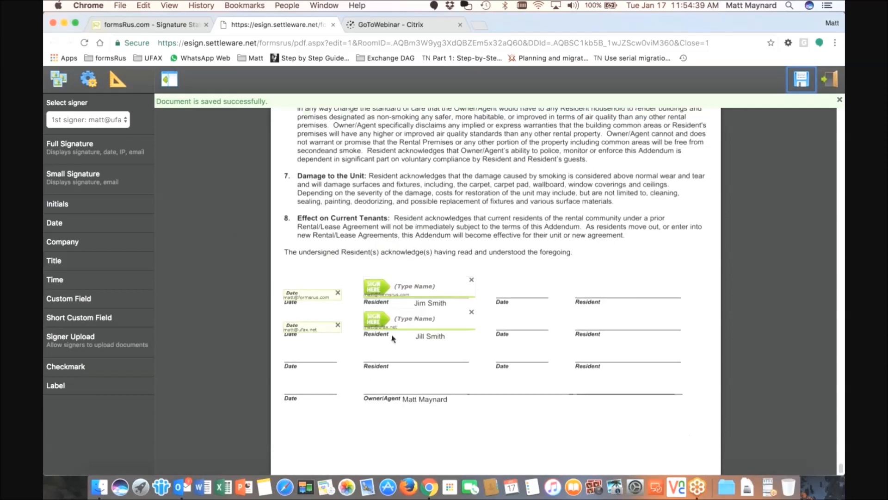
scroll(392, 338, up, 15)
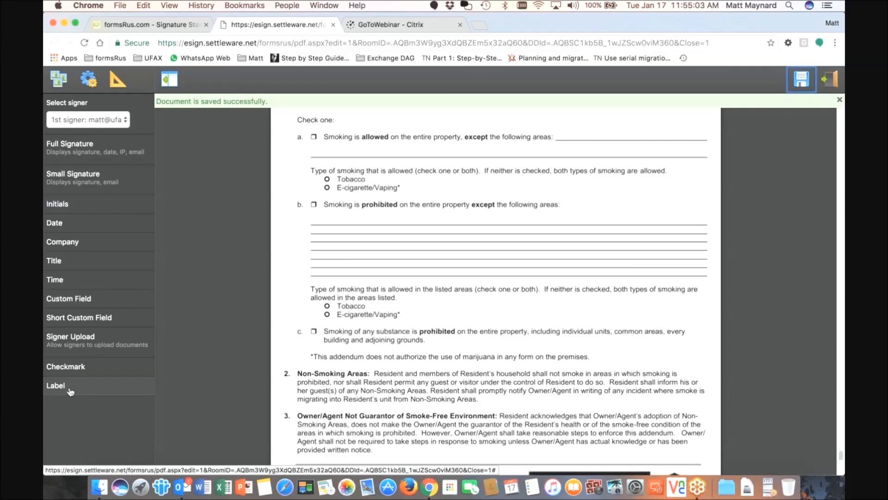
Label option b's lines 'Smoking is allowed in the barn only', save, and exit the editor
click(91, 378)
click(324, 167)
text(Smking)
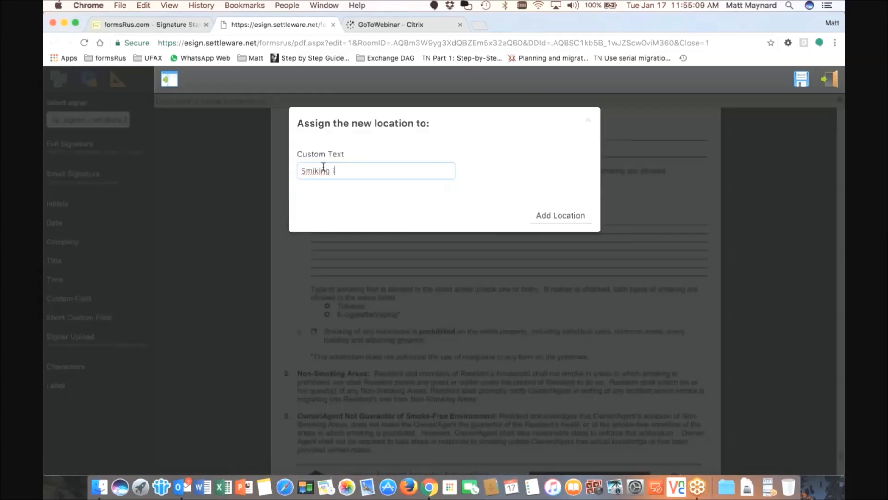
key(BackSpace)
key(BackSpace)
key(BackSpace)
key(BackSpace)
key(BackSpace)
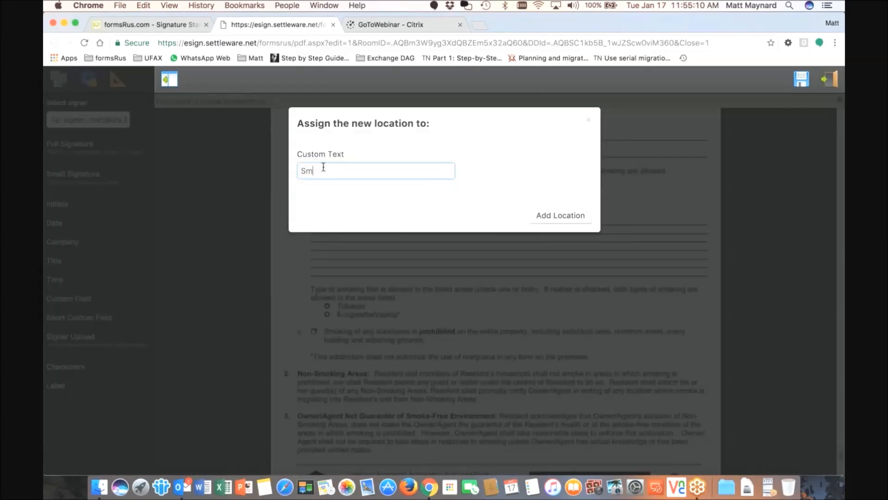
text(oking is allowed in the barn only)
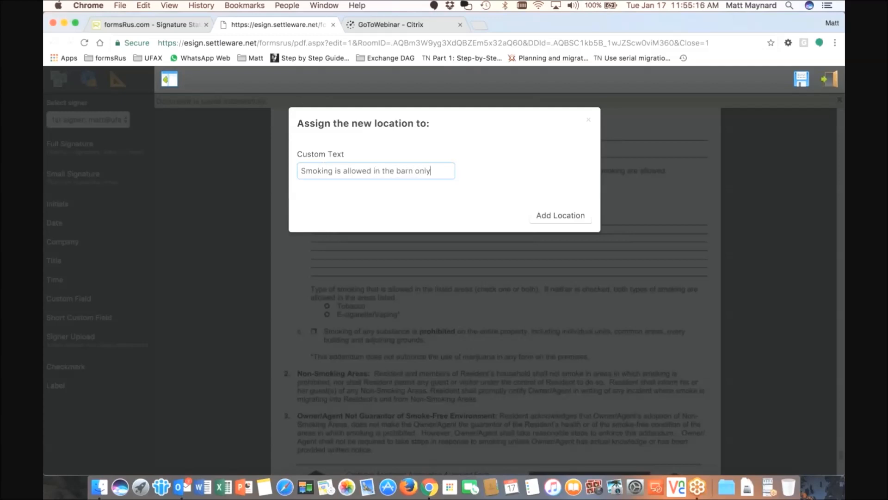
click(549, 220)
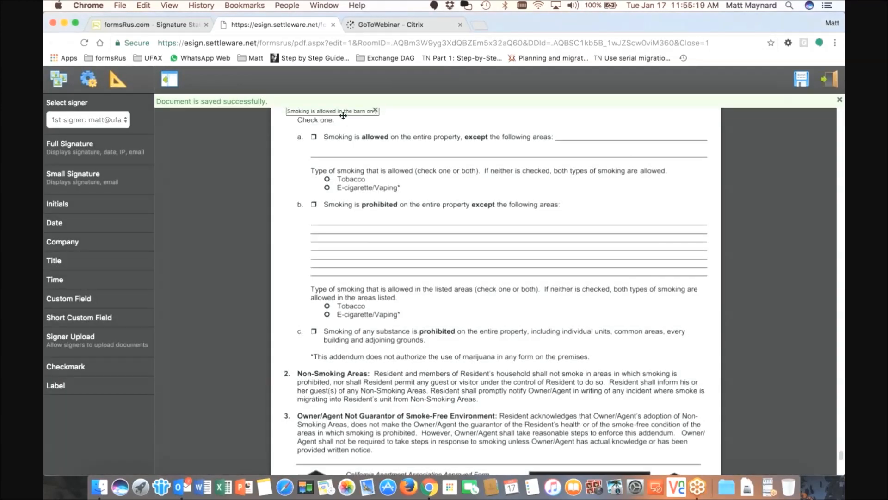
drag(342, 115, 377, 232)
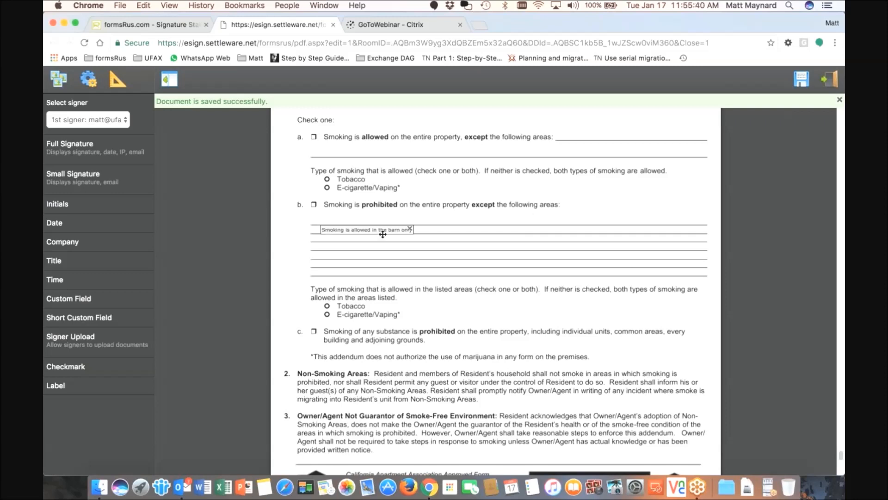
click(801, 82)
click(826, 81)
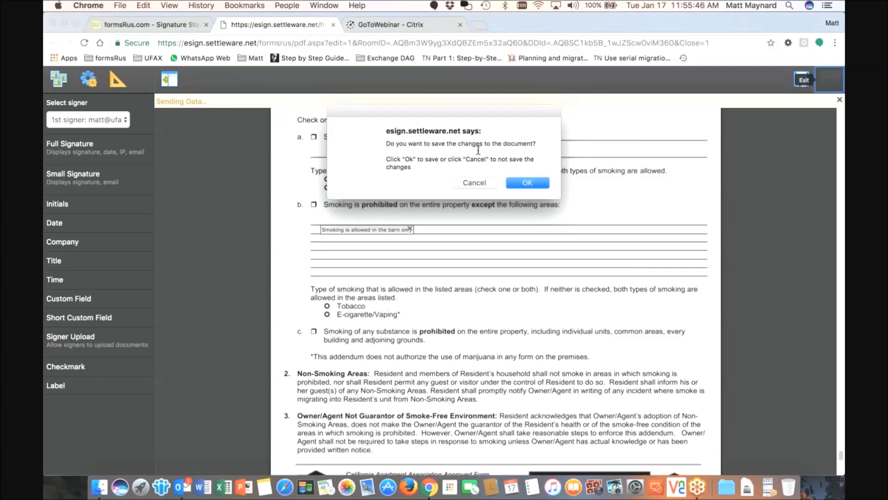
Confirm saving the document and send the signing request to all signers
click(527, 183)
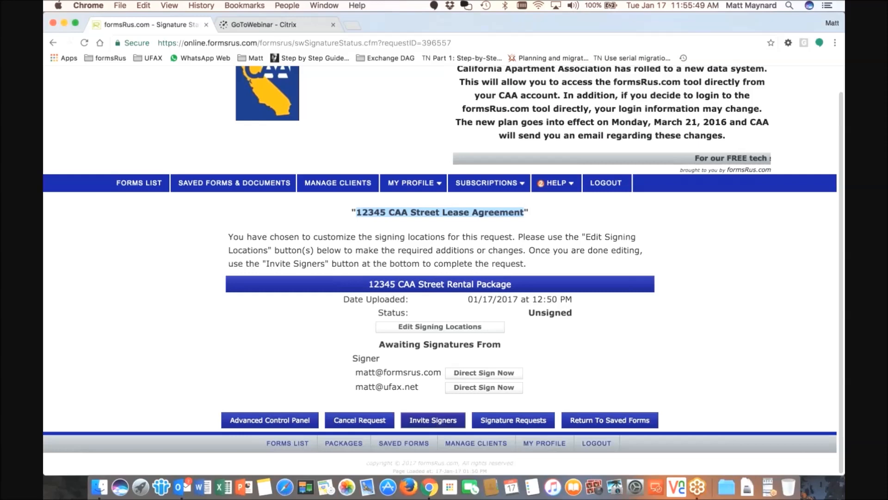
click(433, 419)
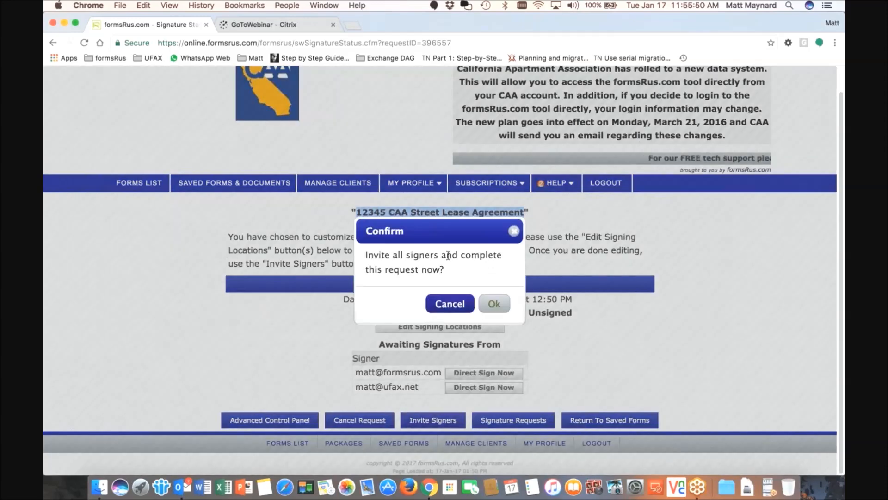
click(493, 305)
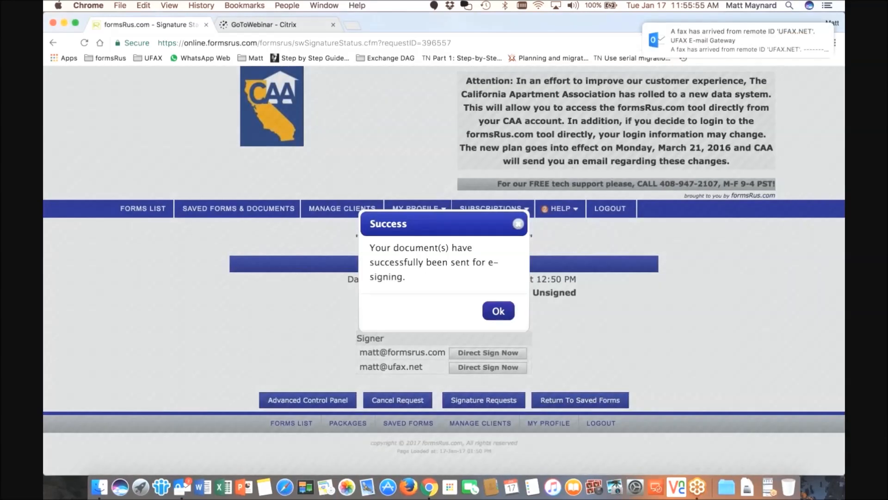
click(500, 311)
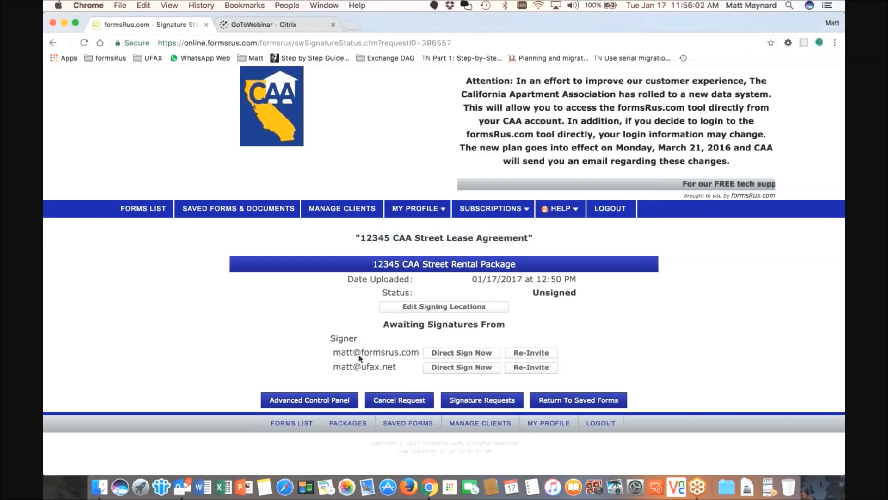
Find the 12345 CAA Street Lease Agreement in the signature requests and open the new email
click(143, 209)
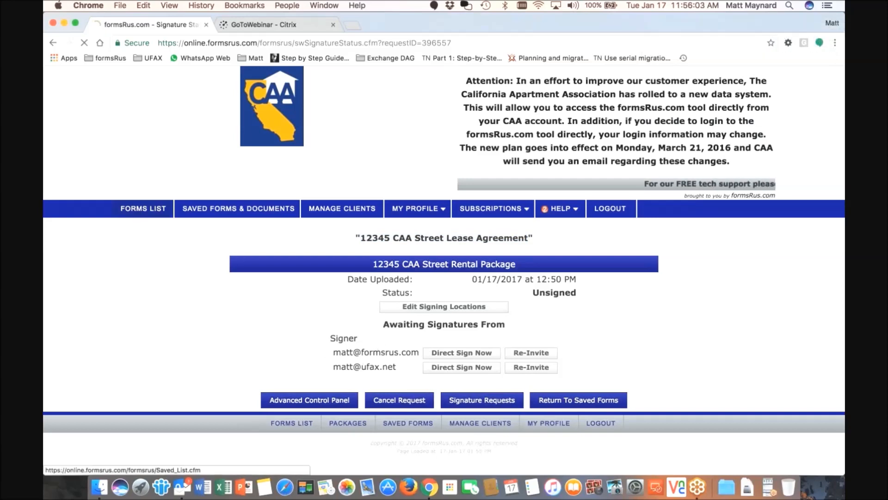
mouse_move(416, 211)
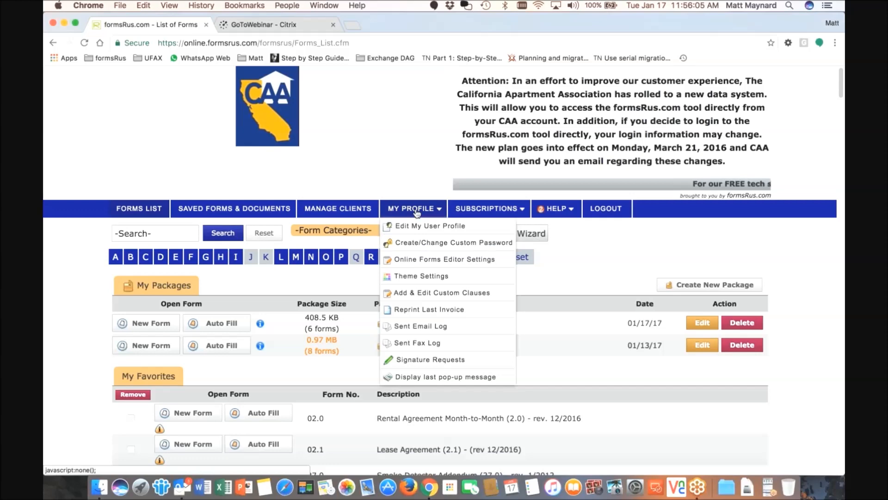
click(430, 360)
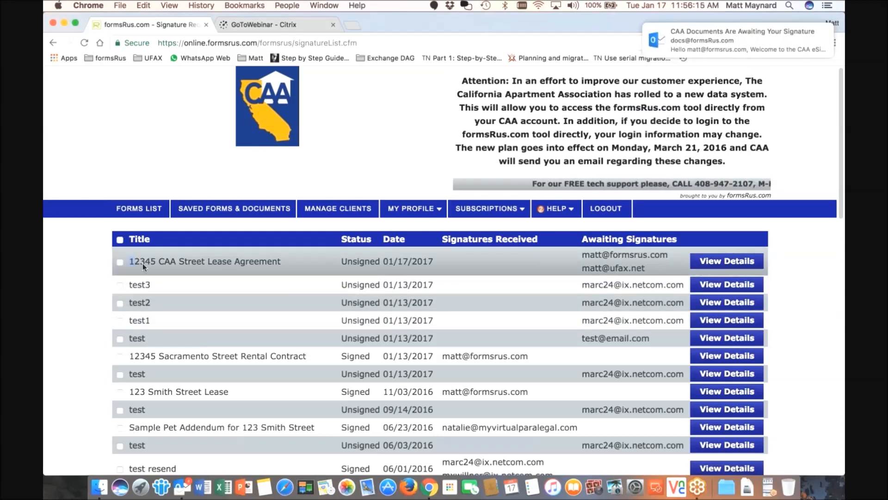
drag(143, 263, 283, 263)
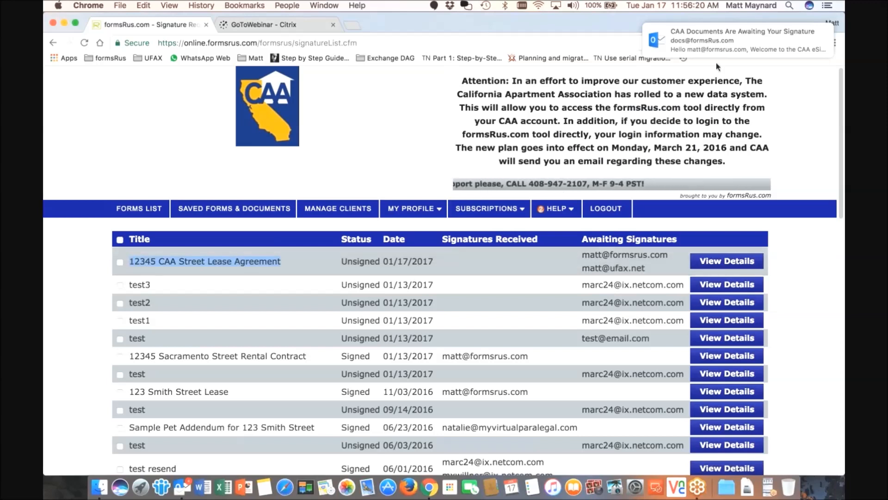
click(727, 41)
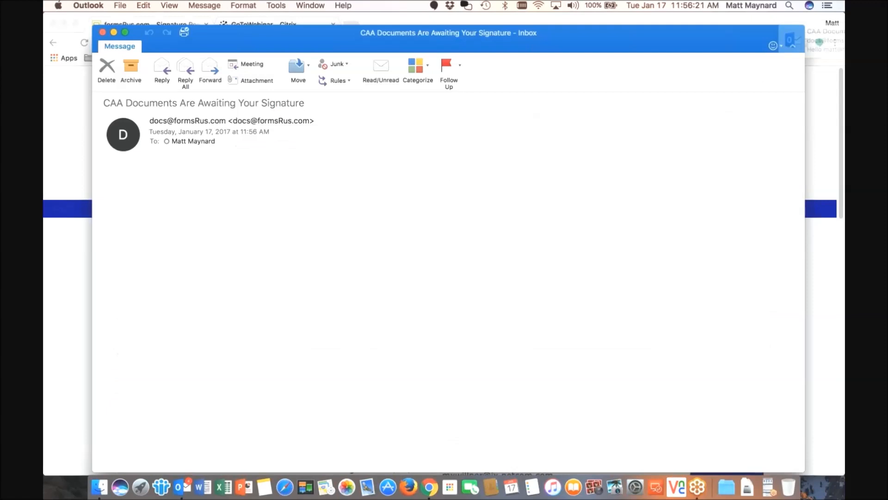
Read through the CAA signature email and follow its 'Click Here to Sign Your Documents' link
drag(313, 38, 320, 25)
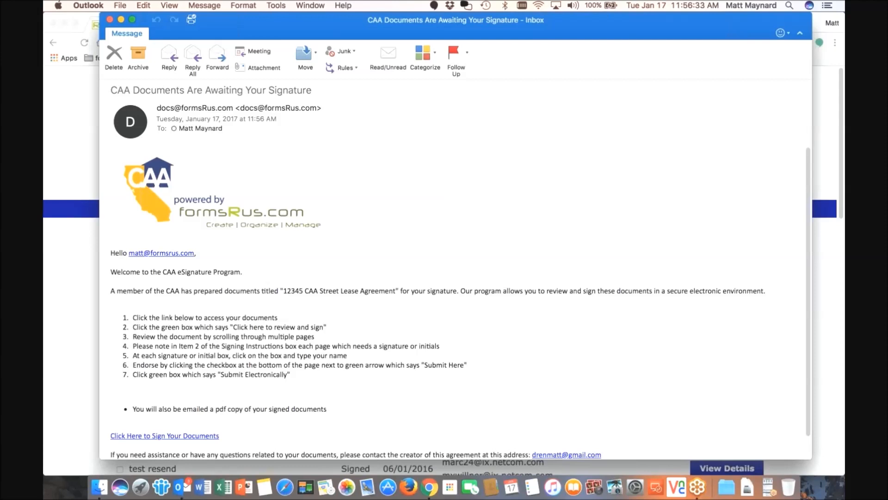
scroll(228, 293, down, 1)
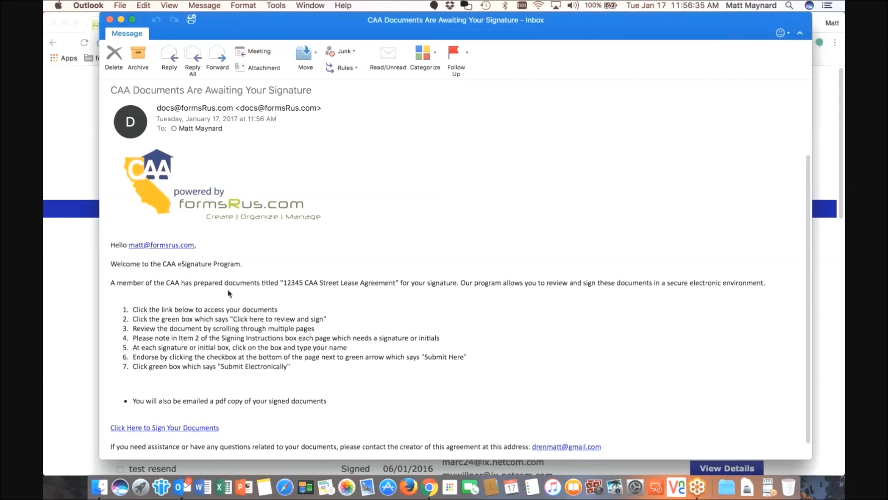
scroll(259, 284, down, 1)
drag(283, 279, 394, 279)
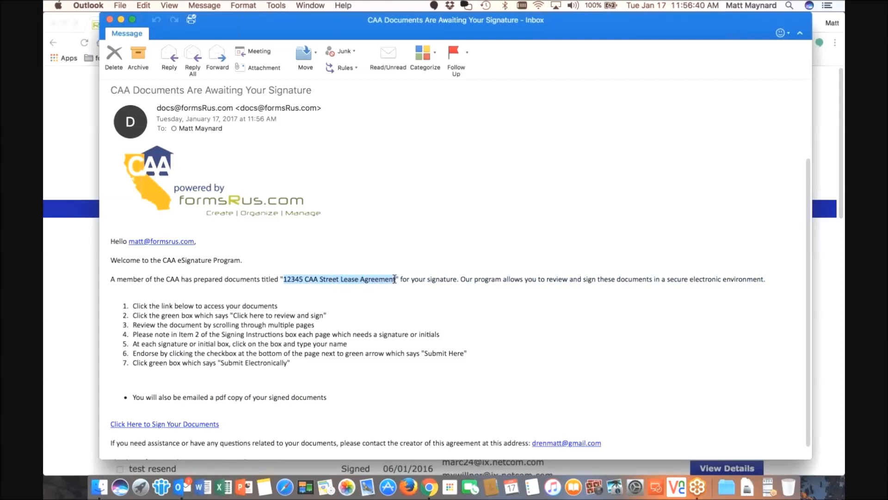
click(354, 258)
scroll(356, 256, down, 1)
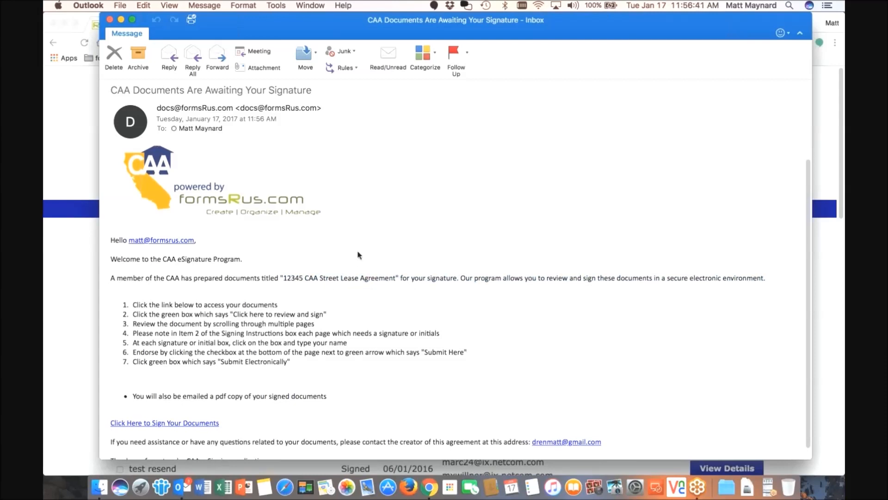
scroll(358, 255, down, 2)
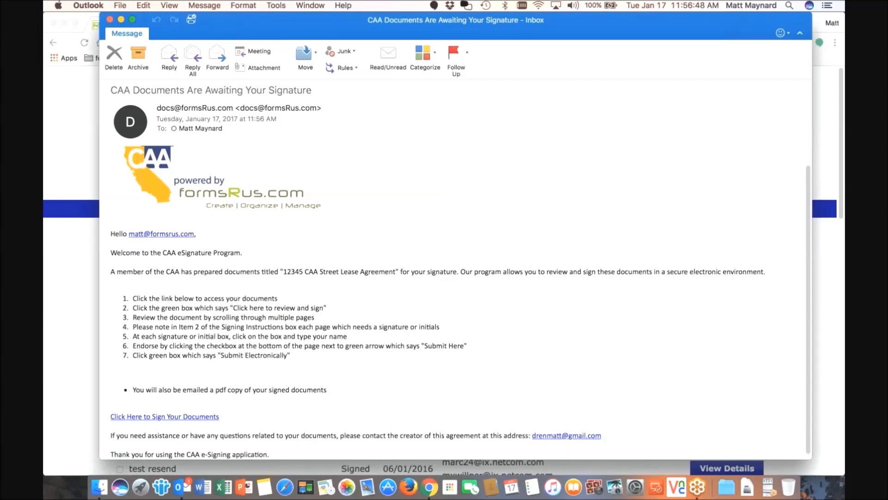
click(156, 421)
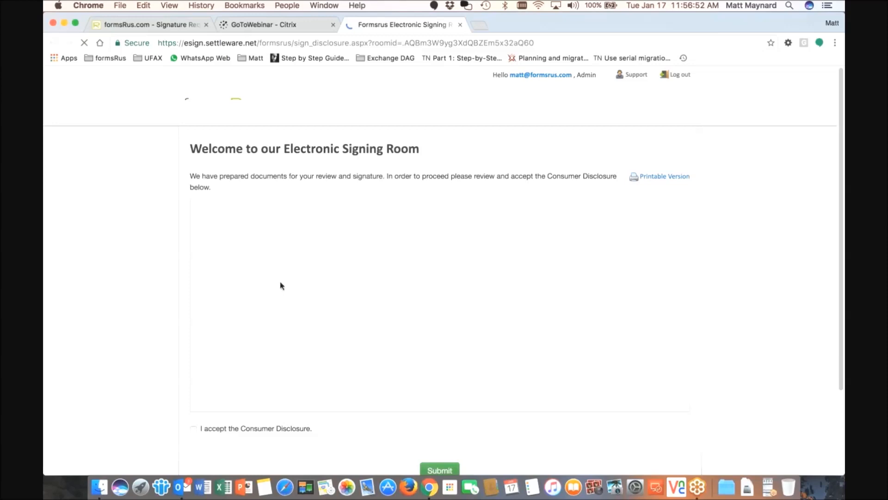
Accept the Consumer Disclosure and open the 12345 CAA Street Rental Package to review and sign
click(194, 429)
click(439, 470)
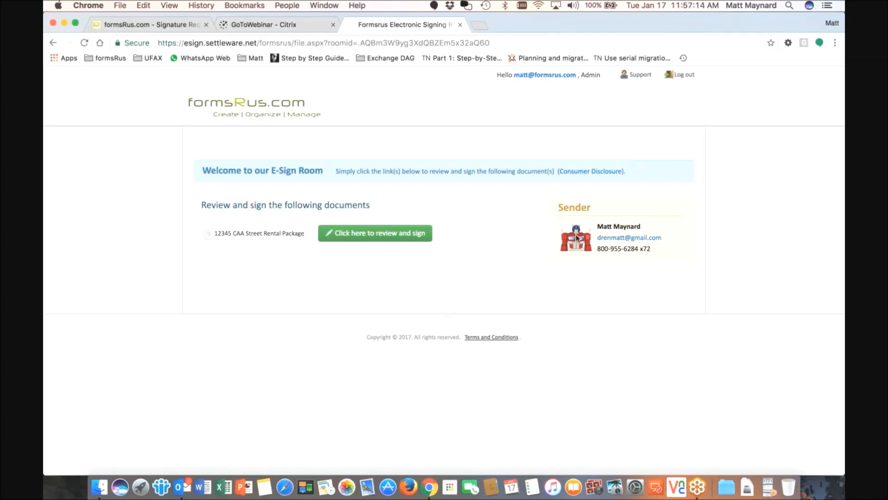
click(365, 237)
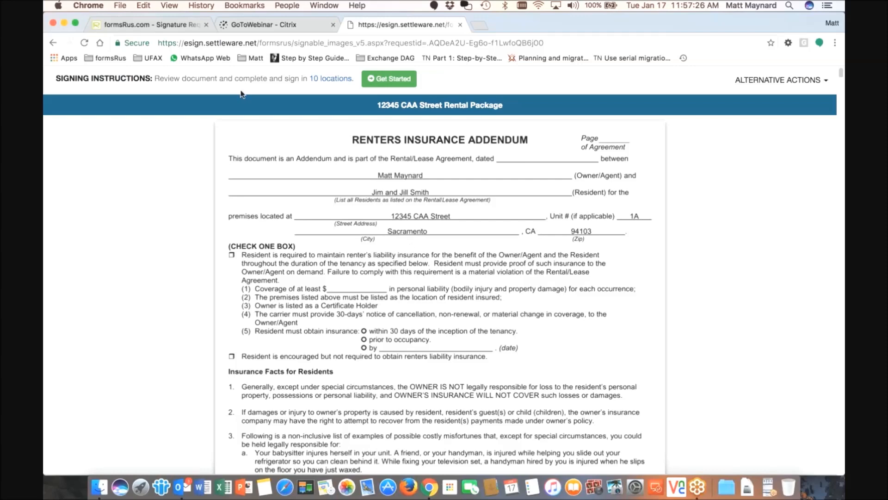
Start guided signing and type the signer's name into the signature fields through page 10
click(392, 83)
click(378, 80)
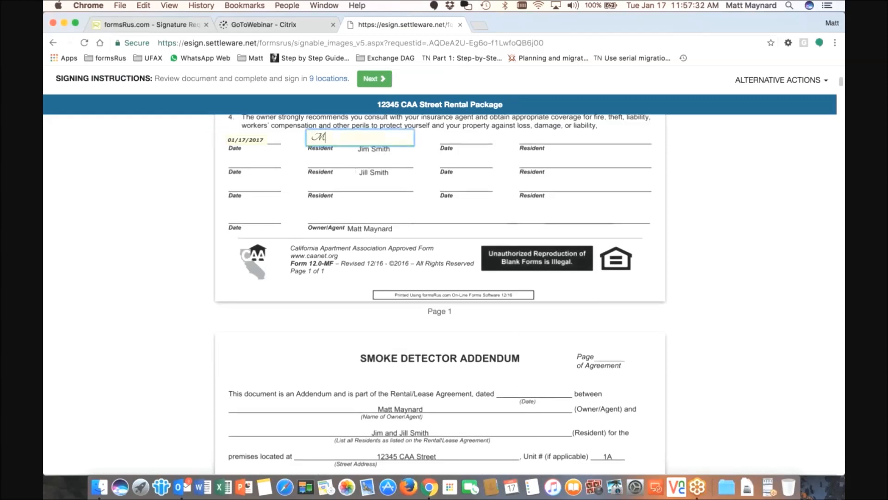
click(292, 168)
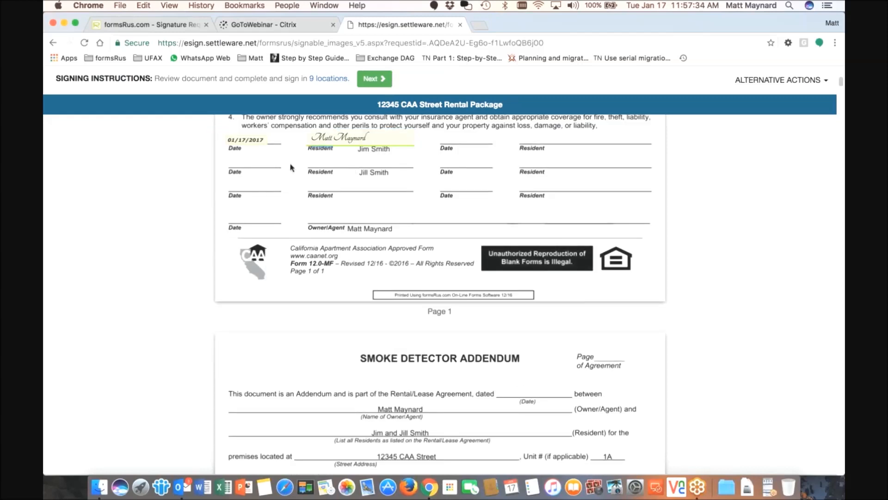
click(374, 79)
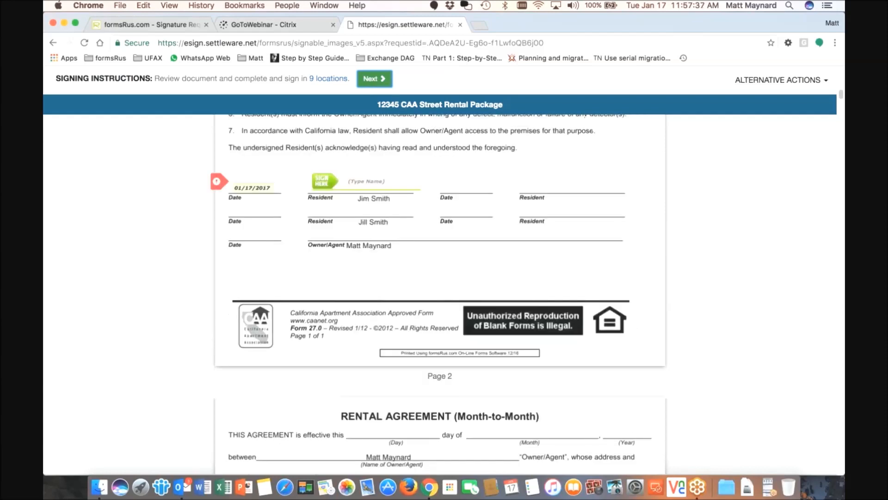
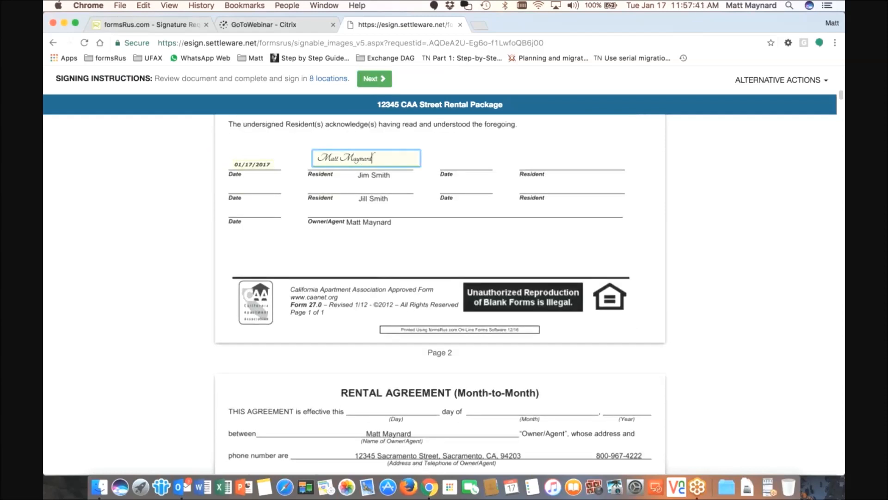
key(Tab)
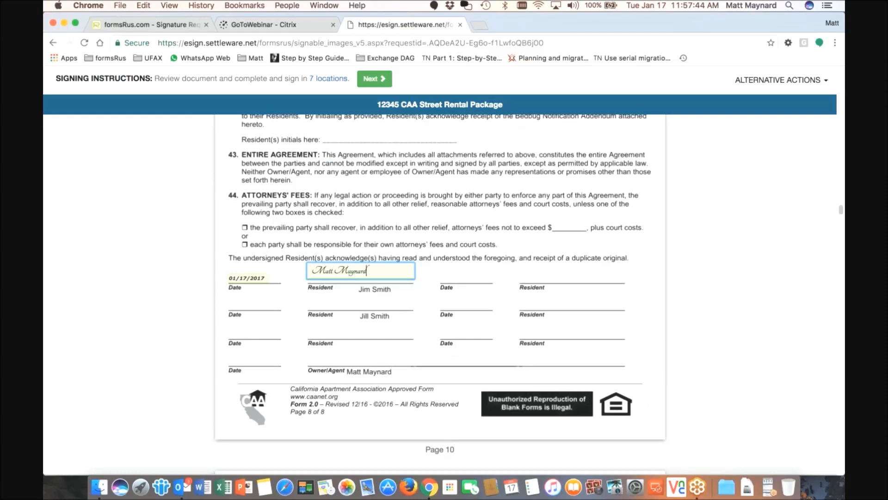
key(Tab)
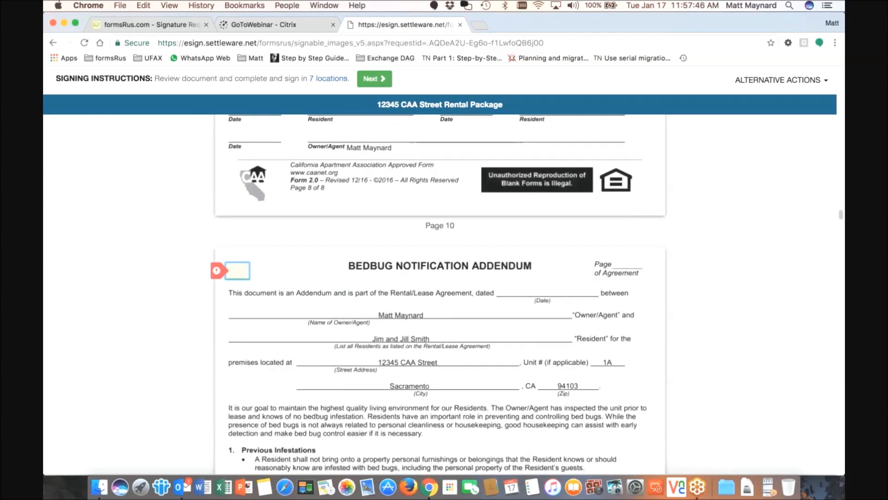
Sign the signer's name in the following fields, including page 12 and the Pet Addendum
key(Tab)
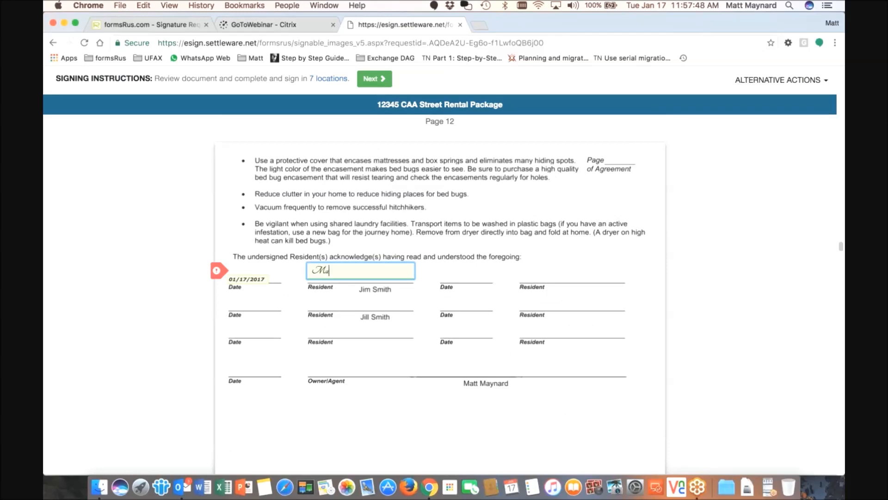
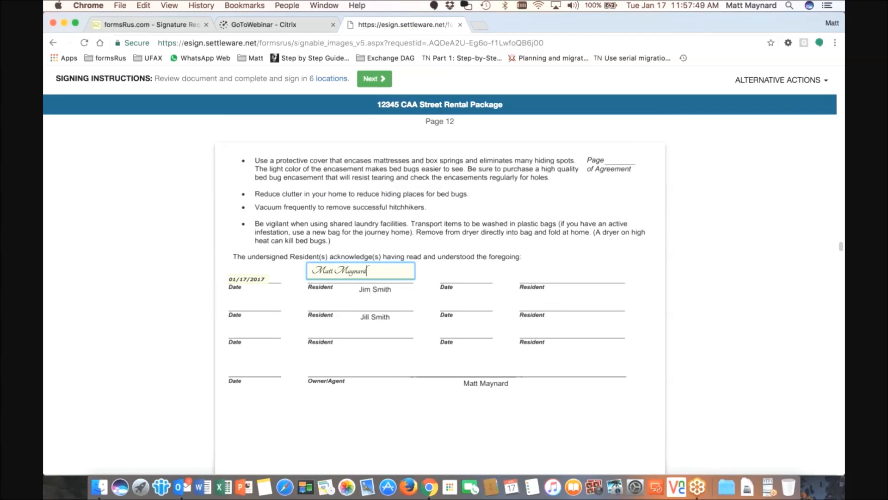
key(Tab)
key(Tab)
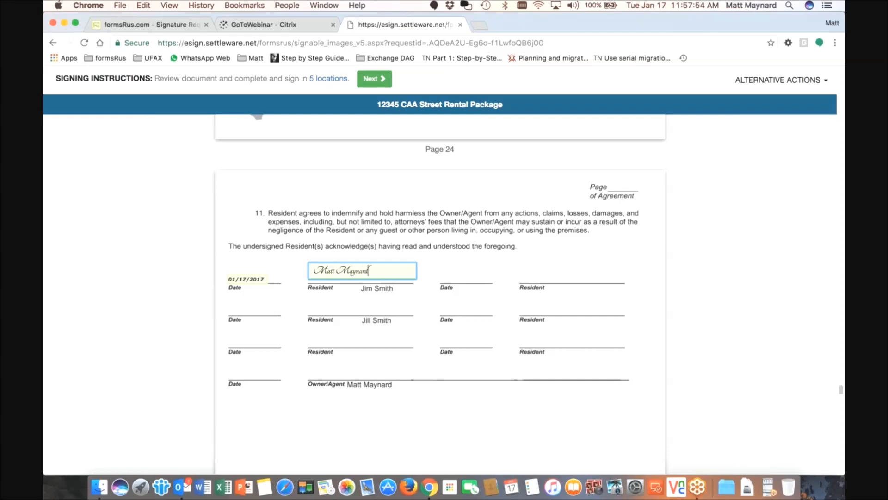
key(Tab)
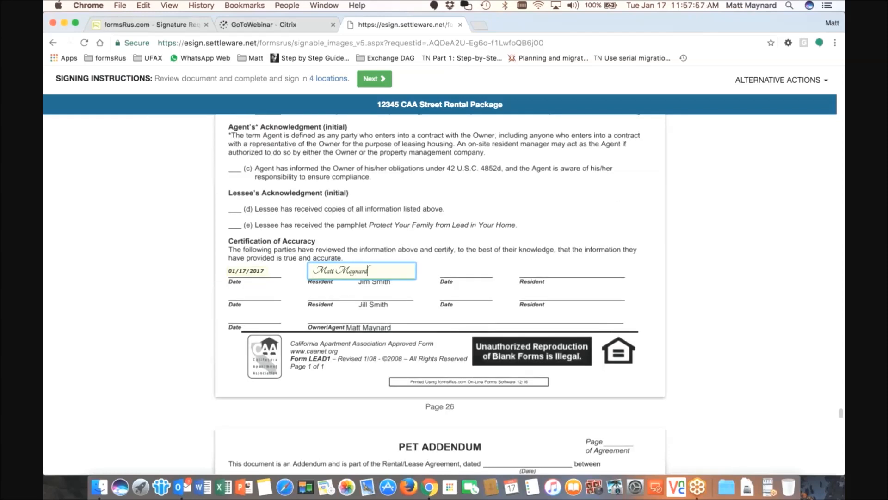
key(Tab)
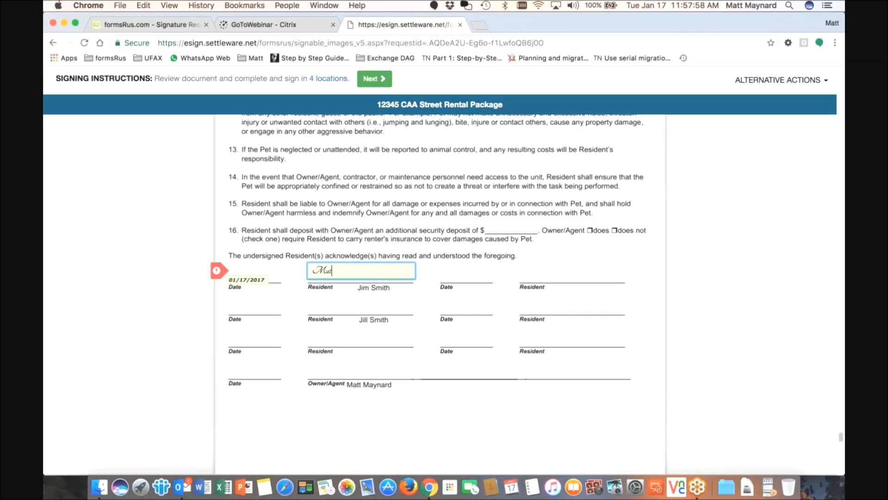
key(Tab)
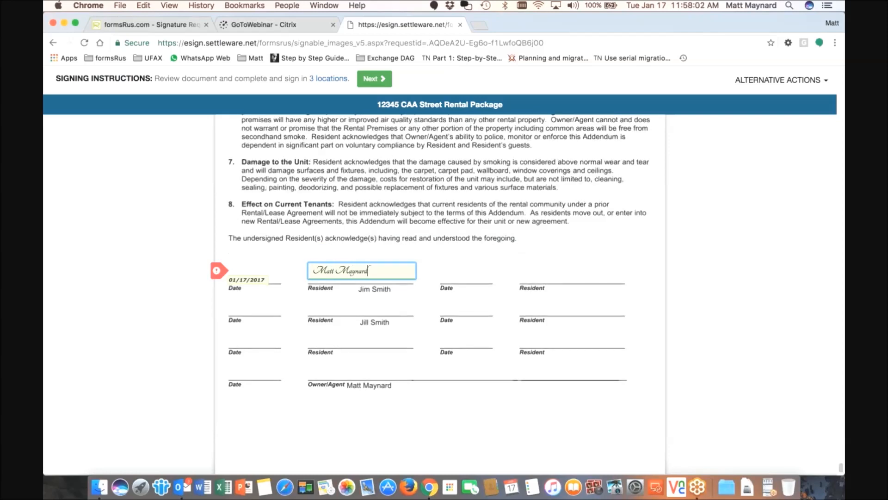
key(Tab)
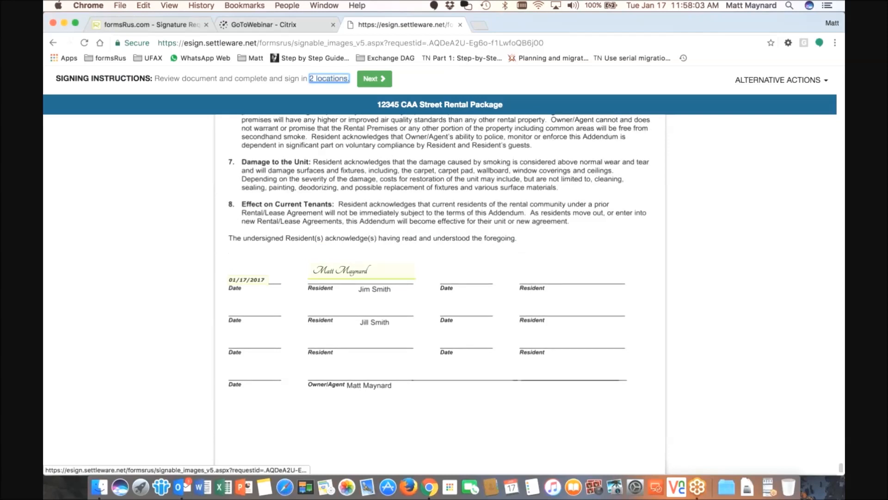
Fill the Bedbug Addendum initials field with 'mm'
click(373, 82)
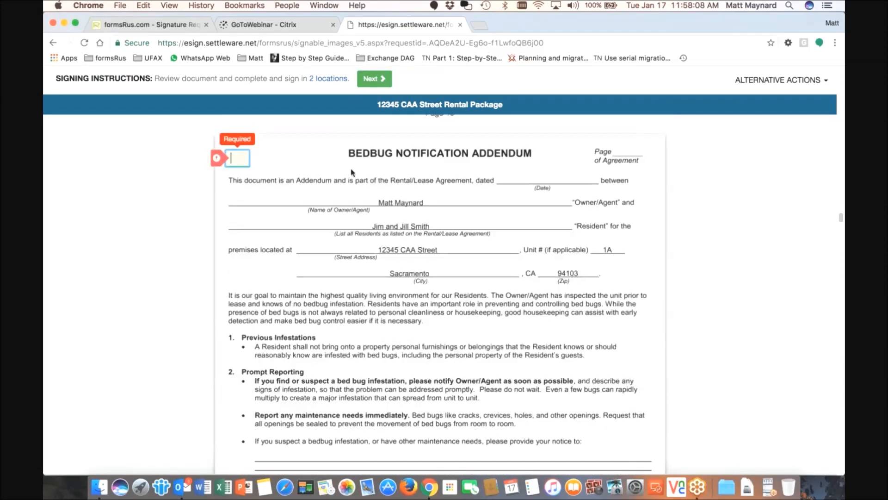
click(240, 156)
text(mm)
click(294, 174)
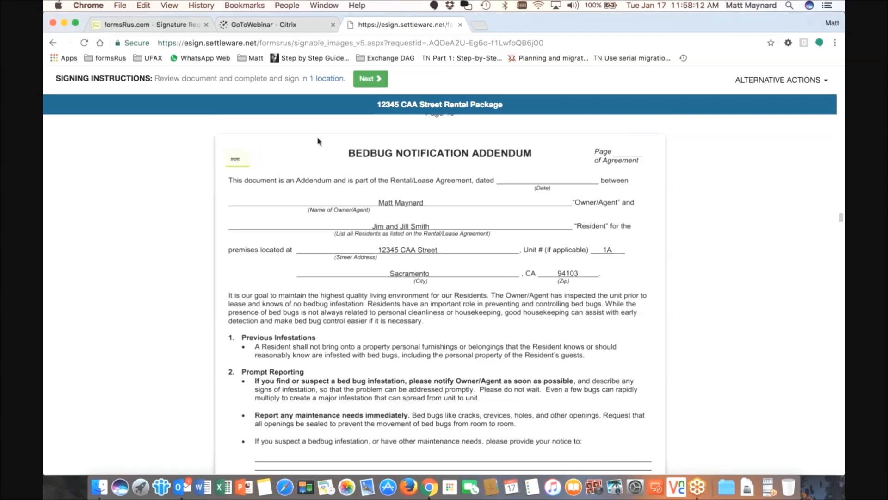
Fix the mistyped page 23 Move-In Inspection signature, then submit the package electronically
click(364, 82)
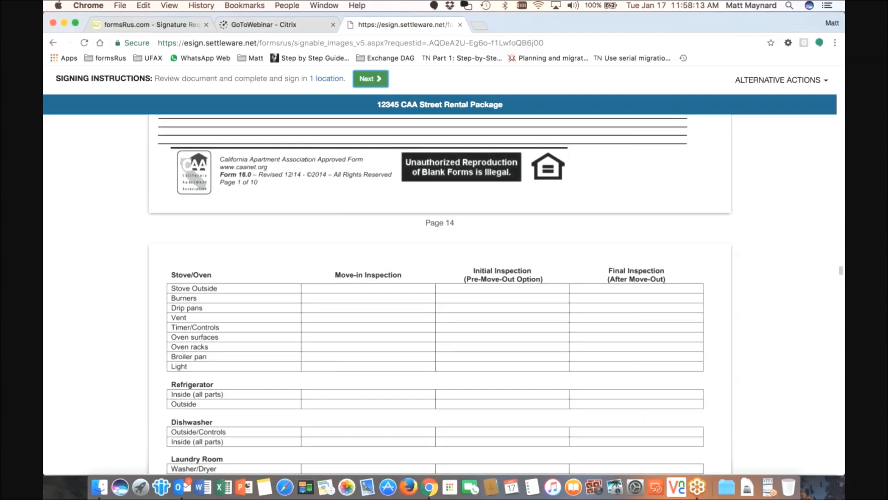
click(218, 158)
text(Matsvfgdfg)
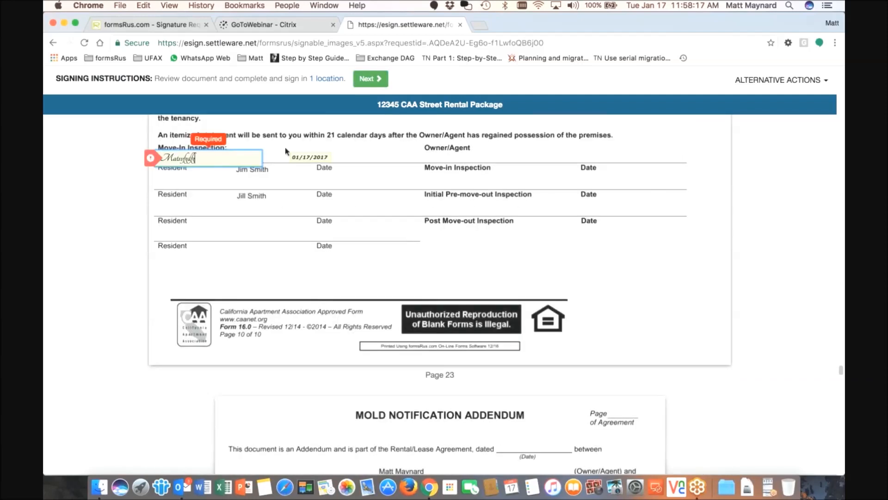
click(285, 148)
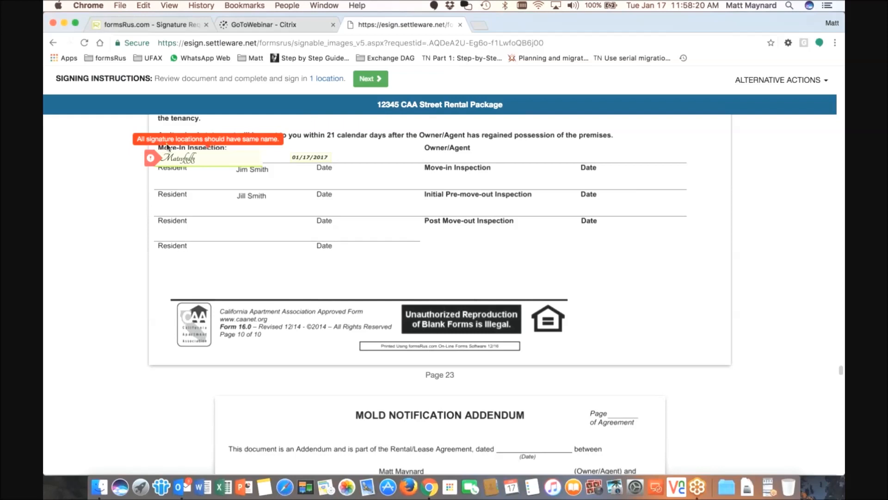
click(230, 158)
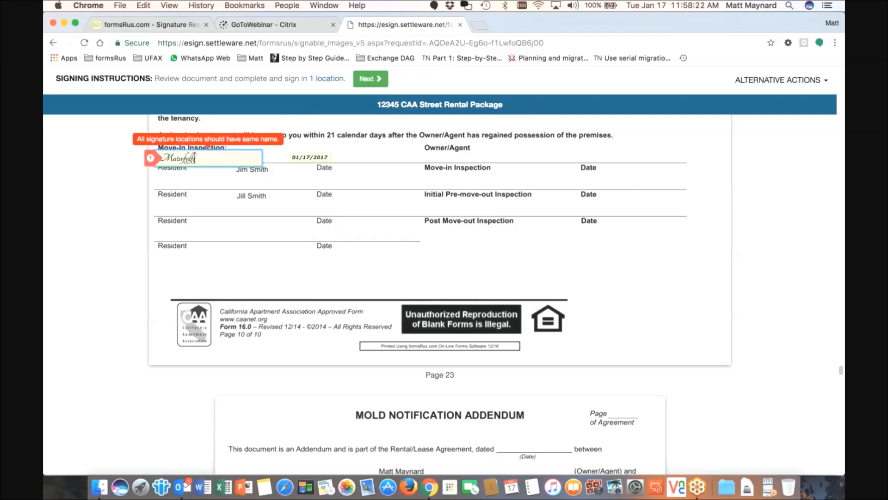
key(BackSpace)
key(BackSpace)
key(BackSpace)
key(BackSpace)
key(BackSpace)
key(BackSpace)
key(BackSpace)
key(BackSpace)
key(BackSpace)
key(BackSpace)
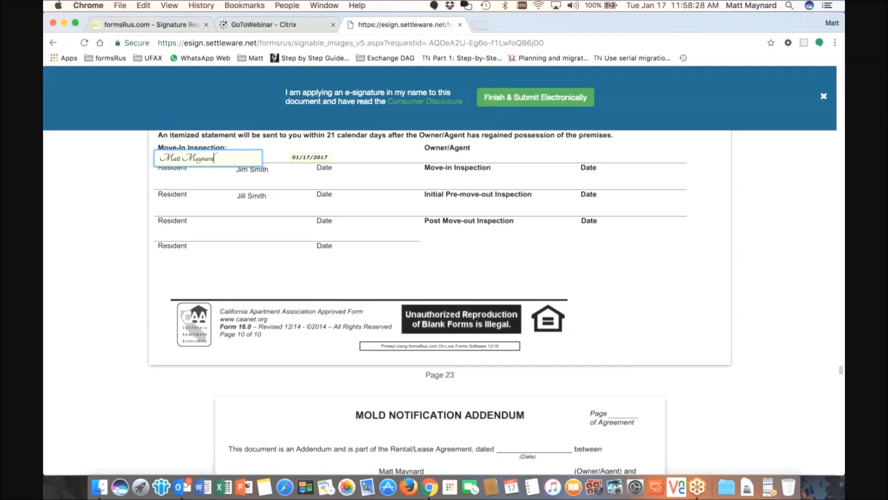
click(222, 182)
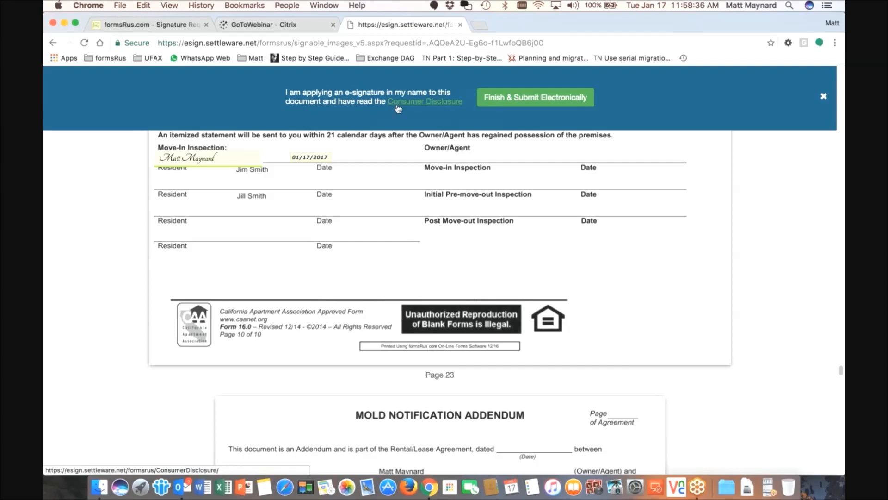
click(538, 103)
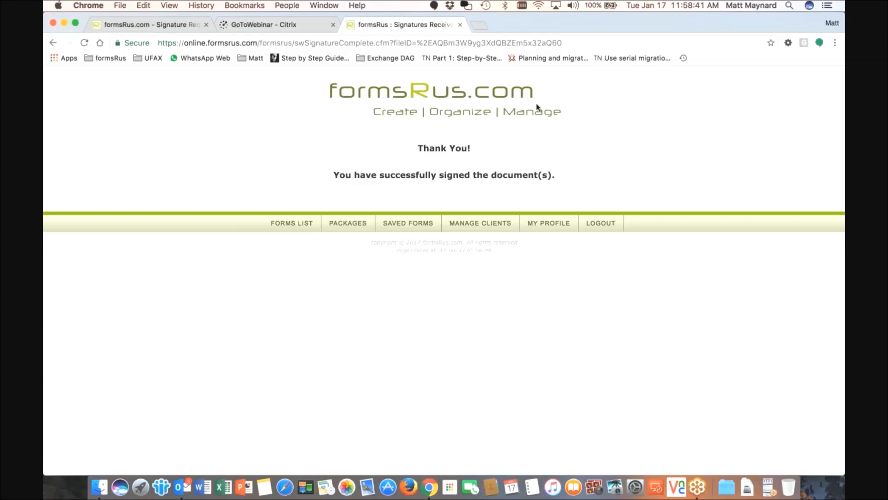
Reload the signature list, check the lease's Partially Signed status, and choose Direct Sign Now
click(178, 32)
click(85, 43)
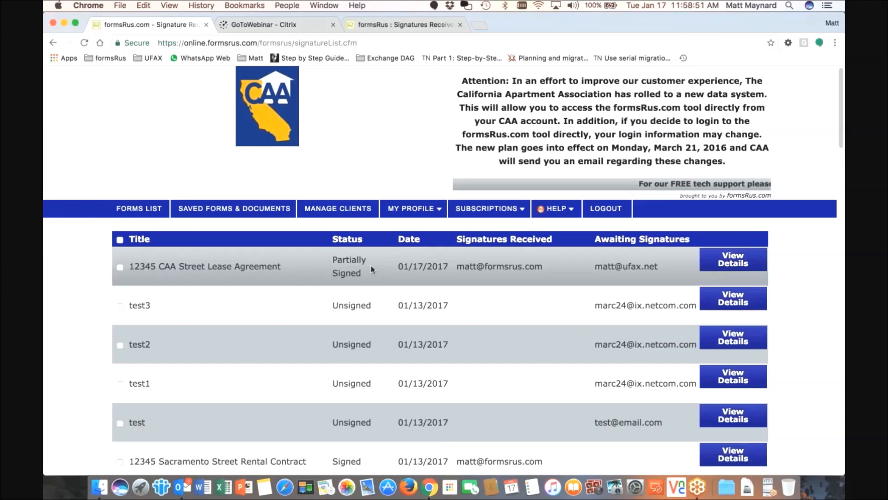
scroll(371, 266, down, 1)
triple_click(362, 246)
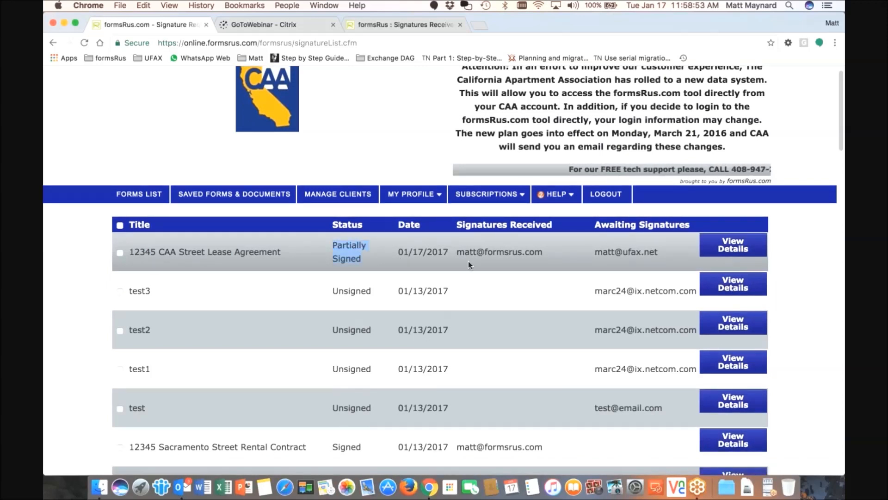
drag(458, 252, 548, 250)
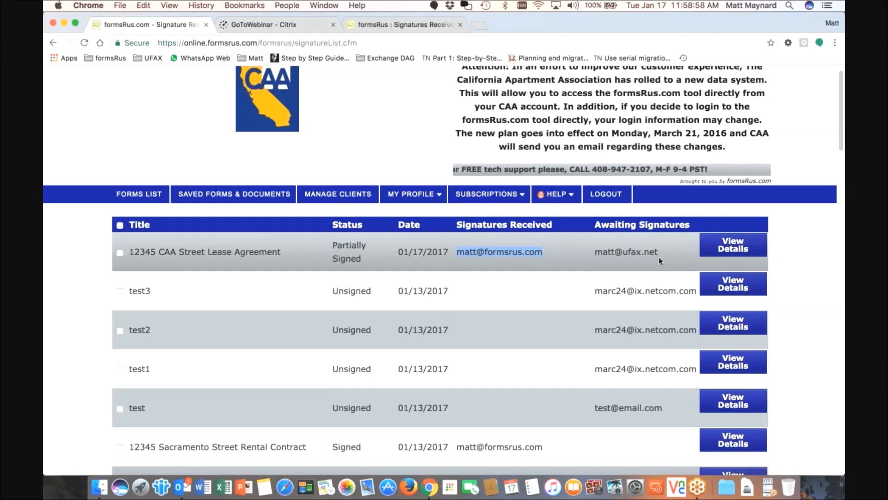
click(731, 250)
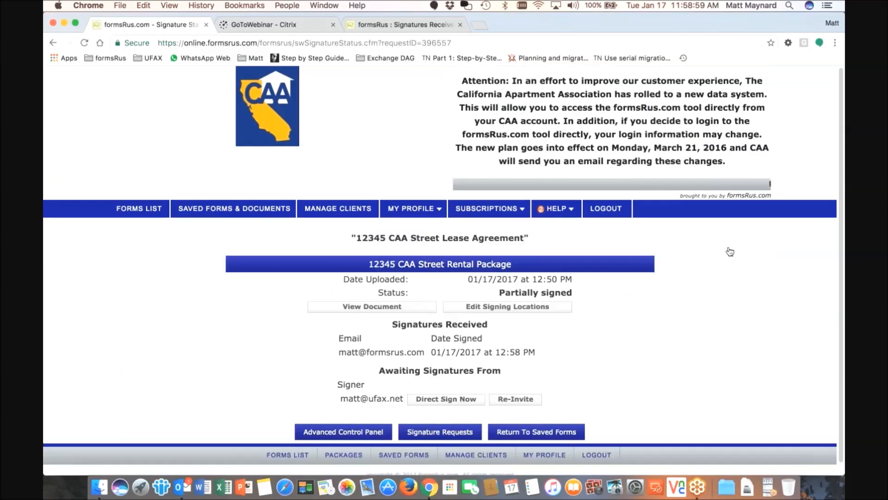
scroll(590, 265, down, 1)
click(446, 387)
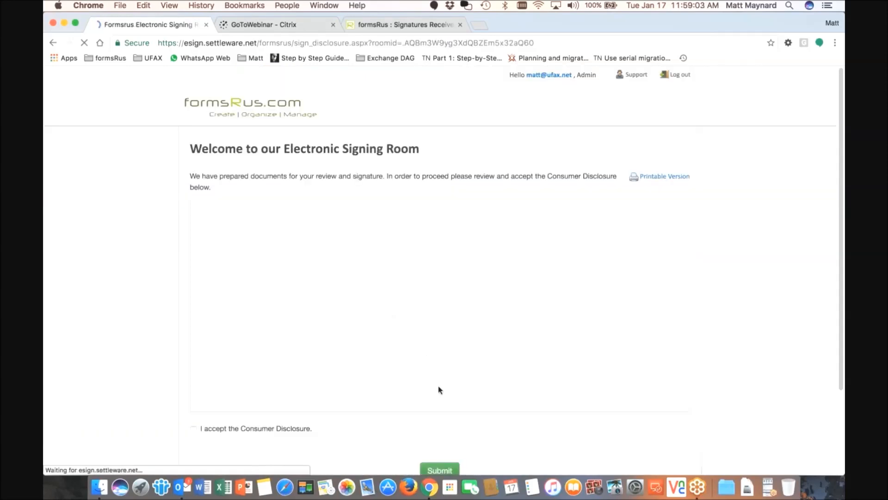
As the second signer, accept the disclosure and open the 12345 CAA Street Rental Package
click(443, 469)
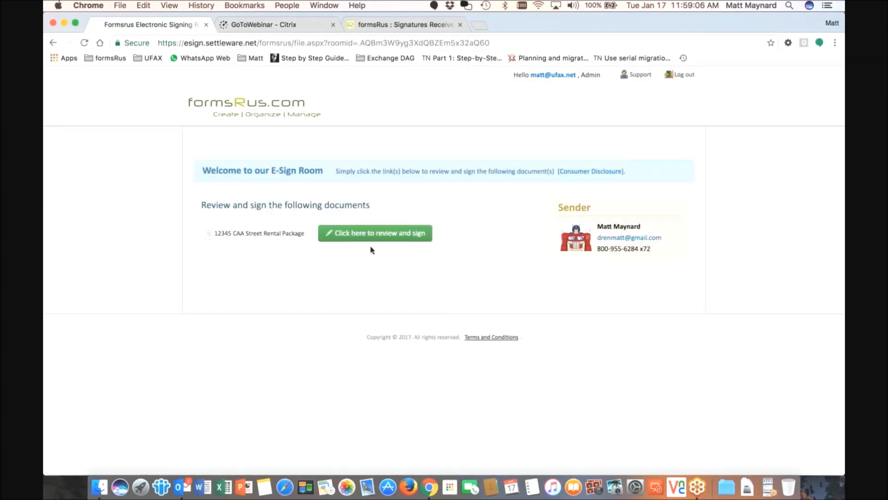
click(376, 230)
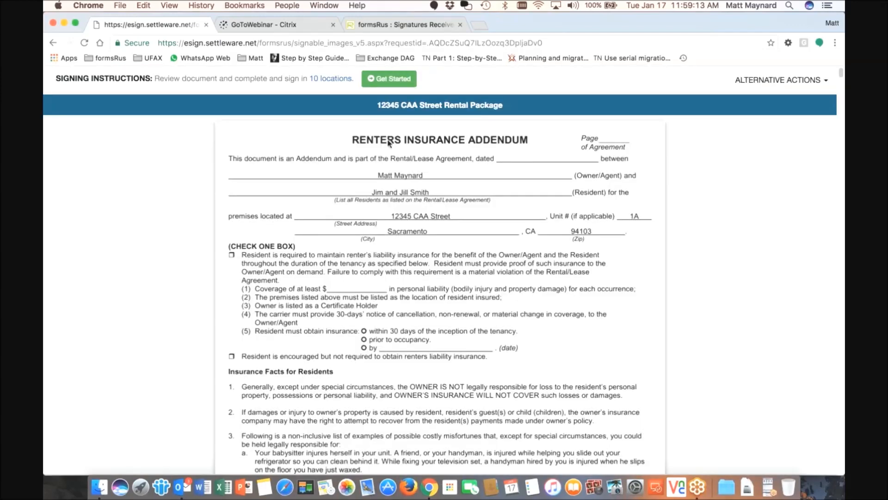
Type the resident's name as signature and commit it on the first, page 2 and page 10 lines
click(389, 78)
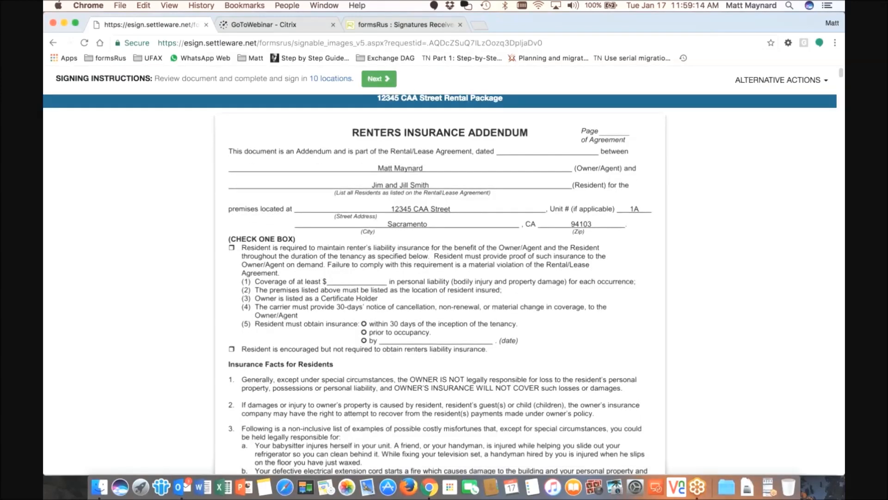
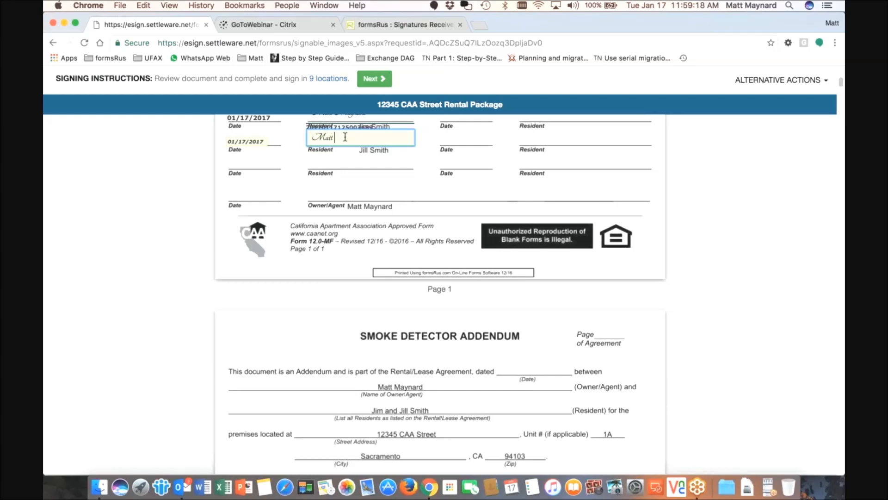
click(347, 189)
click(372, 83)
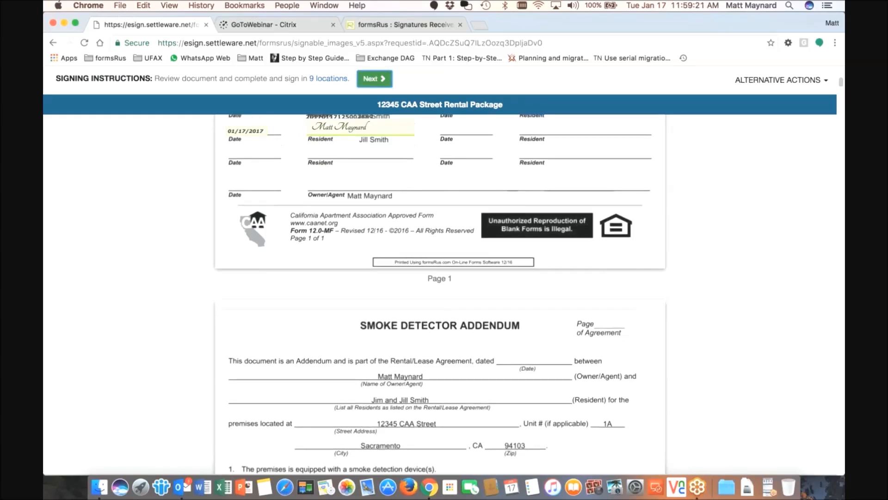
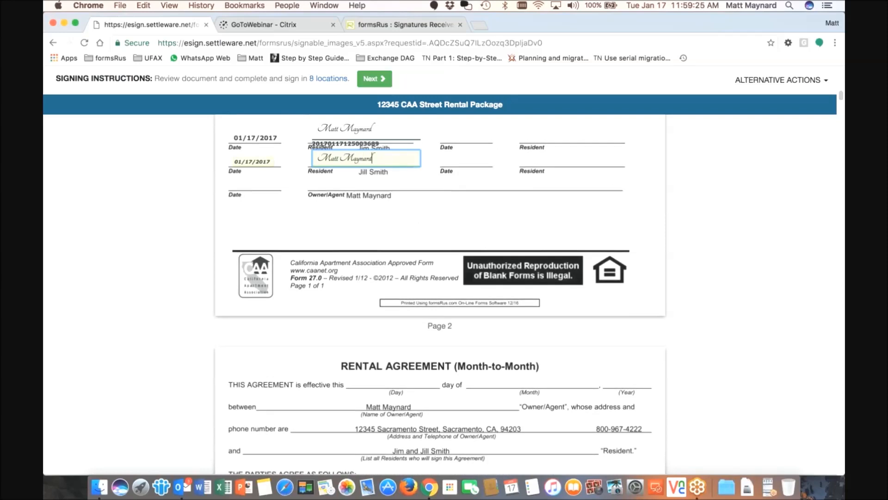
click(376, 122)
click(374, 78)
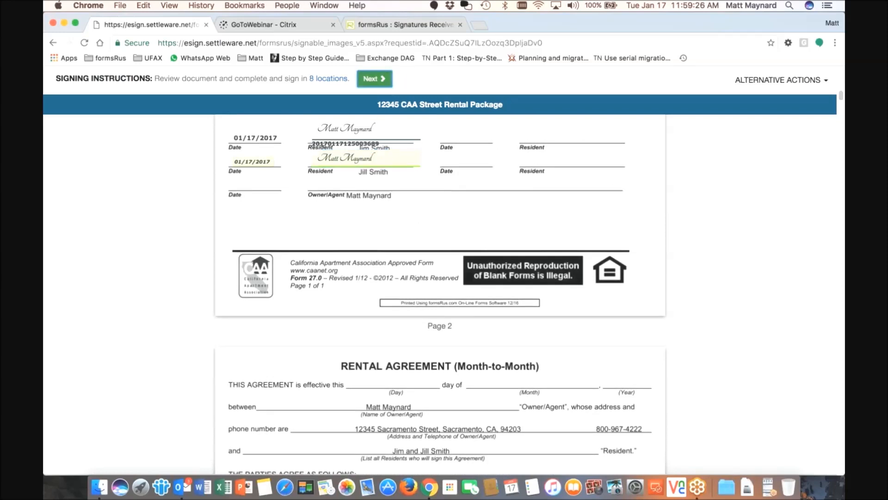
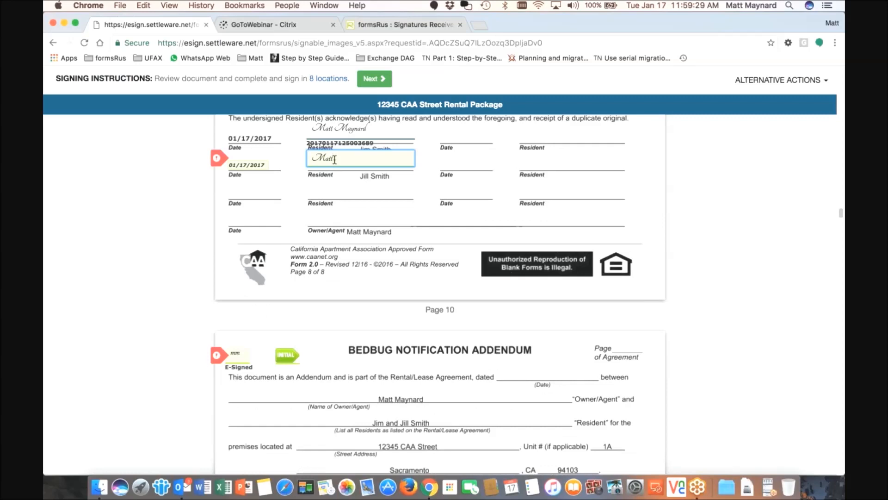
click(346, 216)
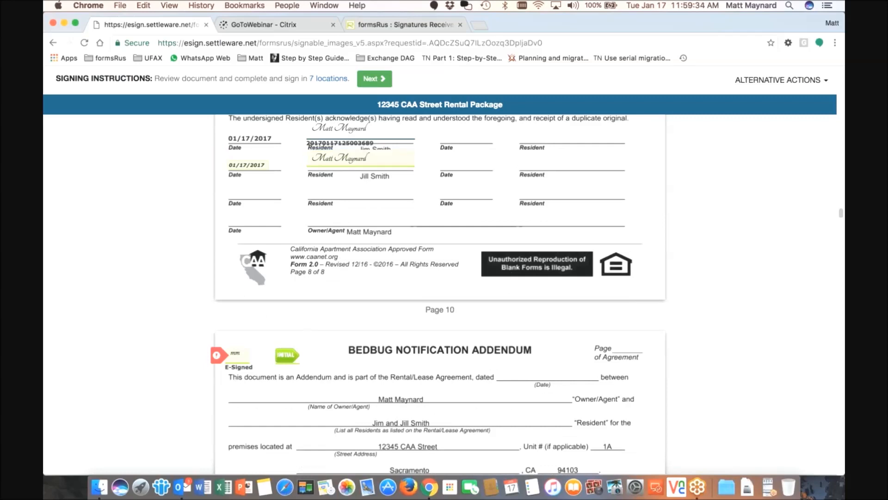
Initial the Bedbug Notification Addendum and sign the next resident signature field
click(287, 355)
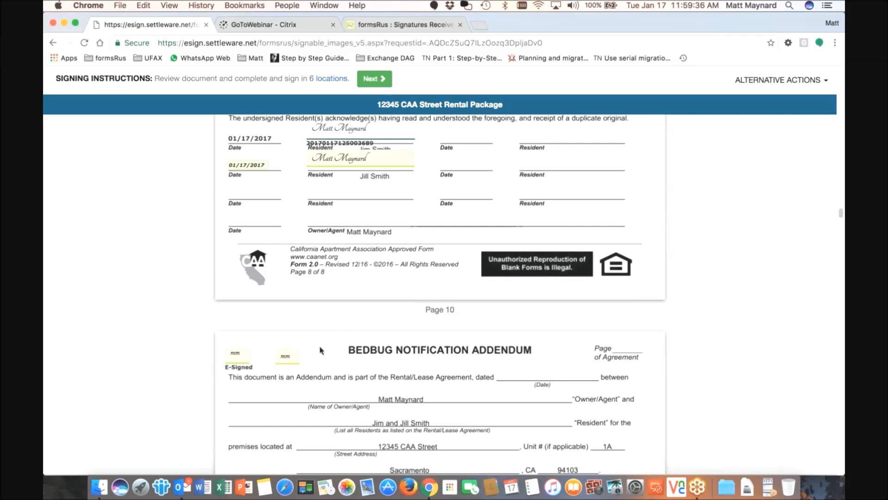
click(375, 80)
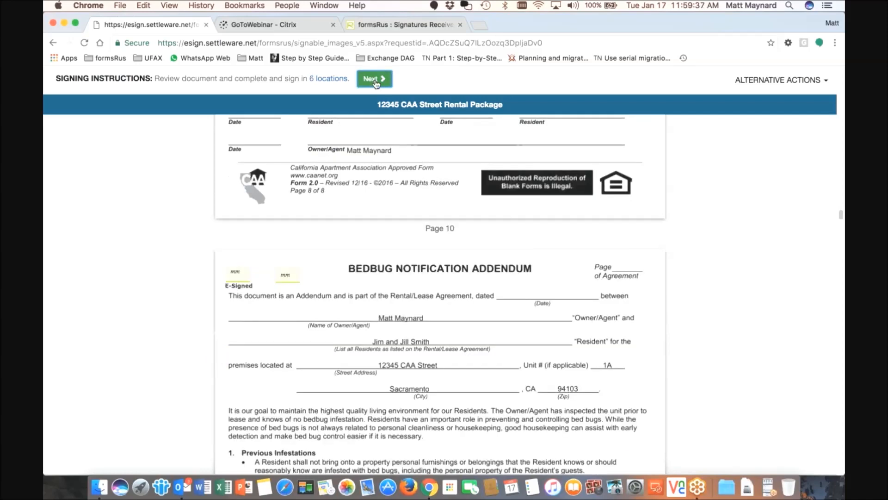
click(337, 155)
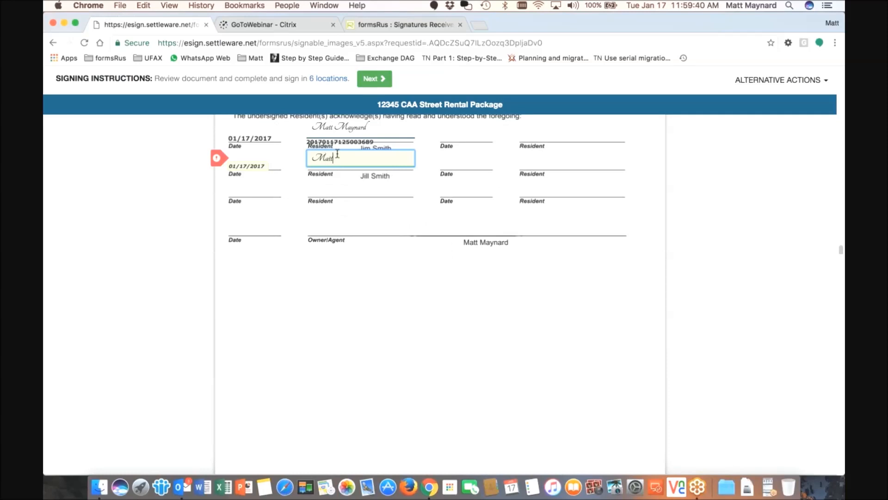
click(351, 246)
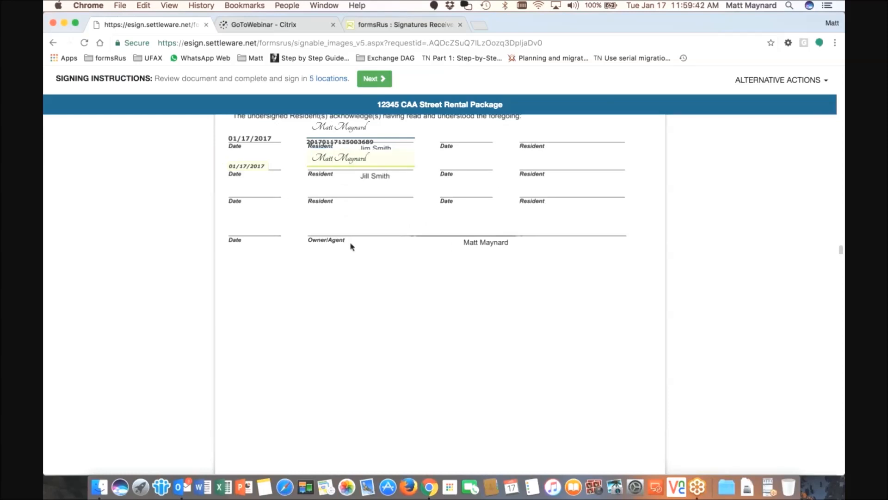
Sign the page 23 signature field with the resident's name
click(375, 79)
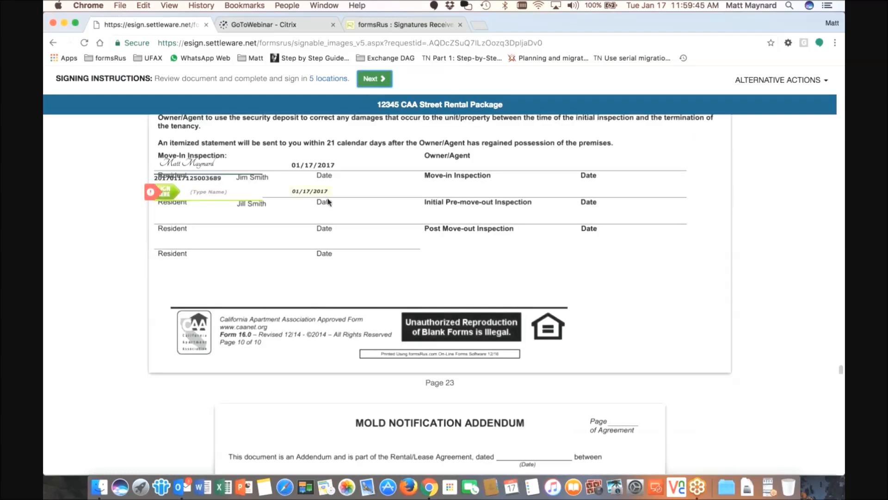
click(222, 159)
click(283, 239)
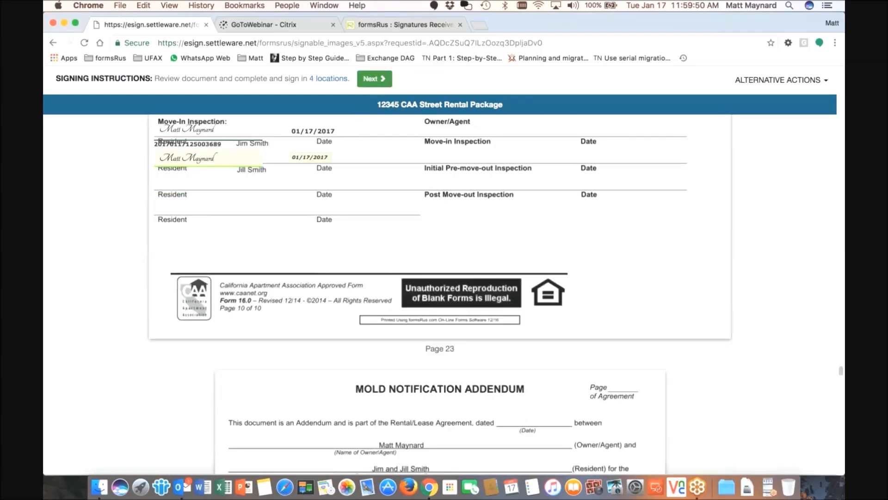
Enter the second resident's signature at the next signing location
click(373, 79)
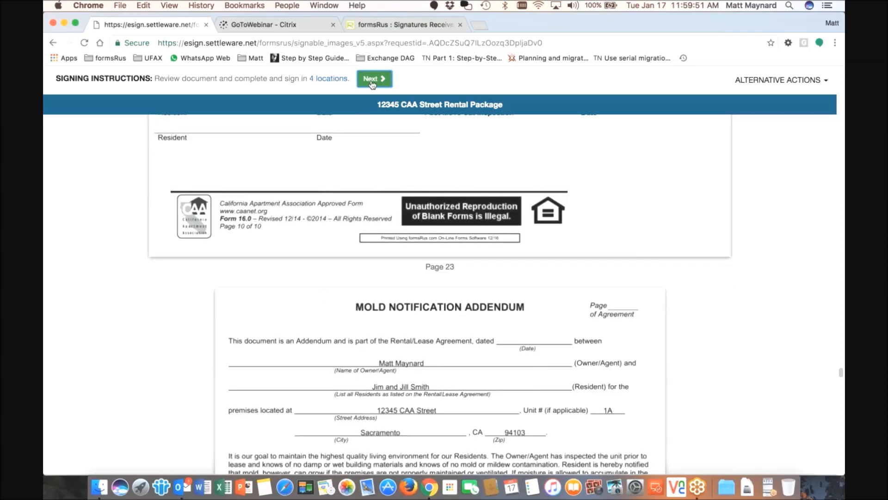
click(373, 79)
click(347, 158)
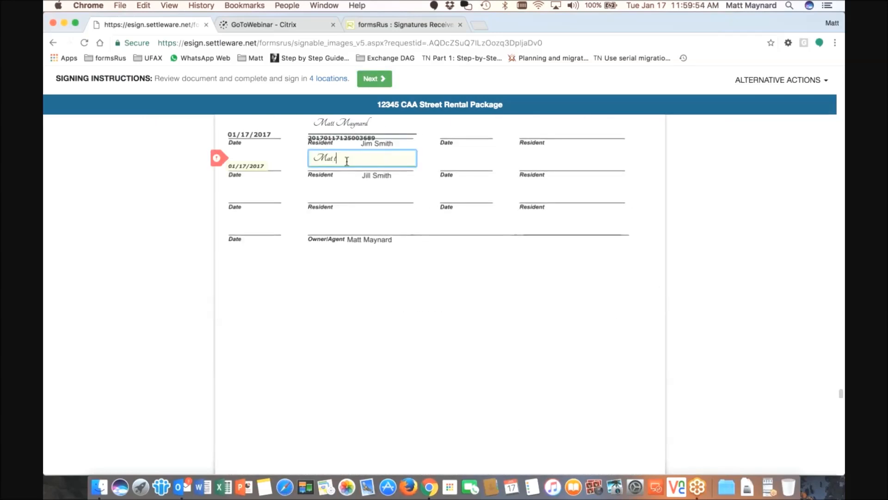
click(374, 79)
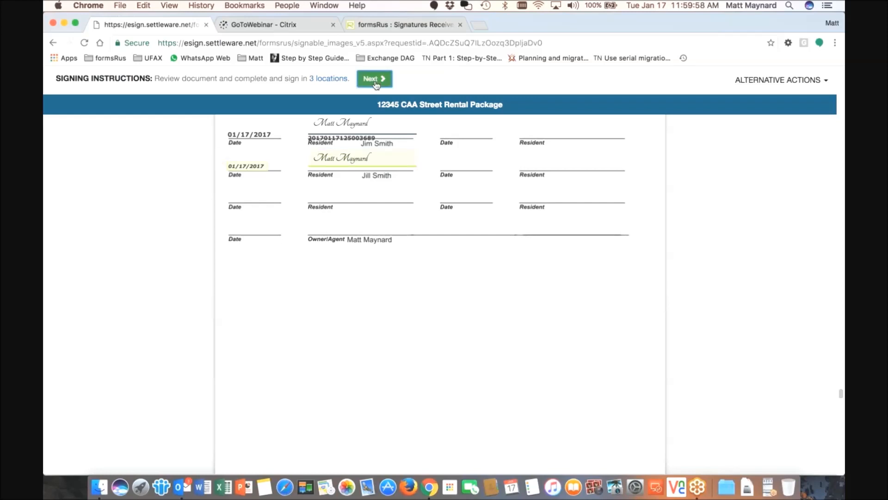
Sign the lead-paint disclosure's SIGN HERE field and the page 28 signature line
scroll(392, 151, down, 3)
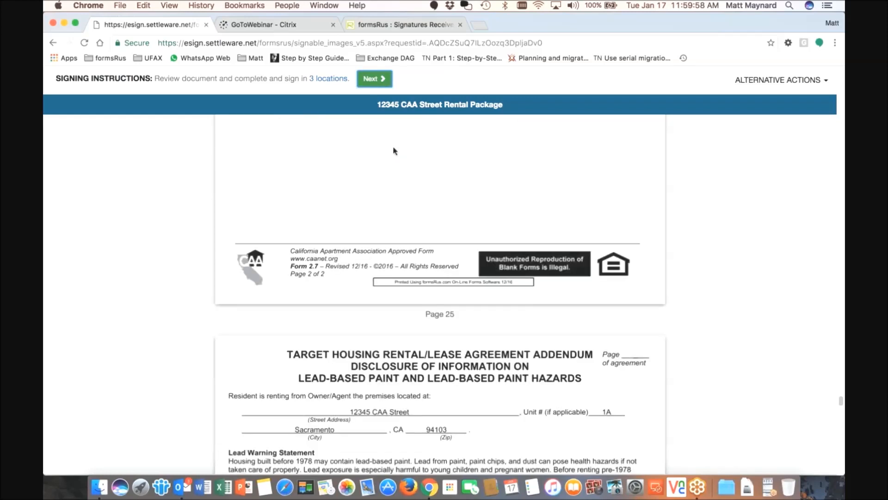
scroll(393, 151, down, 10)
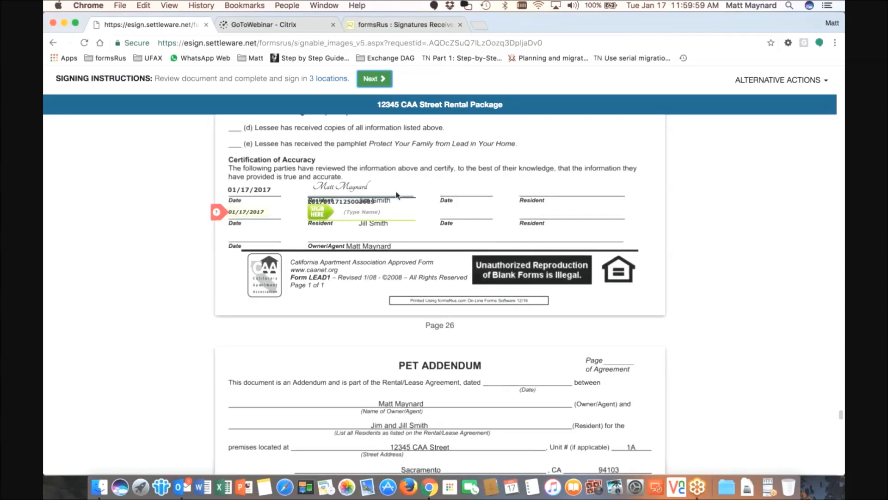
click(388, 211)
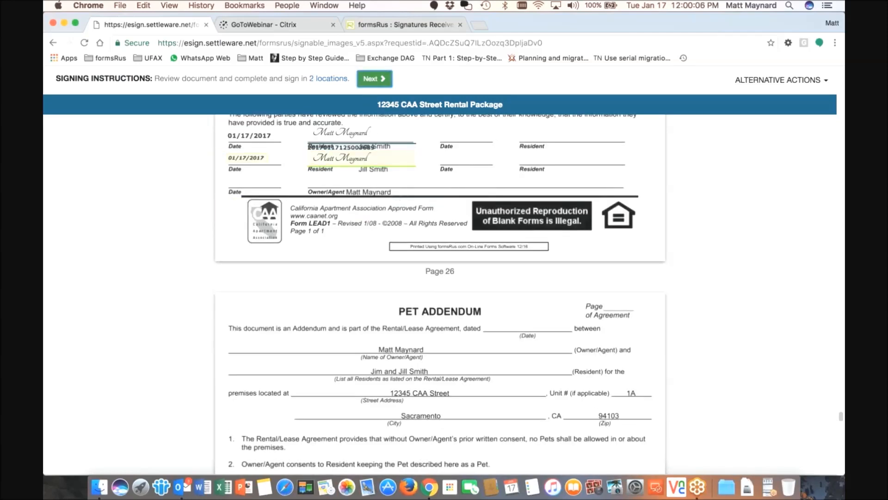
click(374, 79)
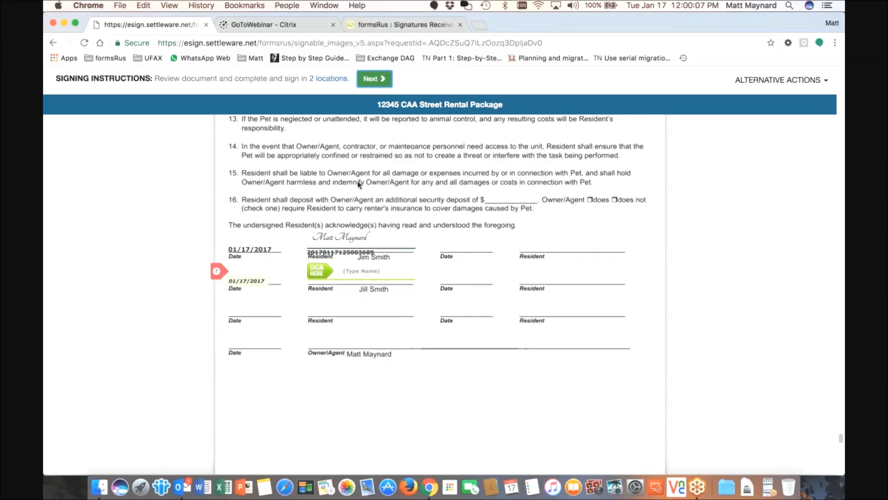
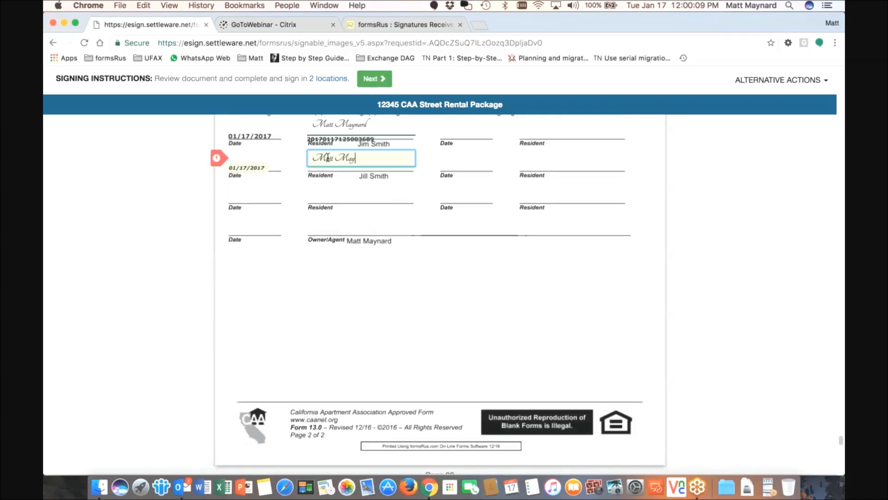
click(345, 208)
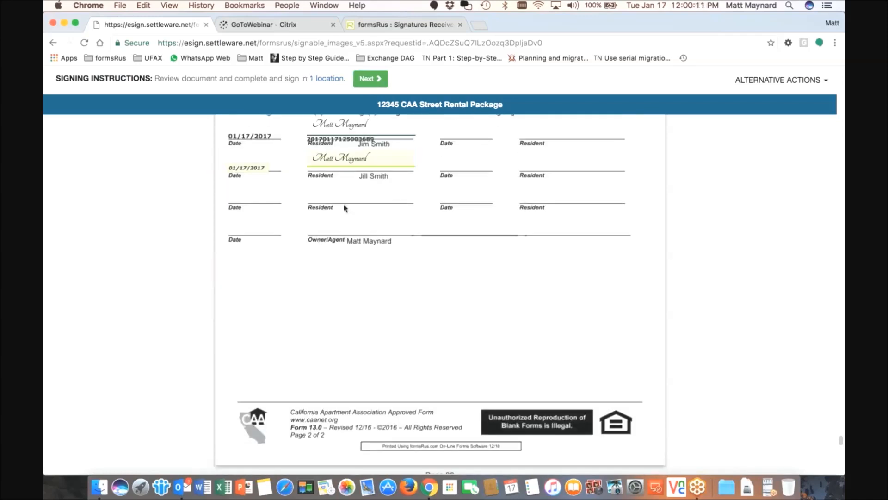
Sign the remaining signature line on page 30
click(368, 79)
scroll(359, 169, down, 10)
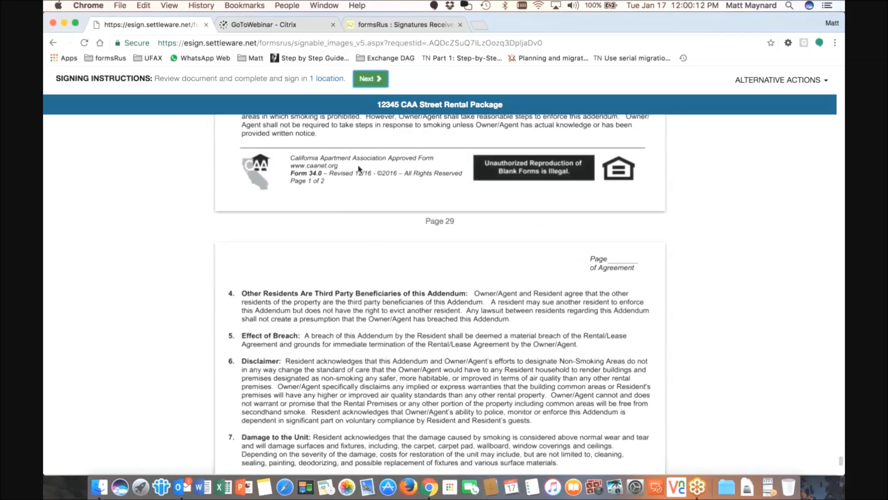
scroll(359, 170, down, 8)
click(340, 204)
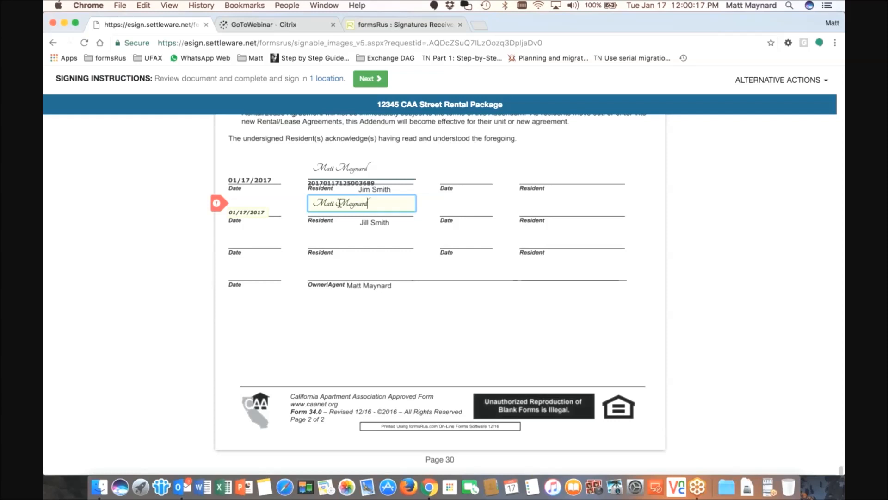
click(361, 271)
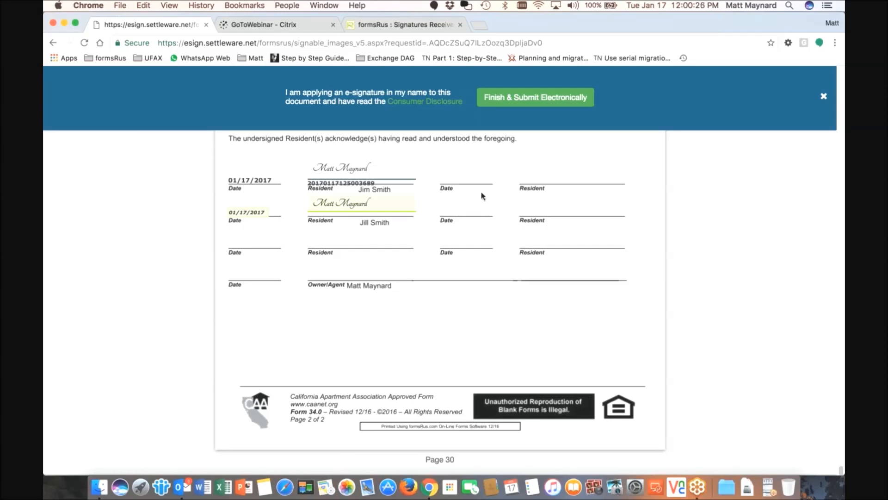
Submit the signed documents electronically and view the Thank You confirmation page
click(537, 98)
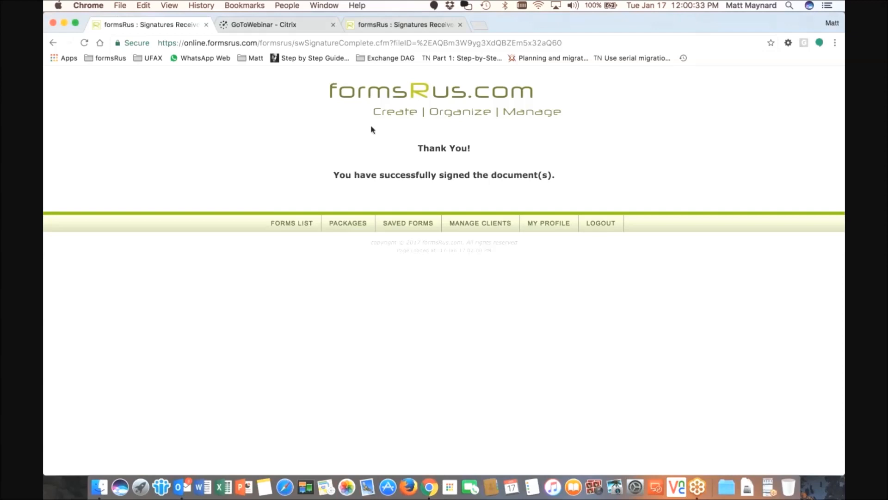
click(370, 26)
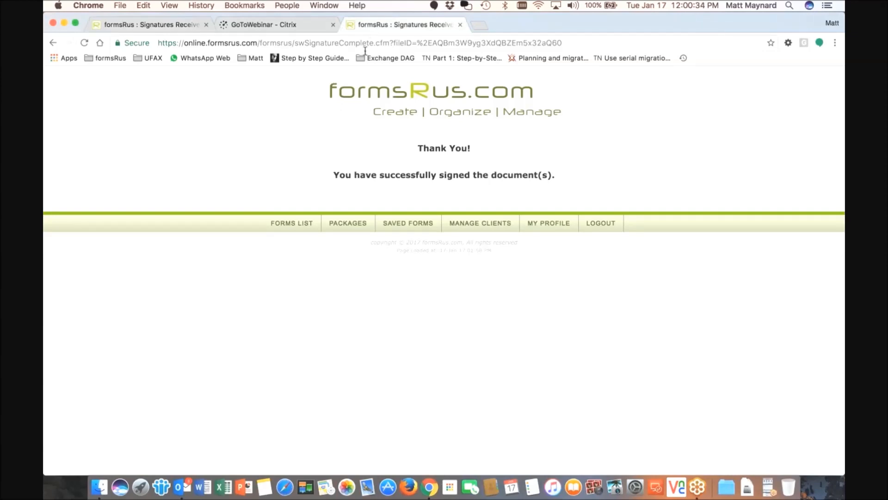
Open Signature Requests and the details of the 12345 CAA Street Lease Agreement, marked Signed
click(304, 227)
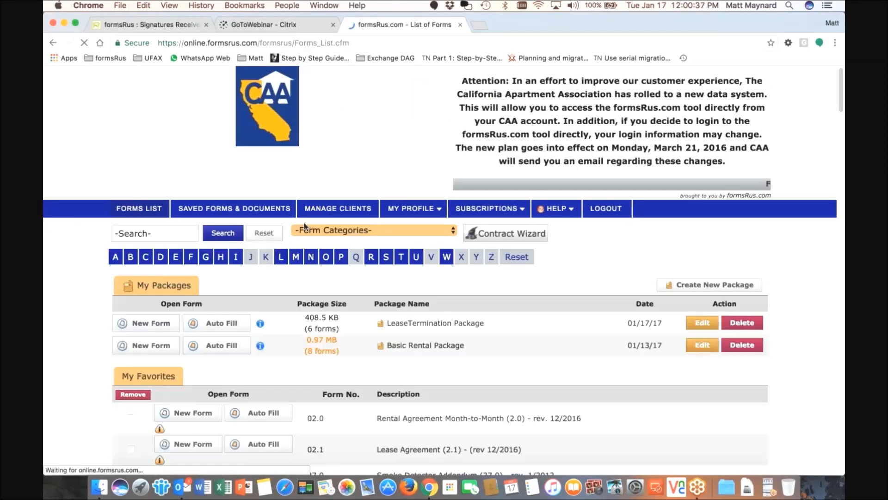
mouse_move(414, 209)
click(430, 360)
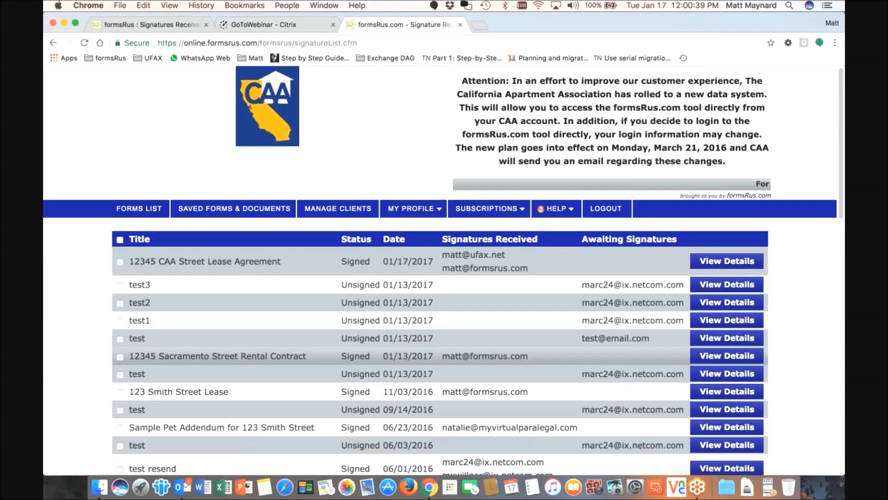
drag(341, 261, 370, 260)
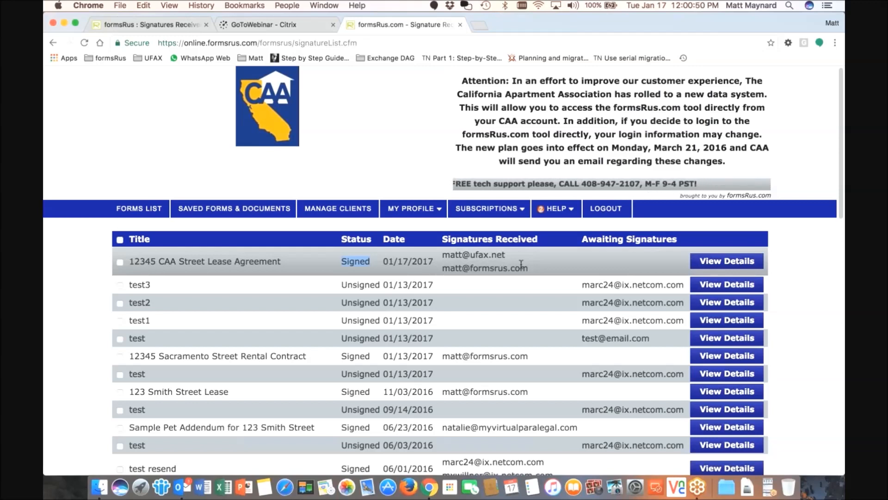
click(716, 267)
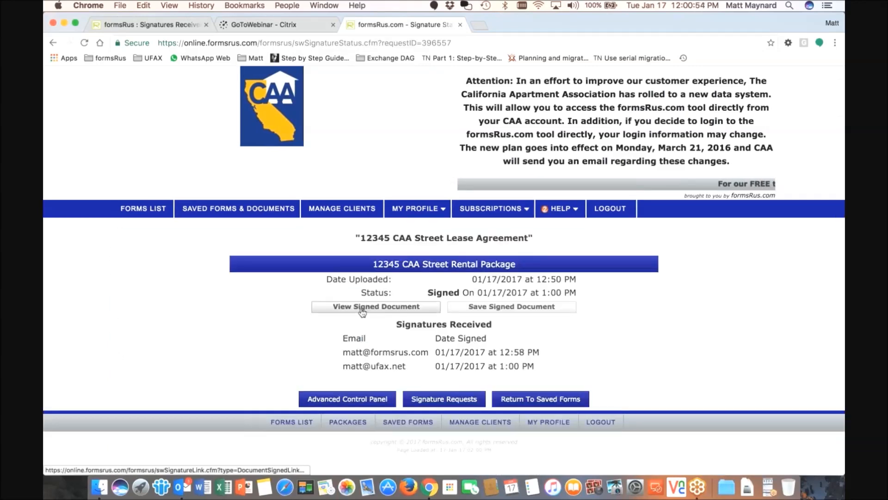
Look through the signed lease document, close it, and return to Outlook
click(374, 309)
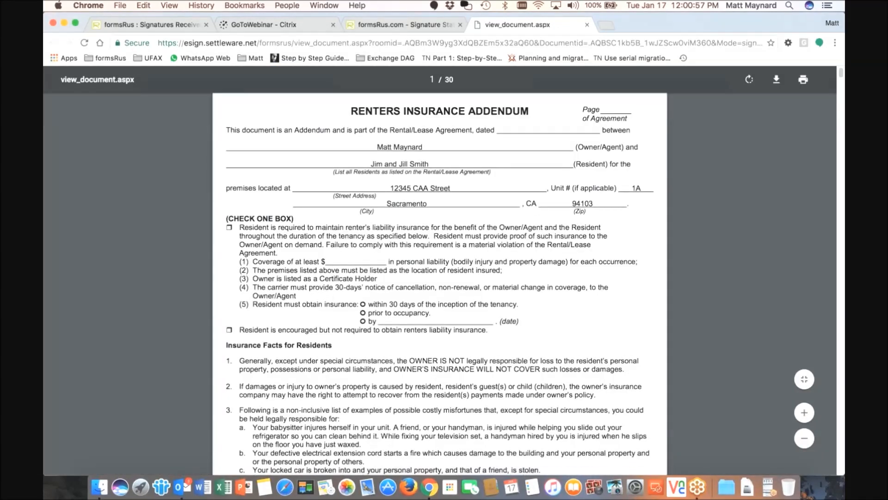
scroll(346, 313, down, 5)
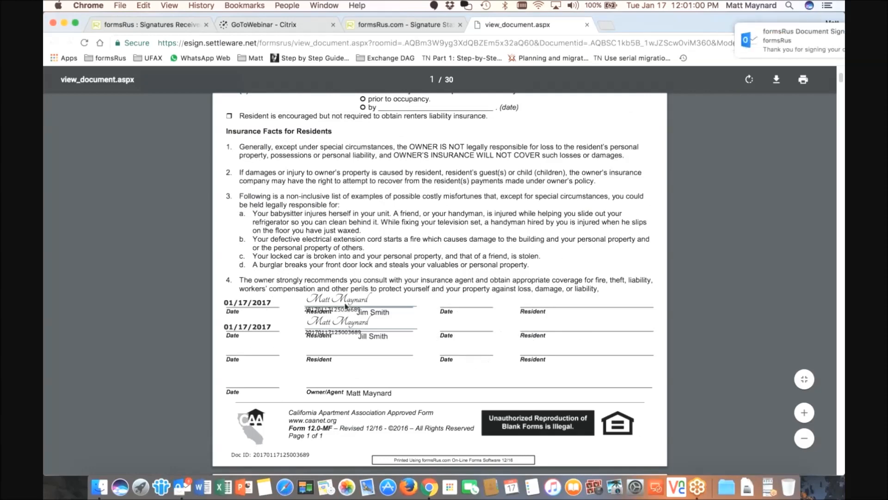
scroll(231, 291, down, 4)
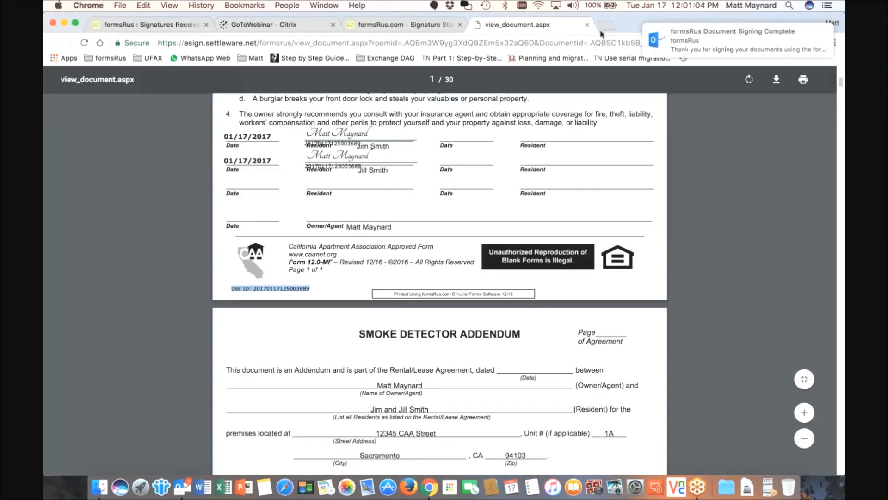
click(587, 25)
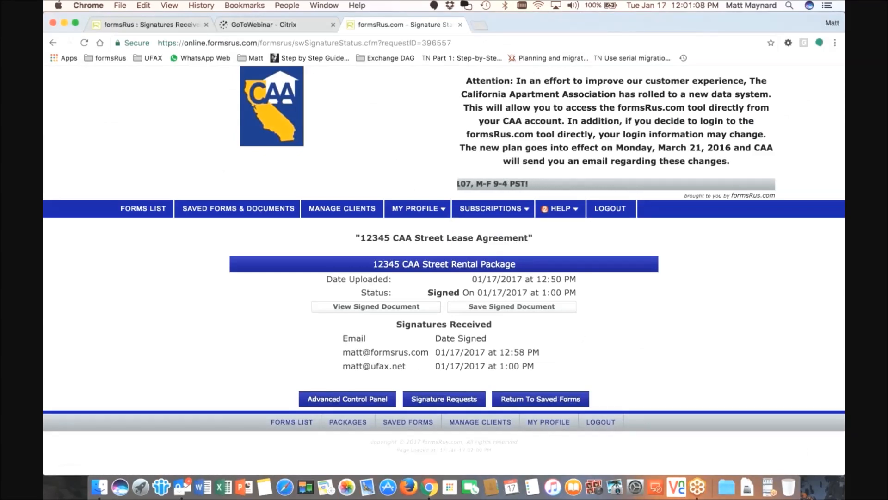
click(183, 485)
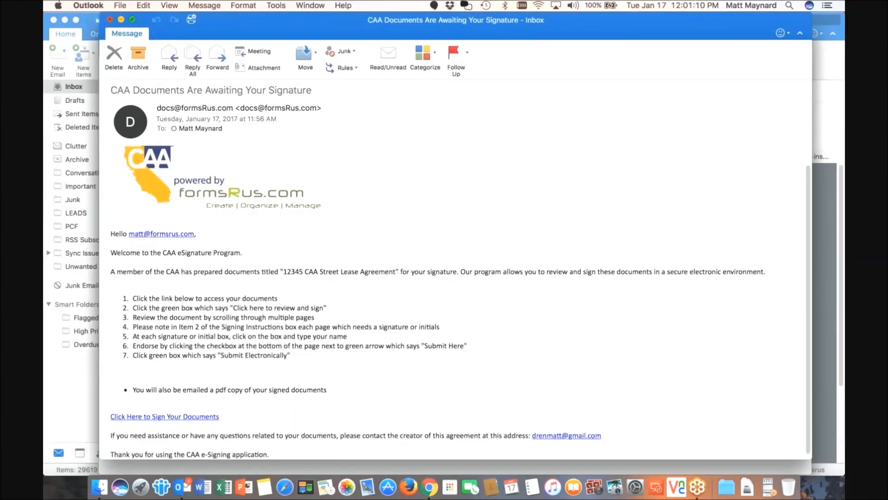
Close both message windows, read the signing-complete email with its PDF, then reopen formsRus saved forms
click(110, 20)
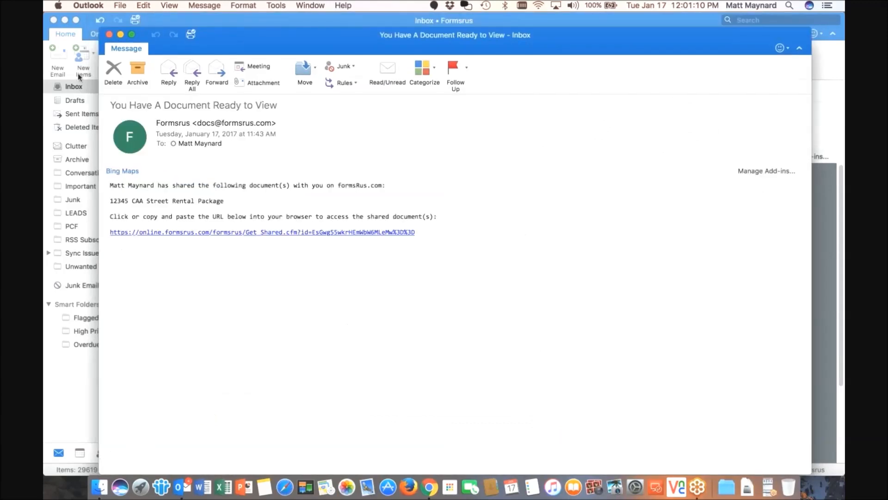
click(109, 34)
click(222, 138)
click(291, 167)
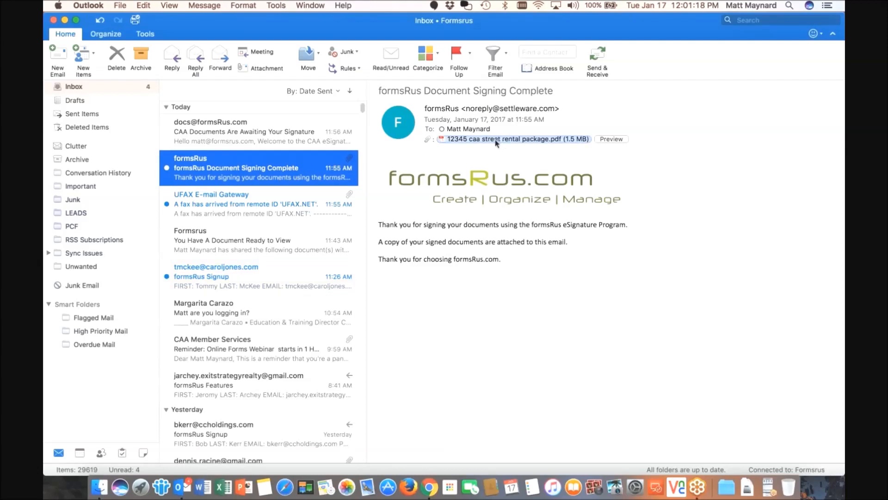
click(268, 204)
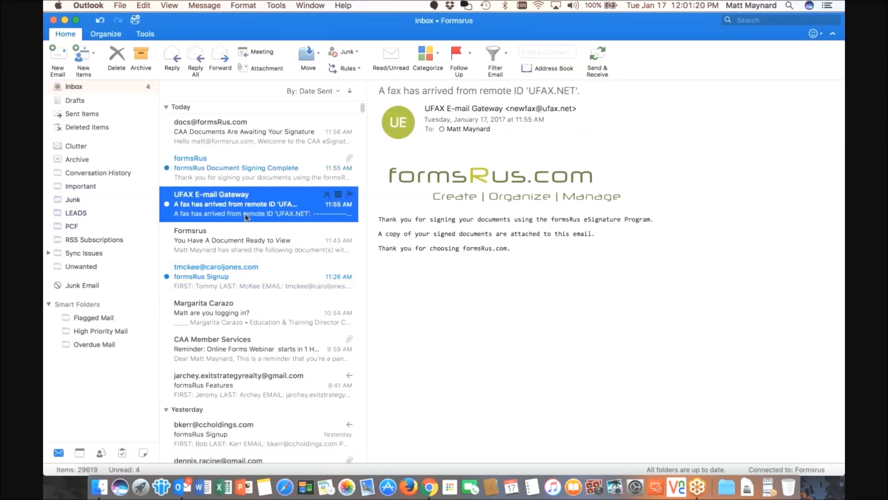
click(254, 140)
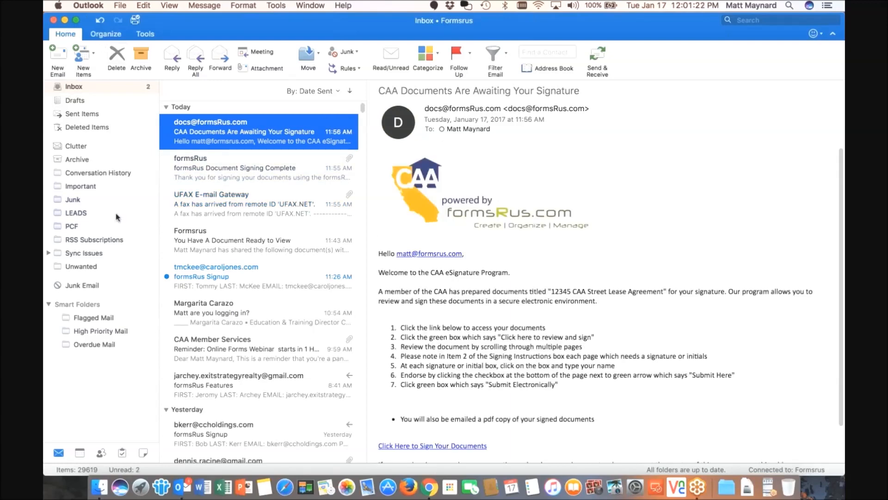
click(430, 487)
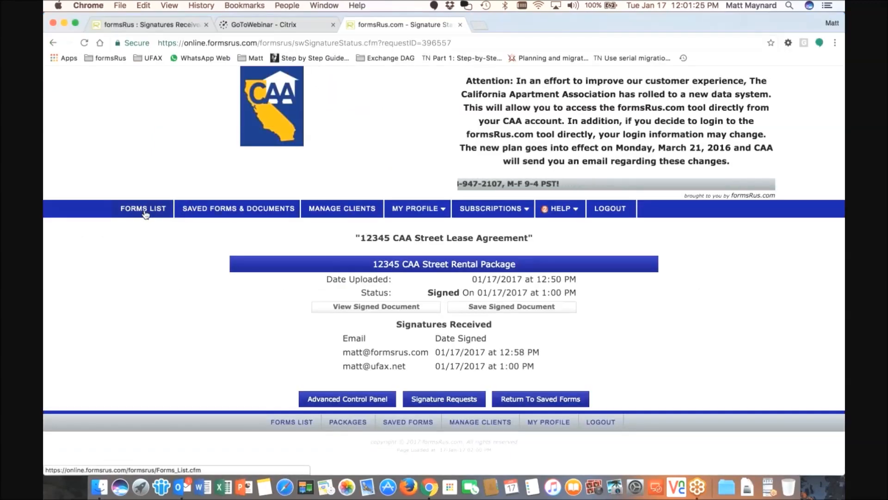
click(235, 211)
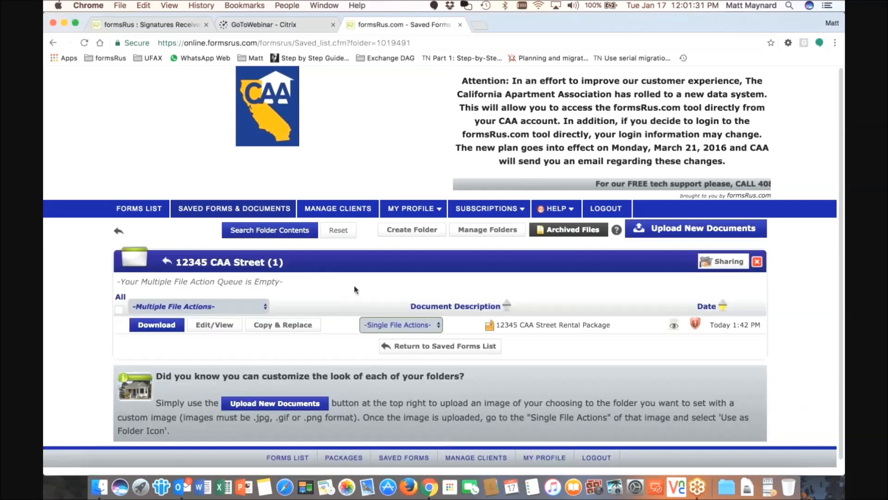
Upload Addendum A Demo.pdf into the 12345 CAA Street folder and refresh the listing
click(697, 228)
click(535, 329)
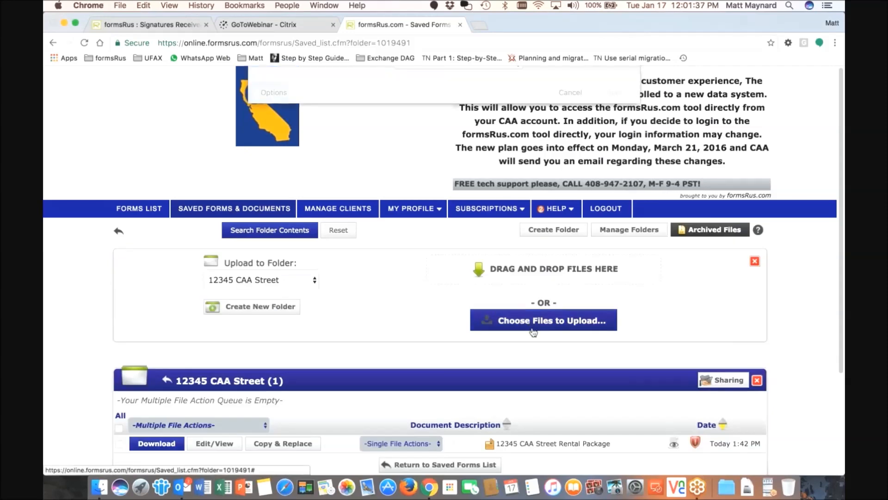
scroll(426, 191, down, 5)
scroll(419, 161, down, 10)
scroll(422, 163, up, 15)
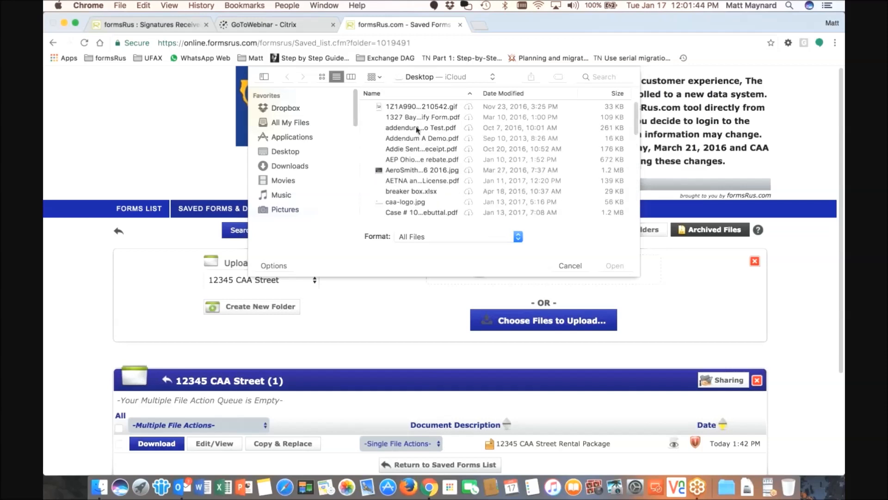
click(417, 129)
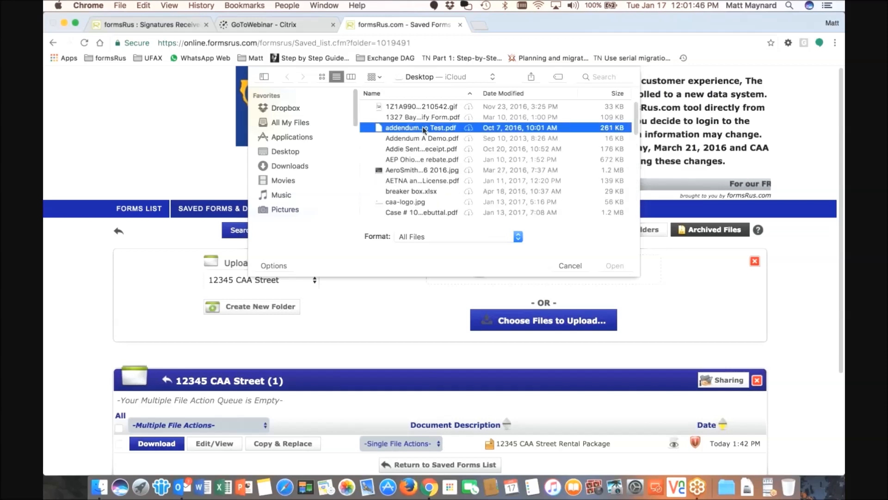
click(426, 139)
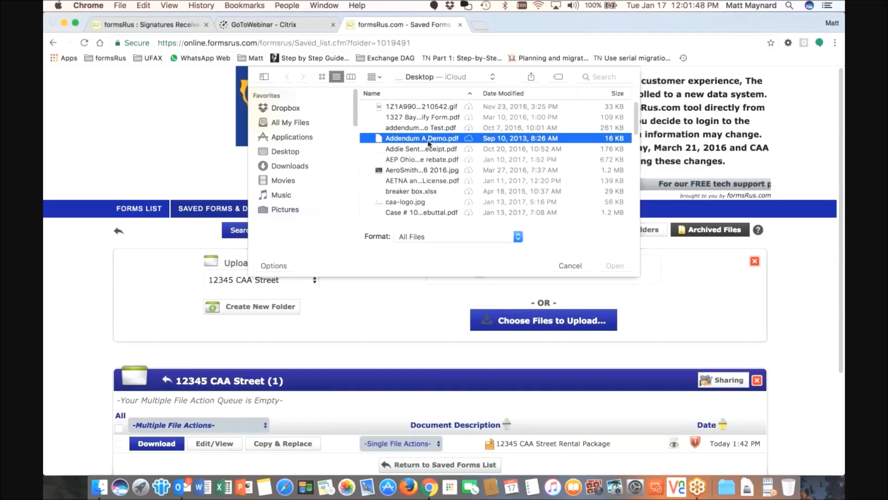
double_click(429, 138)
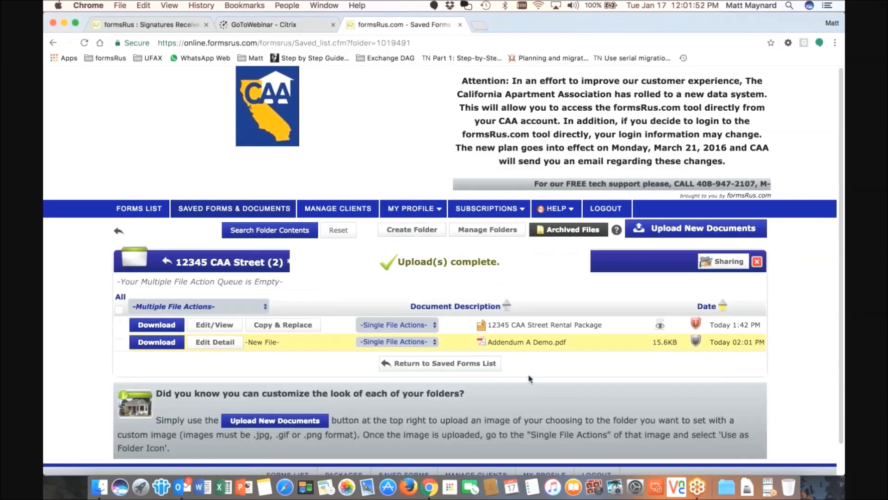
click(85, 42)
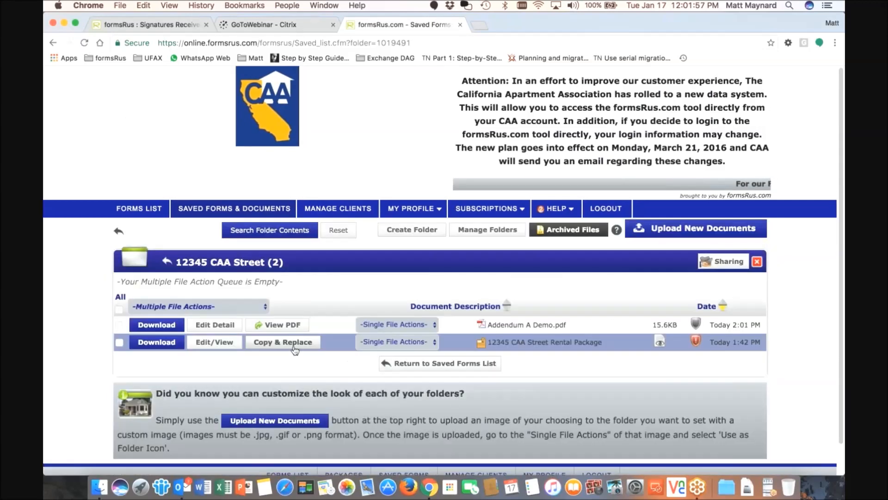
Preview the Addendum A Demo PDF and glance at its actions list
click(283, 325)
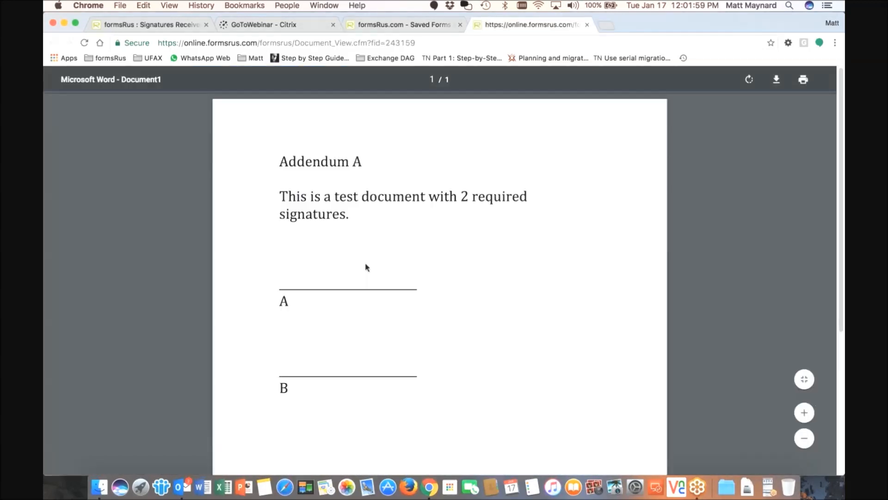
click(586, 25)
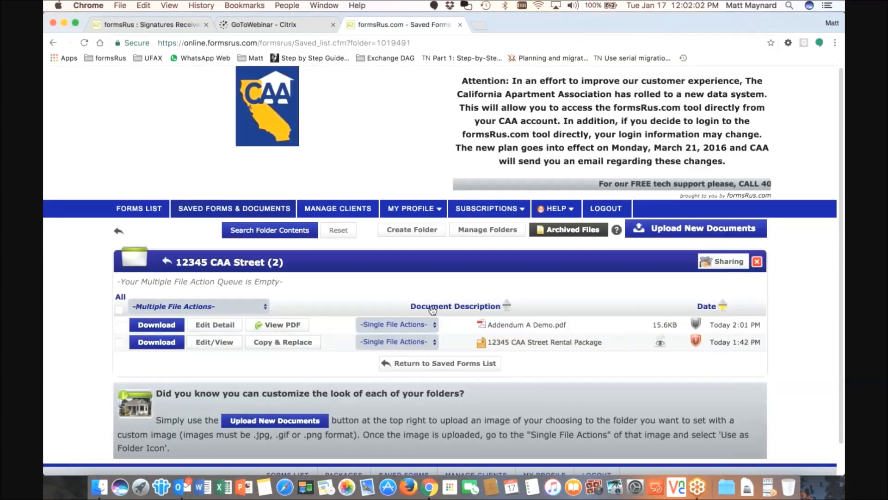
click(435, 324)
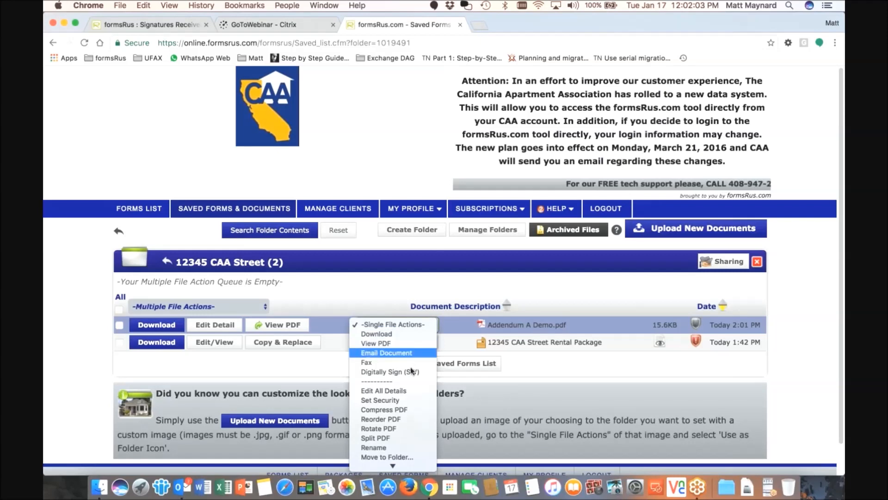
click(369, 281)
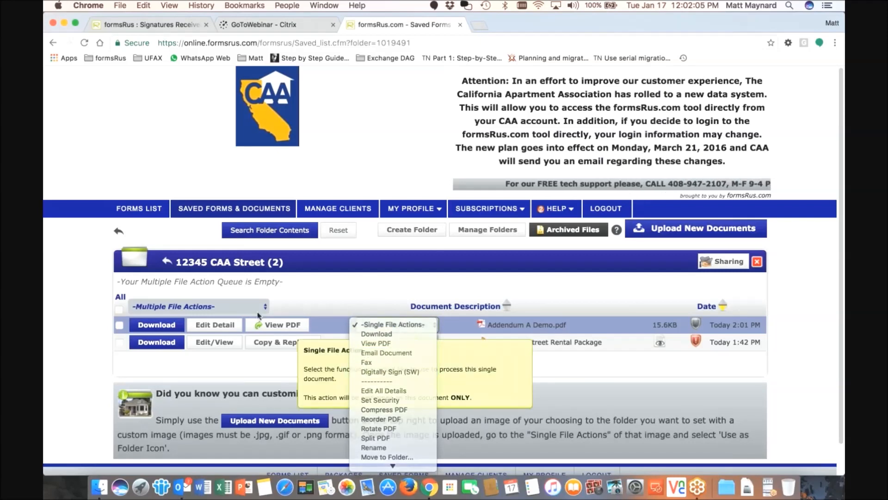
Select both Addendum A Demo.pdf and the Rental Package and review them in the queue
click(119, 325)
click(120, 341)
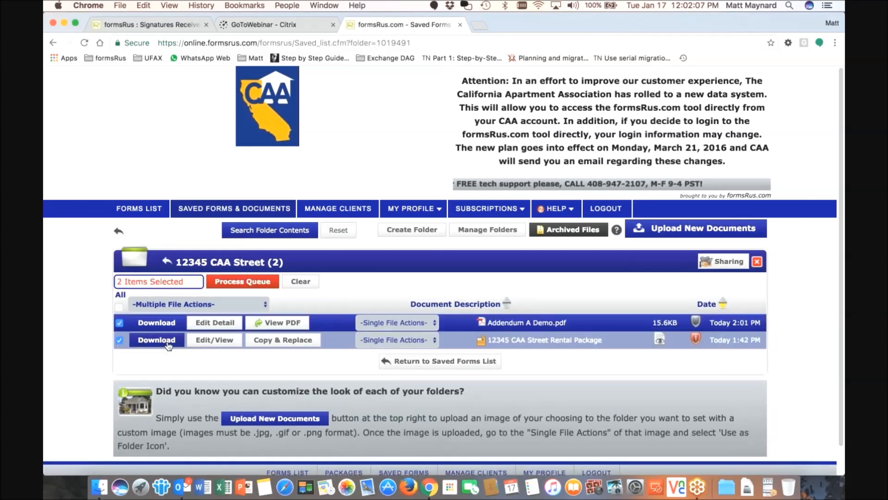
click(187, 306)
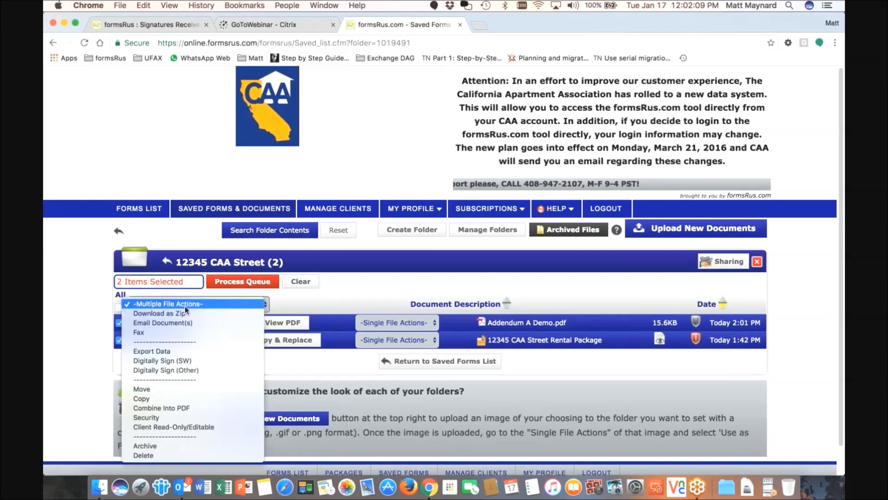
click(355, 283)
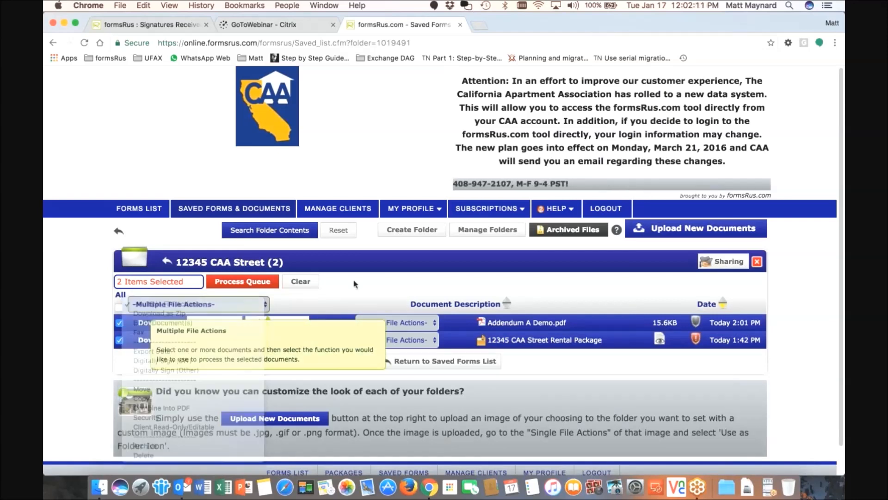
click(233, 286)
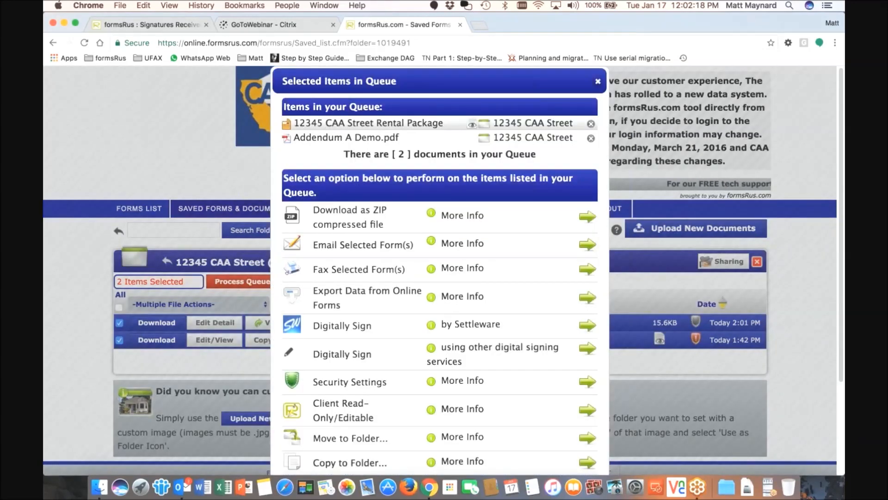
scroll(379, 236, down, 1)
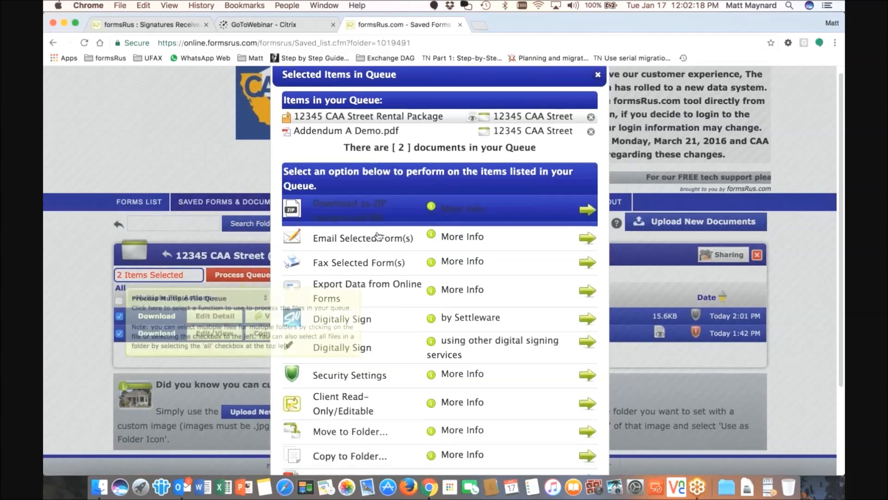
scroll(379, 236, down, 3)
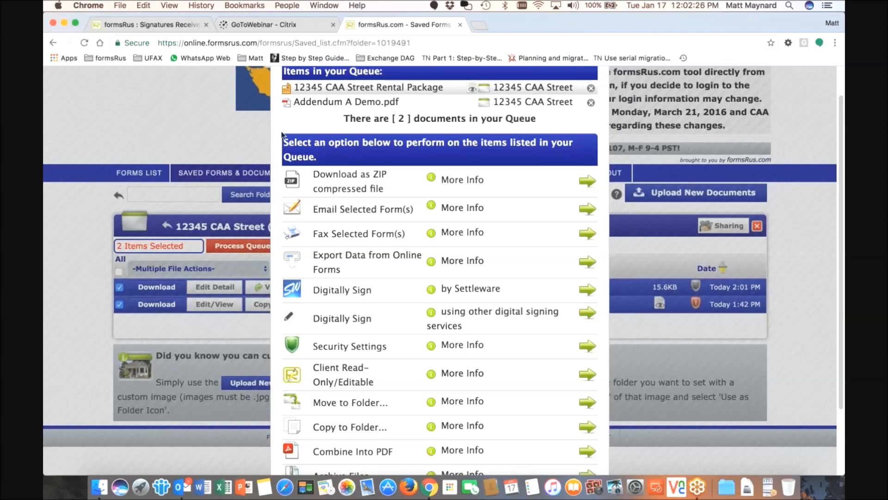
scroll(238, 136, up, 4)
click(597, 82)
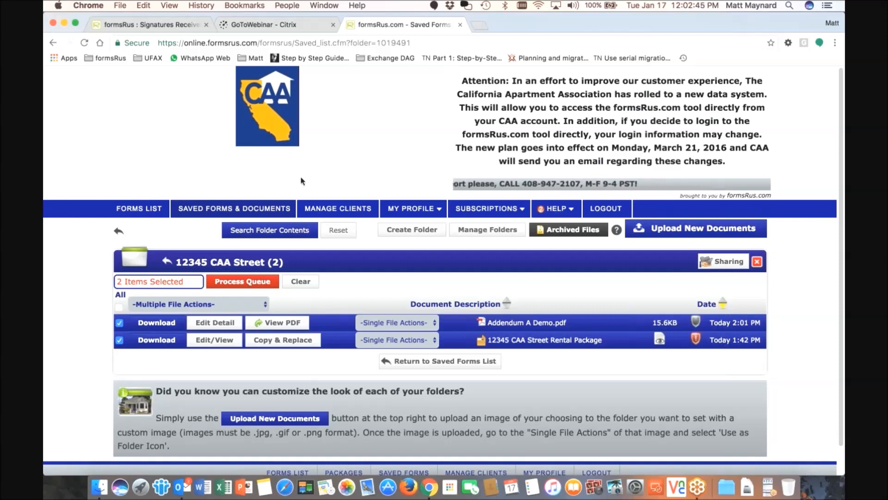
Go to the Forms List and launch the Contract Wizard
click(139, 208)
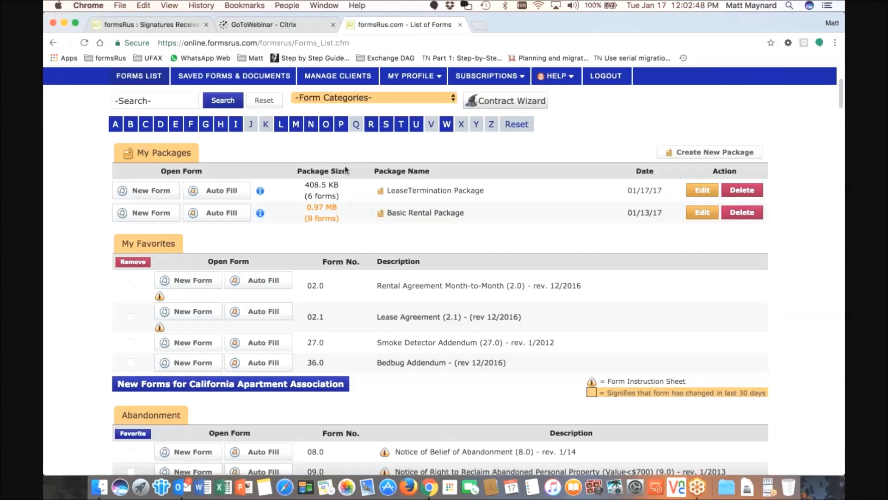
scroll(345, 169, up, 2)
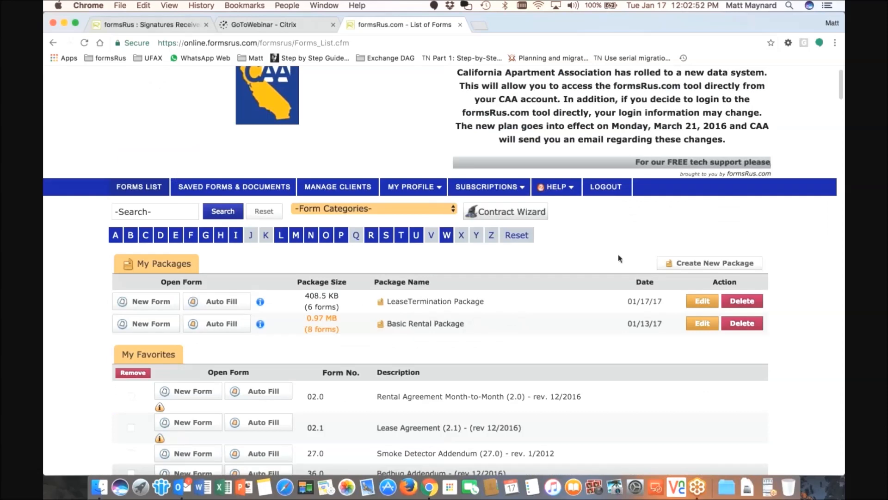
mouse_move(414, 186)
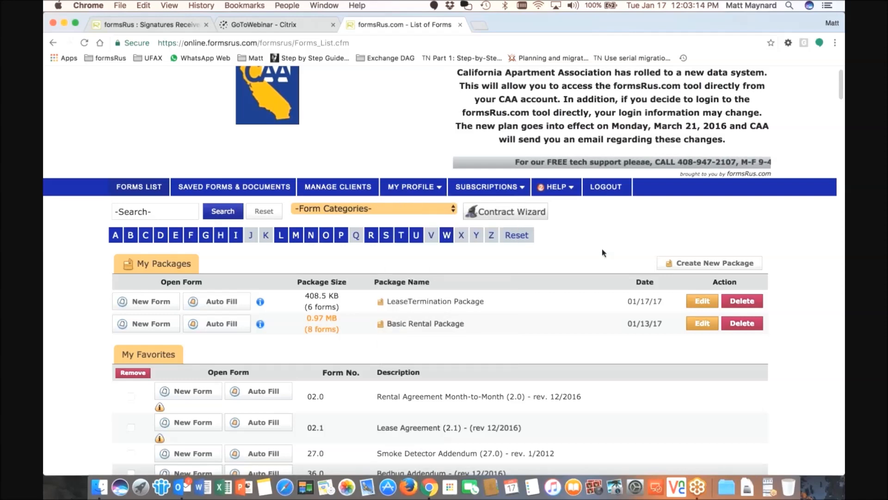
click(498, 213)
Compare starter and existing packages, then begin the wizard with the Basic Rental Package
click(378, 316)
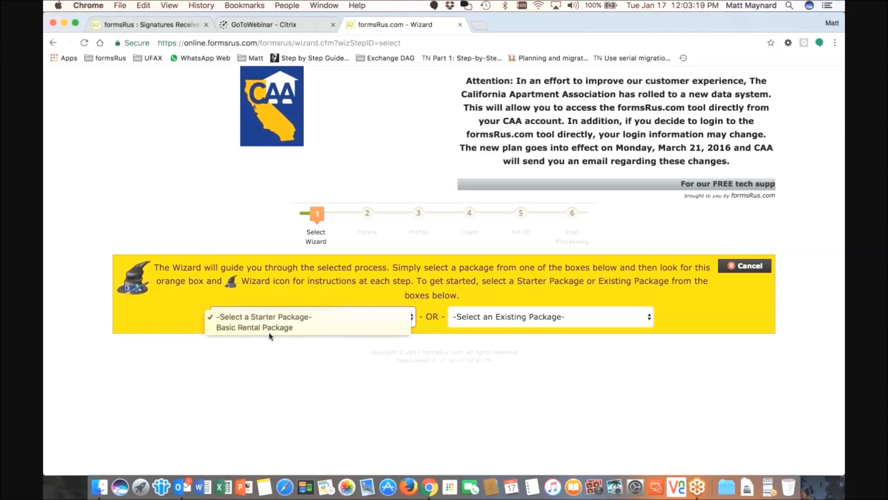
click(279, 356)
click(599, 317)
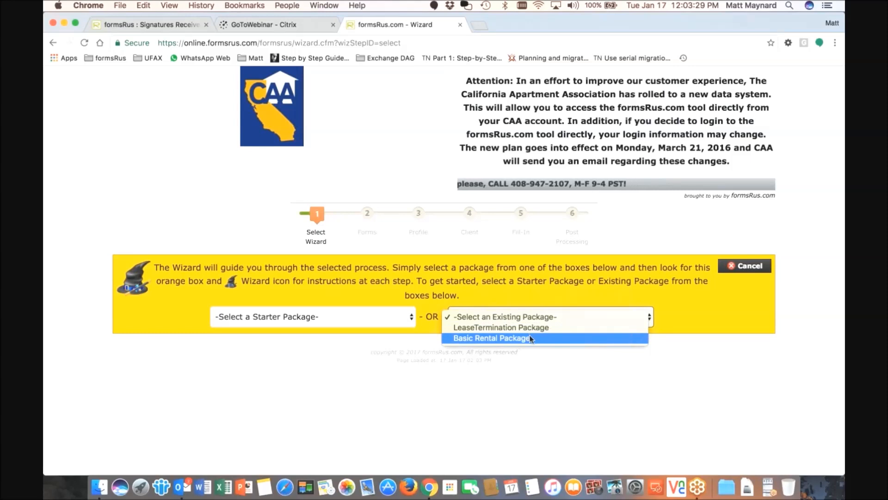
click(268, 317)
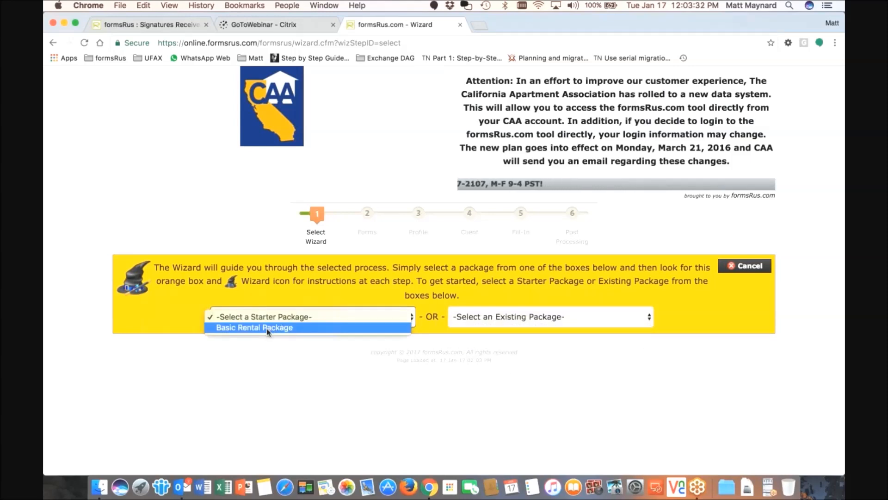
click(266, 327)
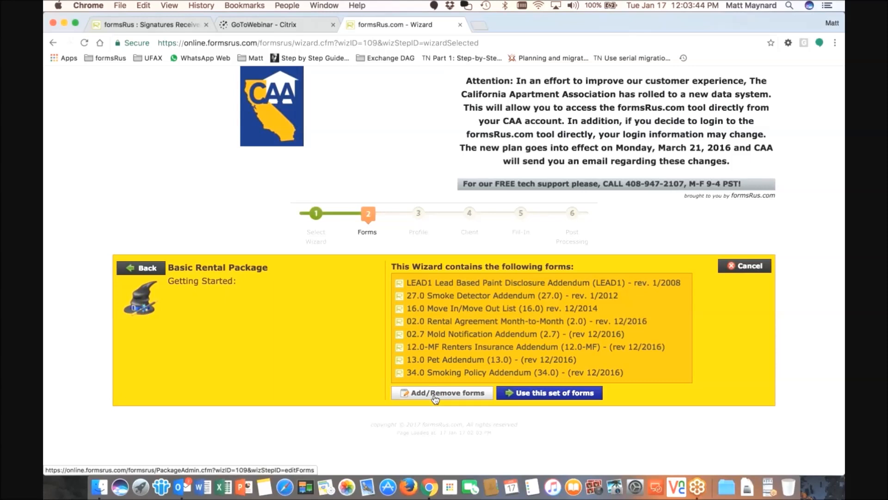
Accept the package forms, set my profile as Listing Office/Agent for Lessor, then back out of Create New Client
click(542, 393)
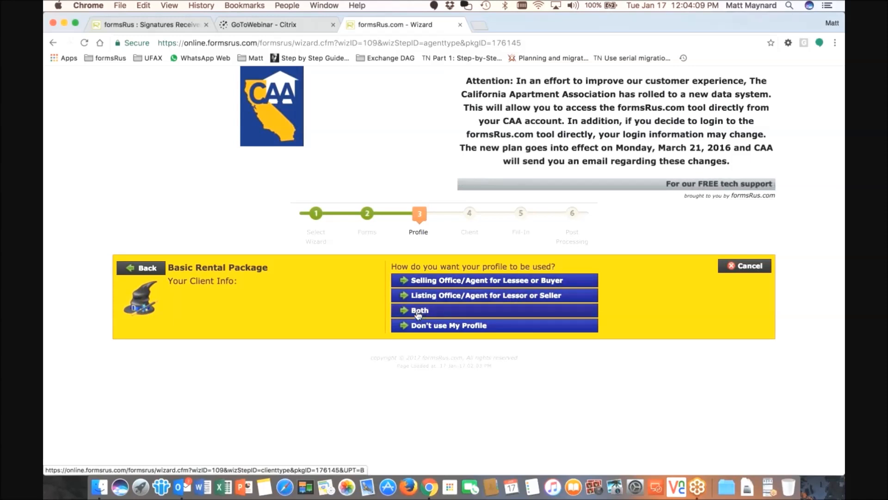
click(428, 302)
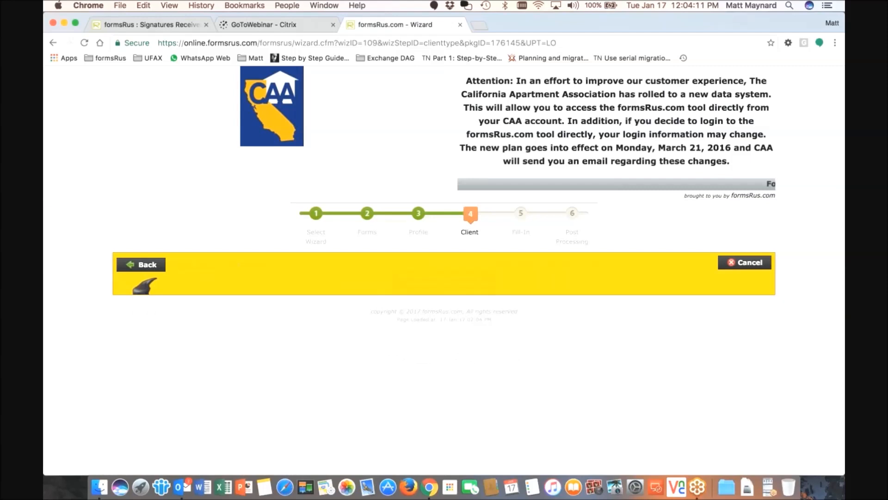
click(445, 301)
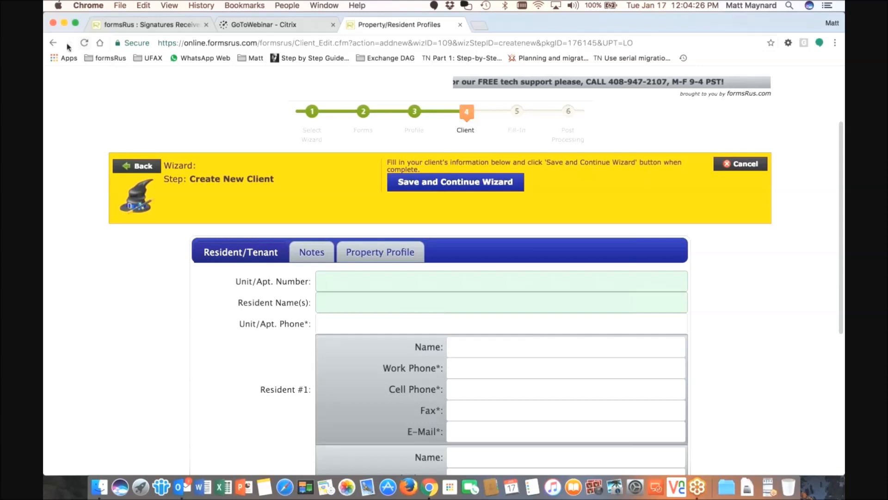
click(138, 168)
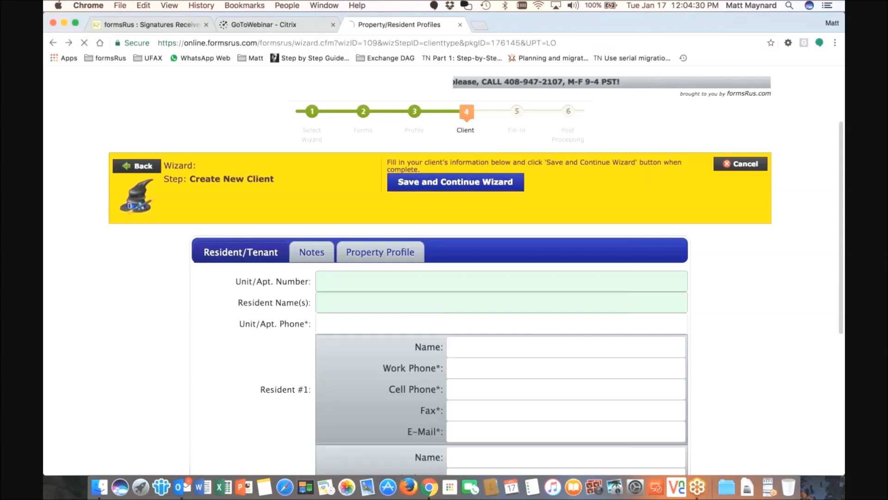
Fill the package from the existing 12345 CAA Street unit 1A client and scroll to Certification of Accuracy
click(438, 280)
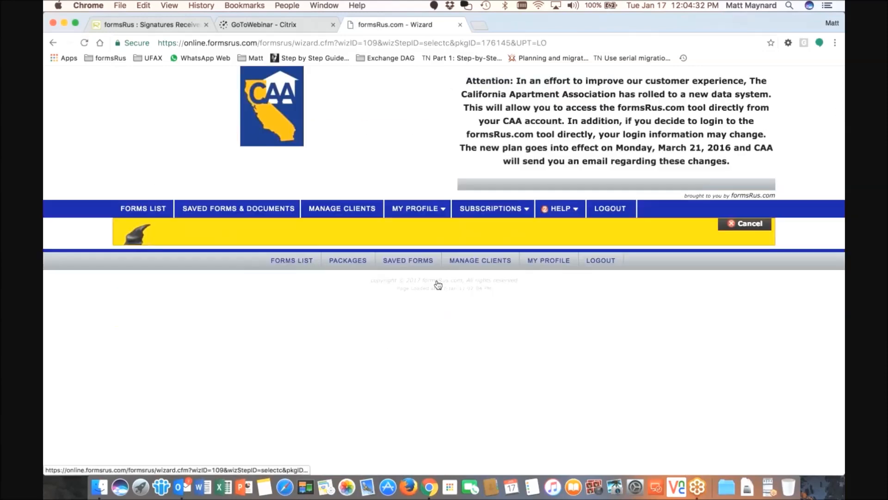
scroll(424, 270, down, 4)
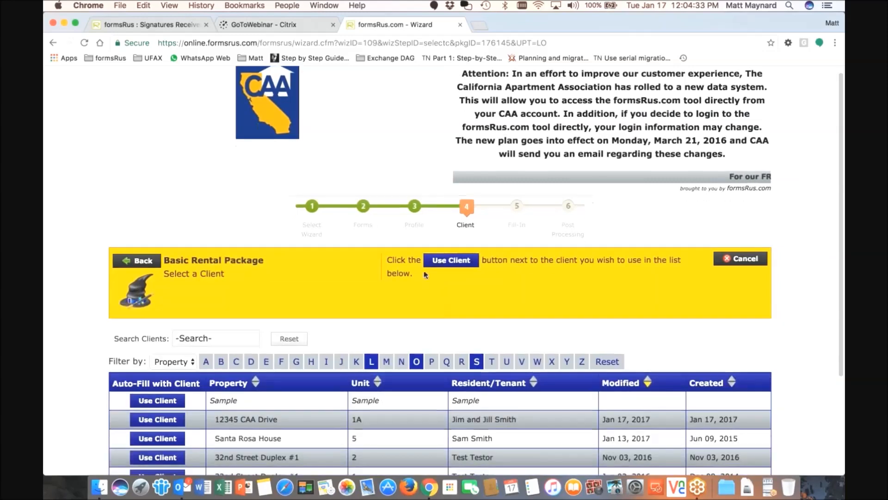
scroll(424, 270, down, 2)
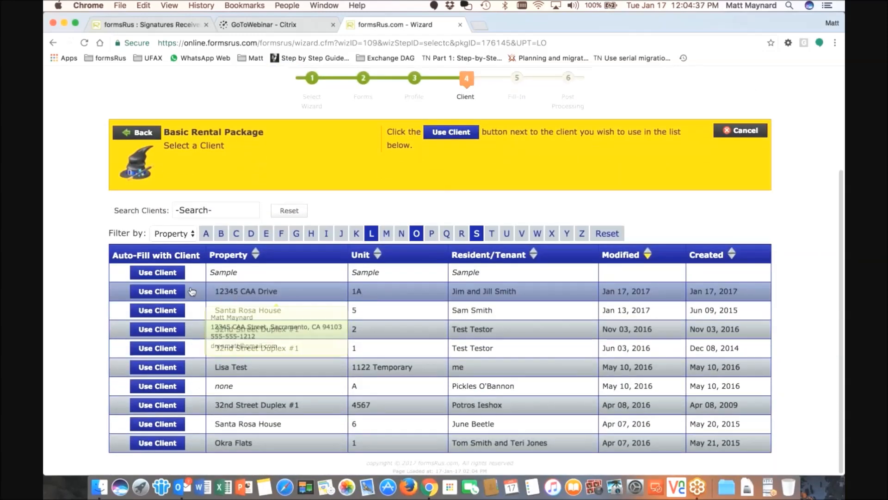
click(157, 292)
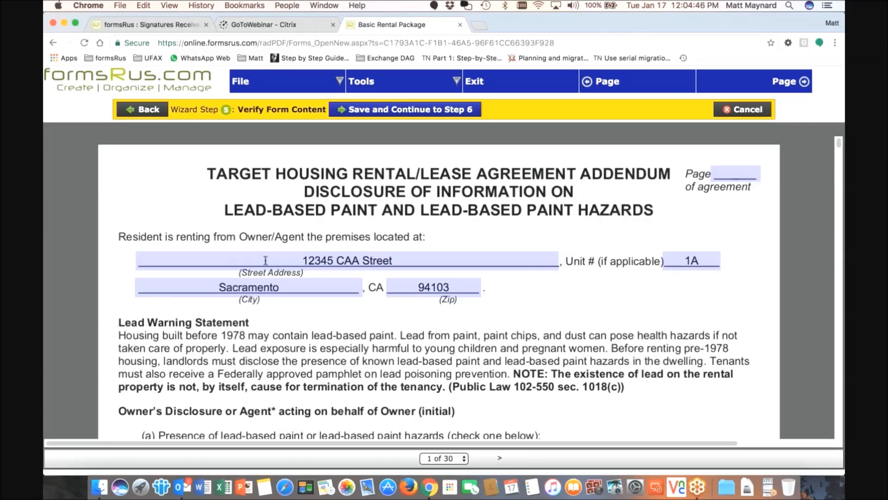
scroll(265, 260, down, 1)
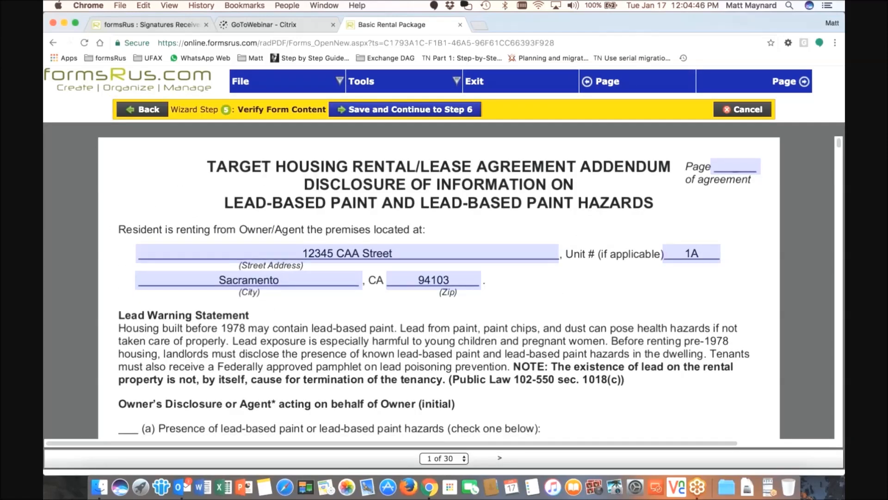
scroll(439, 287, down, 3)
scroll(268, 264, down, 6)
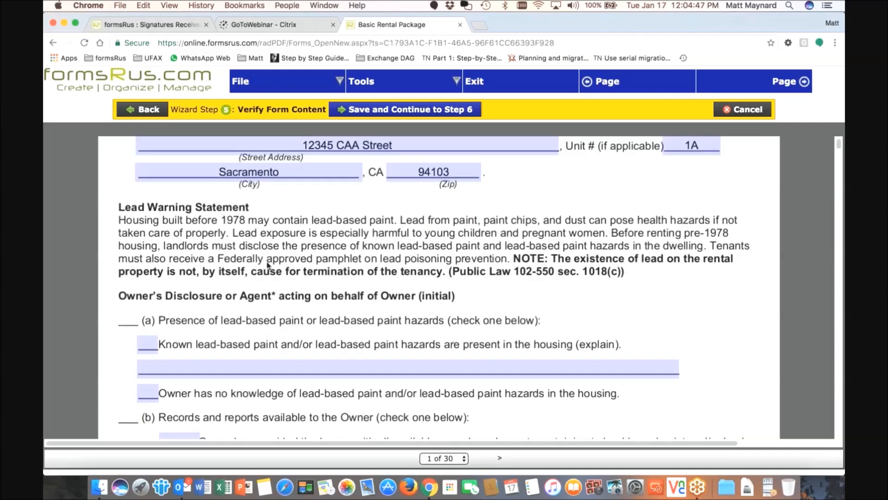
scroll(267, 265, down, 8)
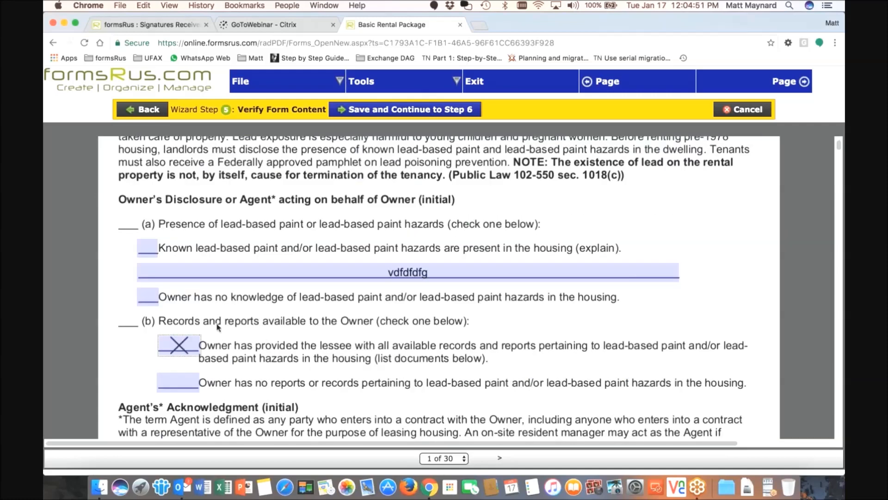
scroll(218, 326, down, 18)
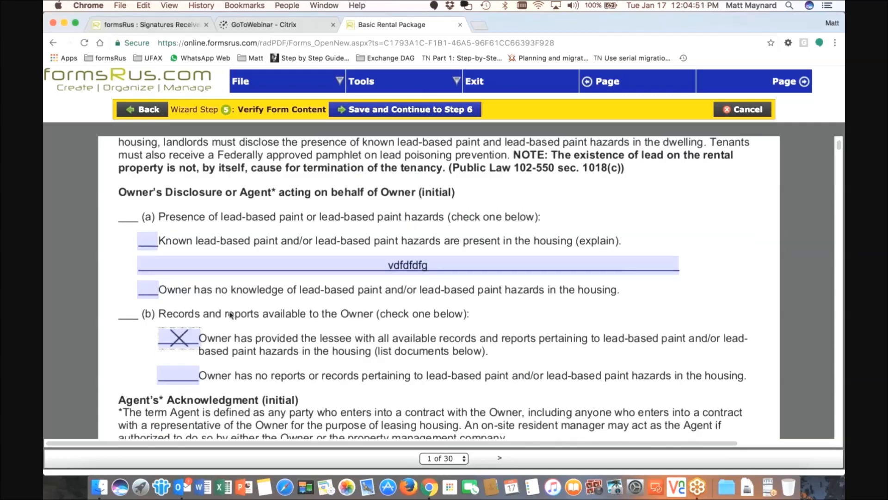
scroll(174, 394, down, 13)
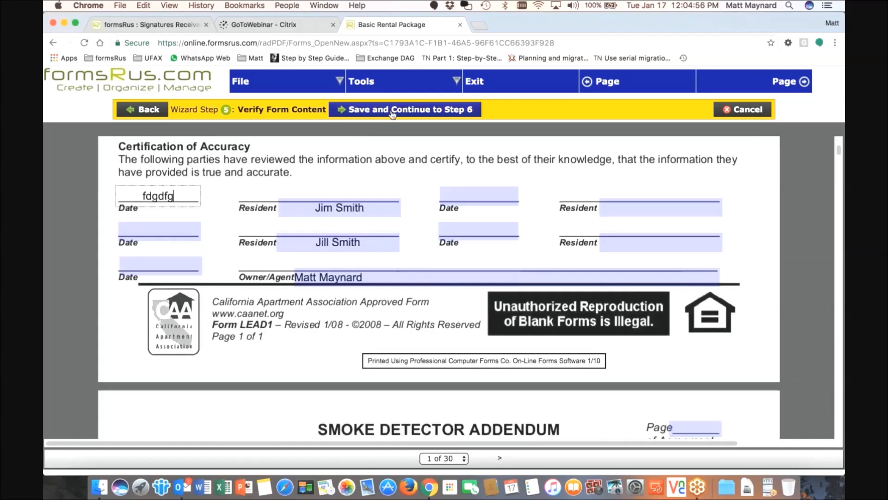
Save the filled form as 'New 12345 CAA Street Rental Package' into the 12345 CAA Street folder
click(392, 111)
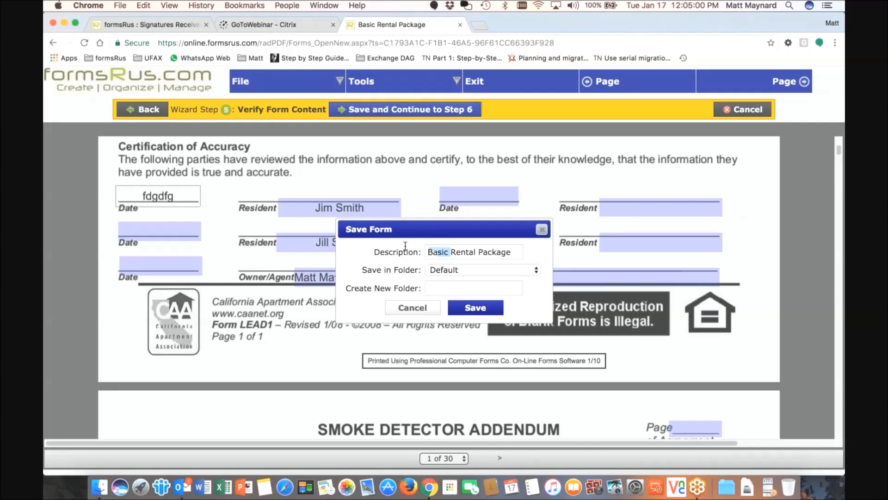
text(New)
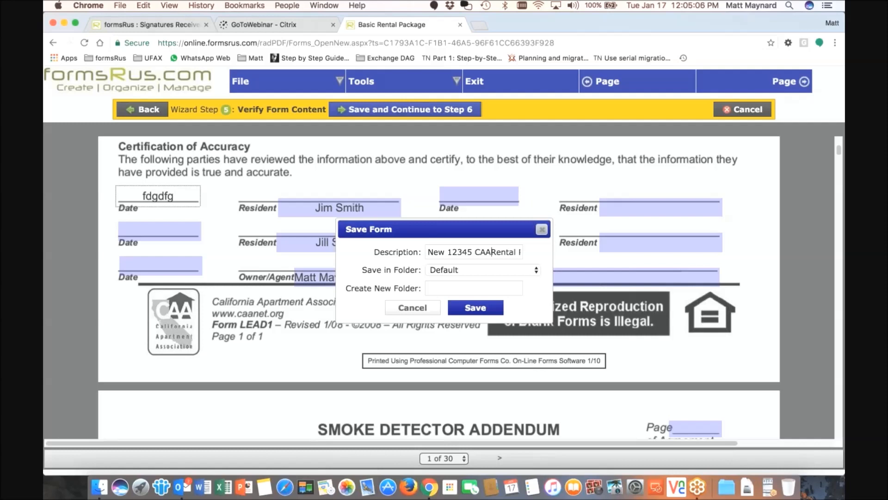
text(12345 CAA Street)
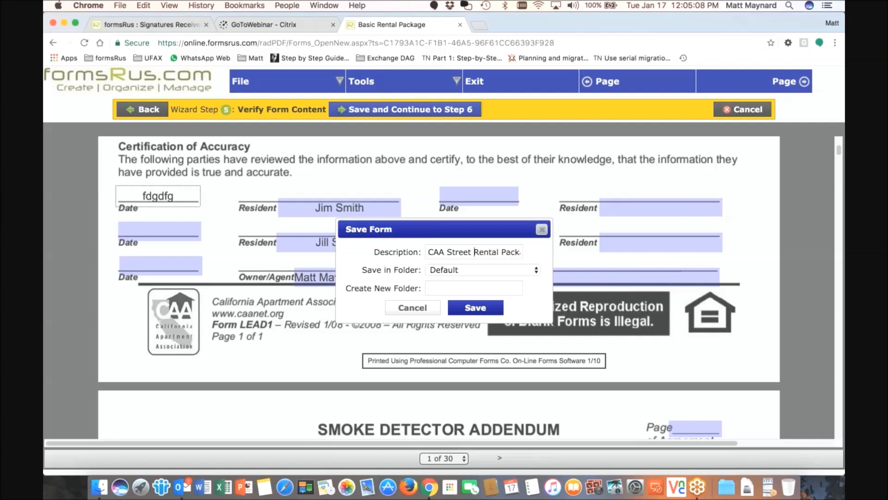
click(454, 275)
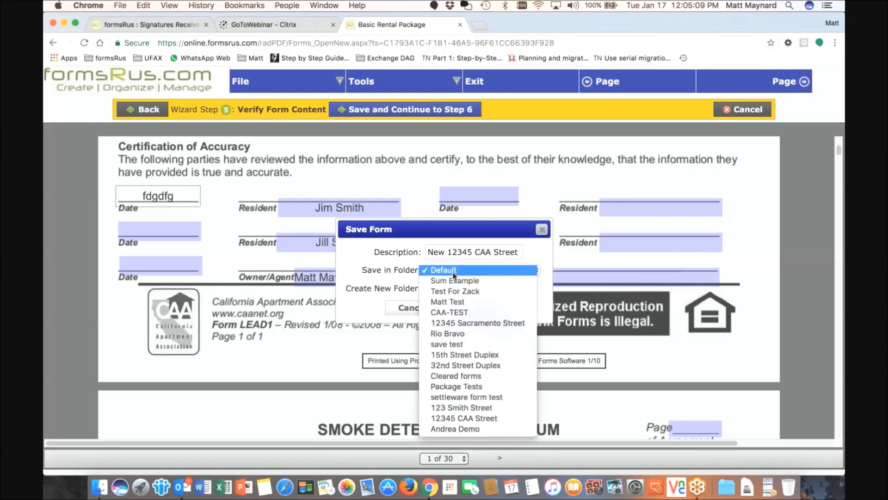
click(463, 418)
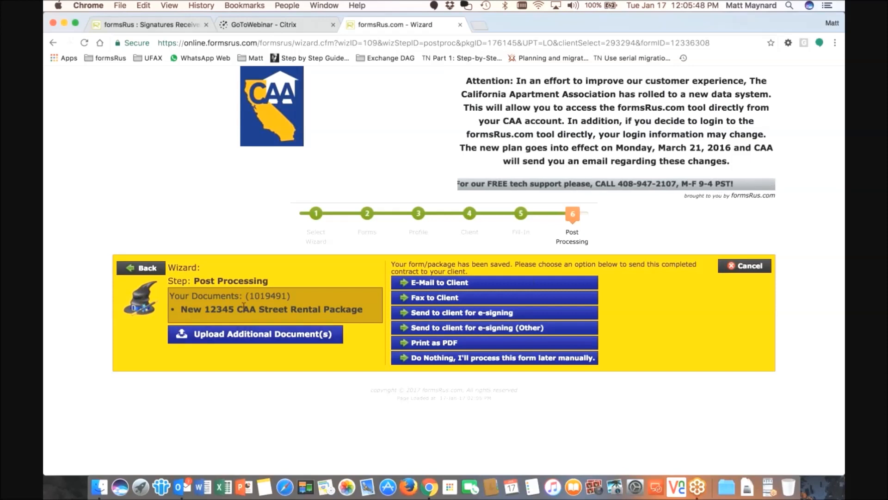
Upload Addendum A Demo.pdf to the package and send both documents for e-signing
click(231, 338)
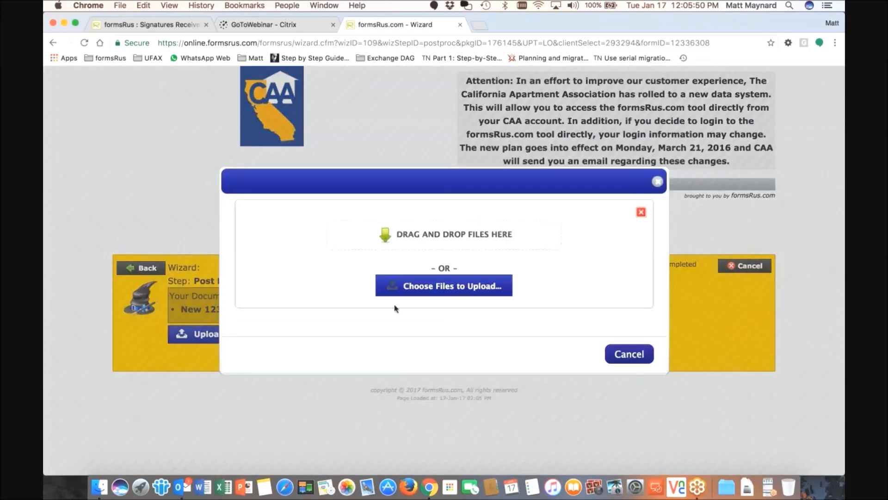
click(436, 289)
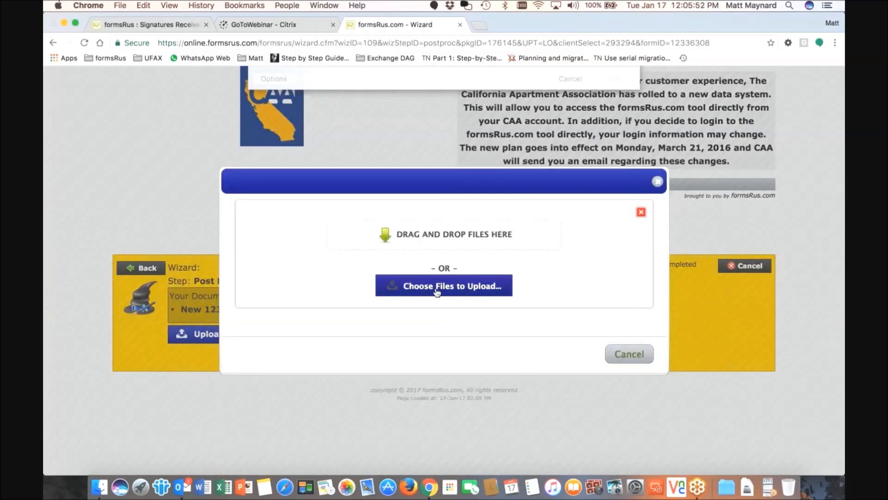
click(422, 139)
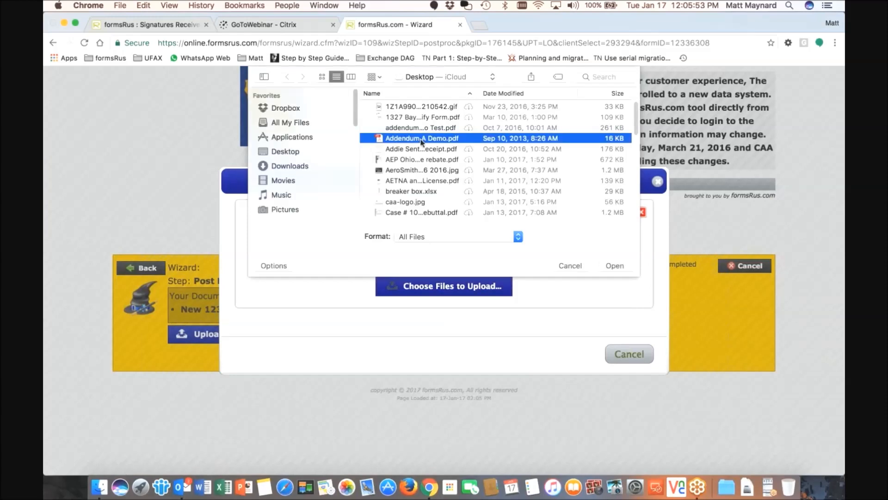
double_click(422, 140)
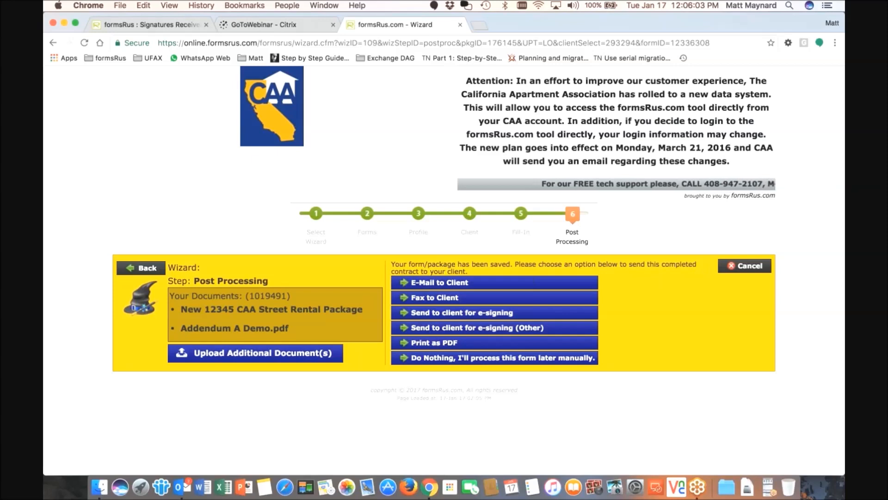
click(445, 316)
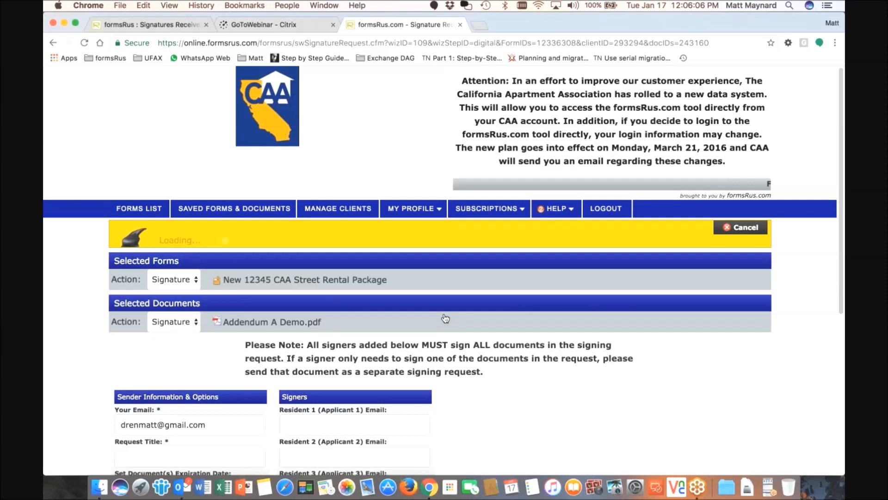
Enter the request title and the first resident's e-mail, keeping keyboard-typed signatures
scroll(446, 318, down, 3)
click(223, 316)
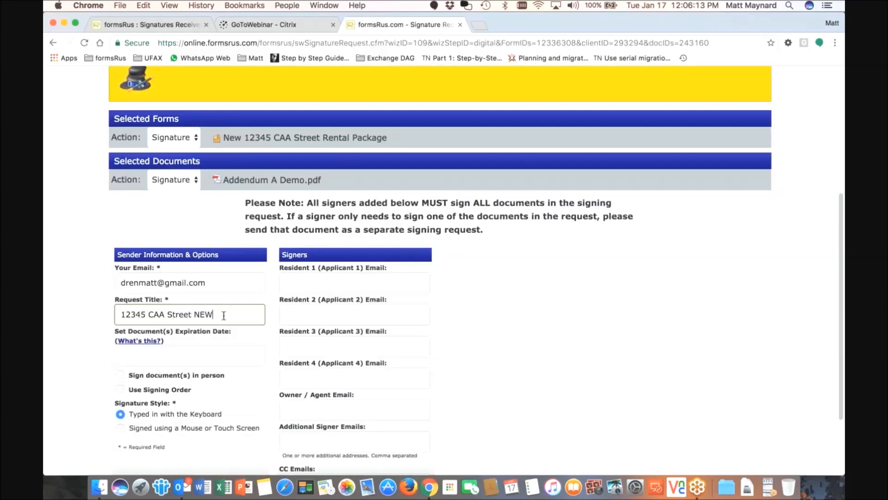
click(337, 283)
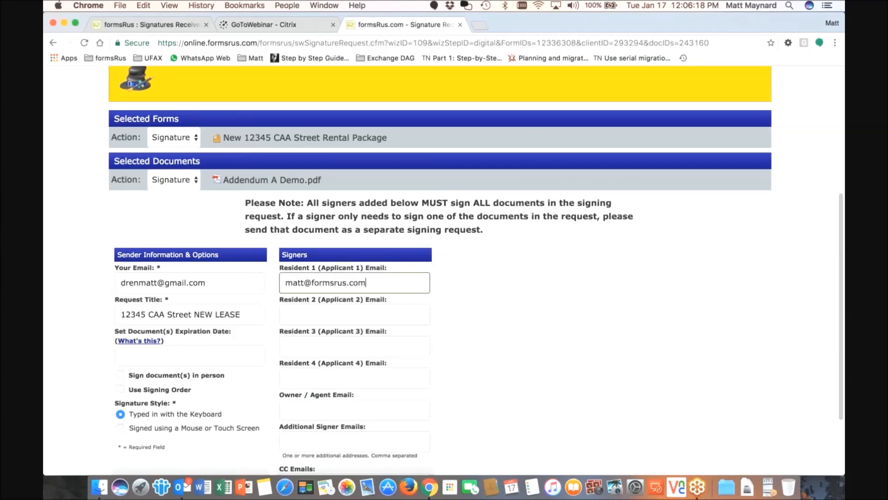
scroll(294, 278, down, 2)
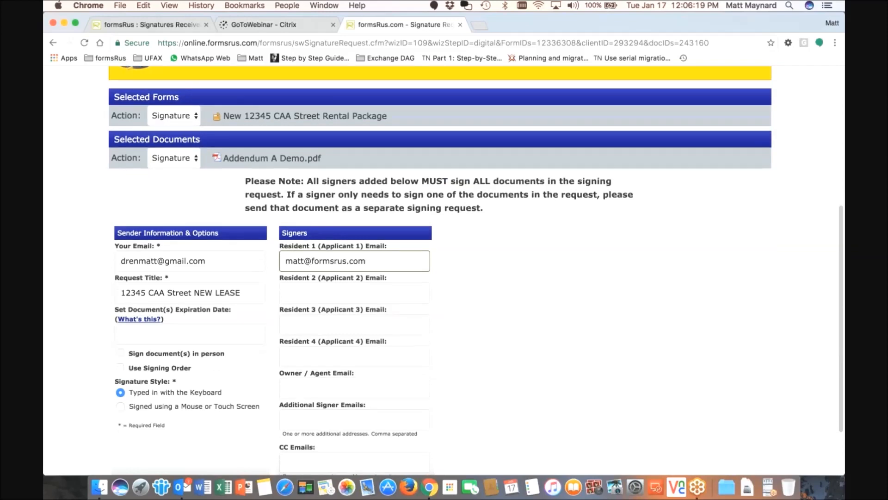
scroll(123, 373, down, 1)
click(121, 370)
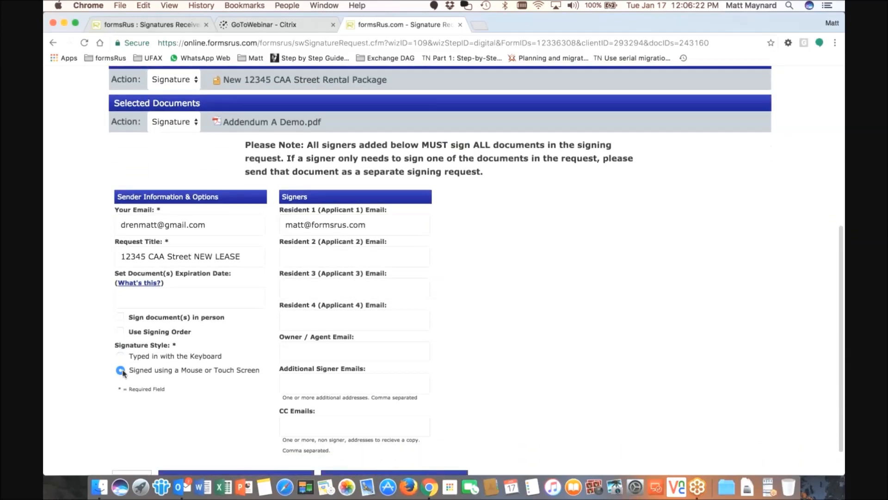
double_click(202, 371)
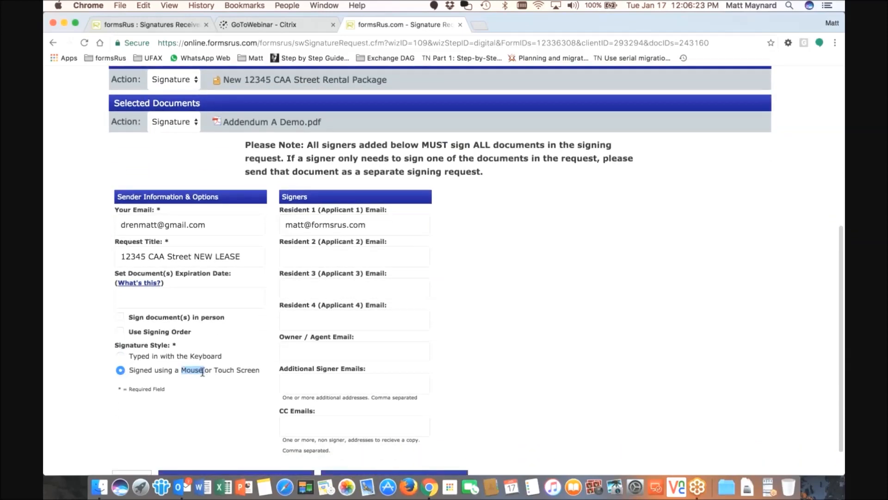
click(120, 355)
click(121, 370)
click(121, 358)
Leave CC Emails empty and submit the request to customize signing locations
click(293, 419)
scroll(283, 409, down, 1)
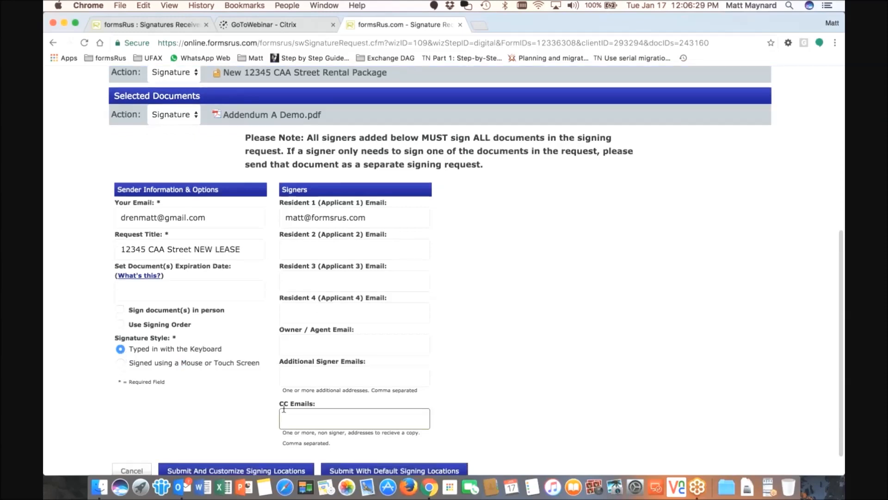
scroll(283, 409, down, 3)
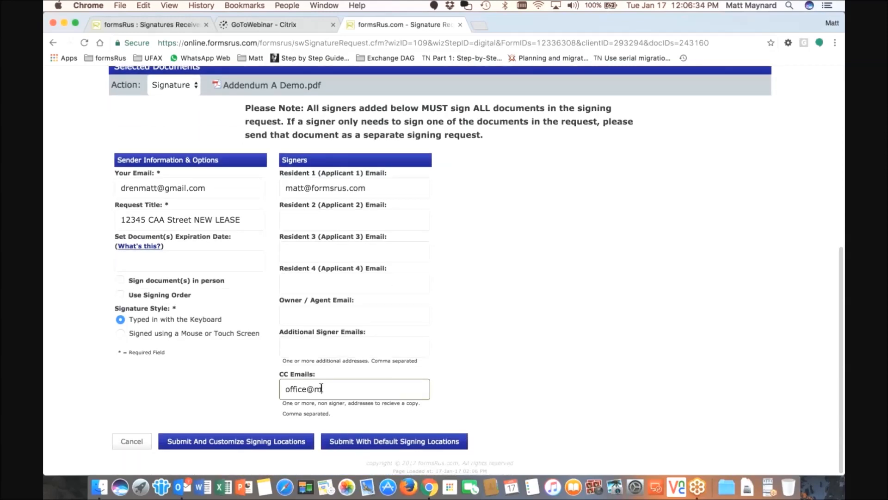
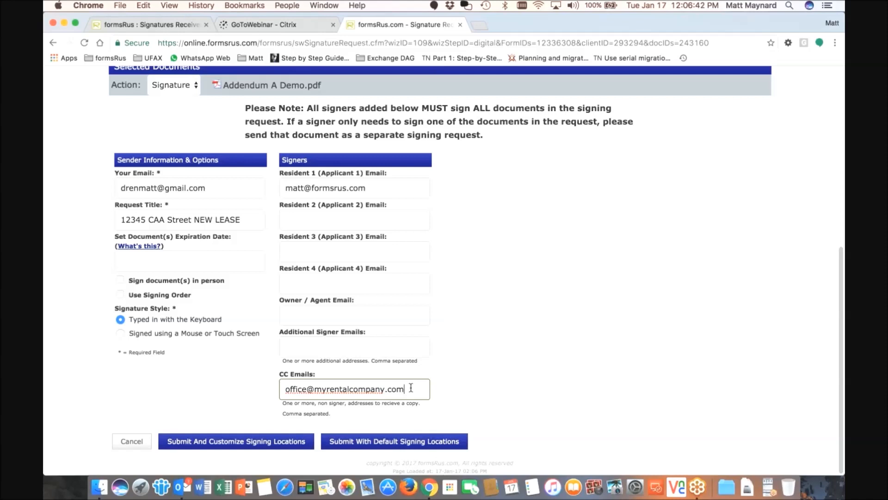
drag(407, 389, 294, 380)
key(BackSpace)
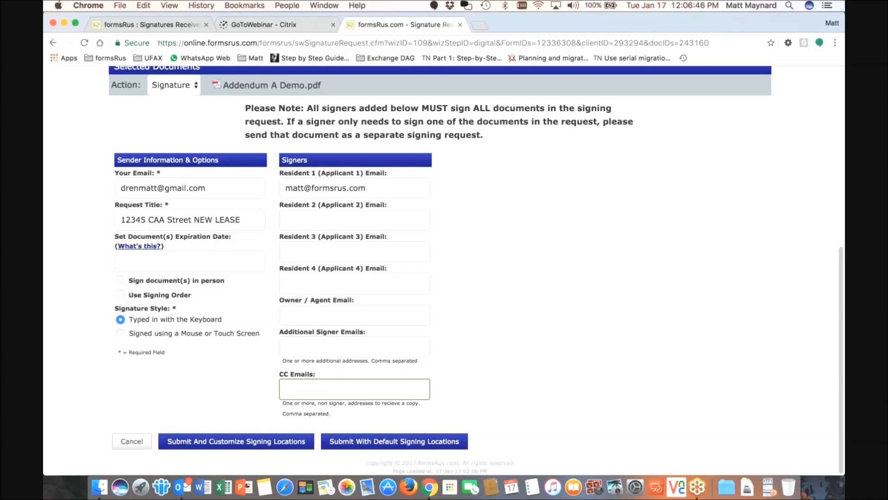
click(247, 444)
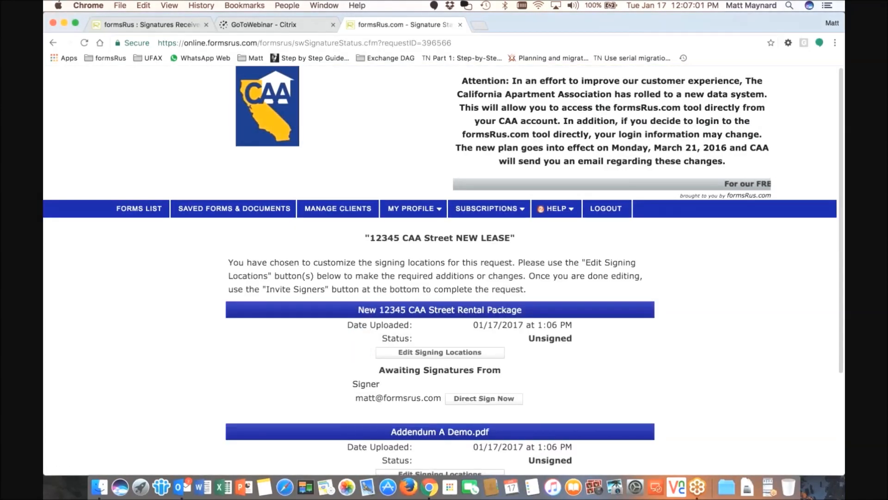
Place a full signature field on the addendum just above line A
scroll(493, 255, down, 3)
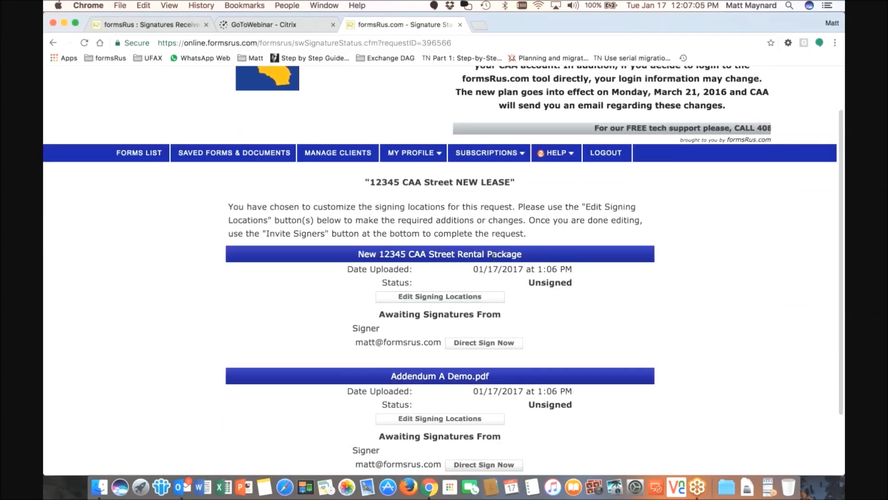
scroll(492, 255, down, 4)
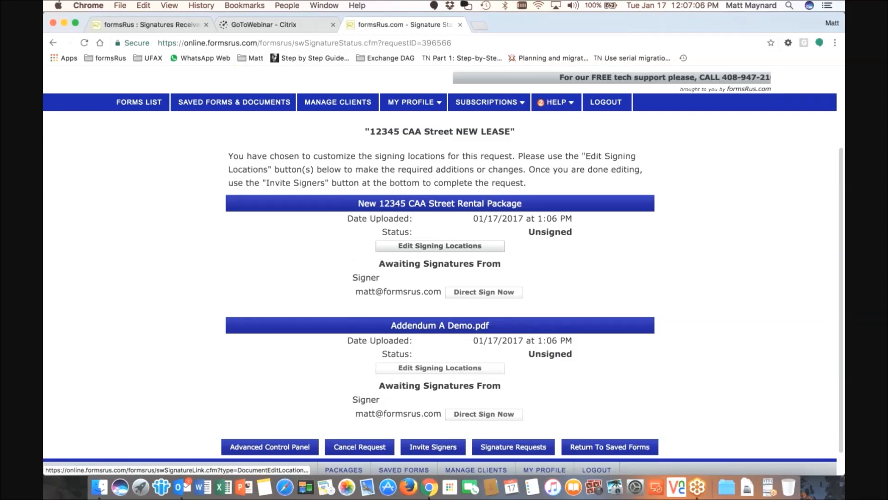
click(421, 342)
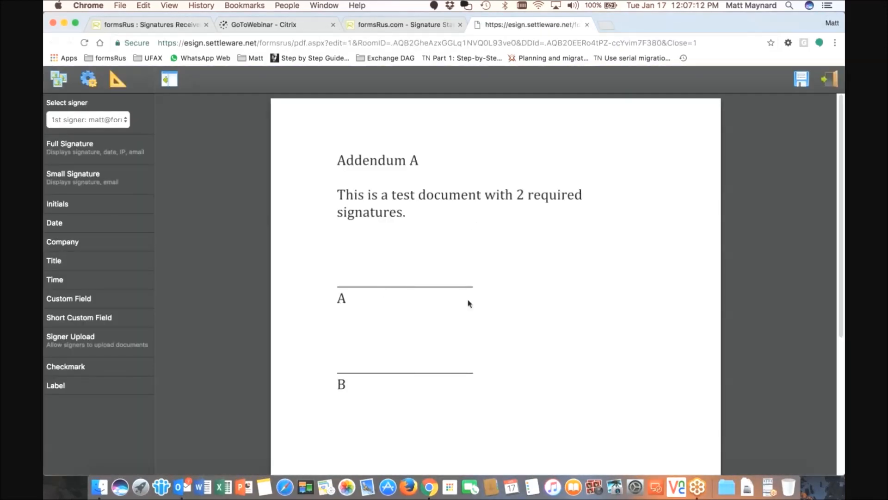
mouse_move(70, 145)
mouse_down()
mouse_move(333, 120)
mouse_move(389, 266)
mouse_move(384, 260)
mouse_up()
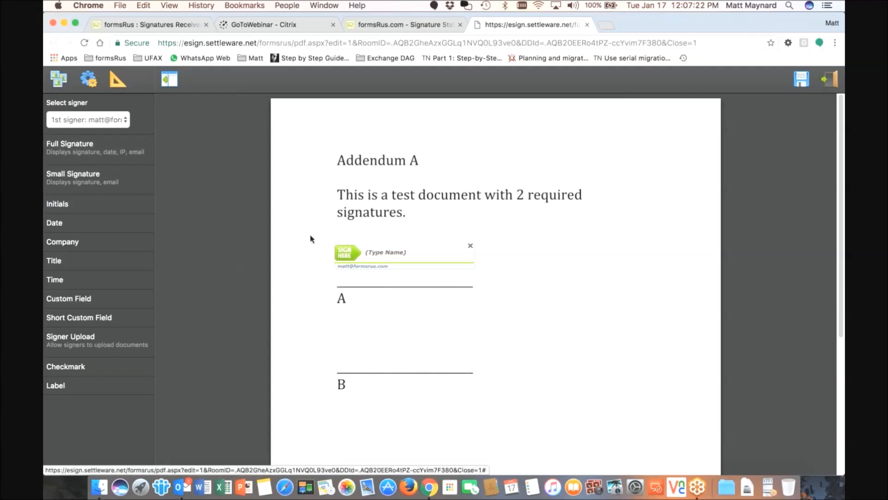
drag(374, 258, 374, 255)
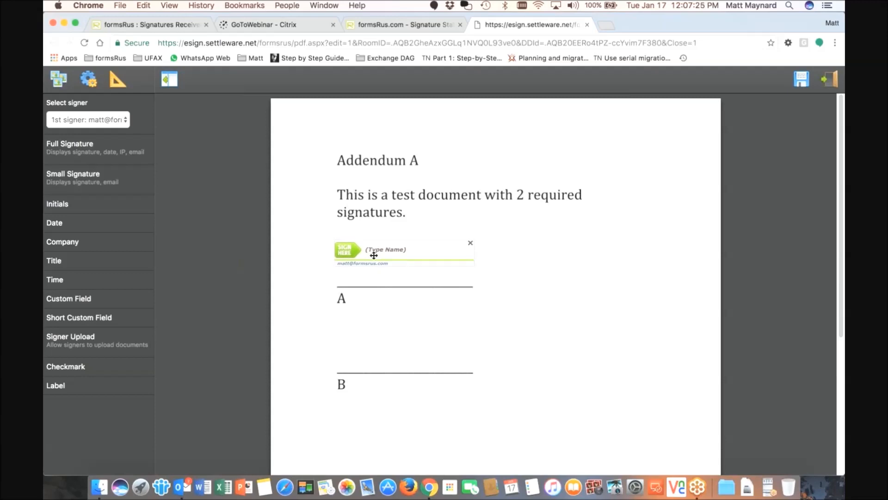
Remove the extra small signature and date fields, and nudge the signature onto line A
click(105, 190)
mouse_move(323, 124)
mouse_down()
mouse_move(377, 324)
mouse_move(370, 321)
mouse_up()
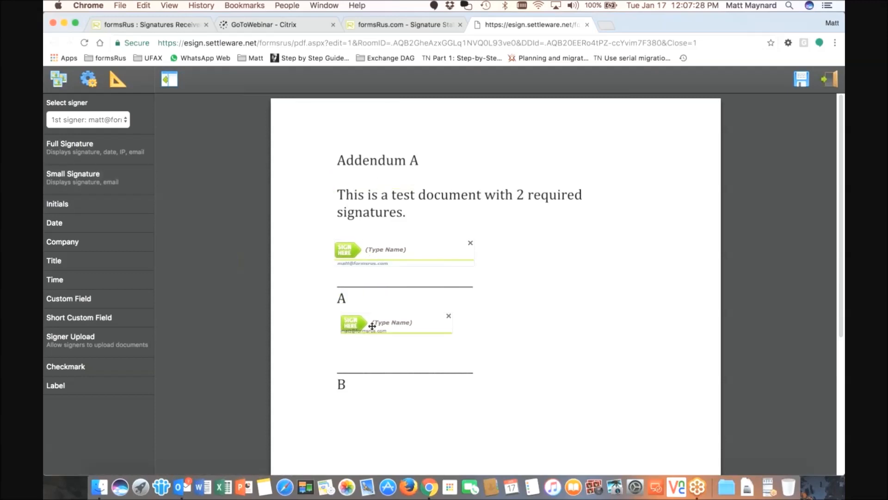
click(69, 225)
mouse_move(283, 127)
mouse_down()
mouse_move(294, 160)
mouse_move(494, 324)
mouse_move(481, 326)
mouse_up()
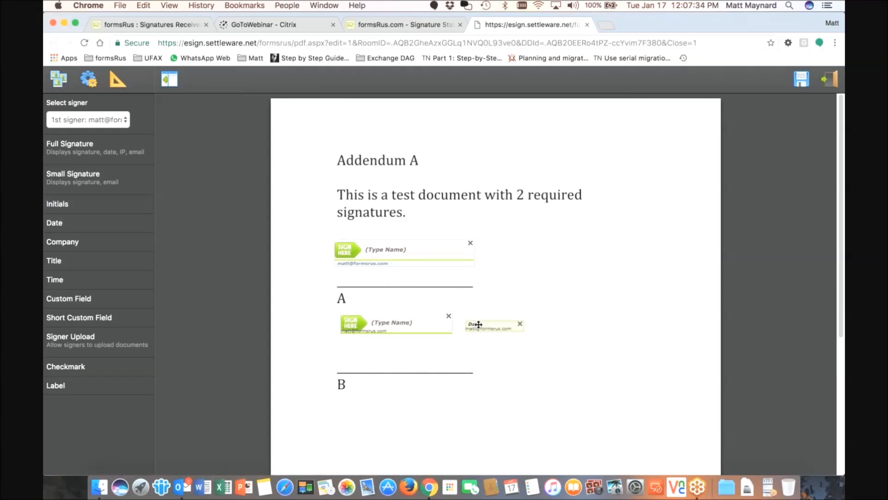
click(448, 316)
click(520, 323)
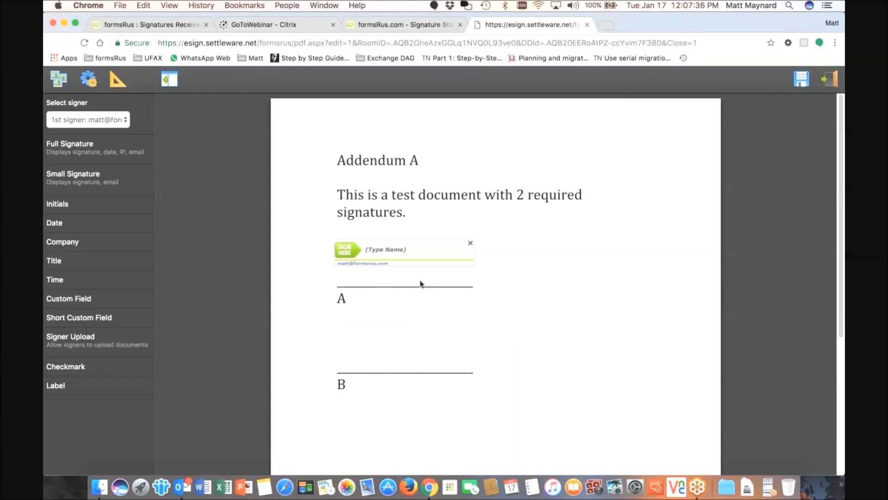
drag(382, 257, 382, 259)
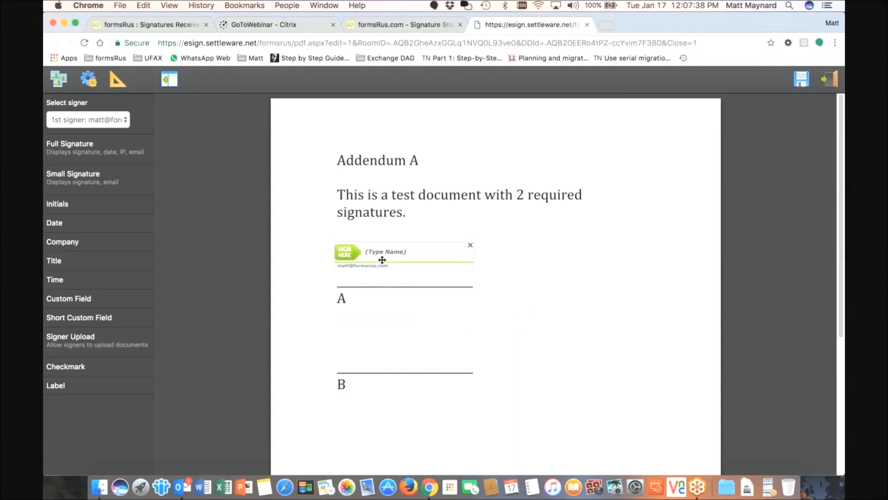
Save the signing locations and invite all signers
click(801, 79)
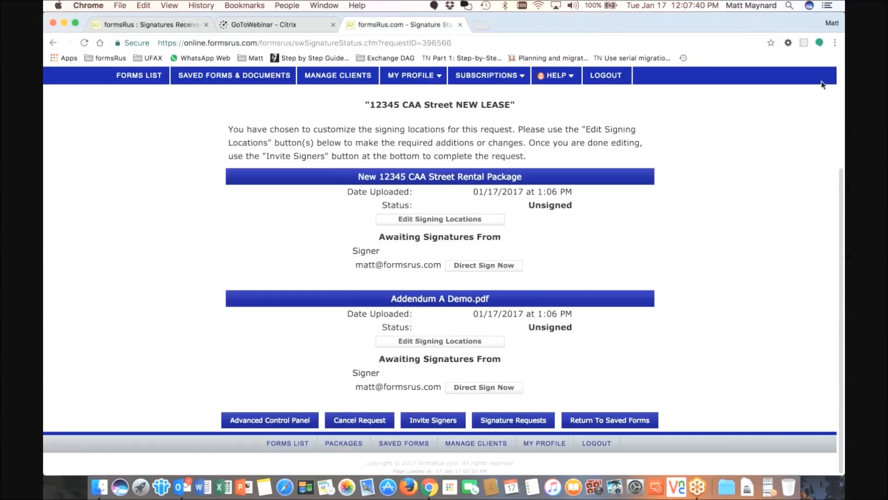
click(429, 424)
click(494, 303)
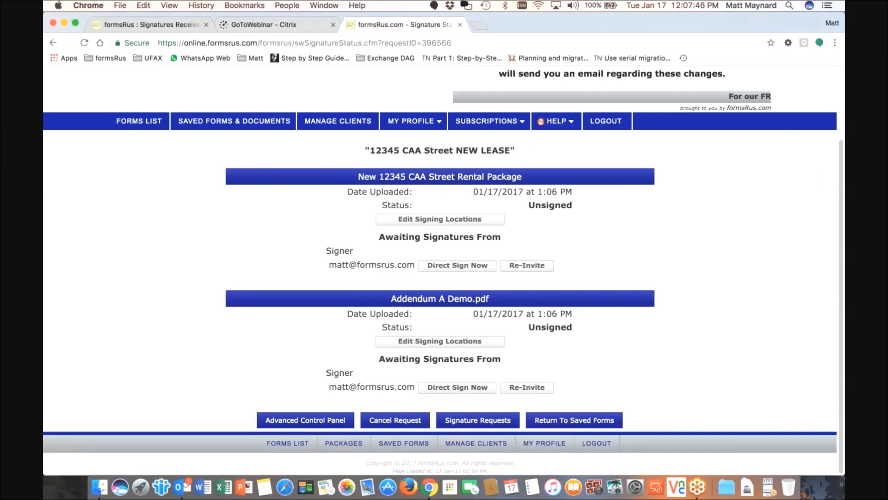
click(445, 390)
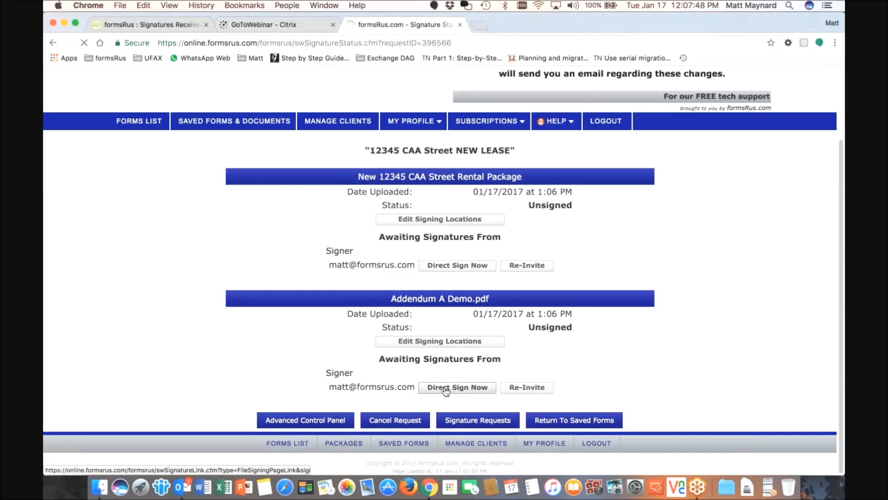
Accept the disclosure and sign Addendum A Demo.pdf with the signer's typed name
click(194, 429)
click(440, 468)
click(369, 238)
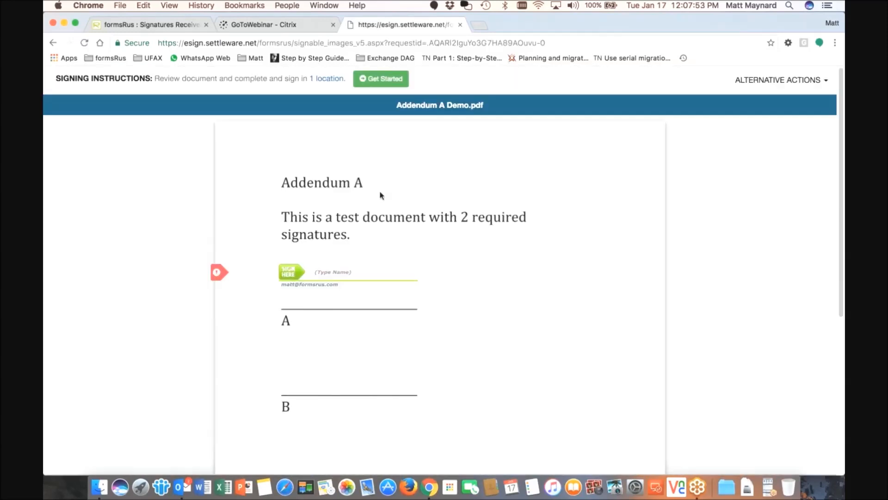
click(361, 272)
key(Tab)
click(500, 99)
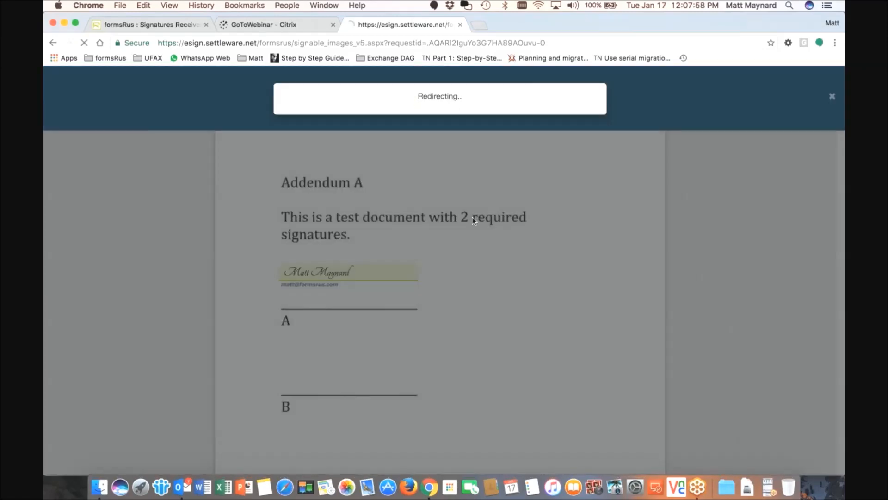
click(572, 185)
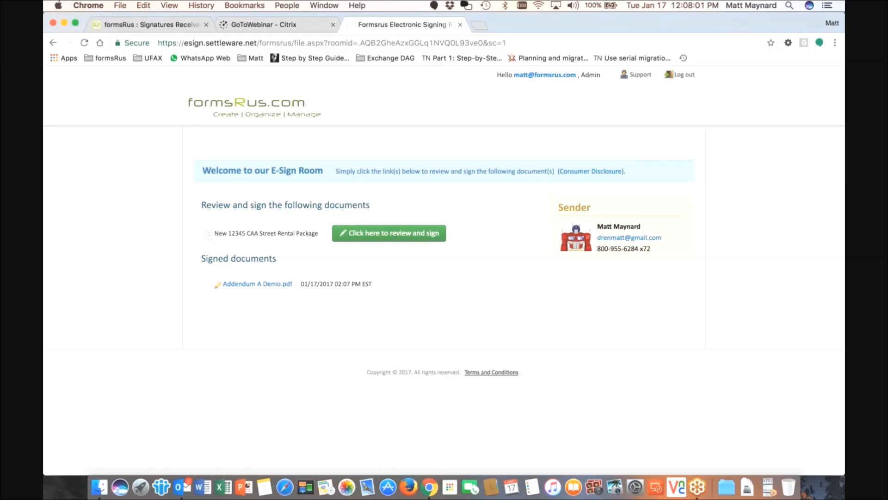
Review the New 12345 CAA Street Rental Package for signing, then go to the forms list
click(363, 234)
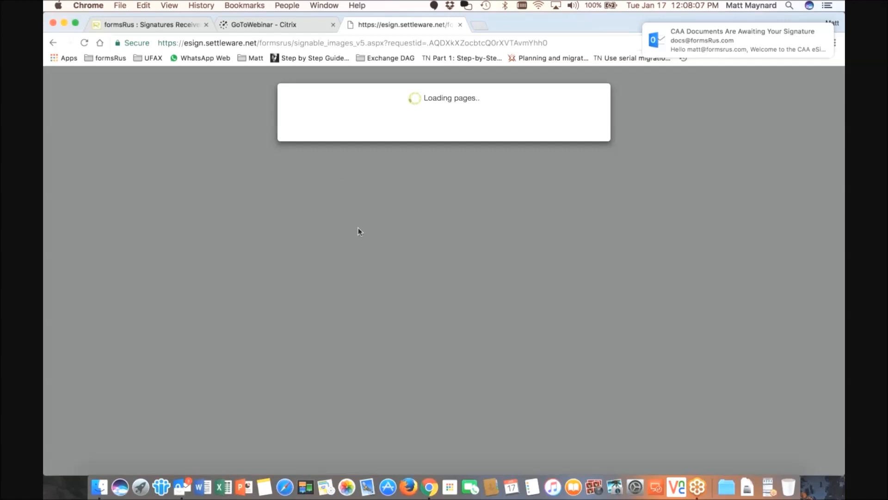
scroll(363, 258, down, 15)
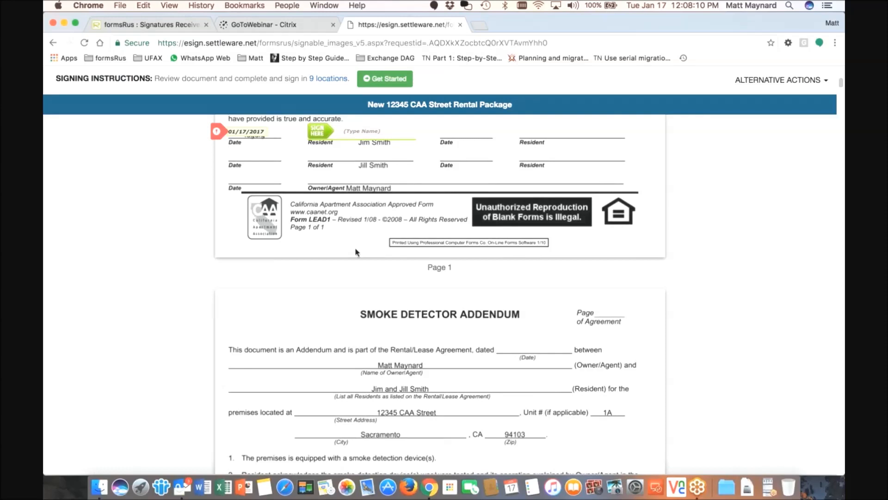
scroll(356, 252, down, 5)
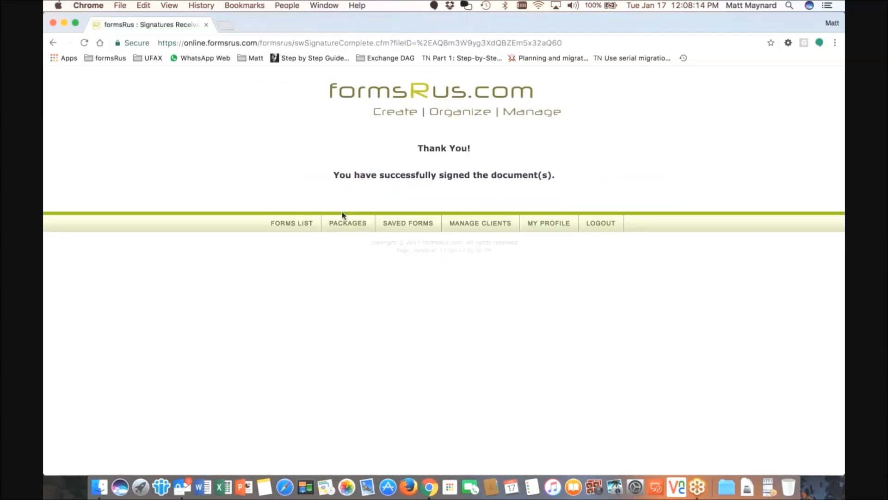
click(535, 230)
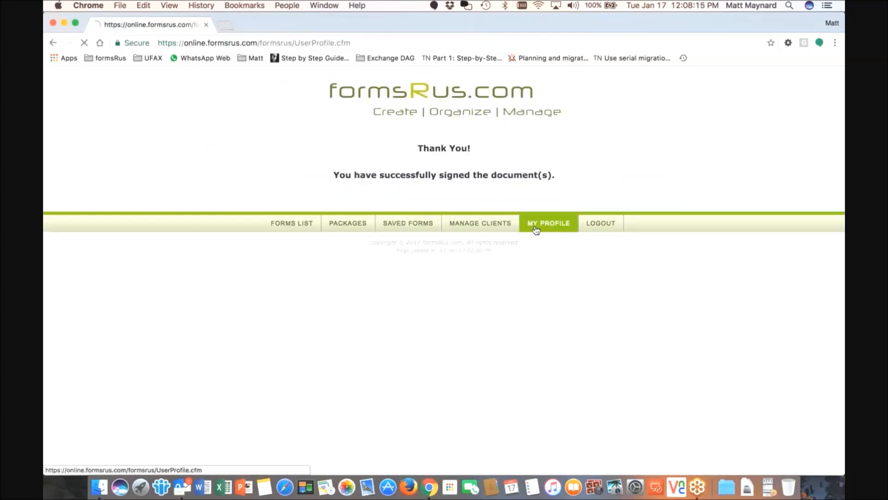
click(234, 208)
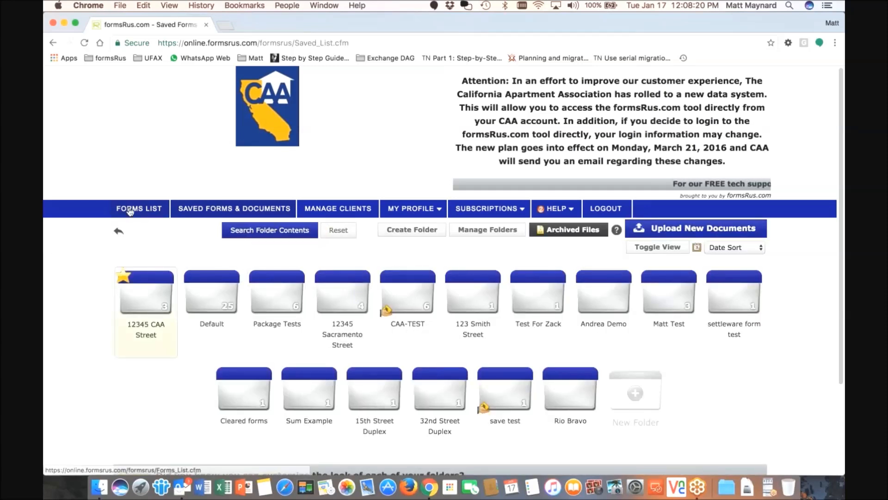
click(130, 209)
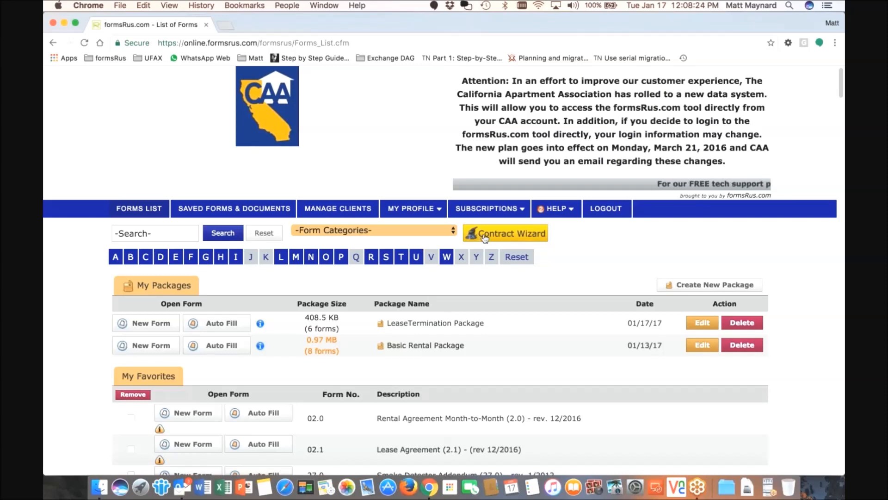
Browse the 12345 CAA Street folder and inspect the signed addendum's file actions
click(259, 209)
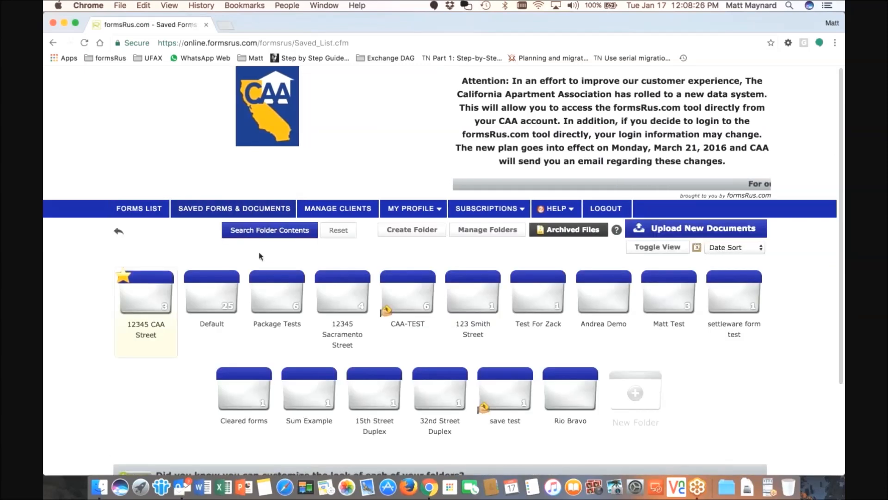
click(160, 294)
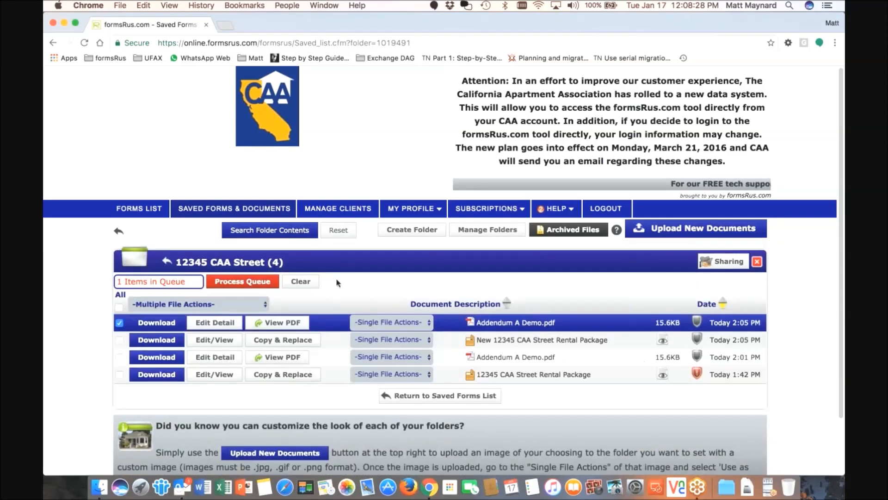
scroll(338, 282, down, 1)
scroll(338, 282, down, 1)
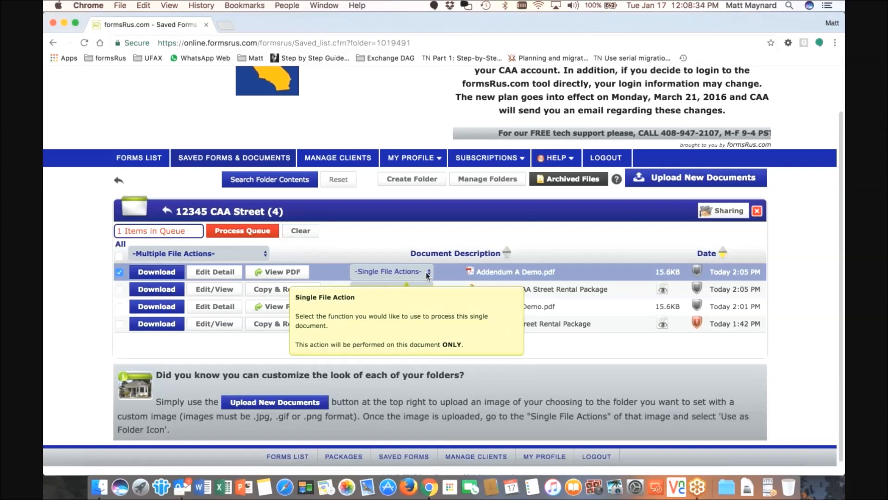
click(426, 272)
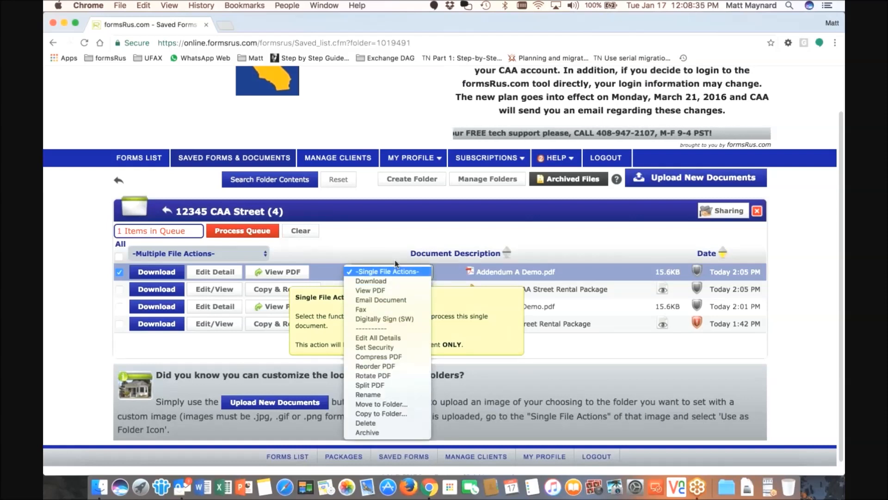
click(415, 273)
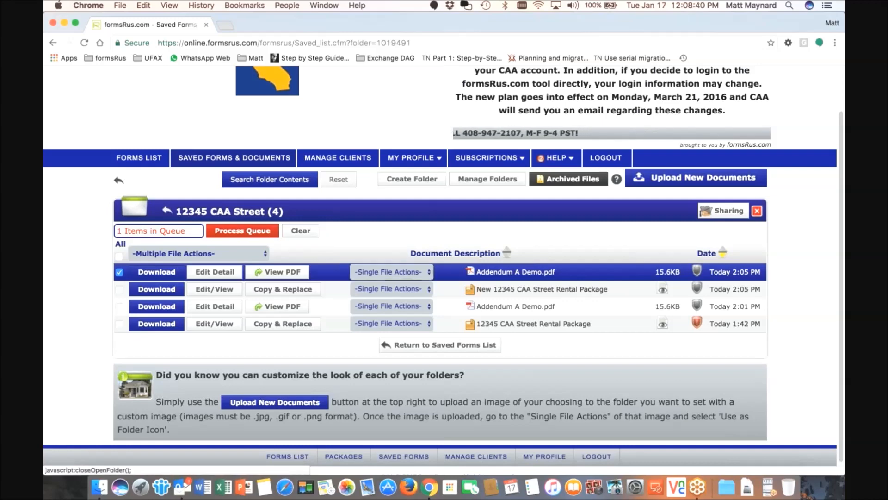
click(167, 210)
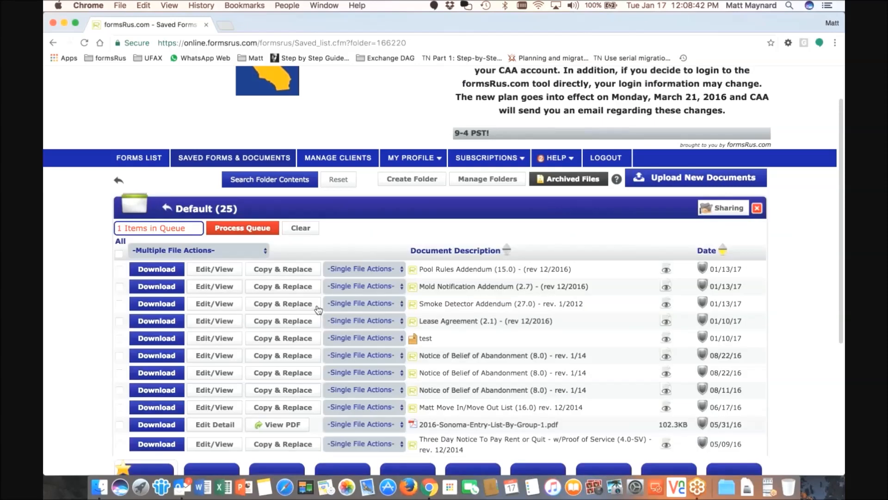
Choose Rotate PDF for 2016-Sonoma-Entry-List-By-Group-1.pdf
scroll(319, 309, down, 5)
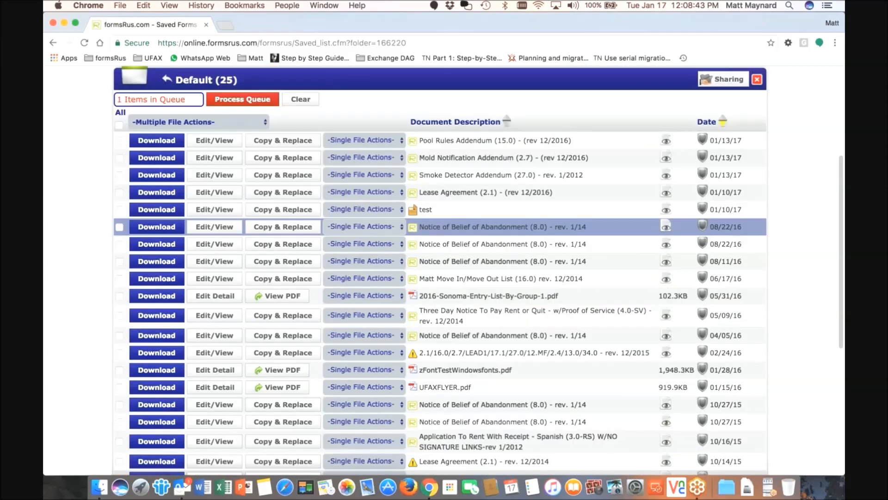
scroll(361, 277, down, 3)
scroll(364, 314, down, 5)
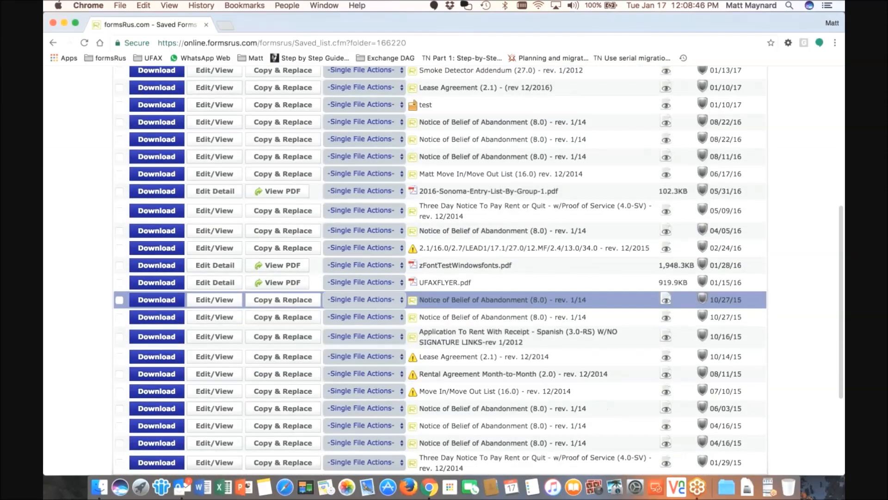
scroll(361, 217, up, 5)
click(361, 217)
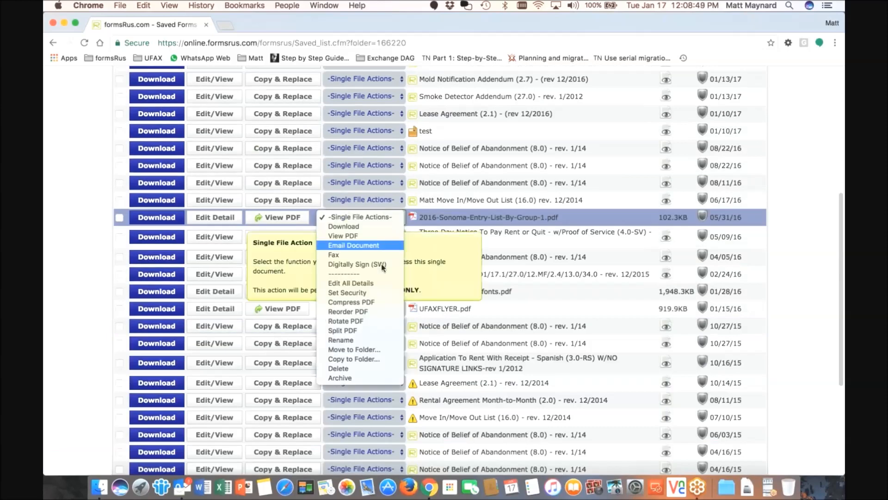
click(355, 322)
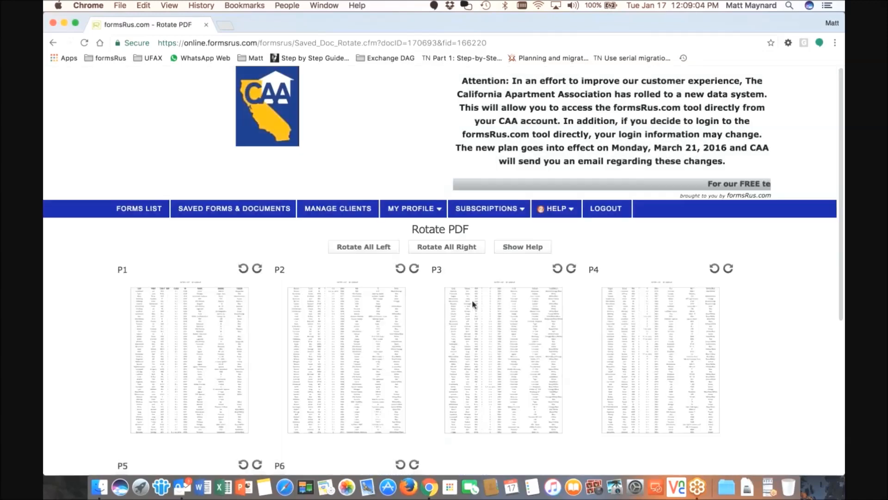
Try landscape rotation on all pages and on pages 2–4, leaving every page portrait
scroll(473, 303, down, 1)
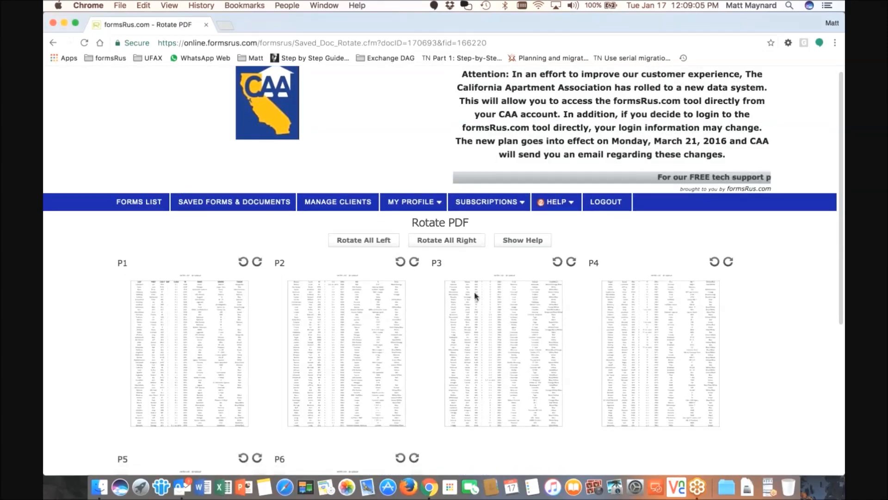
scroll(474, 297, down, 5)
scroll(474, 297, up, 5)
click(431, 206)
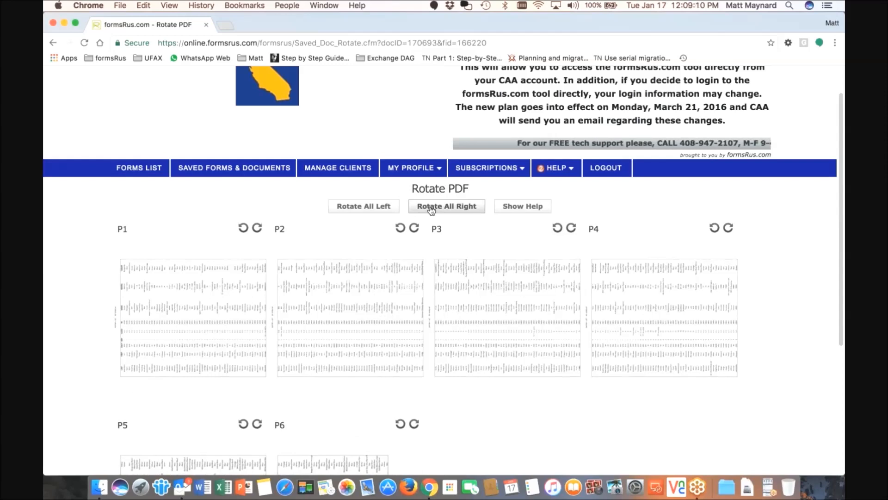
click(374, 208)
click(401, 227)
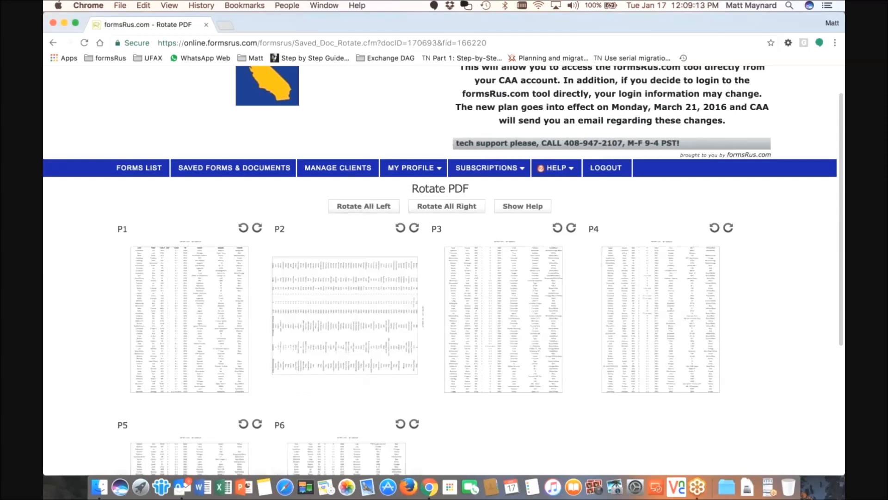
click(714, 227)
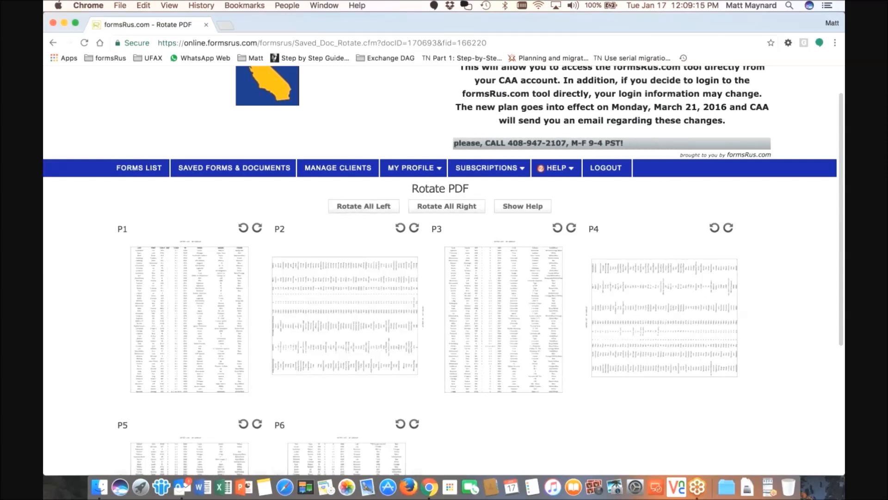
click(570, 228)
click(400, 229)
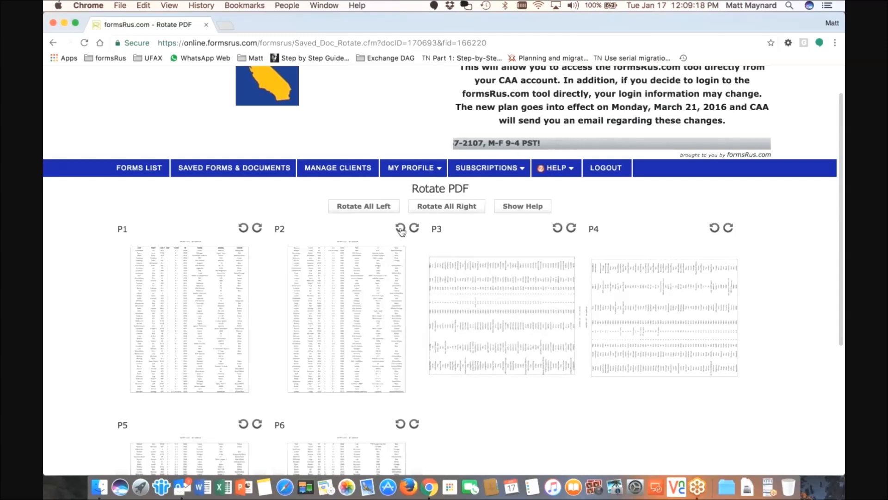
click(558, 229)
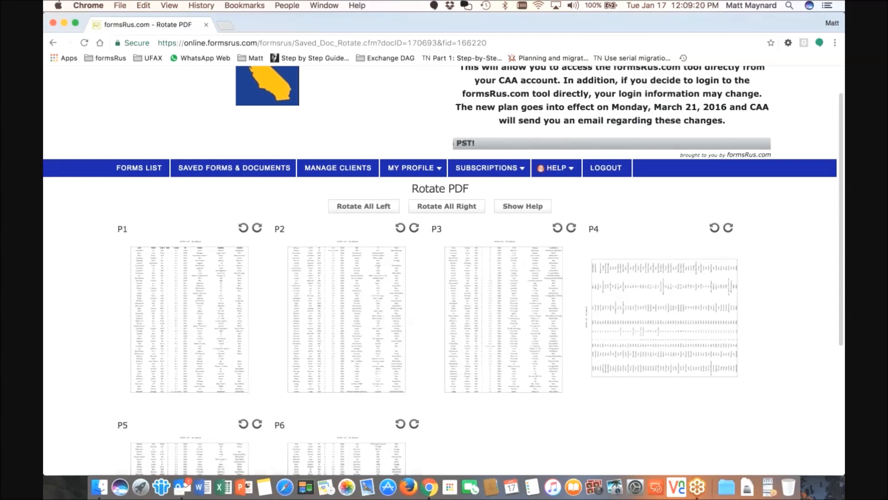
click(714, 228)
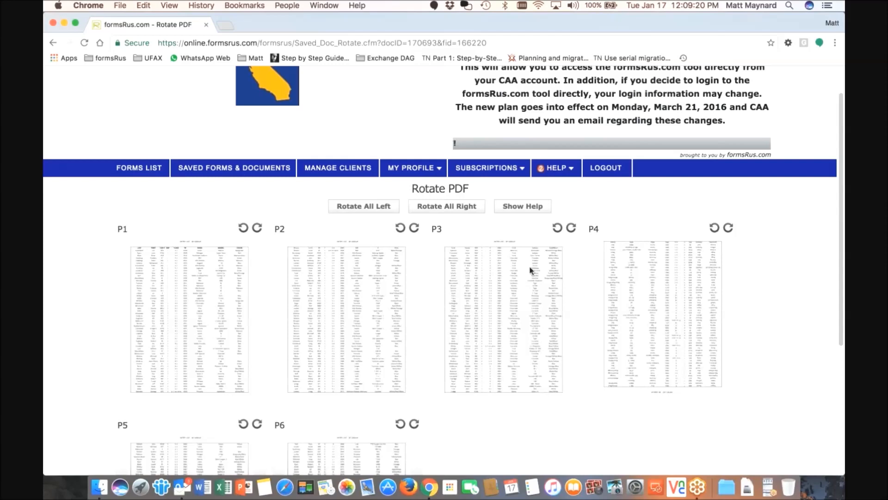
Save the rotation to the current document, updating it to 103.4KB
scroll(531, 271, down, 3)
scroll(519, 277, down, 5)
click(472, 419)
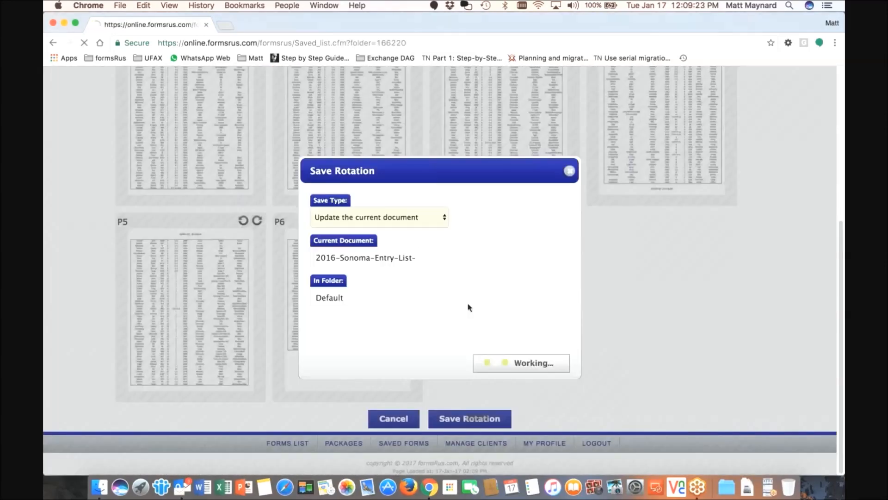
scroll(444, 265, down, 2)
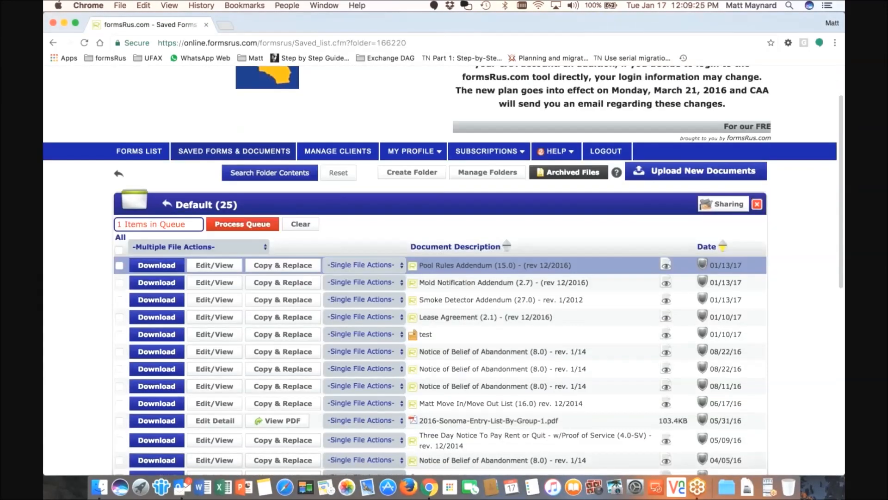
scroll(444, 287, down, 1)
scroll(444, 287, down, 3)
Look through the Default and Package Tests folders, then queue the new rental package in 12345 CAA Street
scroll(445, 208, up, 5)
click(217, 209)
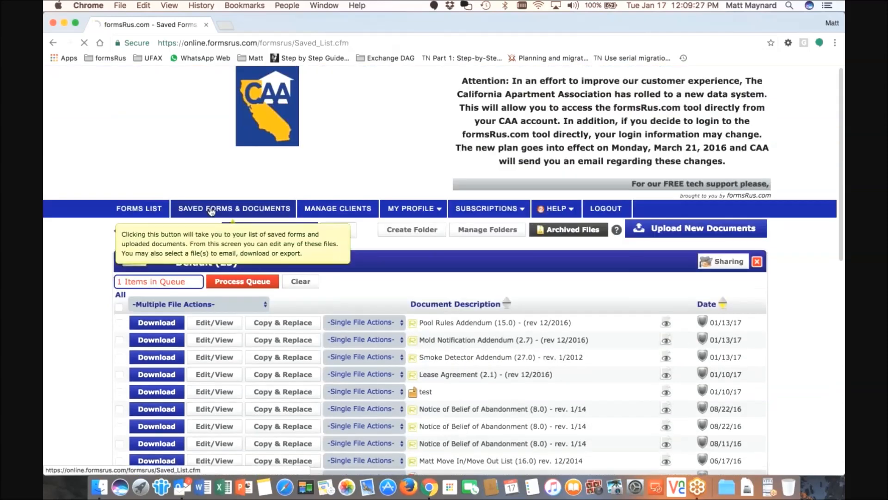
click(211, 306)
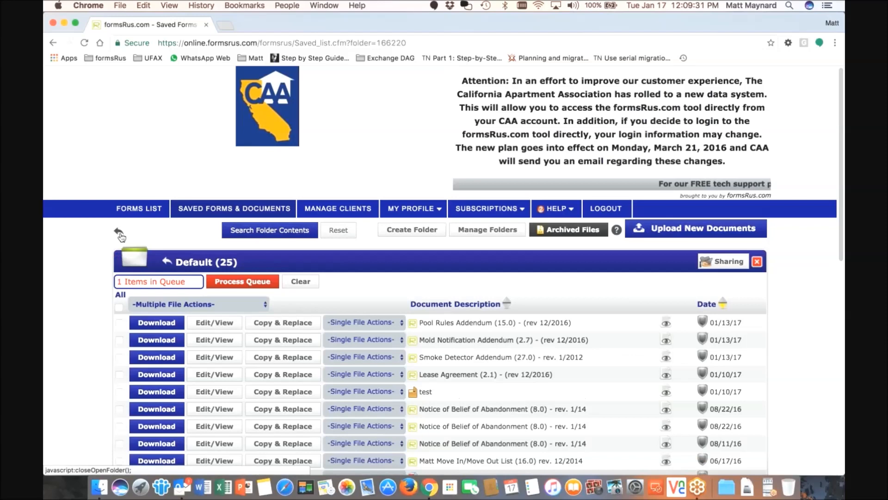
click(119, 233)
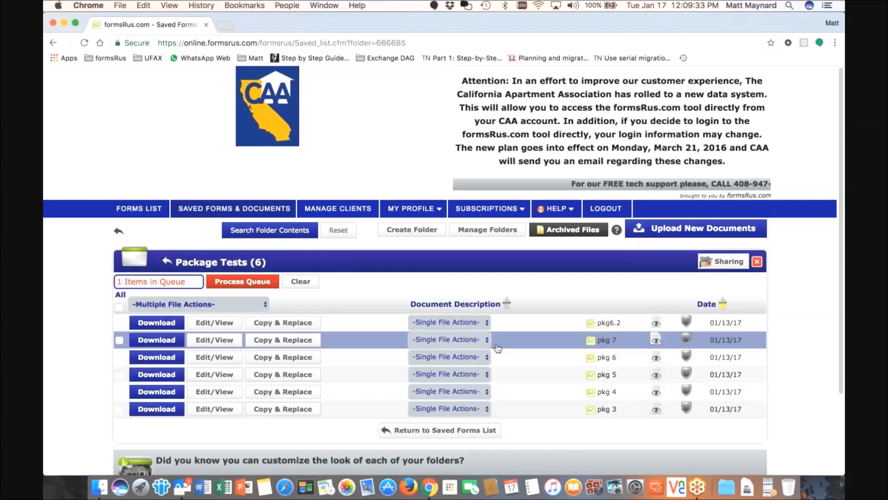
scroll(497, 348, down, 1)
click(455, 318)
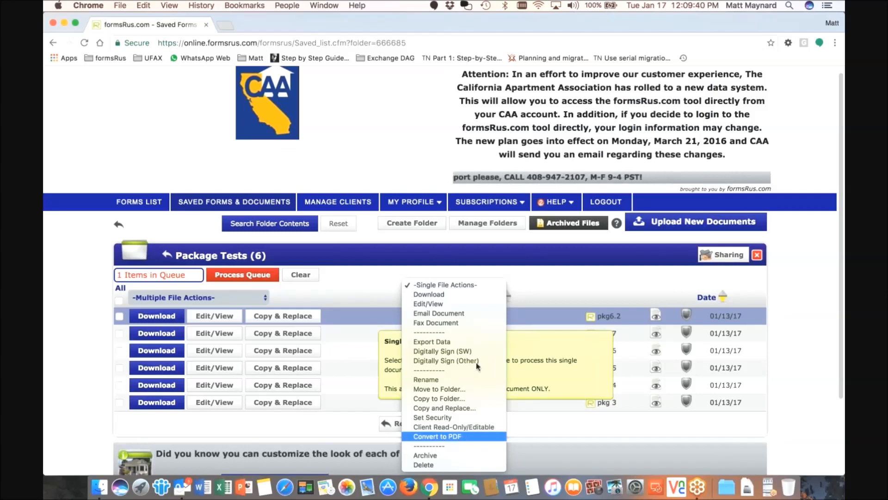
click(542, 278)
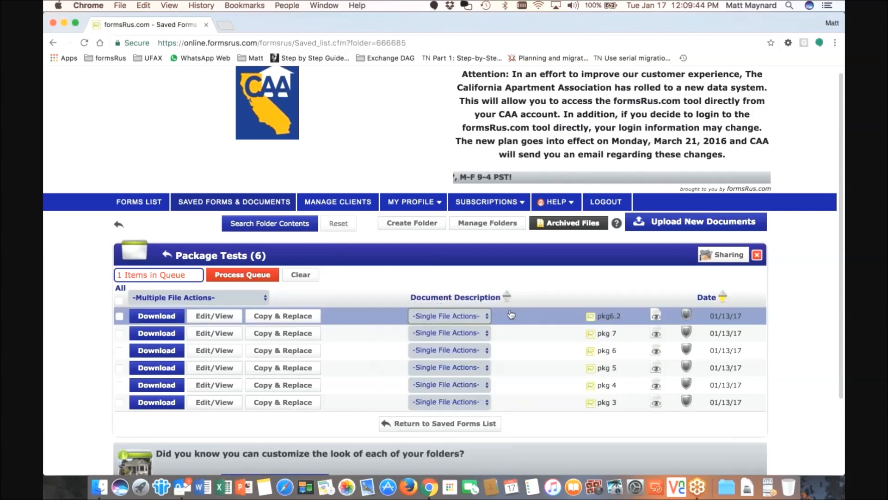
click(206, 206)
click(145, 298)
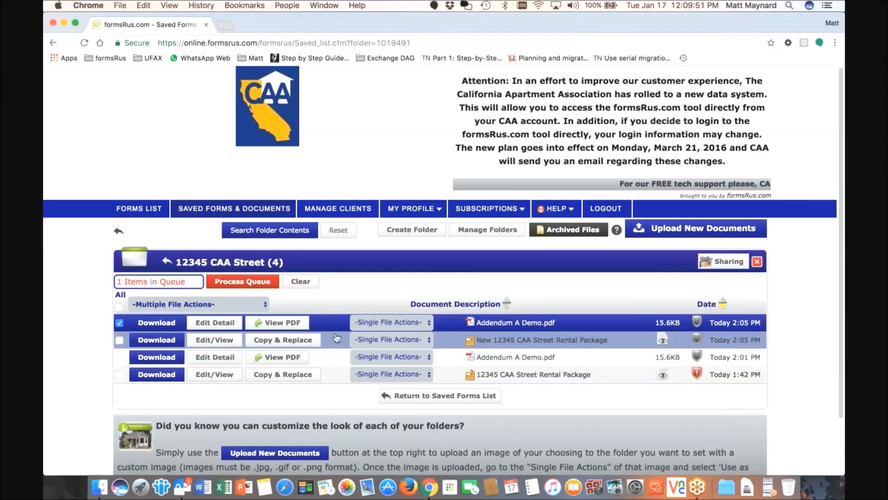
click(119, 340)
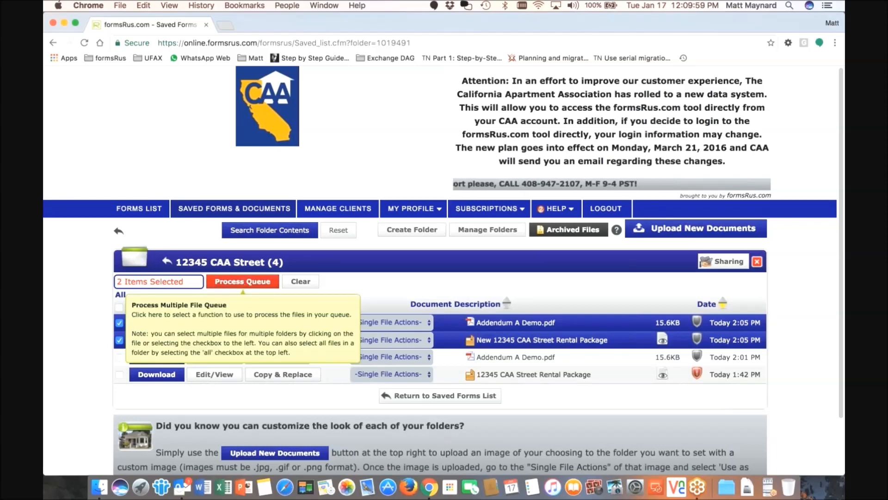
Combine the rental package, then the addendum, into 'My new Combined PDF' in 12345 CAA Street
click(243, 281)
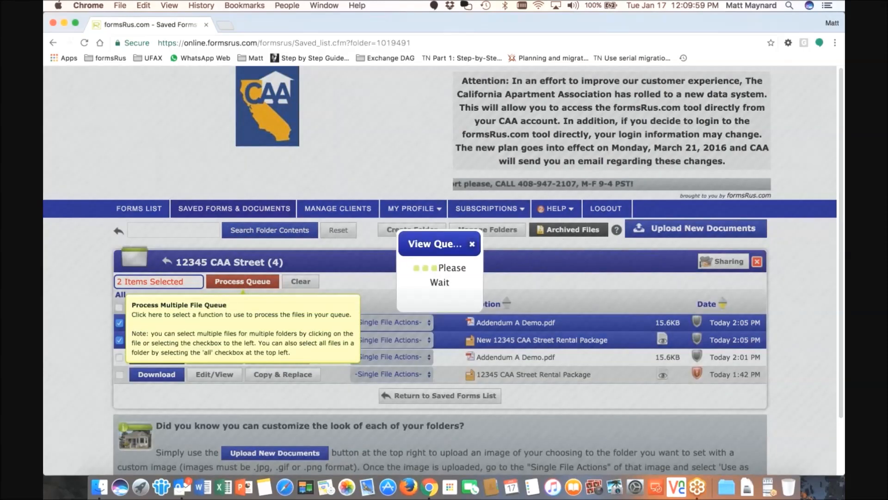
scroll(361, 372, down, 3)
click(362, 373)
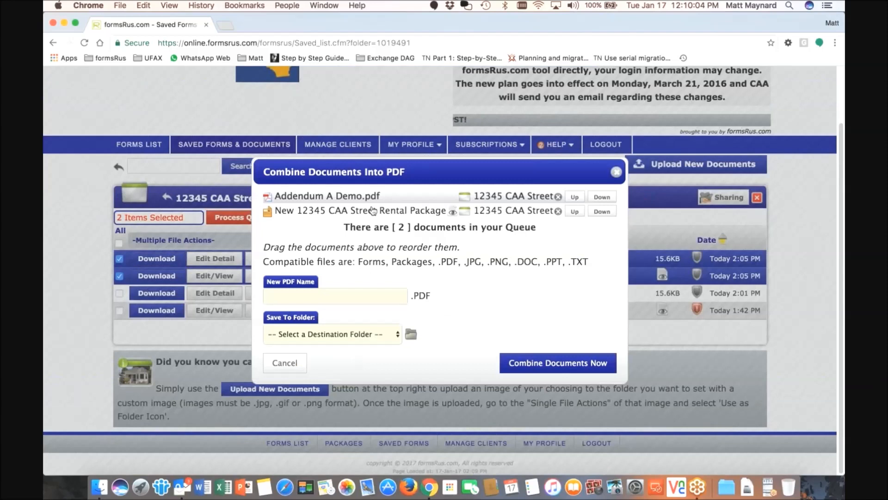
mouse_move(372, 211)
mouse_down()
mouse_move(372, 193)
mouse_move(368, 219)
mouse_up()
click(321, 298)
text(My new Combin)
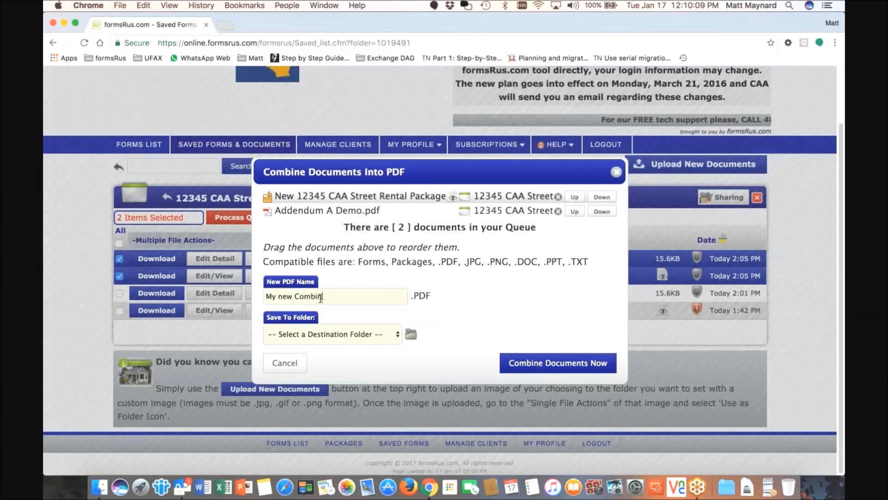
text(ed PDF)
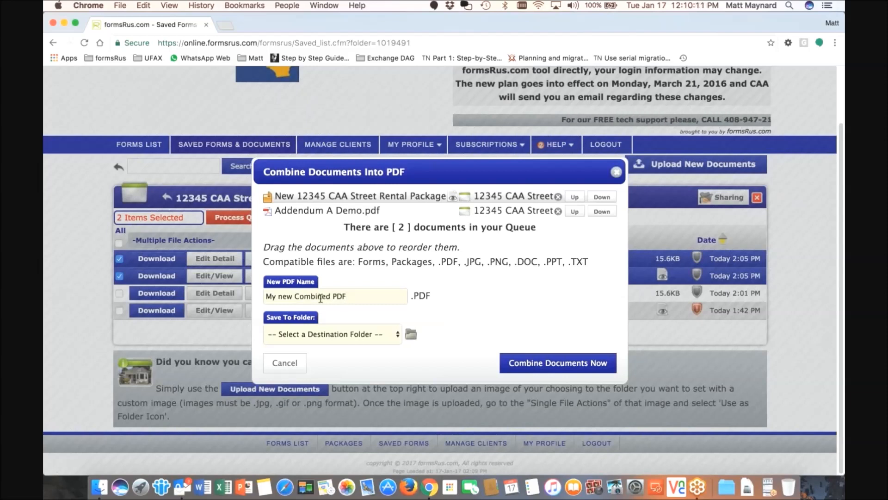
triple_click(446, 267)
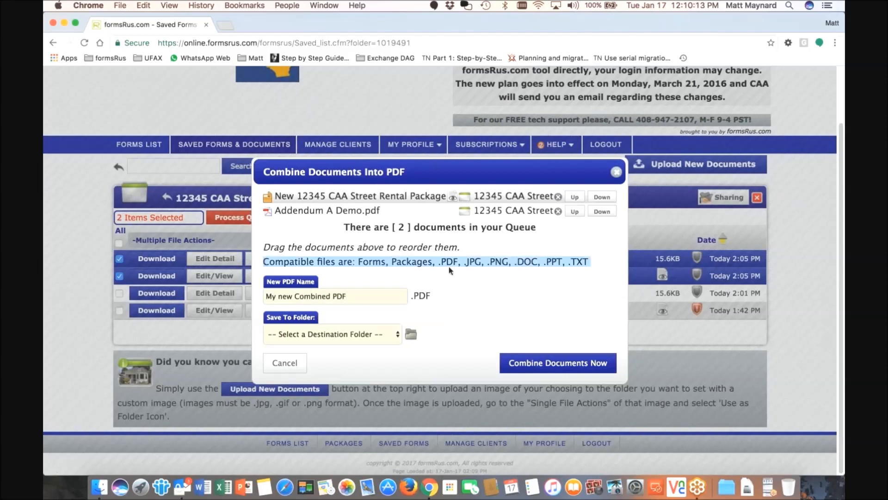
click(452, 267)
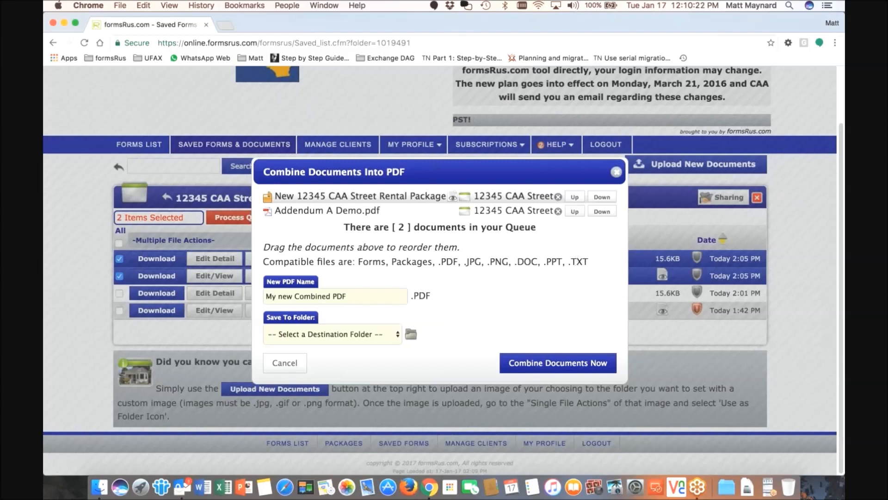
click(376, 334)
key(Escape)
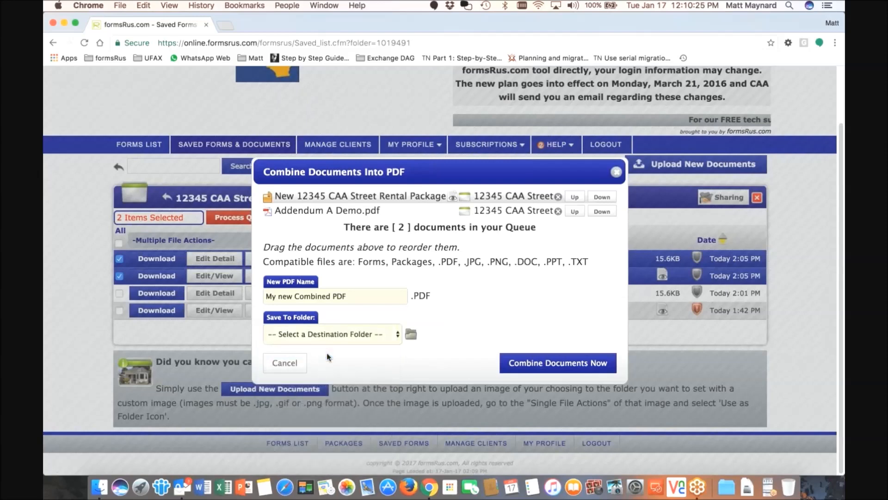
click(558, 363)
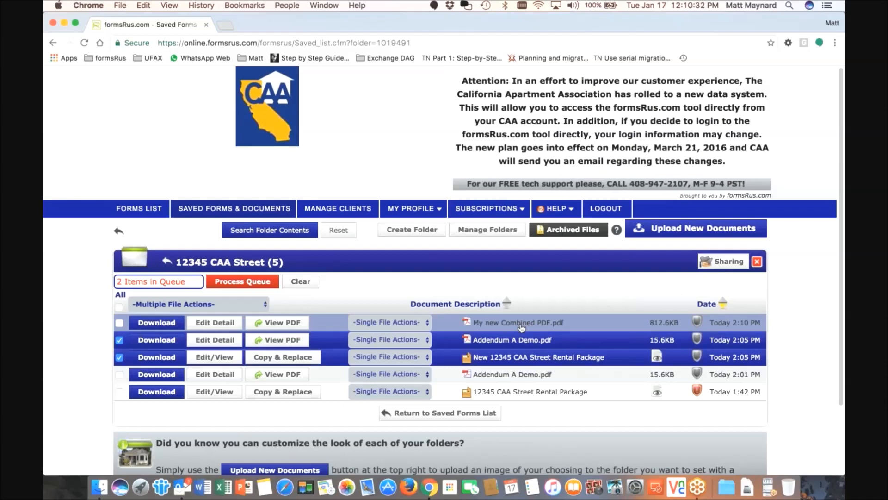
Check the combined PDF's file actions, then close the folder and return to the forms list
click(415, 323)
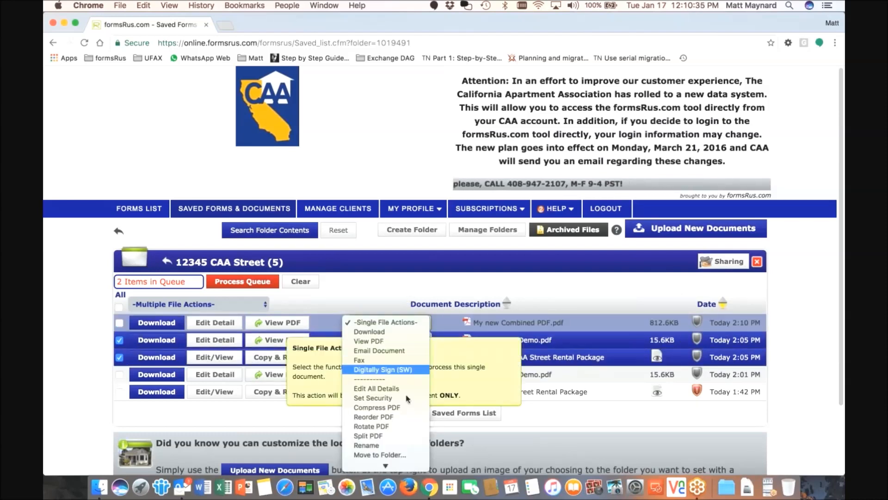
click(403, 301)
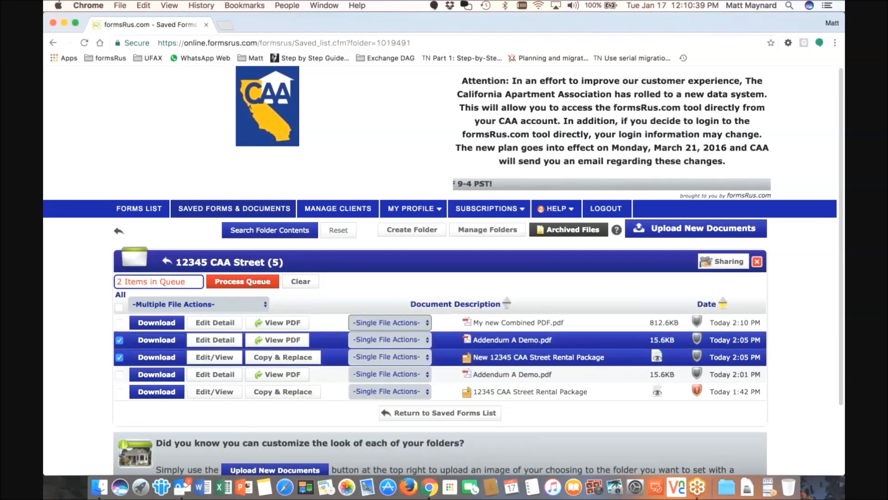
click(118, 233)
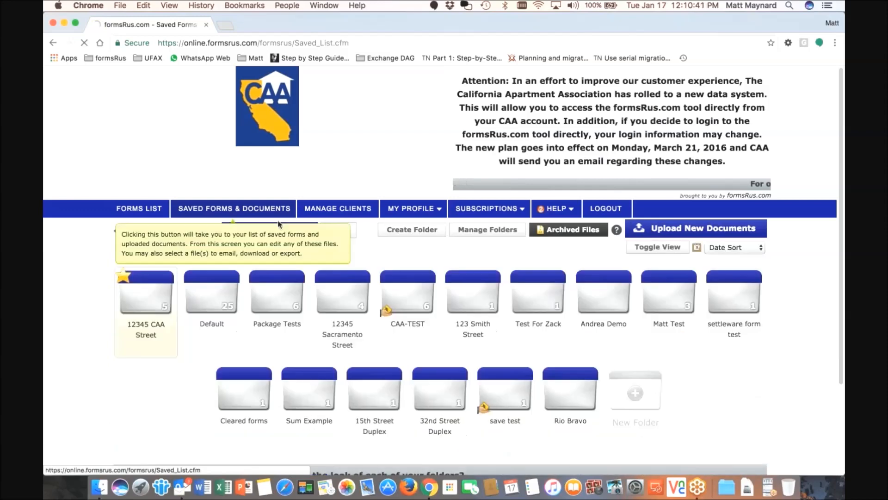
click(157, 211)
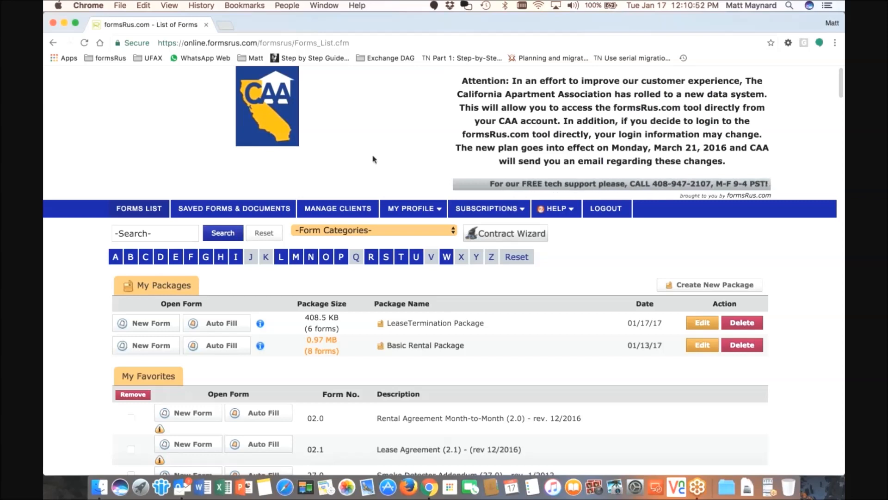
Read the How to use Digital Signatures FAQ, return to the forms list, and switch to GoToMeeting
mouse_move(555, 209)
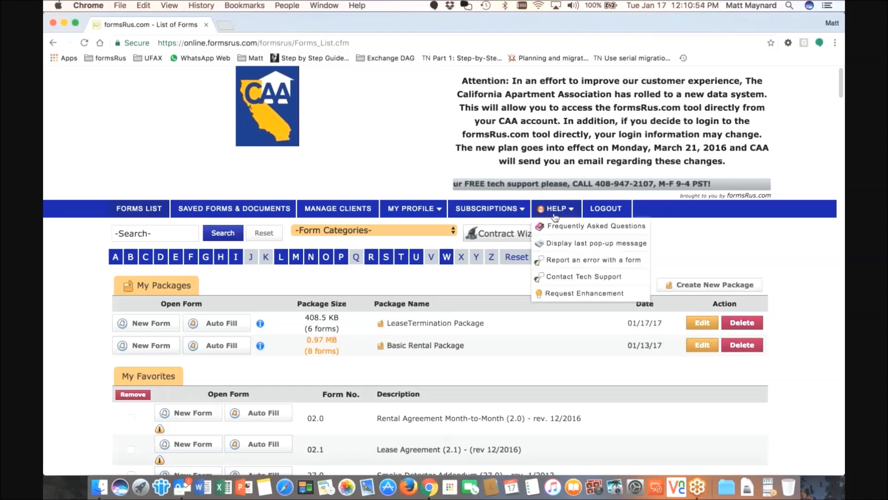
click(556, 227)
click(232, 393)
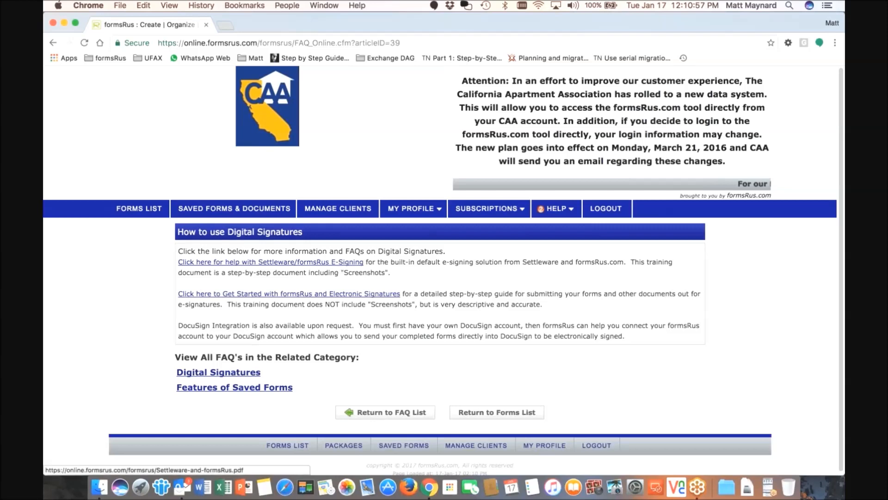
click(139, 208)
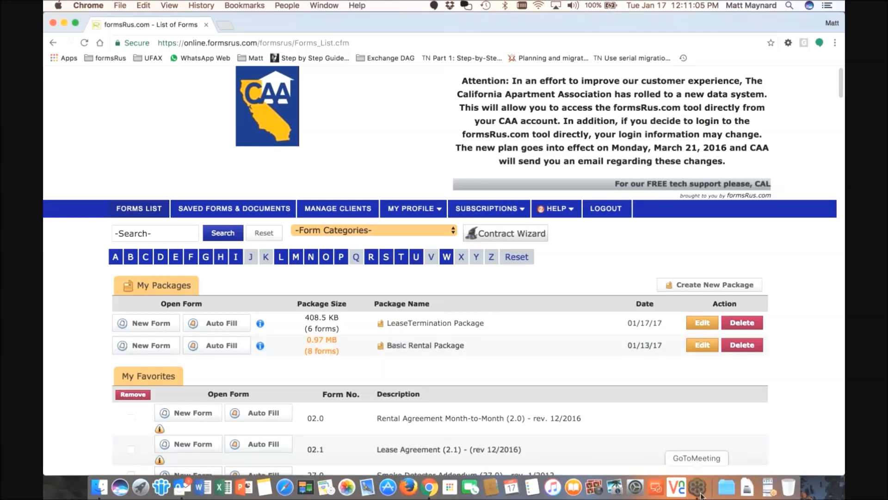
click(697, 487)
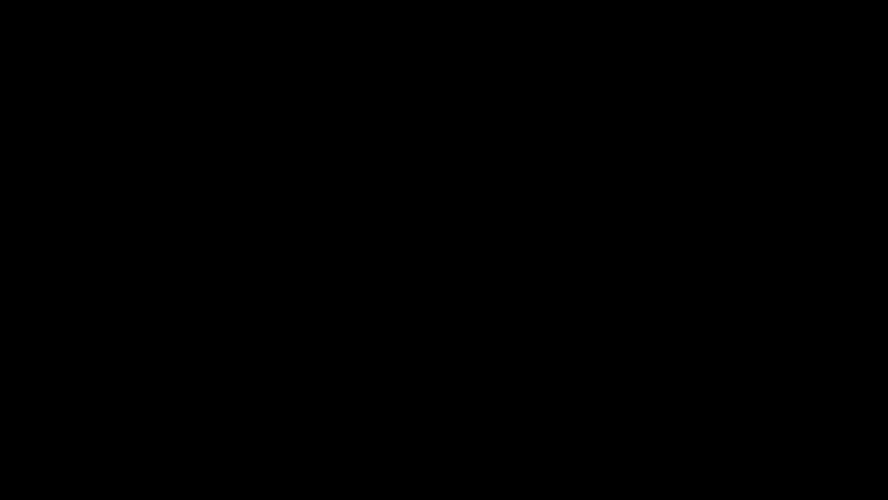